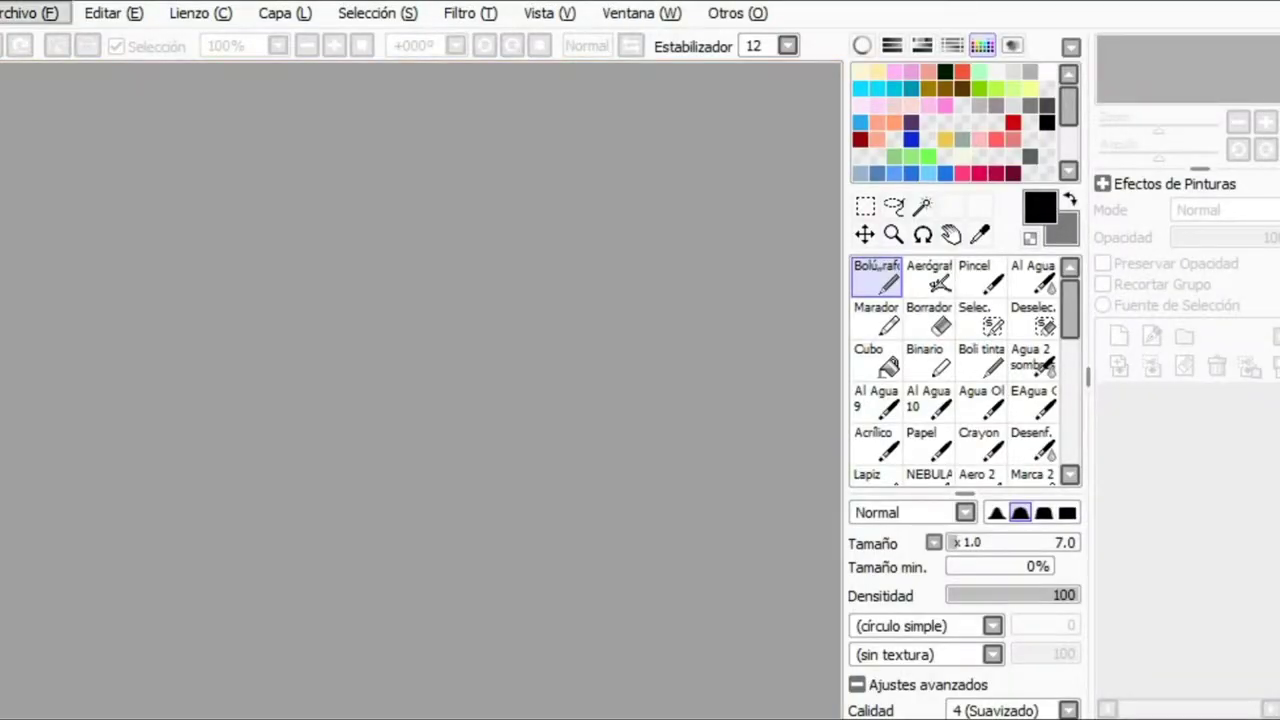
{"action": "left_click", "coordinate": [32, 13]}
{"action": "key", "text": "Down"}
{"action": "key", "text": "Down"}
{"action": "key", "text": "Right"}
{"action": "key", "text": "Escape"}
{"action": "key", "text": "Up"}
{"action": "key", "text": "Up"}
{"action": "key", "text": "Return"}
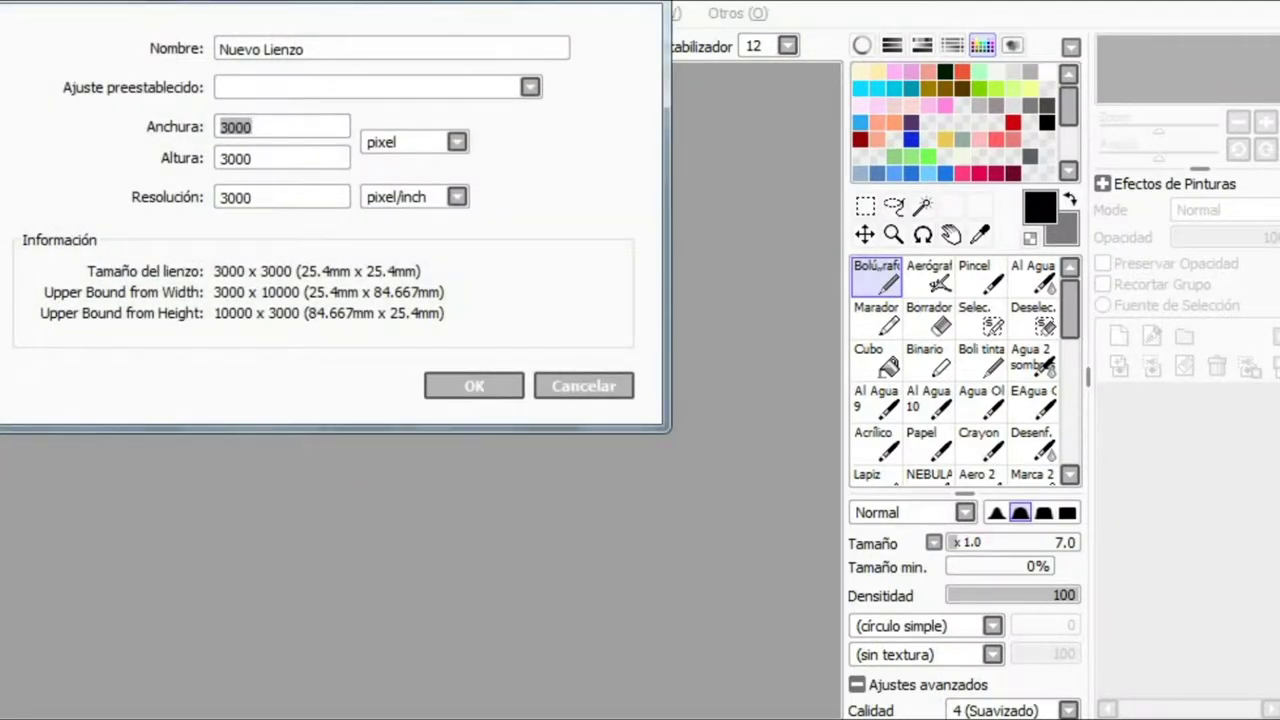
{"action": "key", "text": "Escape"}
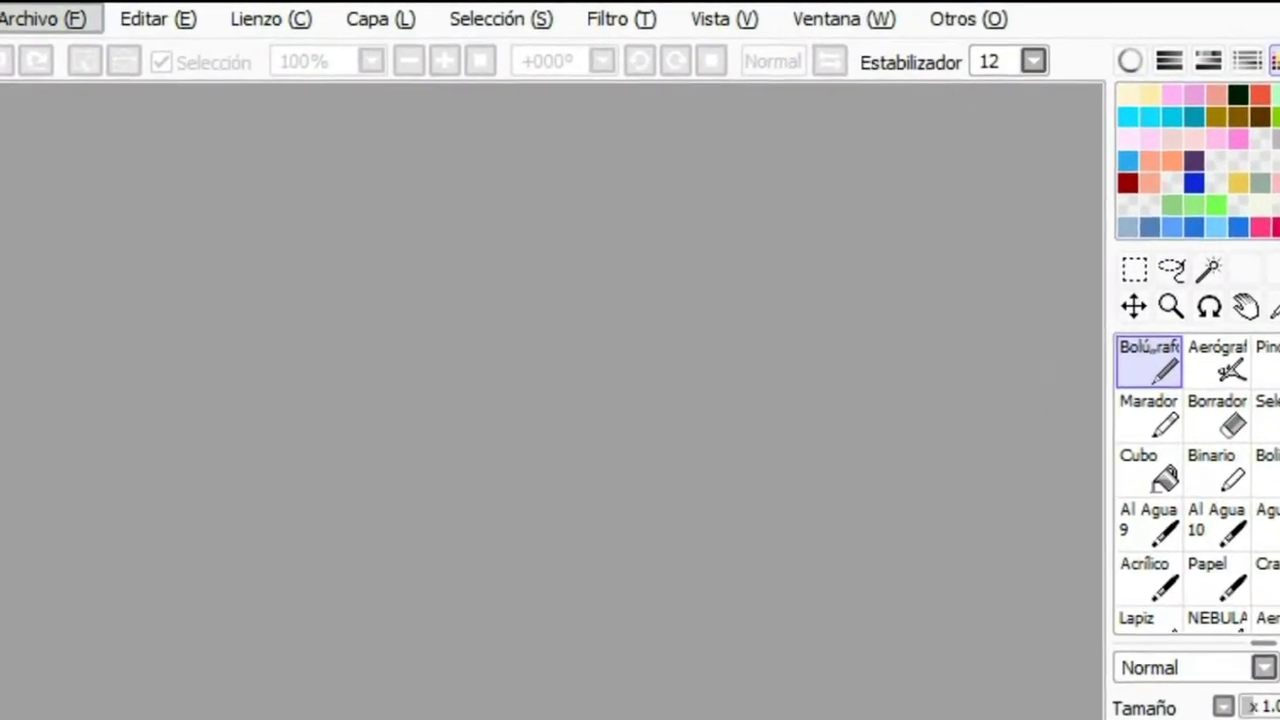
Start a new canvas and name it XXD
{"action": "left_click", "coordinate": [44, 19]}
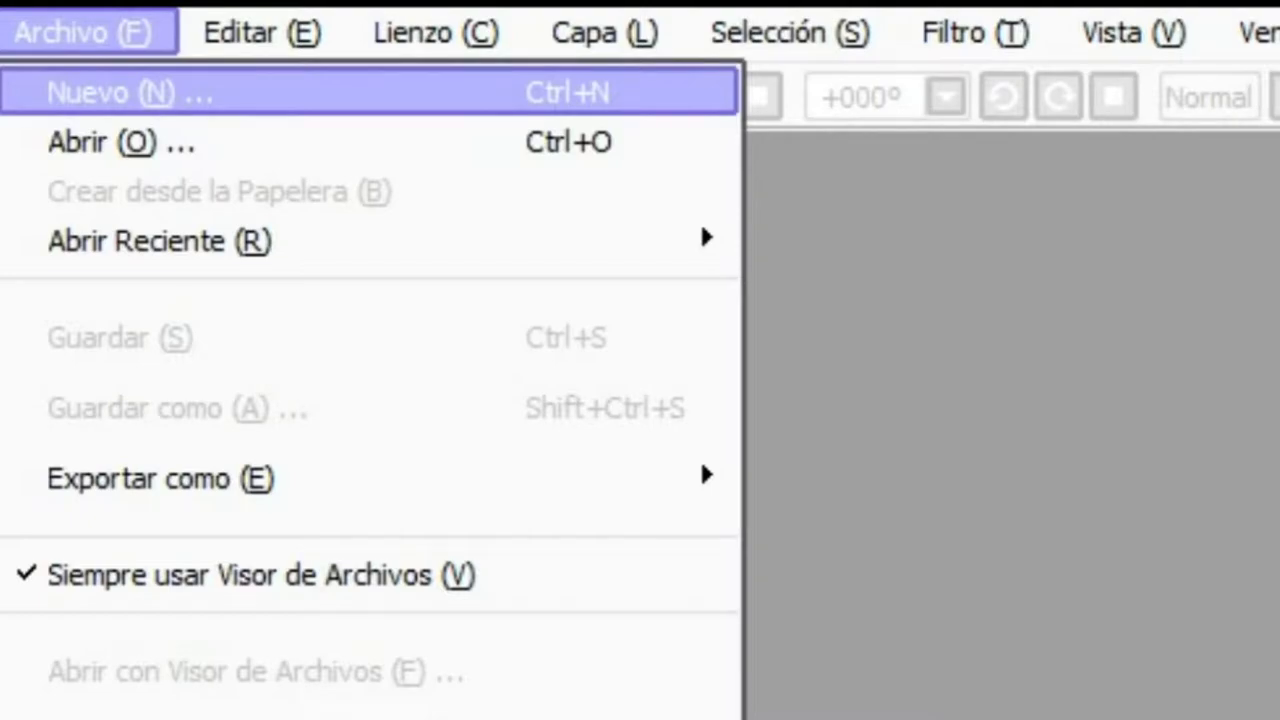
{"action": "key", "text": "Return"}
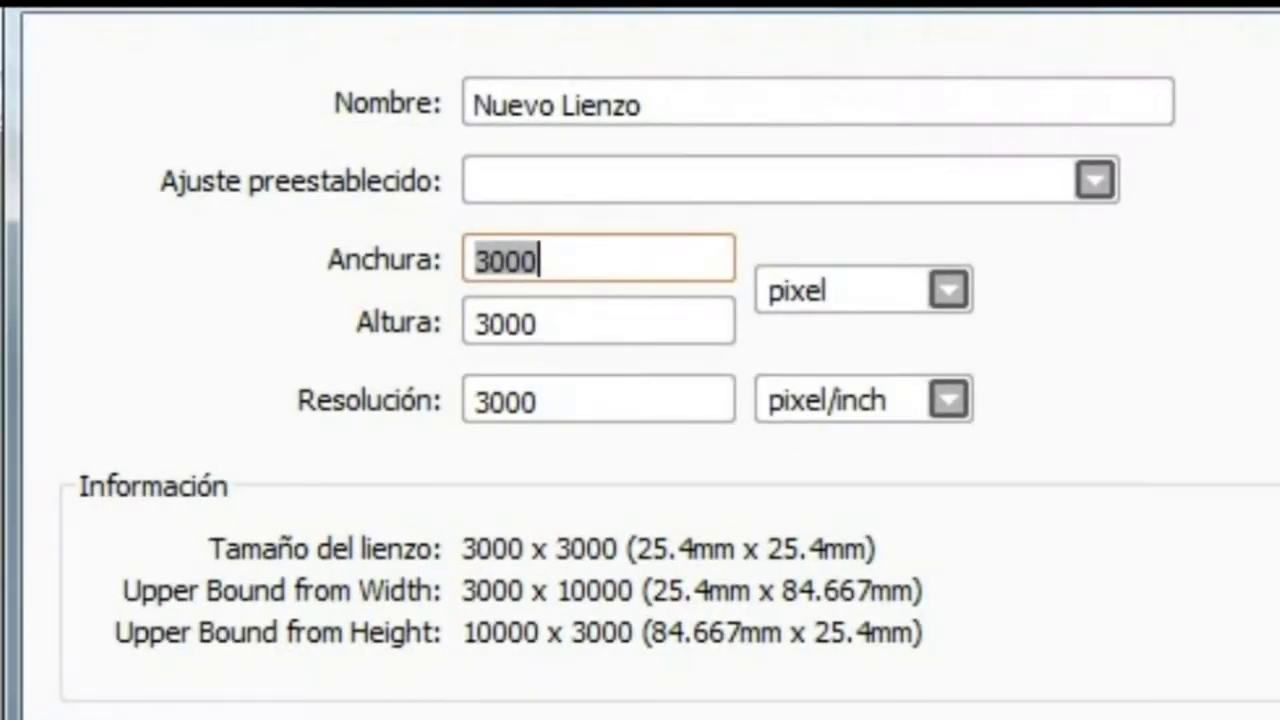
{"action": "key", "text": "Tab"}
{"action": "key", "text": "shift+Tab"}
{"action": "key", "text": "Tab"}
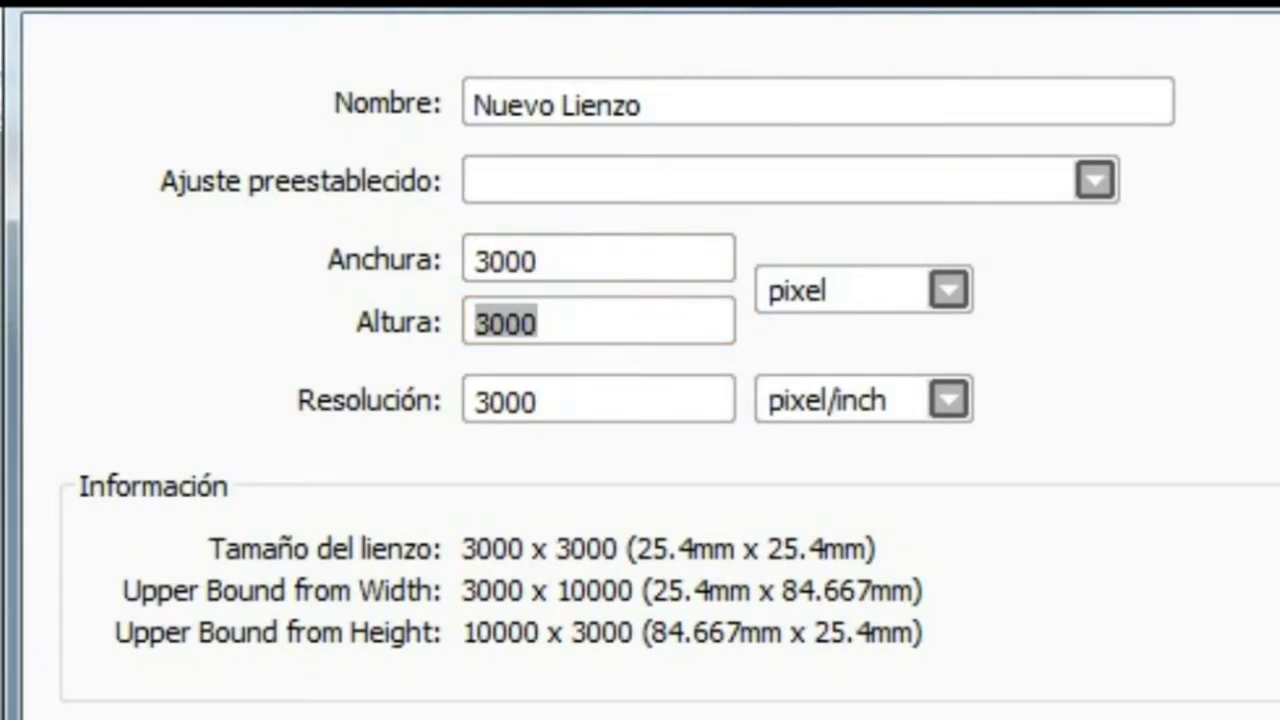
{"action": "left_click", "coordinate": [640, 104]}
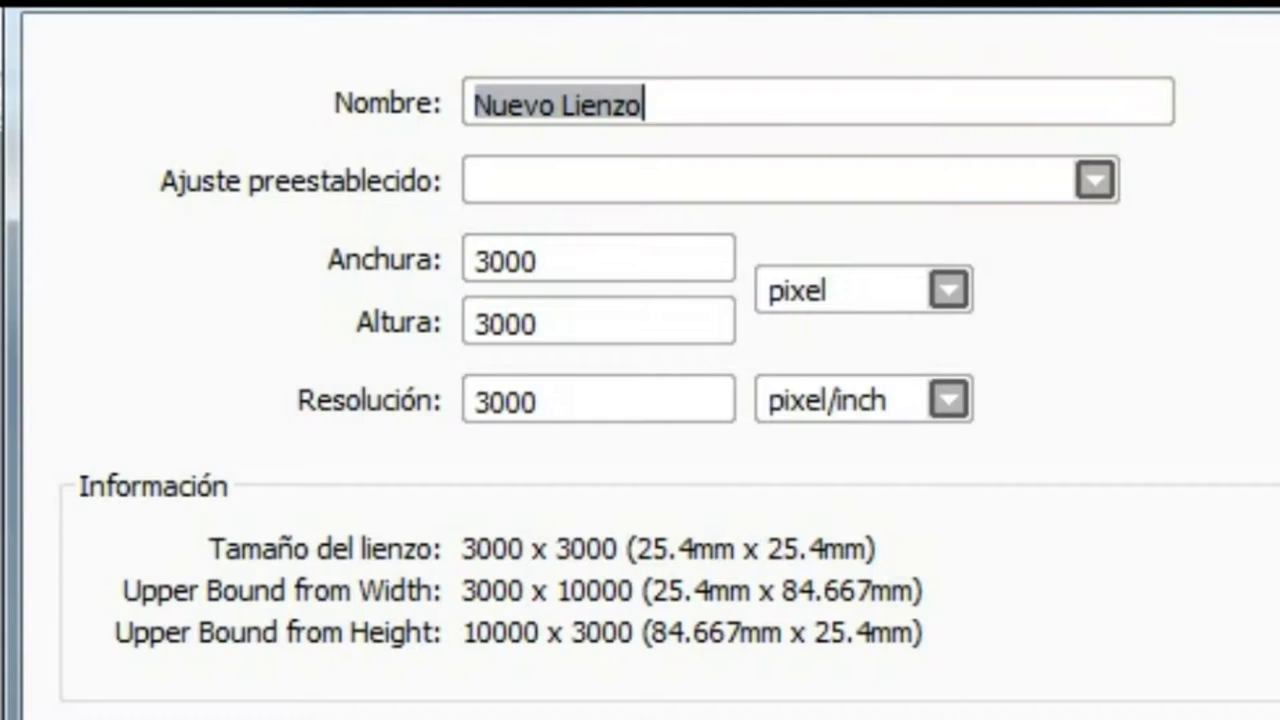
{"action": "type", "text": "XXD"}
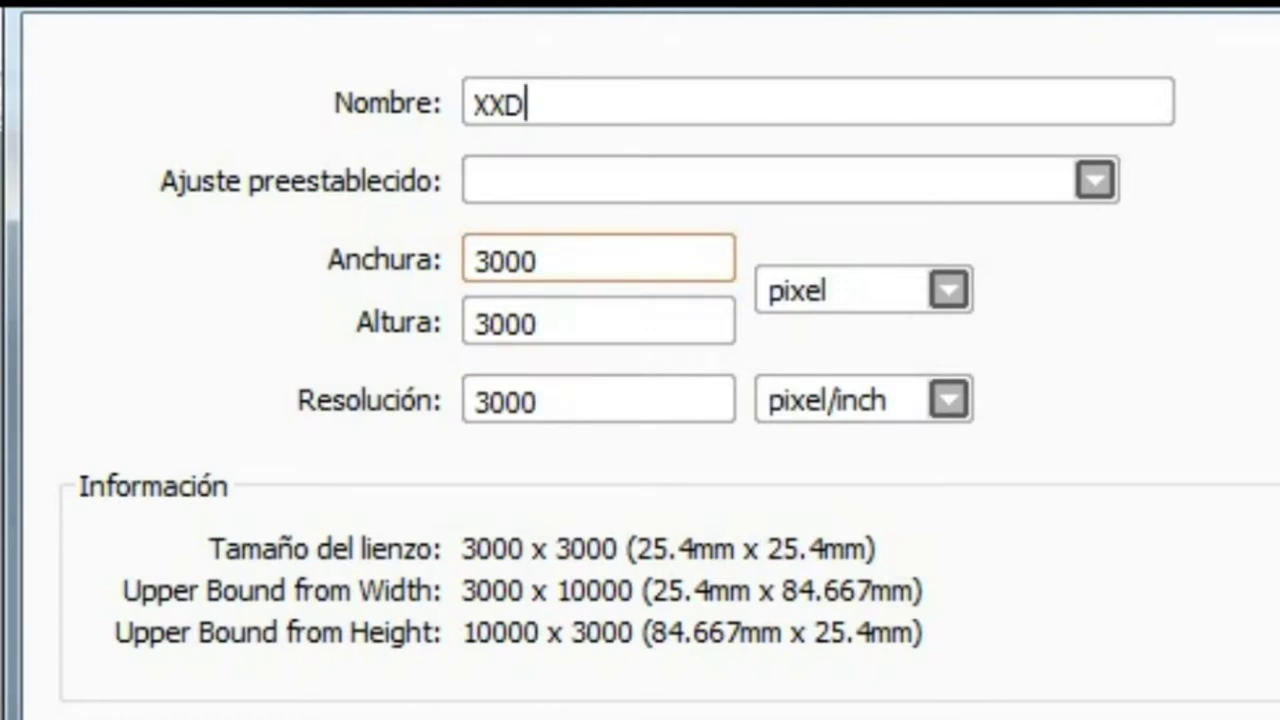
Create the canvas with a width and height of 3000 pixels and a resolution of 3000 pixel/inch
{"action": "left_click_drag", "start_coordinate": [545, 261], "coordinate": [472, 261]}
{"action": "left_click_drag", "start_coordinate": [474, 324], "coordinate": [542, 324]}
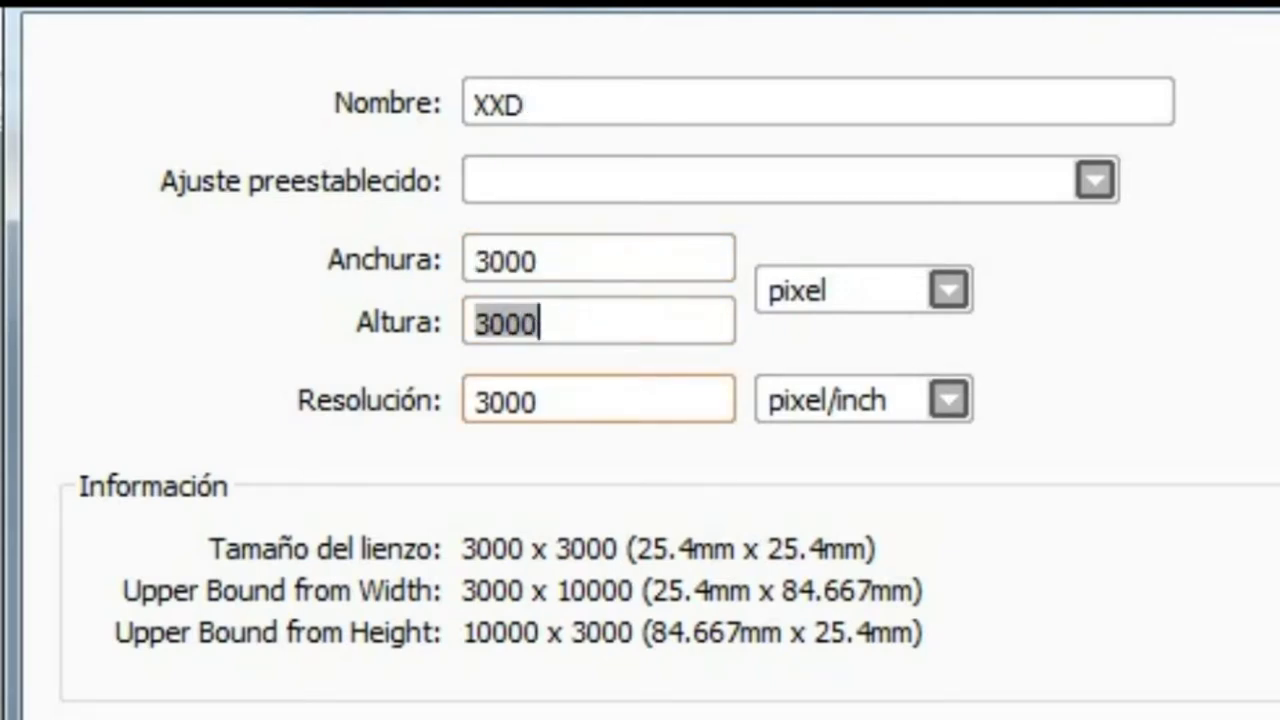
{"action": "double_click", "coordinate": [508, 402]}
{"action": "left_click", "coordinate": [548, 402]}
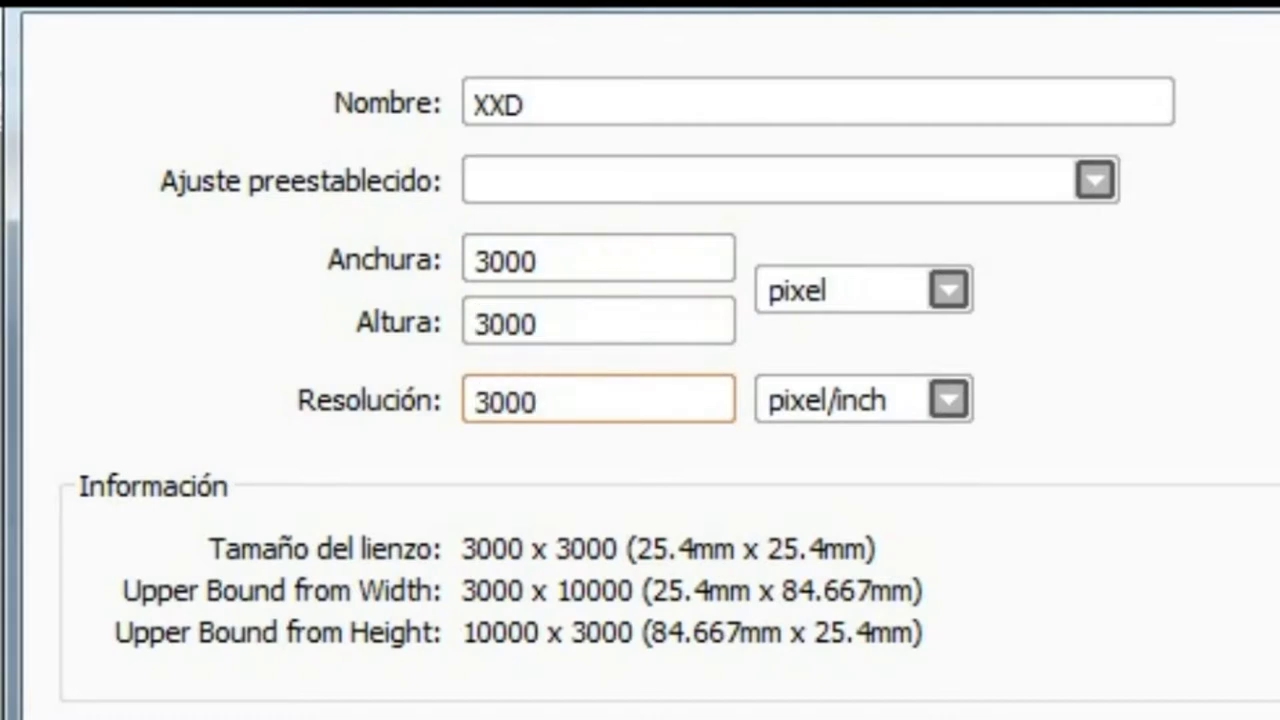
{"action": "mouse_move", "coordinate": [491, 400]}
{"action": "left_mouse_down"}
{"action": "mouse_move", "coordinate": [540, 400]}
{"action": "mouse_move", "coordinate": [474, 400]}
{"action": "left_mouse_up"}
{"action": "left_click", "coordinate": [540, 400]}
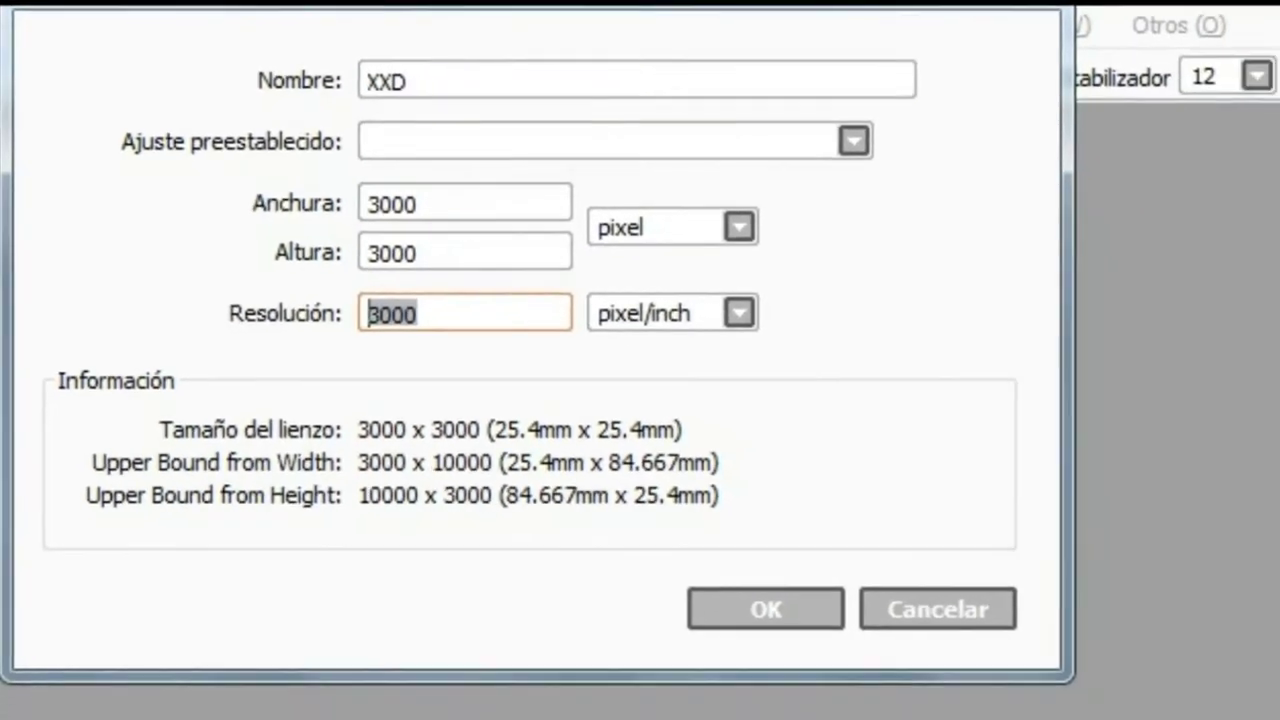
{"action": "left_click", "coordinate": [542, 400]}
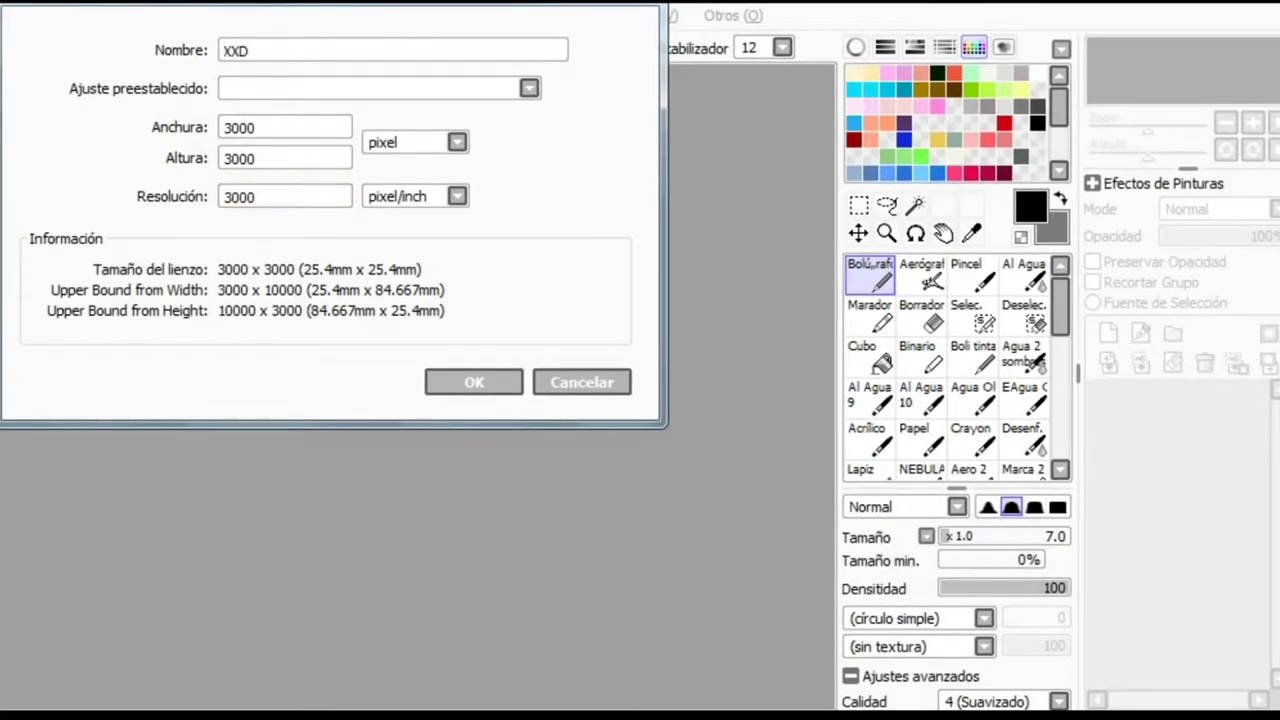
{"action": "left_click_drag", "start_coordinate": [257, 197], "coordinate": [224, 197]}
{"action": "left_click", "coordinate": [257, 197]}
{"action": "left_click_drag", "start_coordinate": [257, 197], "coordinate": [224, 197]}
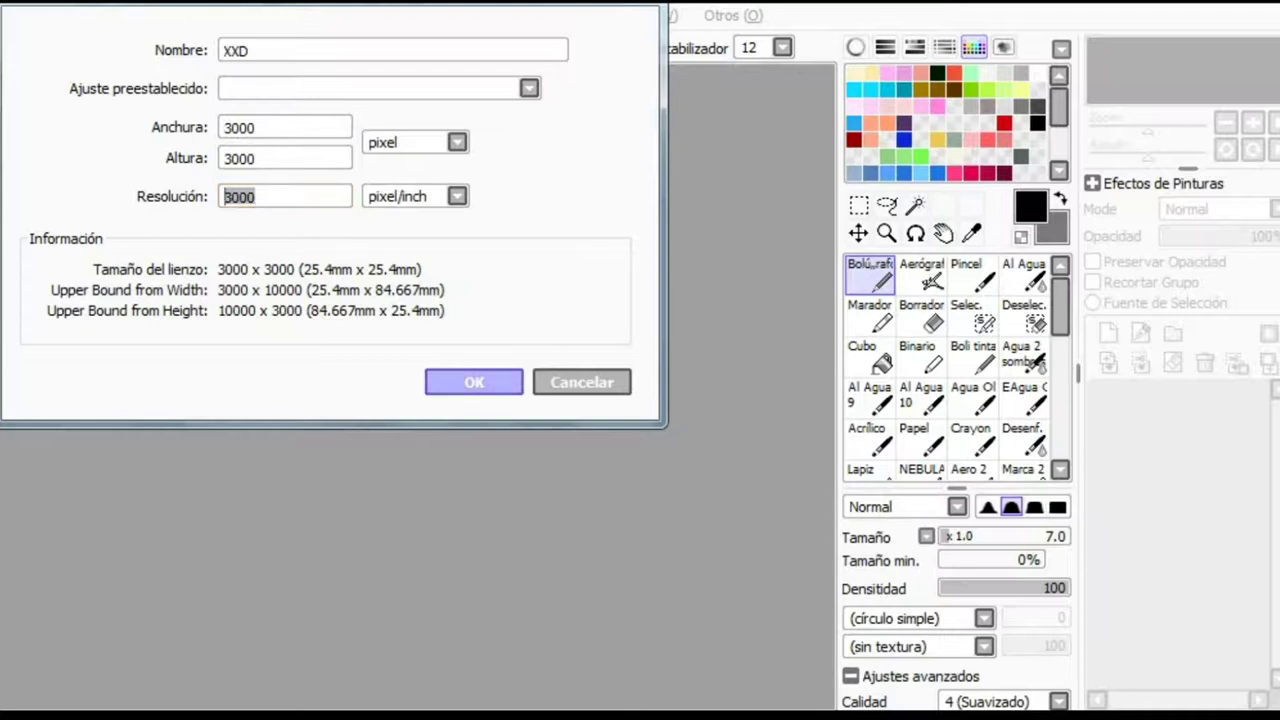
{"action": "left_click", "coordinate": [253, 197]}
{"action": "mouse_move", "coordinate": [248, 197]}
{"action": "left_mouse_down"}
{"action": "mouse_move", "coordinate": [224, 197]}
{"action": "mouse_move", "coordinate": [247, 197]}
{"action": "left_mouse_up"}
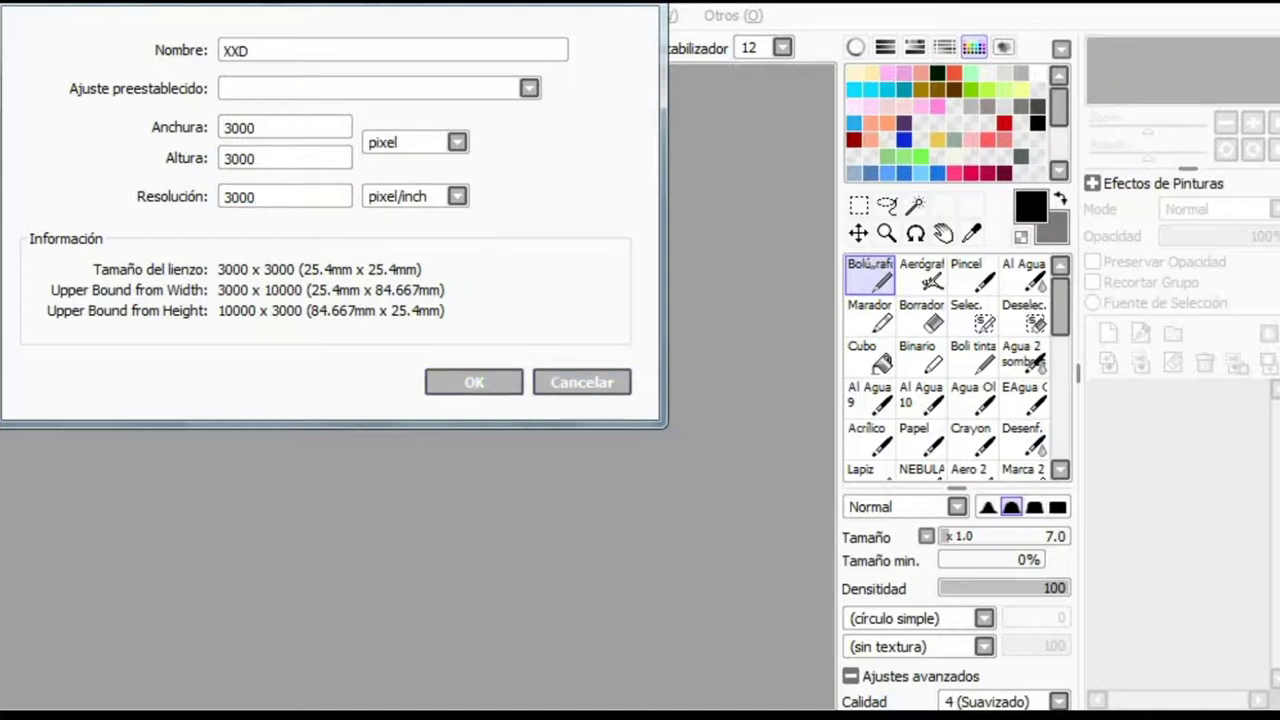
{"action": "key", "text": "Return"}
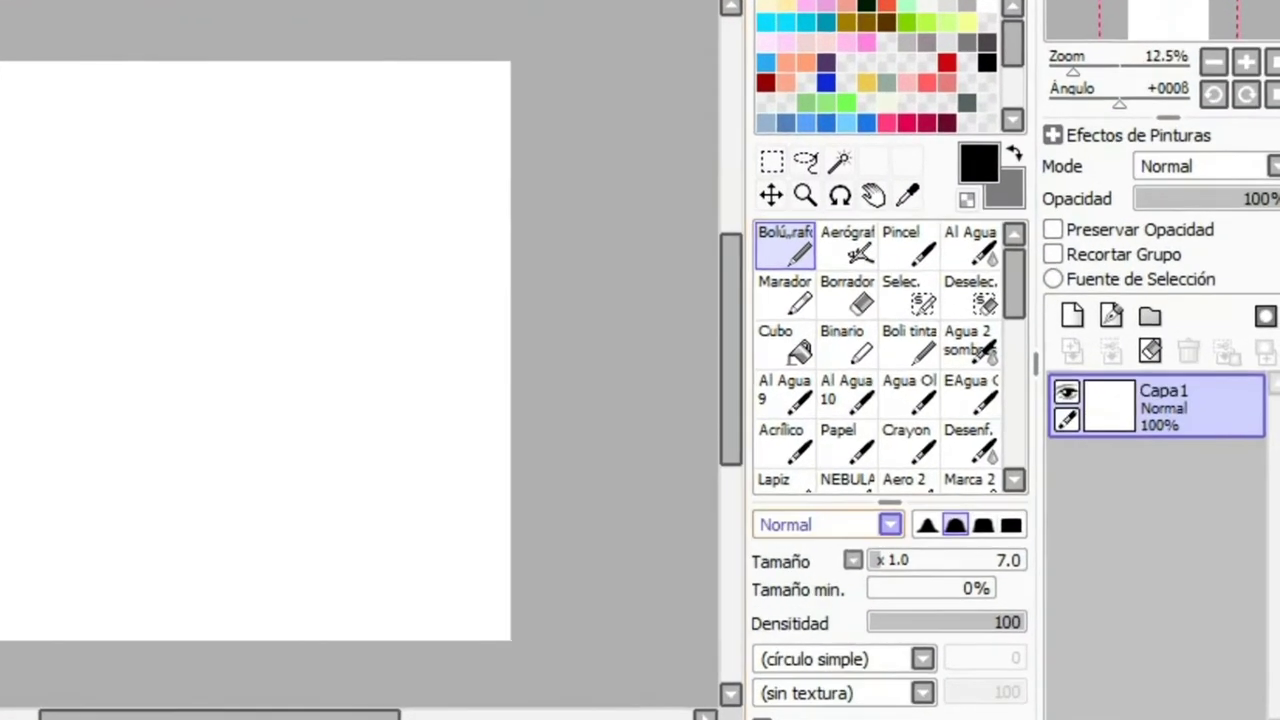
Look through the whole brush list to see which brushes are available
{"action": "scroll", "coordinate": [885, 355], "scroll_direction": "down", "scroll_amount": 5}
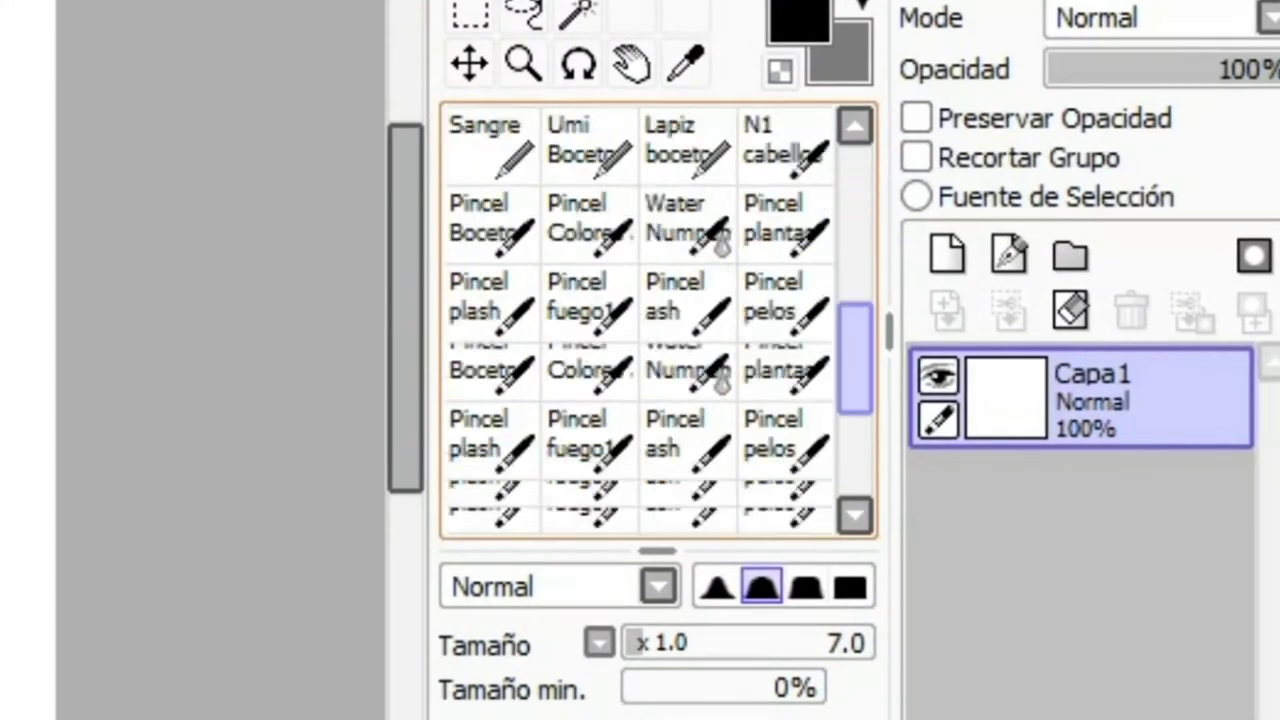
{"action": "mouse_move", "coordinate": [855, 357]}
{"action": "left_mouse_down"}
{"action": "mouse_move", "coordinate": [855, 440]}
{"action": "mouse_move", "coordinate": [855, 201]}
{"action": "mouse_move", "coordinate": [855, 218]}
{"action": "left_mouse_up"}
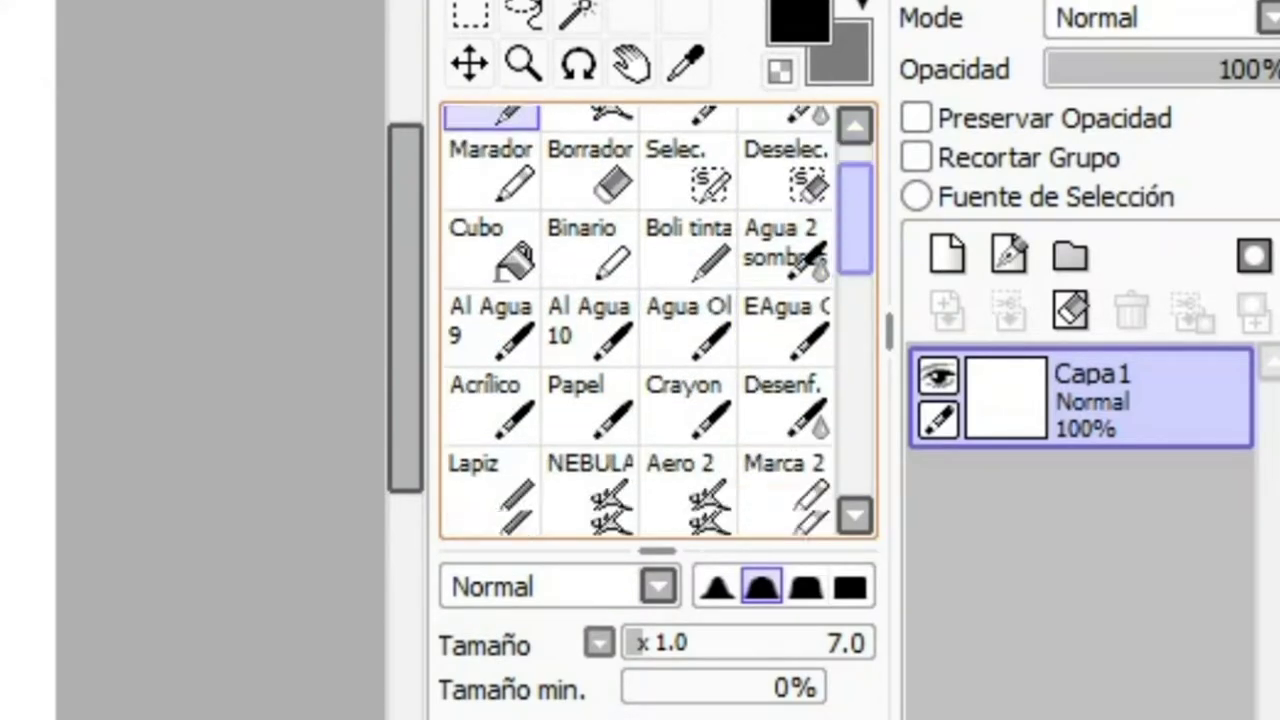
{"action": "scroll", "coordinate": [640, 320], "scroll_direction": "down", "scroll_amount": 10}
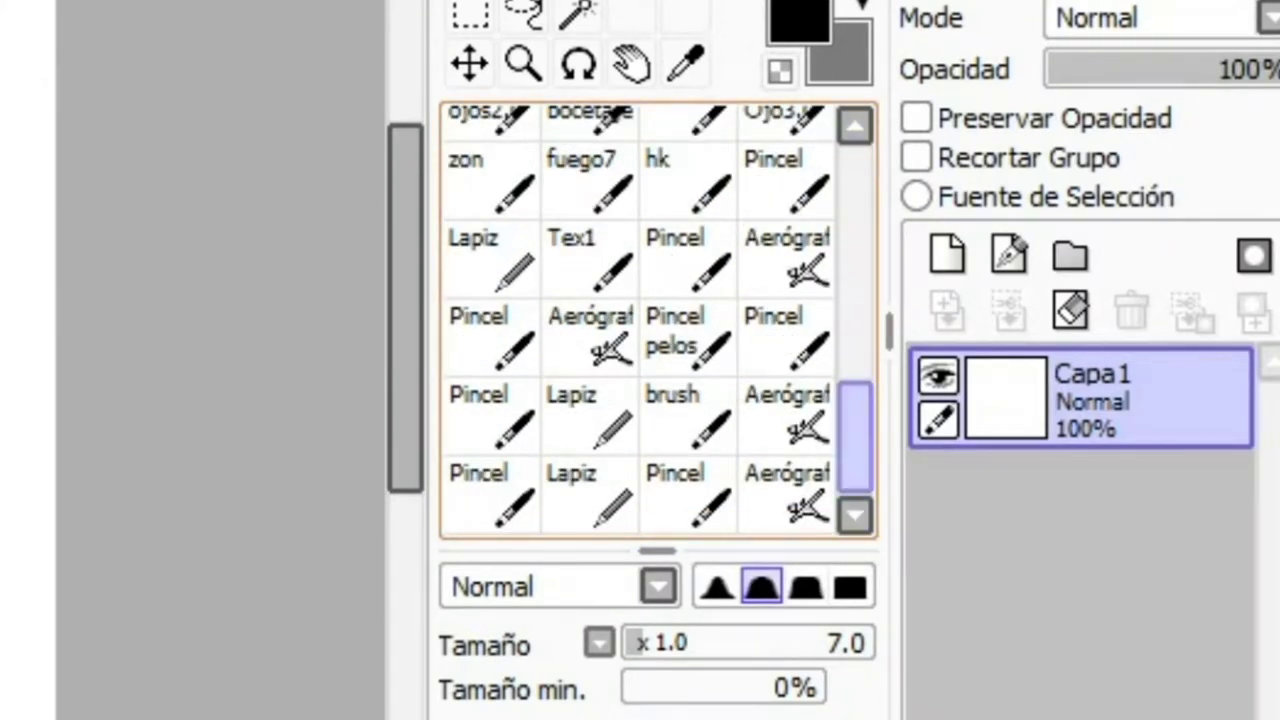
{"action": "scroll", "coordinate": [659, 320], "scroll_direction": "up", "scroll_amount": 10}
{"action": "scroll", "coordinate": [659, 320], "scroll_direction": "down", "scroll_amount": 10}
{"action": "scroll", "coordinate": [659, 320], "scroll_direction": "up", "scroll_amount": 10}
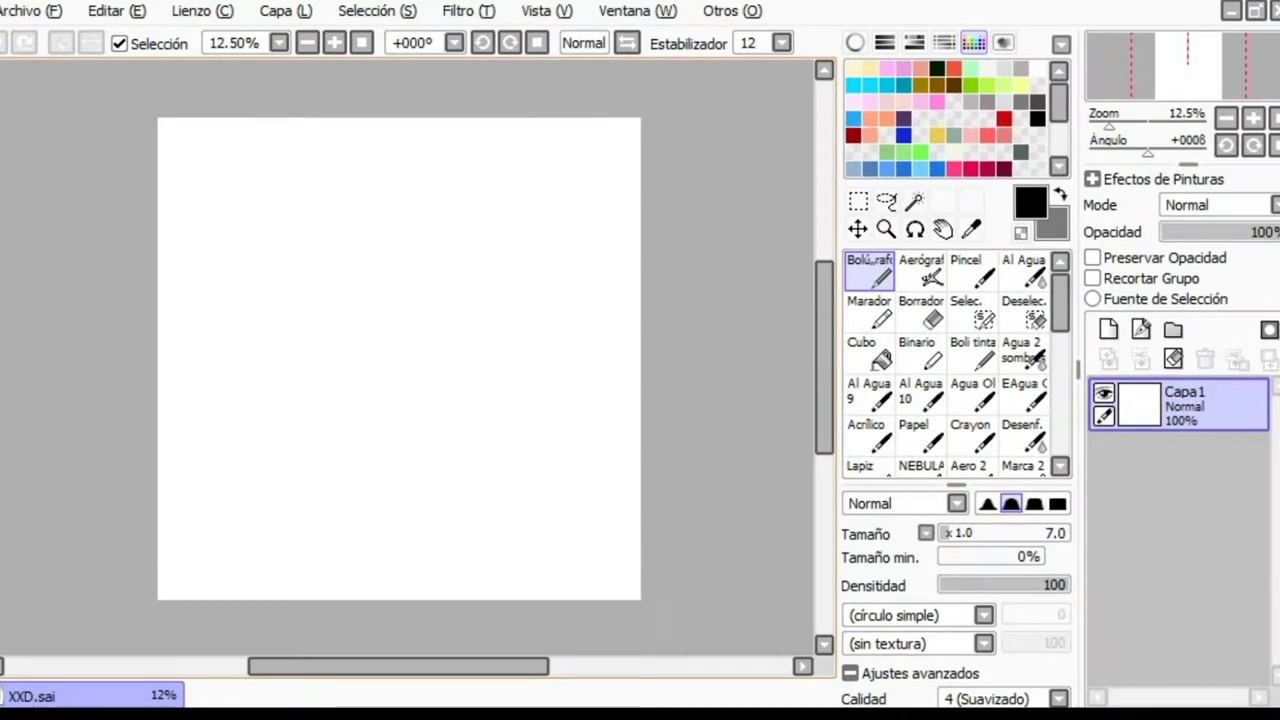
Set the size of the Bolígrafo brush to 55
{"action": "left_click_drag", "start_coordinate": [399, 359], "coordinate": [482, 271]}
{"action": "scroll", "coordinate": [457, 346], "scroll_direction": "up", "scroll_amount": 2}
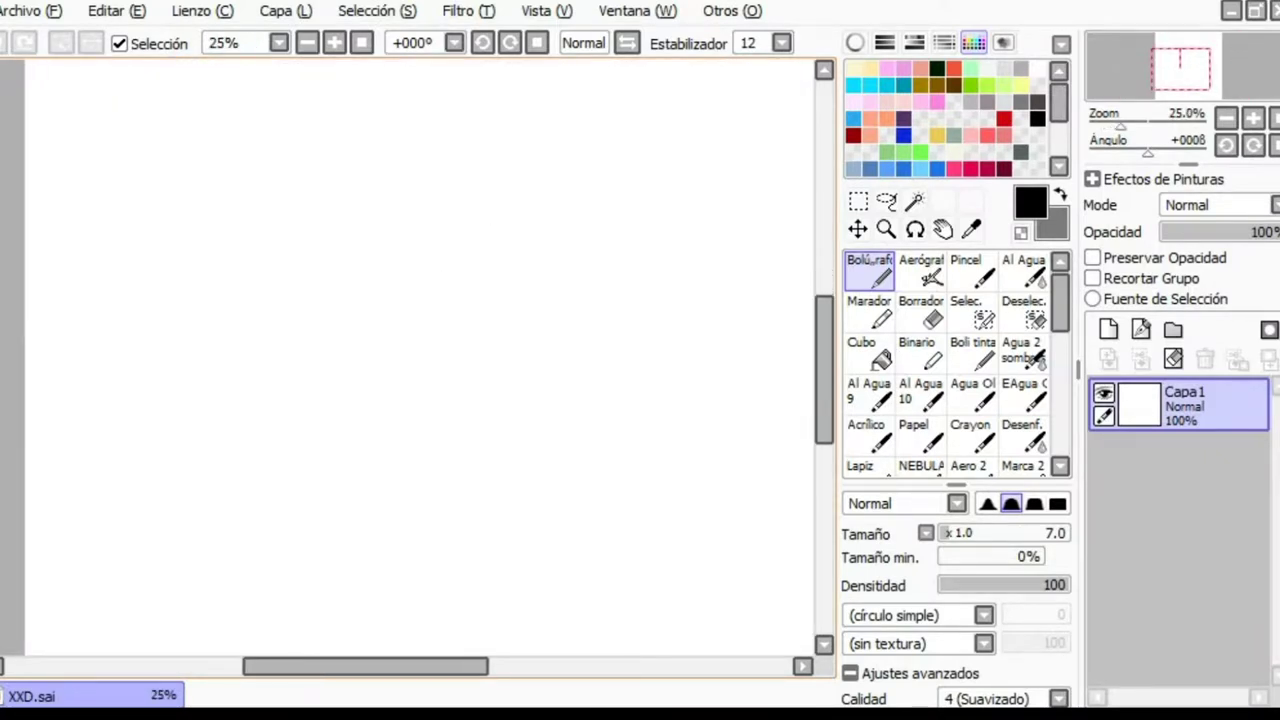
{"action": "scroll", "coordinate": [420, 360], "scroll_direction": "down", "scroll_amount": 2}
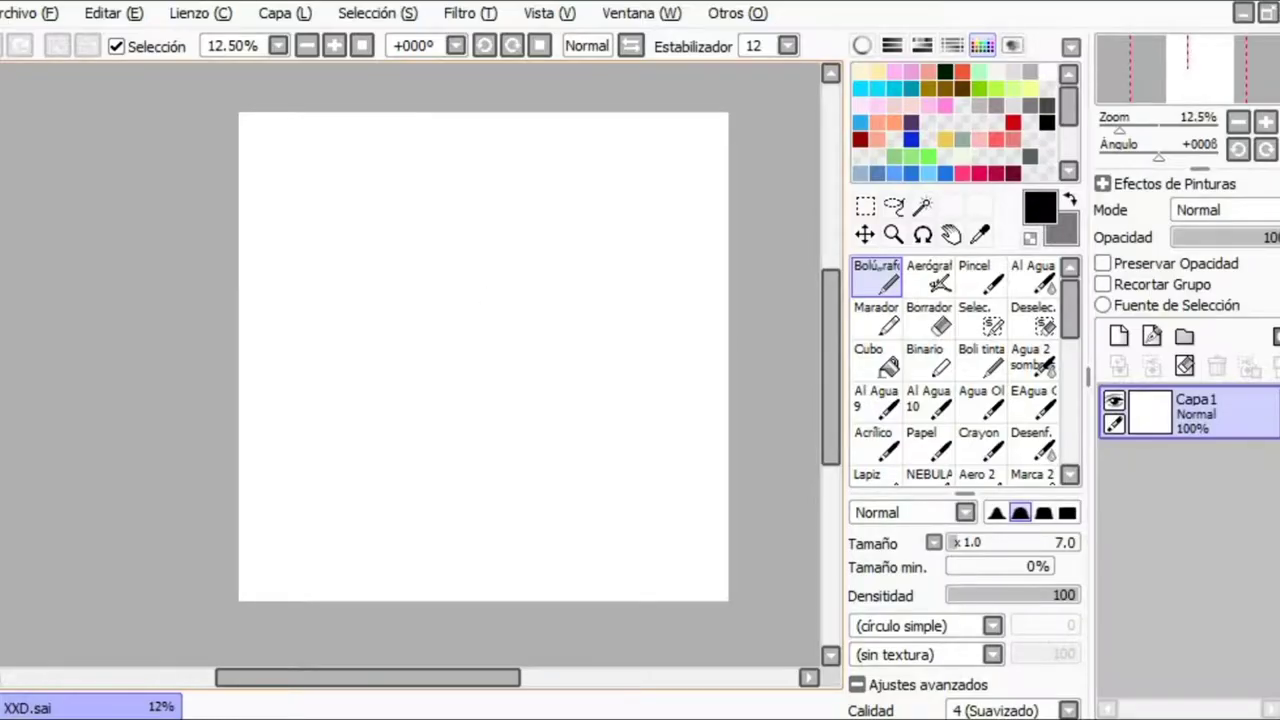
{"action": "left_click_drag", "start_coordinate": [451, 251], "coordinate": [529, 303]}
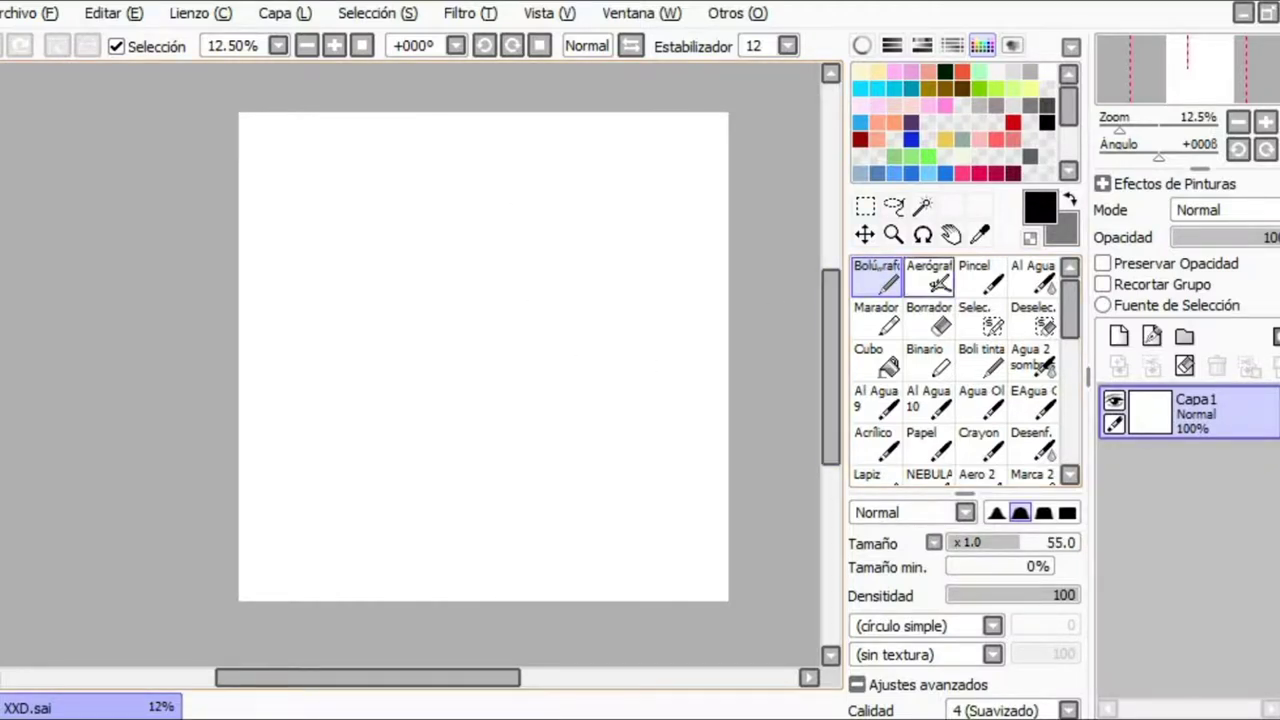
Go through the Aerógrafo, Pincel, Al Agua, Marador and Borrador tools and return to the Bolígrafo brush
{"action": "left_click", "coordinate": [930, 278]}
{"action": "left_click", "coordinate": [981, 278]}
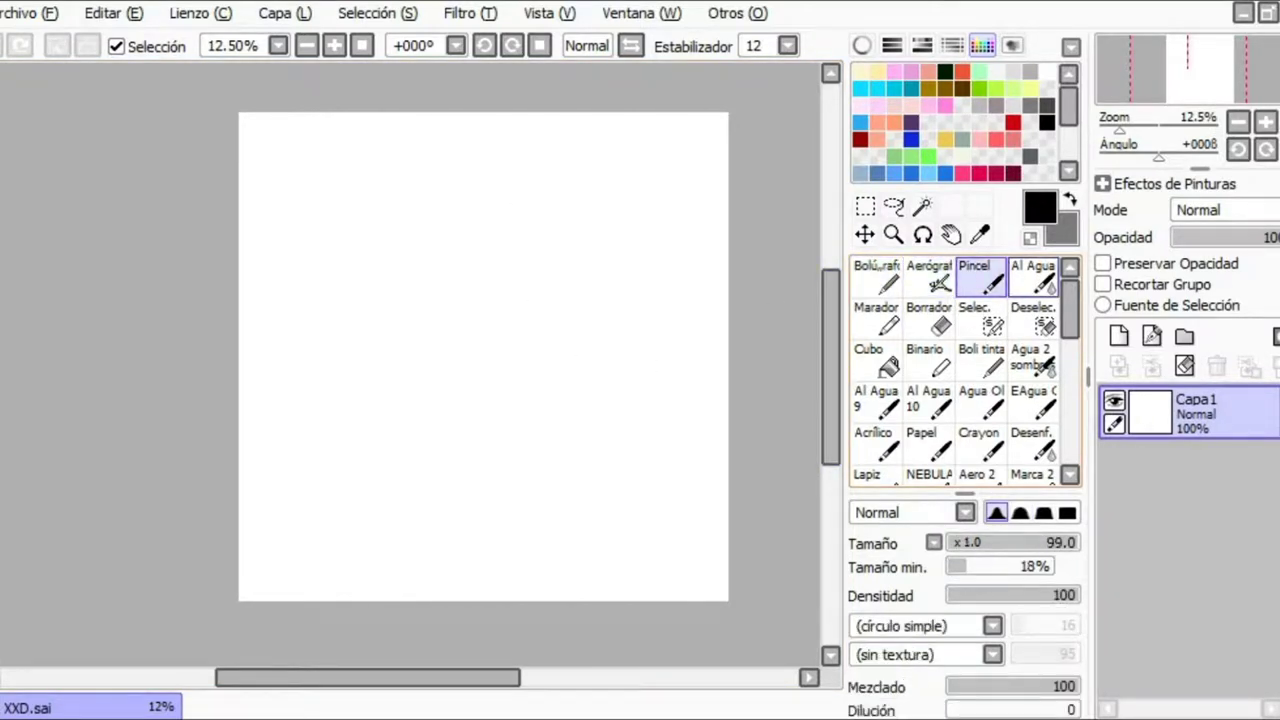
{"action": "left_click", "coordinate": [1033, 278]}
{"action": "left_click", "coordinate": [878, 319]}
{"action": "left_click", "coordinate": [930, 320]}
{"action": "left_click", "coordinate": [876, 278]}
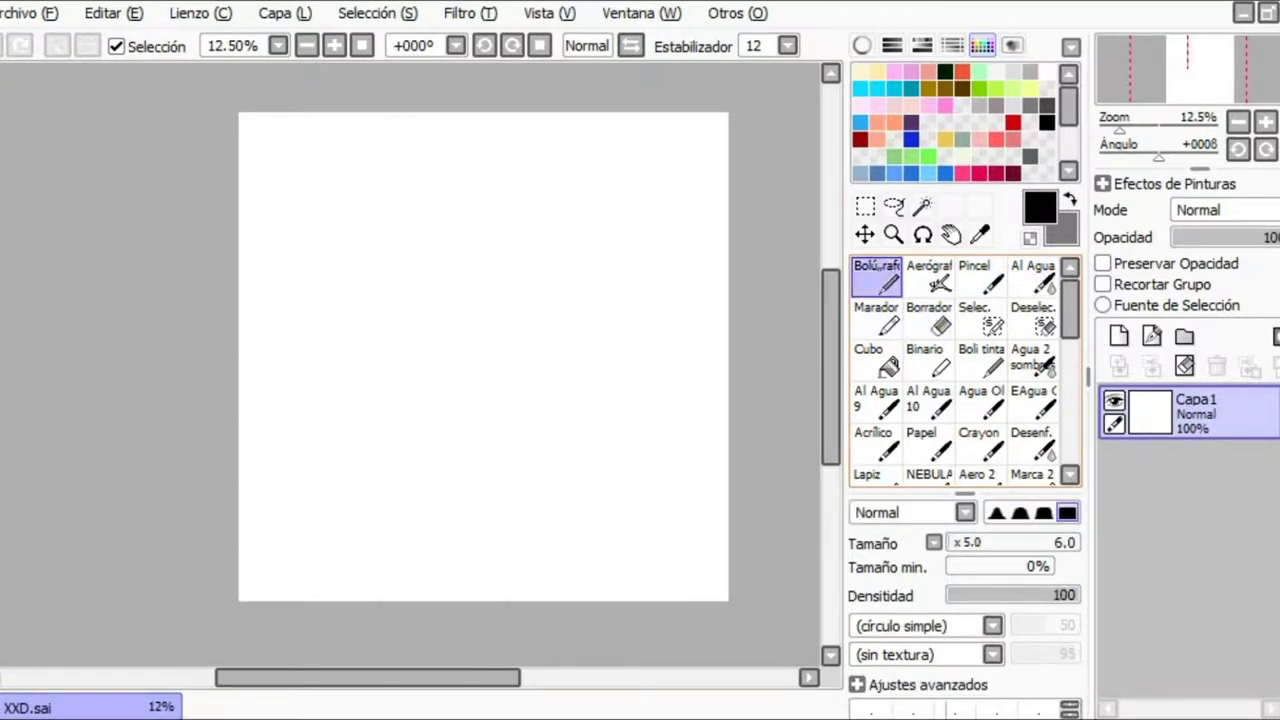
Reduce the Bolígrafo brush size to 26
{"action": "scroll", "coordinate": [475, 269], "scroll_direction": "up", "scroll_amount": 1}
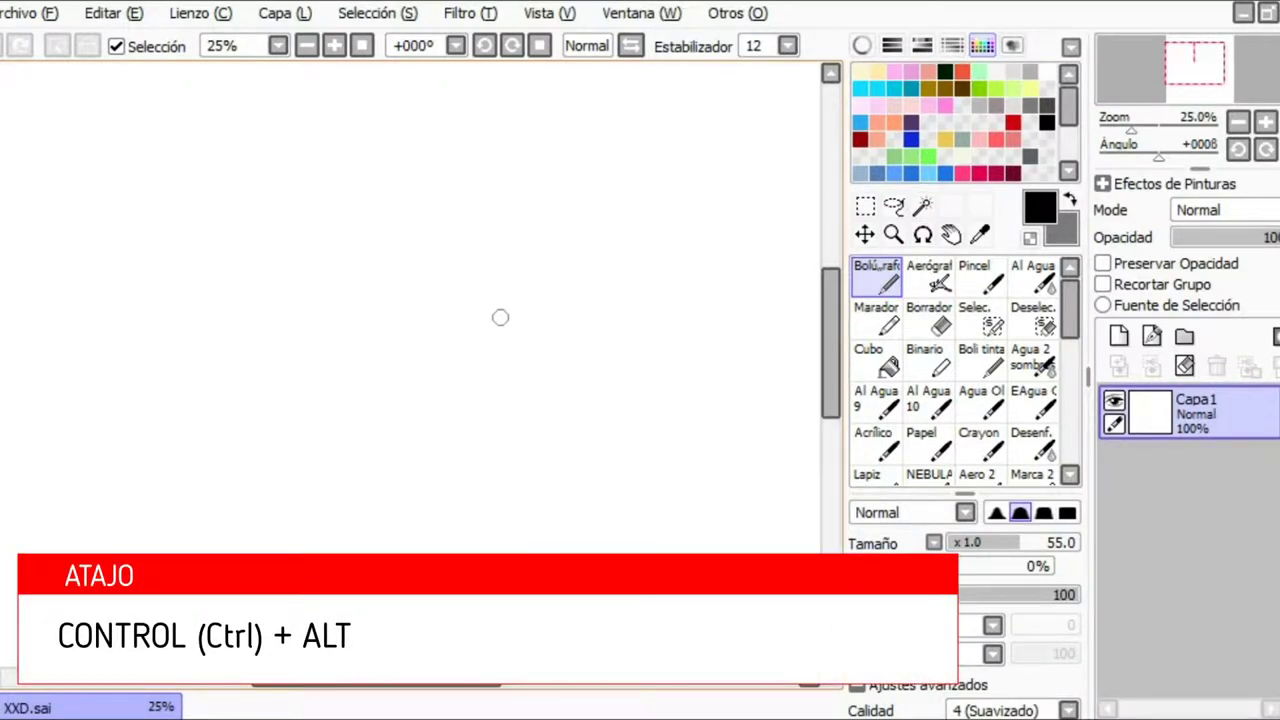
{"action": "left_click_drag", "start_coordinate": [602, 288], "coordinate": [602, 288]}
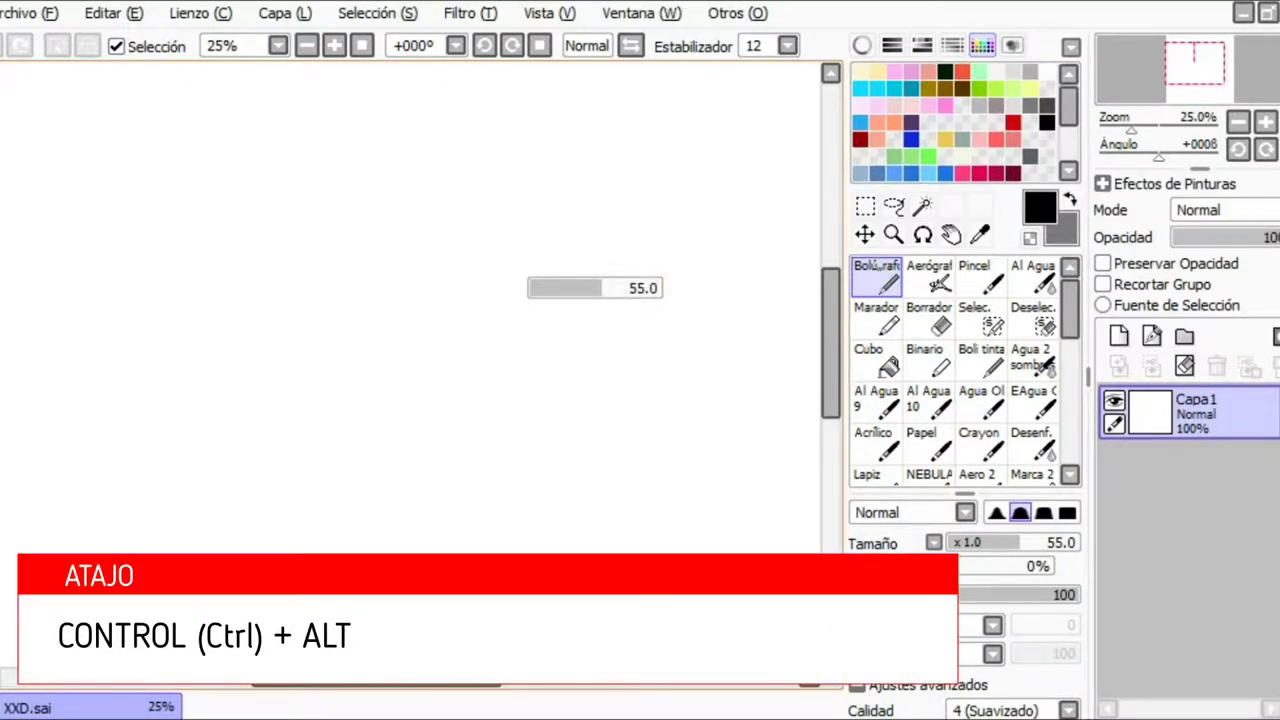
{"action": "mouse_move", "coordinate": [506, 319]}
{"action": "left_mouse_down"}
{"action": "mouse_move", "coordinate": [566, 319]}
{"action": "mouse_move", "coordinate": [434, 319]}
{"action": "left_mouse_up"}
{"action": "mouse_move", "coordinate": [530, 290]}
{"action": "left_mouse_down"}
{"action": "mouse_move", "coordinate": [507, 319]}
{"action": "mouse_move", "coordinate": [737, 277]}
{"action": "mouse_move", "coordinate": [674, 300]}
{"action": "mouse_move", "coordinate": [729, 257]}
{"action": "mouse_move", "coordinate": [769, 262]}
{"action": "mouse_move", "coordinate": [700, 262]}
{"action": "mouse_move", "coordinate": [663, 240]}
{"action": "mouse_move", "coordinate": [661, 262]}
{"action": "mouse_move", "coordinate": [737, 254]}
{"action": "mouse_move", "coordinate": [662, 256]}
{"action": "mouse_move", "coordinate": [750, 237]}
{"action": "mouse_move", "coordinate": [662, 256]}
{"action": "mouse_move", "coordinate": [751, 240]}
{"action": "mouse_move", "coordinate": [730, 256]}
{"action": "left_mouse_up"}
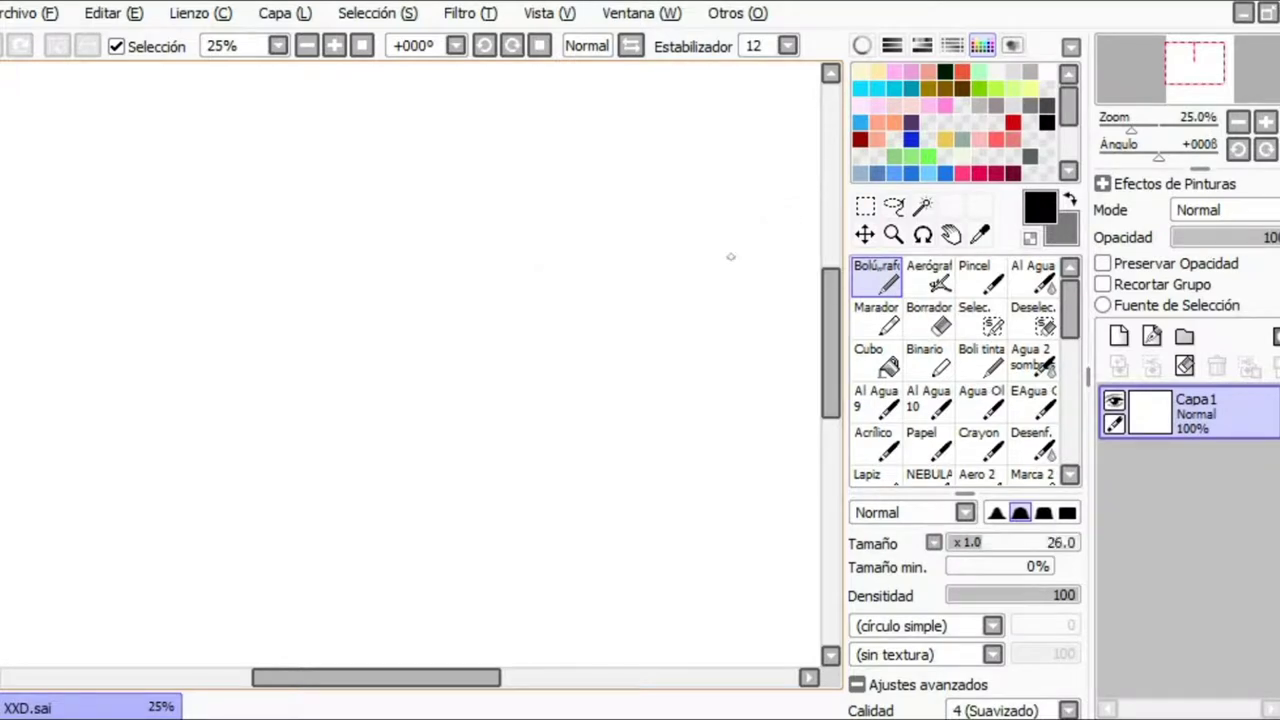
{"action": "left_click_drag", "start_coordinate": [560, 296], "coordinate": [616, 344]}
{"action": "left_click_drag", "start_coordinate": [635, 166], "coordinate": [600, 323]}
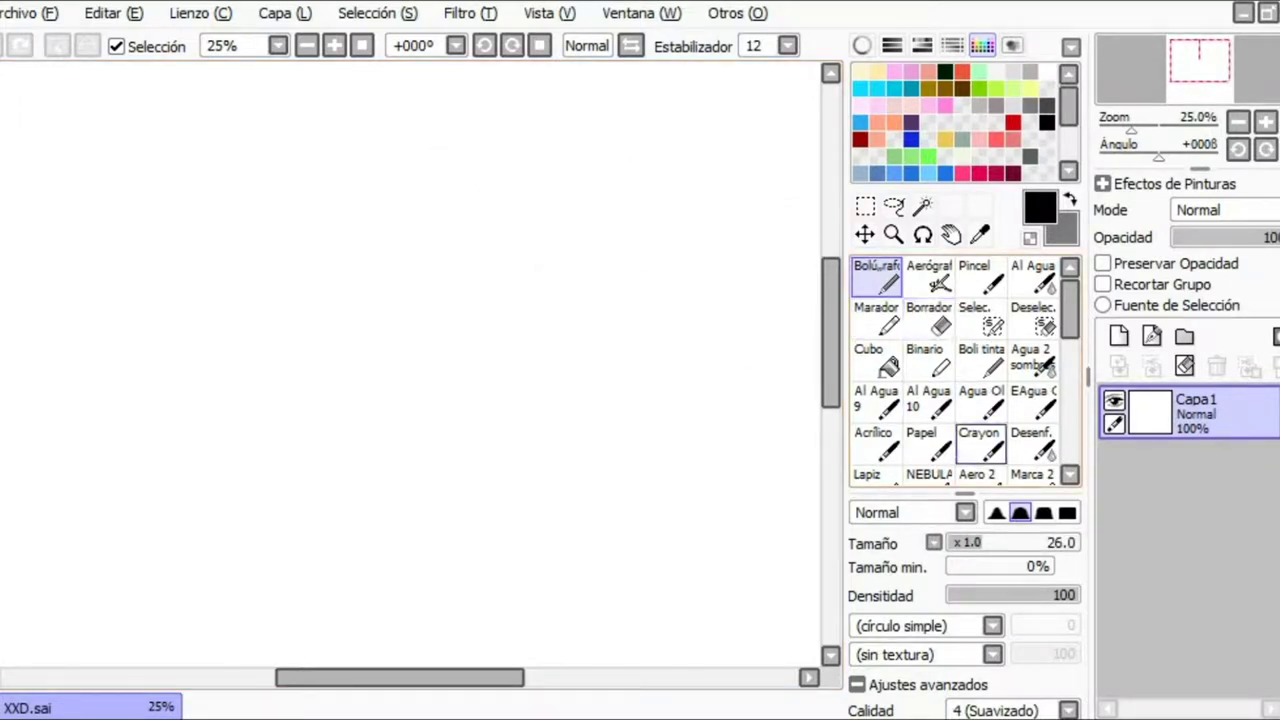
Hide the colour swatches and shrink the brush list to make room for the brush's advanced settings and size presets
{"action": "left_click", "coordinate": [982, 45]}
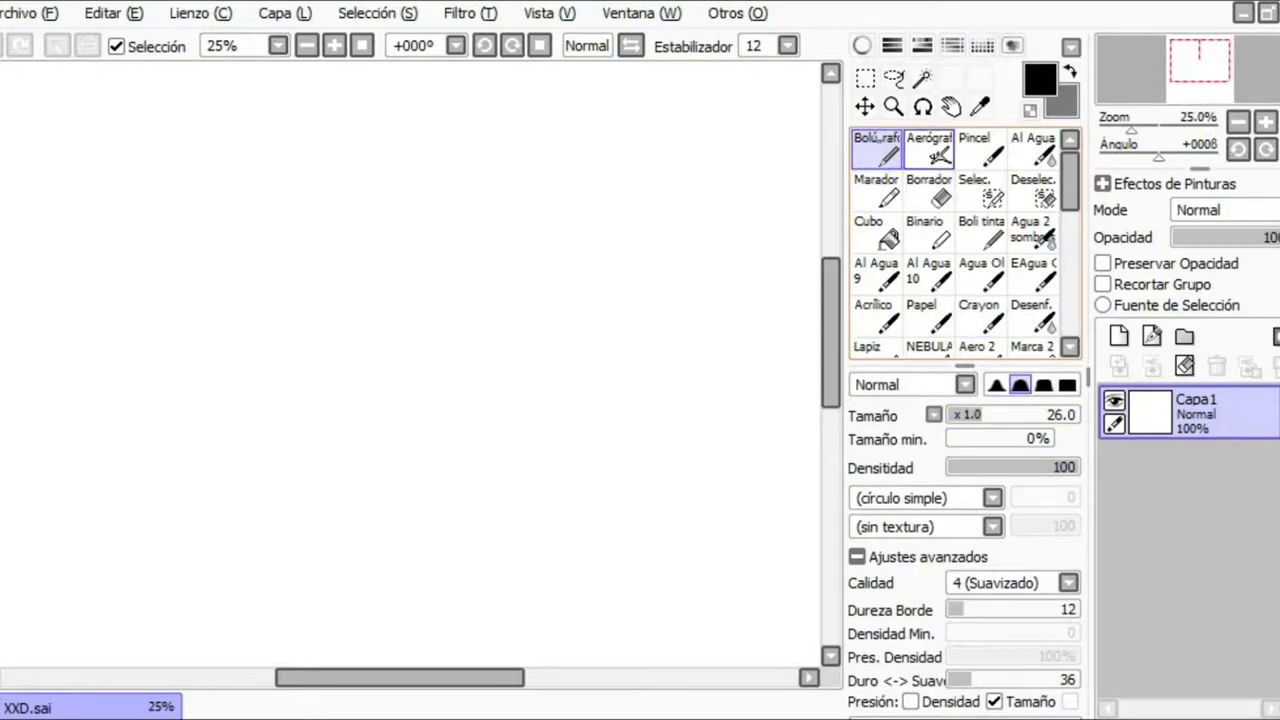
{"action": "left_click_drag", "start_coordinate": [964, 366], "coordinate": [965, 250]}
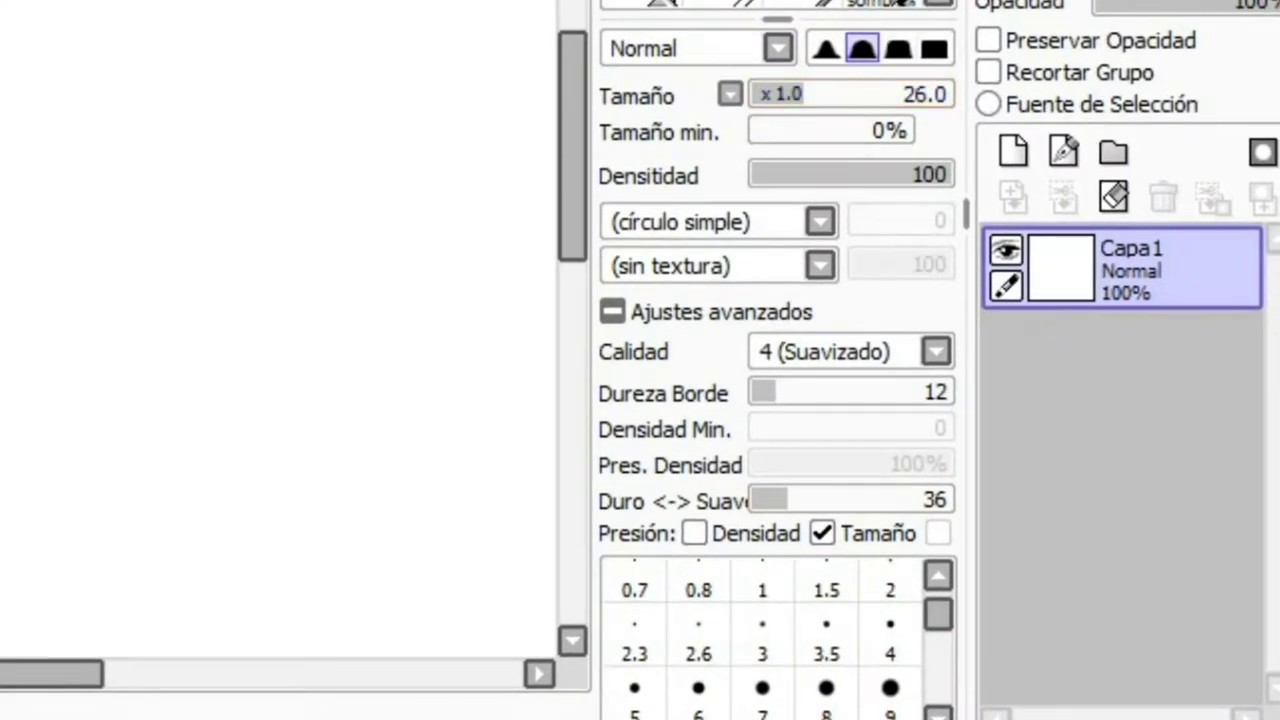
{"action": "left_click", "coordinate": [504, 94], "text": "ctrl+alt"}
{"action": "left_click", "coordinate": [34, 96], "text": "ctrl+alt"}
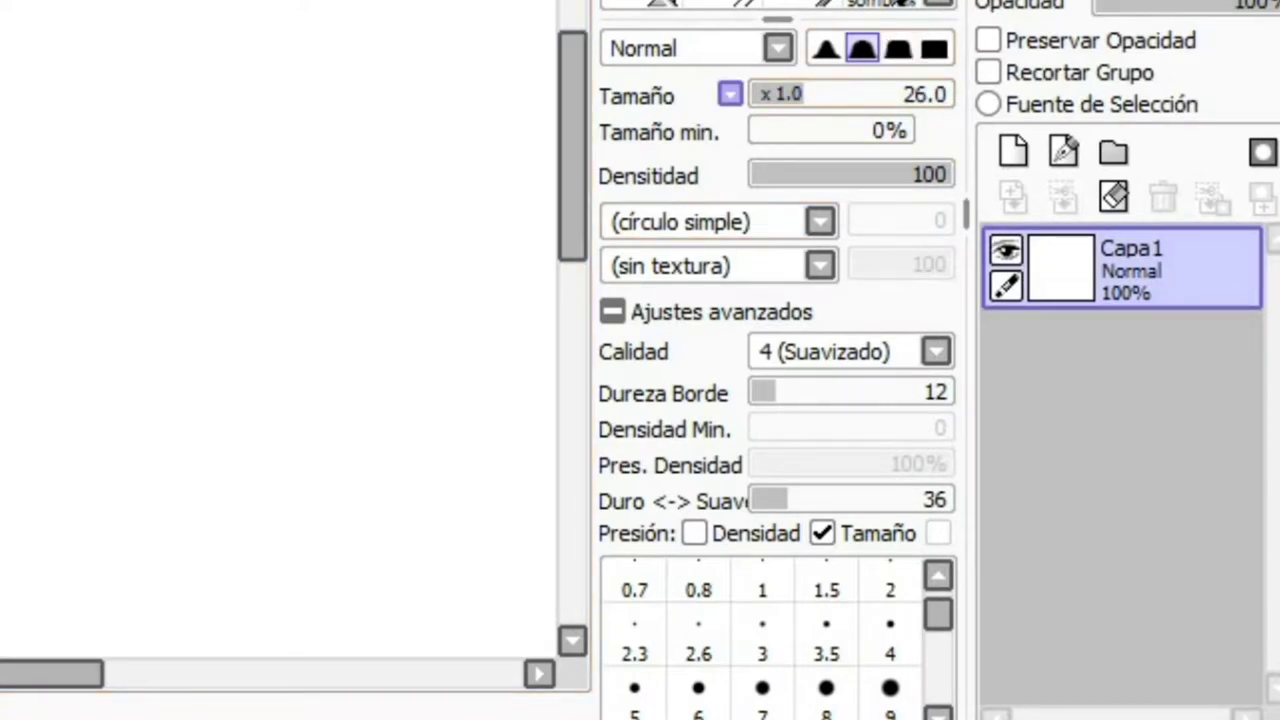
{"action": "mouse_move", "coordinate": [752, 131]}
{"action": "left_mouse_down"}
{"action": "mouse_move", "coordinate": [912, 131]}
{"action": "mouse_move", "coordinate": [752, 131]}
{"action": "left_mouse_up"}
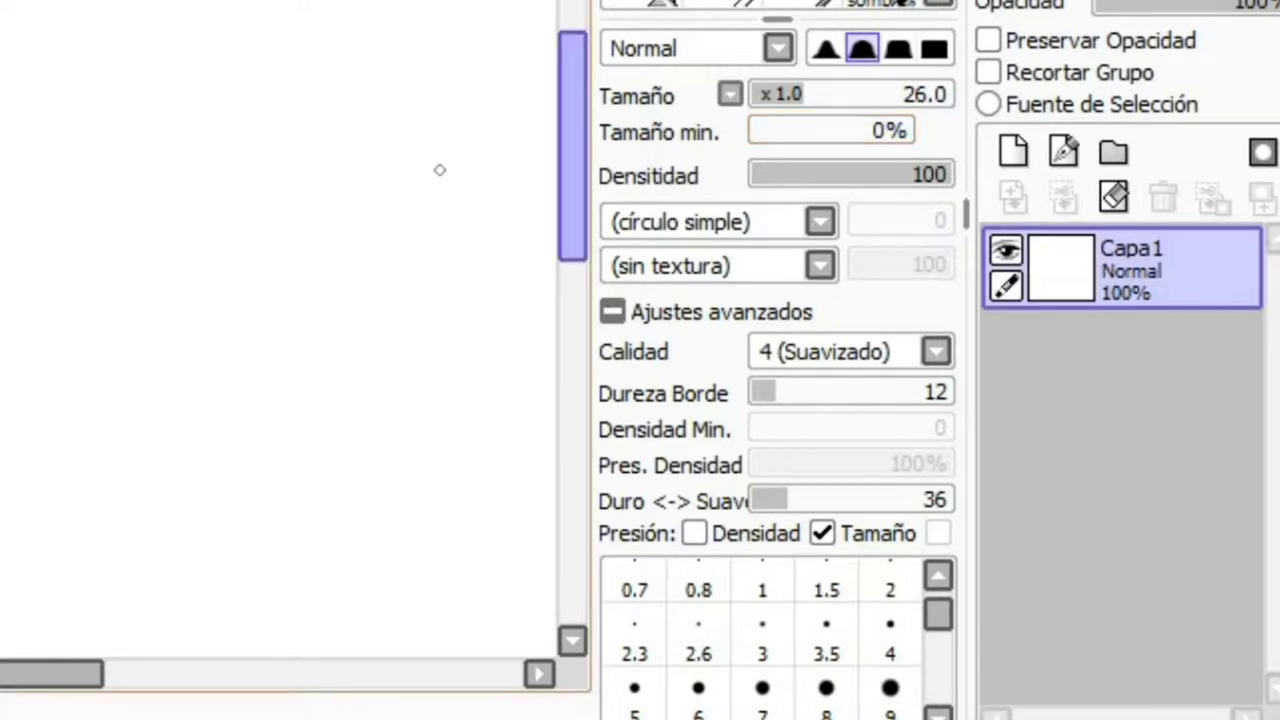
Draw two long diagonal test strokes side by side with the Bolígrafo brush
{"action": "mouse_move", "coordinate": [76, 340]}
{"action": "left_mouse_down"}
{"action": "mouse_move", "coordinate": [359, 107]}
{"action": "mouse_move", "coordinate": [448, 109]}
{"action": "left_mouse_up"}
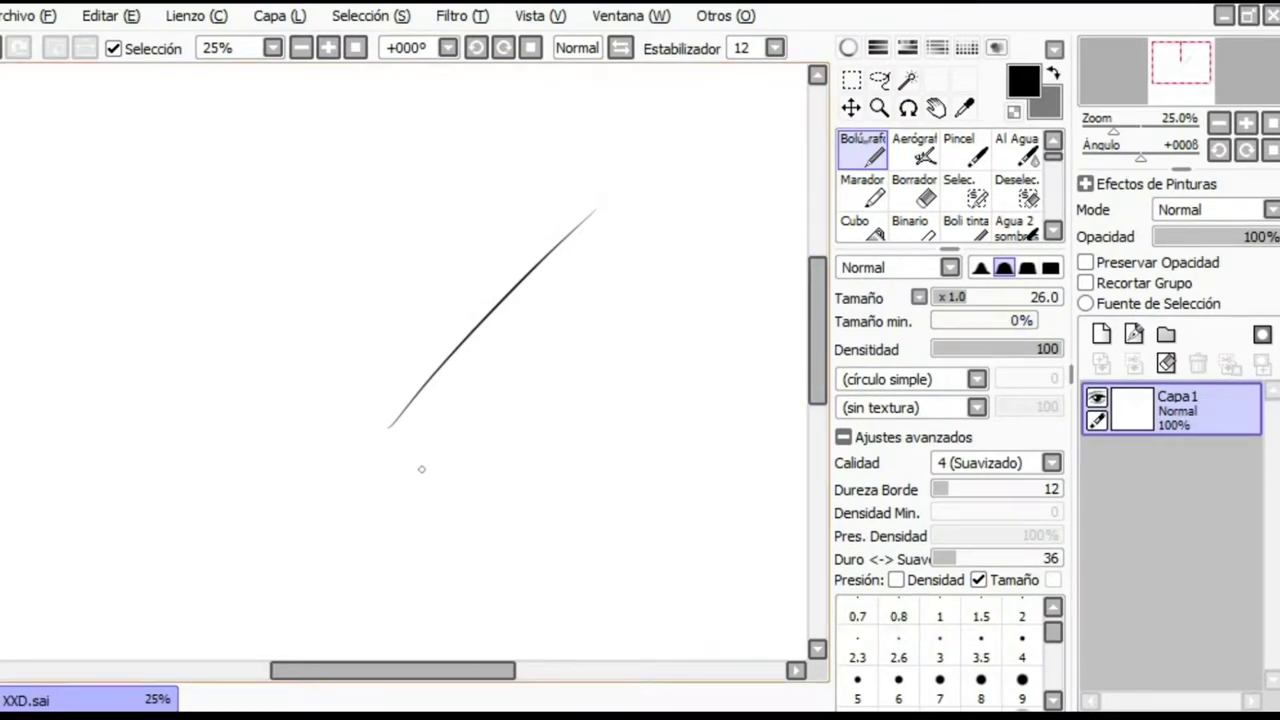
{"action": "mouse_move", "coordinate": [671, 211]}
{"action": "left_mouse_down"}
{"action": "mouse_move", "coordinate": [514, 419]}
{"action": "mouse_move", "coordinate": [443, 557]}
{"action": "left_mouse_up"}
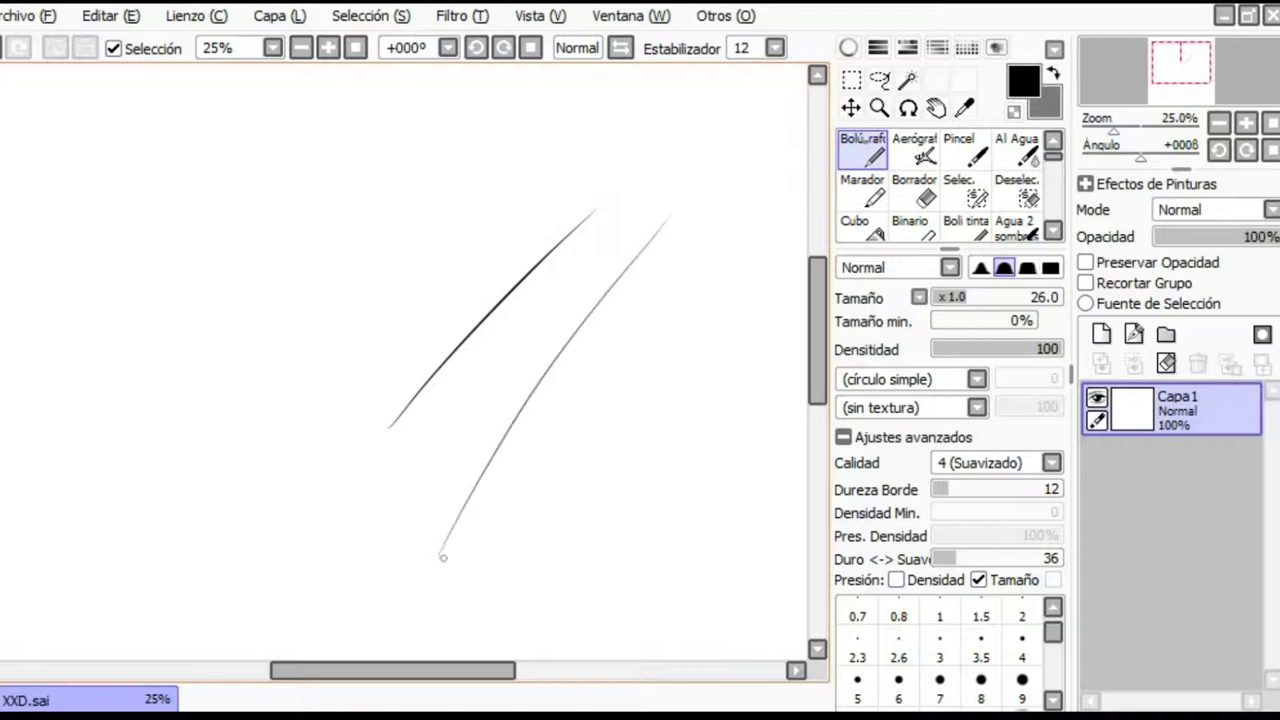
{"action": "scroll", "coordinate": [456, 557], "scroll_direction": "up", "scroll_amount": 2}
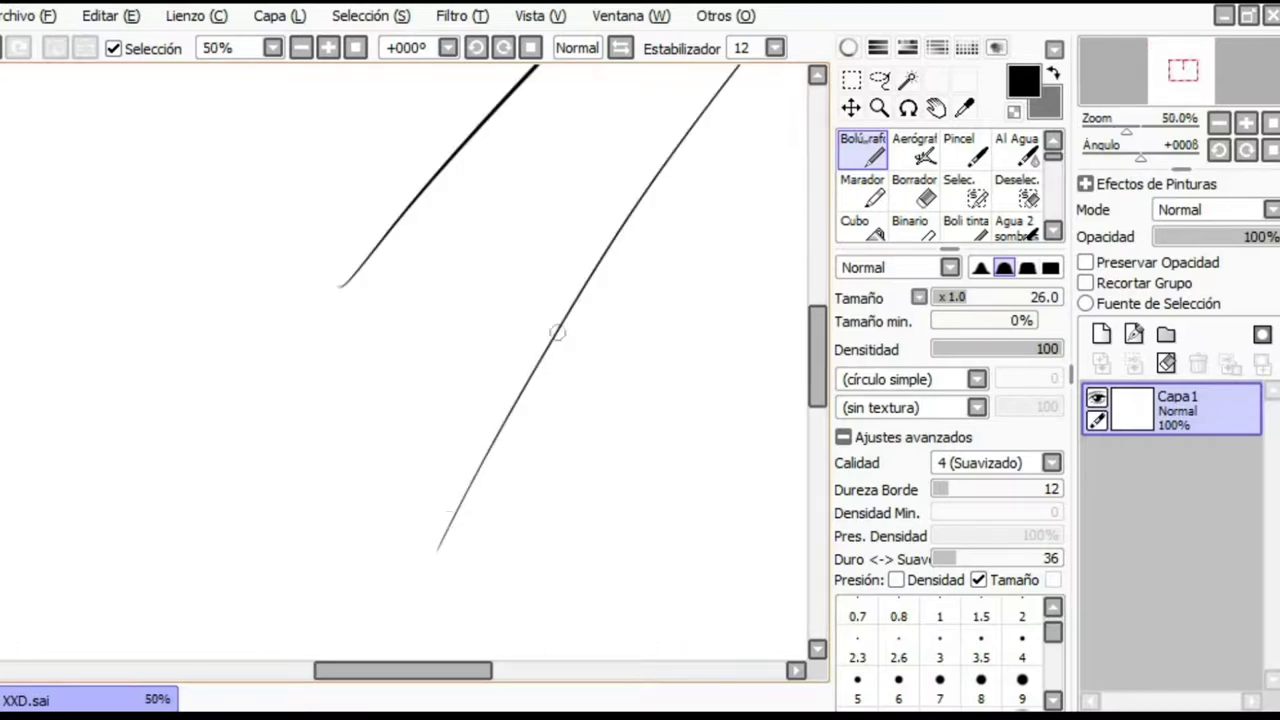
Draw one diagonal test stroke with the Bolígrafo's minimum size at 50% and several more with it at 67%
{"action": "left_click", "coordinate": [981, 320]}
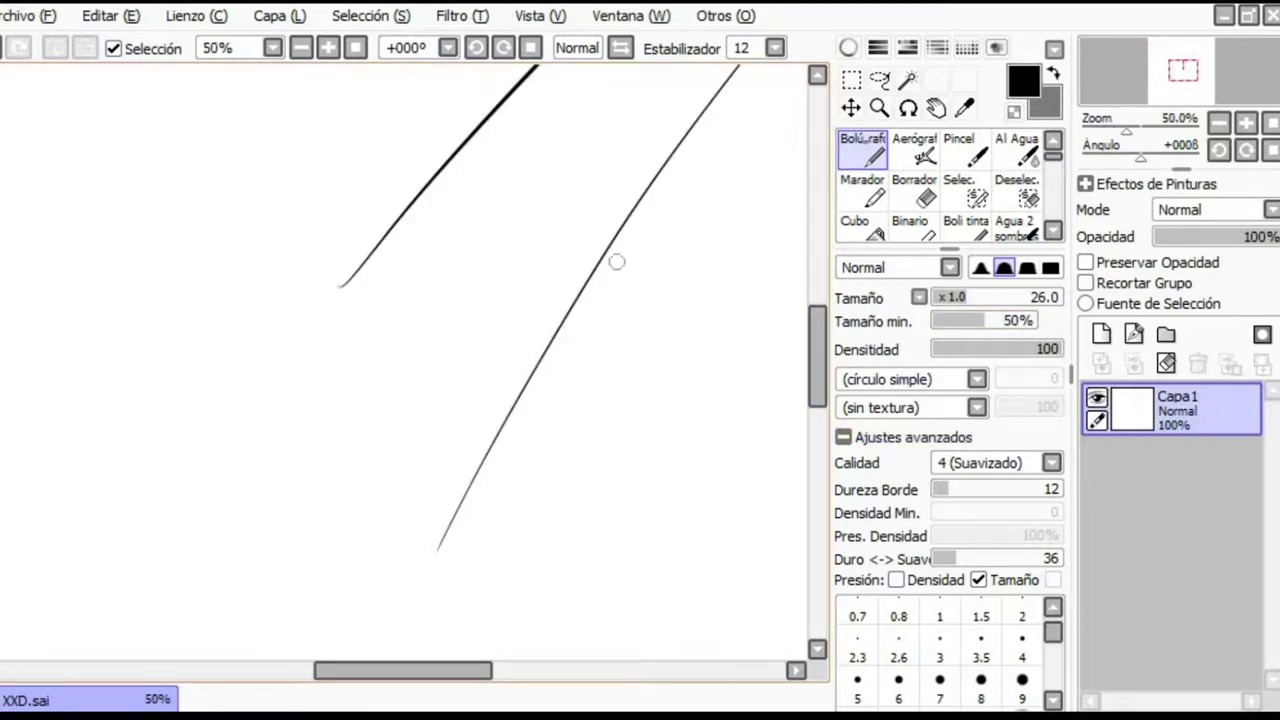
{"action": "left_click_drag", "start_coordinate": [640, 91], "coordinate": [329, 526]}
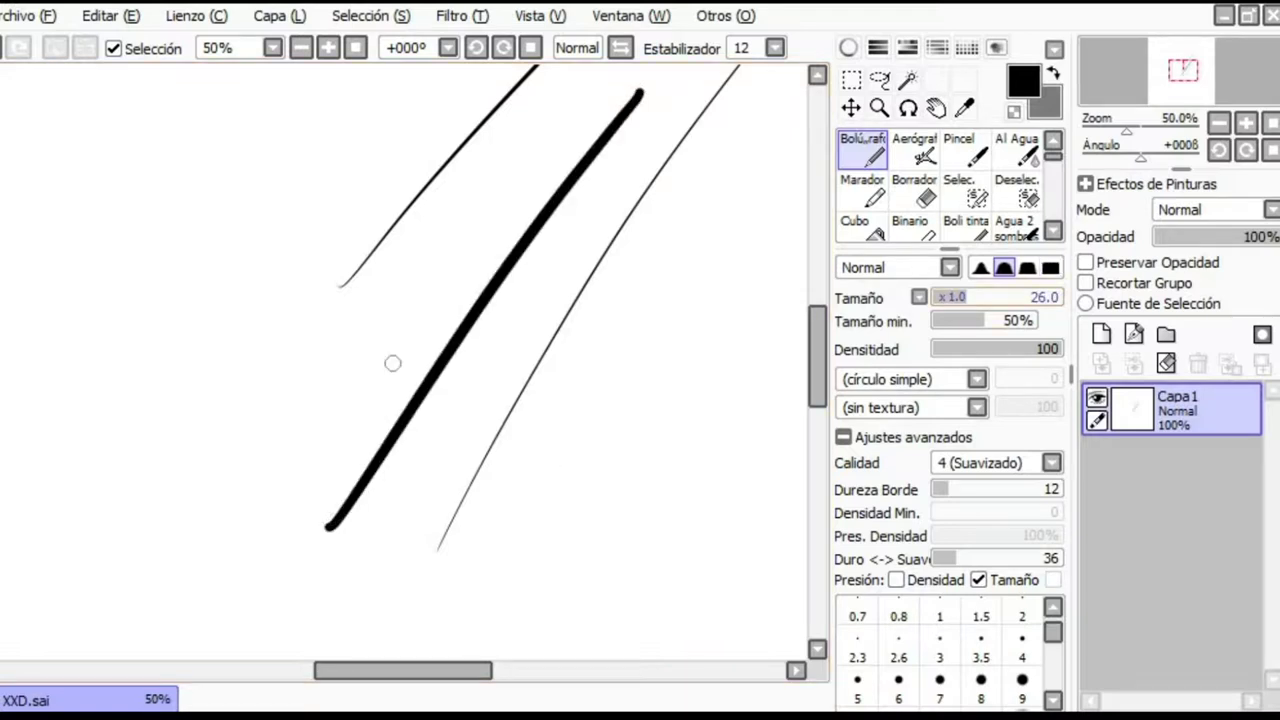
{"action": "left_click", "coordinate": [1002, 320]}
{"action": "left_click_drag", "start_coordinate": [586, 114], "coordinate": [202, 549]}
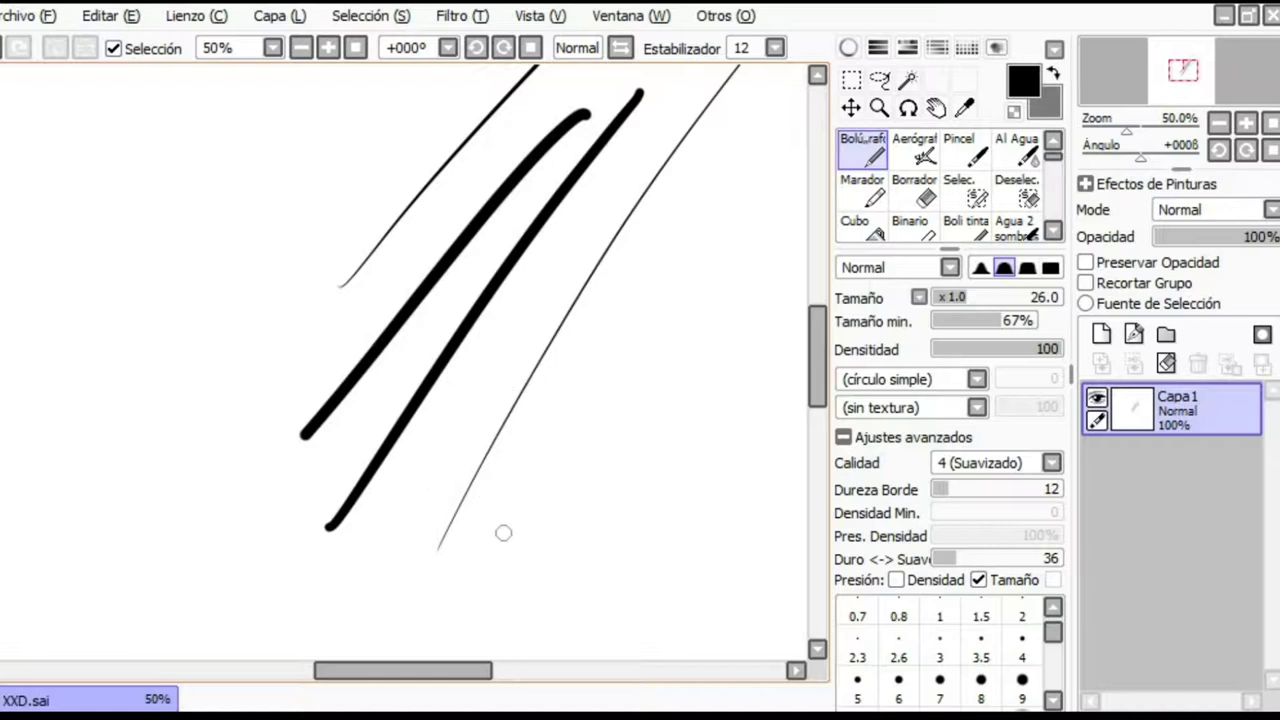
{"action": "mouse_move", "coordinate": [420, 564]}
{"action": "left_mouse_down"}
{"action": "mouse_move", "coordinate": [469, 491]}
{"action": "mouse_move", "coordinate": [424, 530]}
{"action": "mouse_move", "coordinate": [434, 519]}
{"action": "left_mouse_up"}
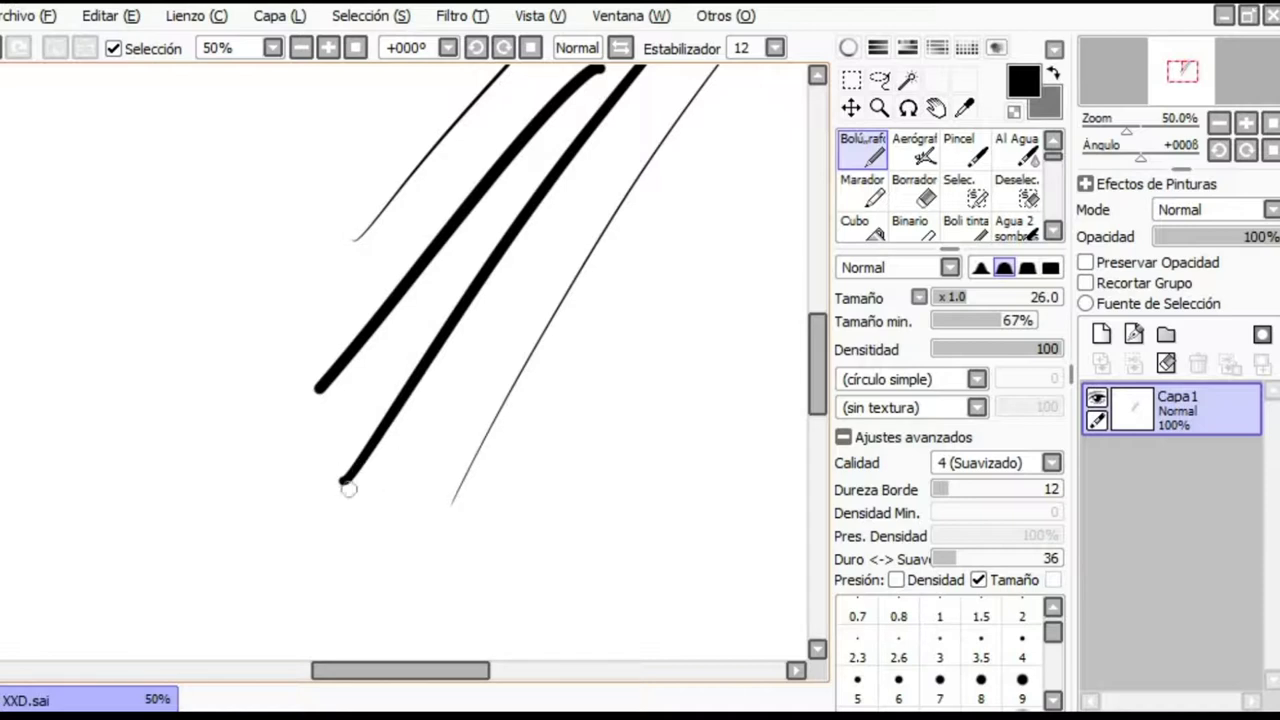
{"action": "left_click_drag", "start_coordinate": [736, 248], "coordinate": [712, 272]}
{"action": "mouse_move", "coordinate": [708, 213]}
{"action": "left_mouse_down"}
{"action": "mouse_move", "coordinate": [636, 286]}
{"action": "mouse_move", "coordinate": [525, 442]}
{"action": "left_mouse_up"}
{"action": "left_click_drag", "start_coordinate": [782, 280], "coordinate": [561, 596]}
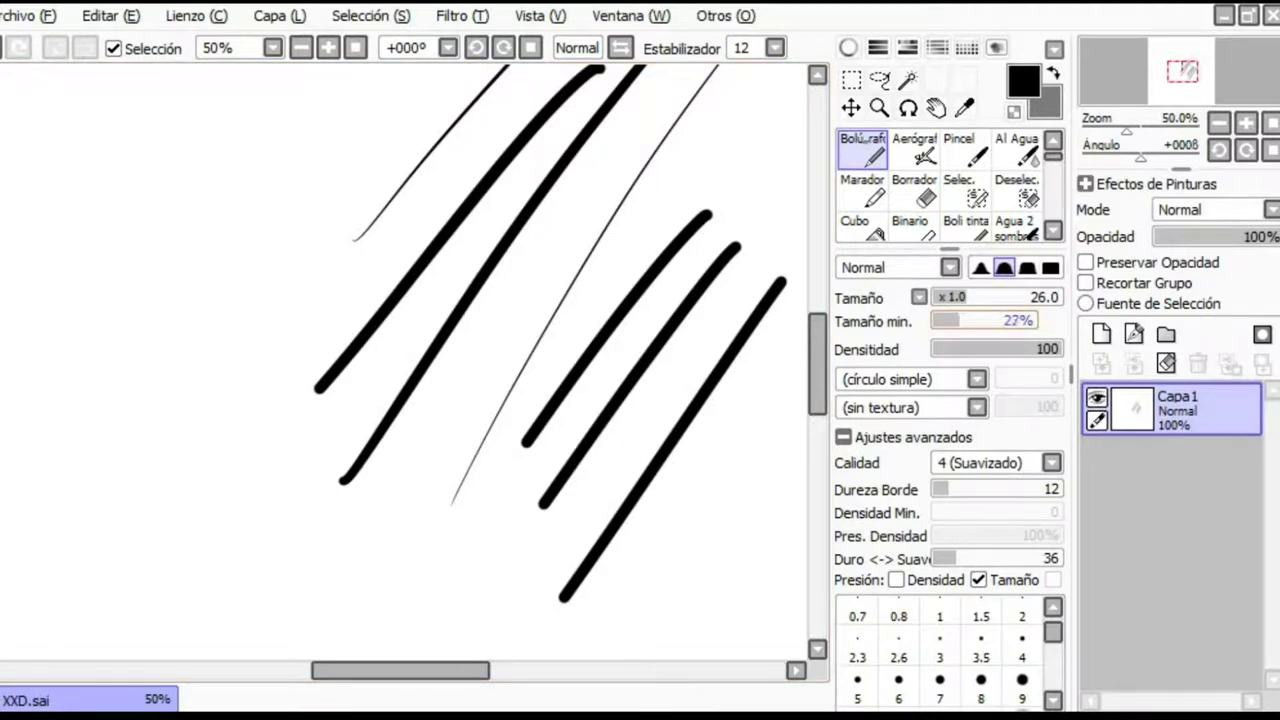
Return the minimum size to 0% with a trial stroke and clear all the test strokes from the layer
{"action": "left_click_drag", "start_coordinate": [1017, 320], "coordinate": [934, 320]}
{"action": "left_click_drag", "start_coordinate": [368, 203], "coordinate": [219, 438]}
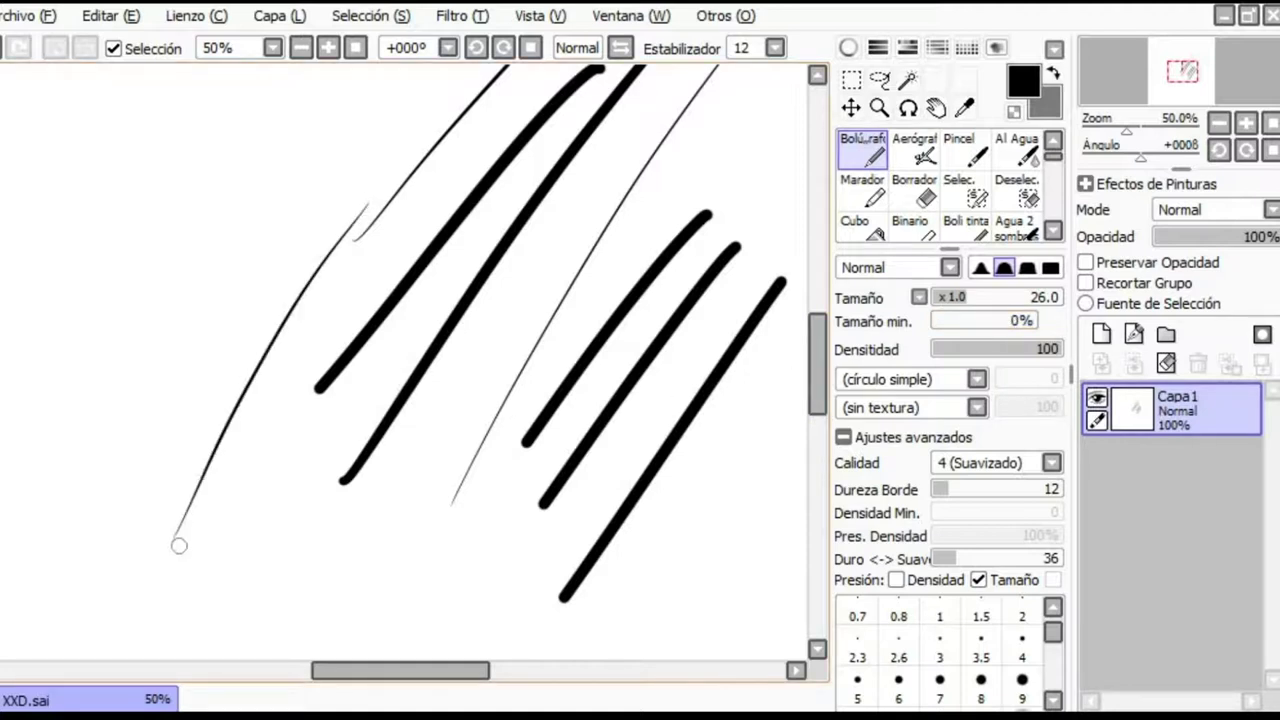
{"action": "key", "text": "ctrl+z"}
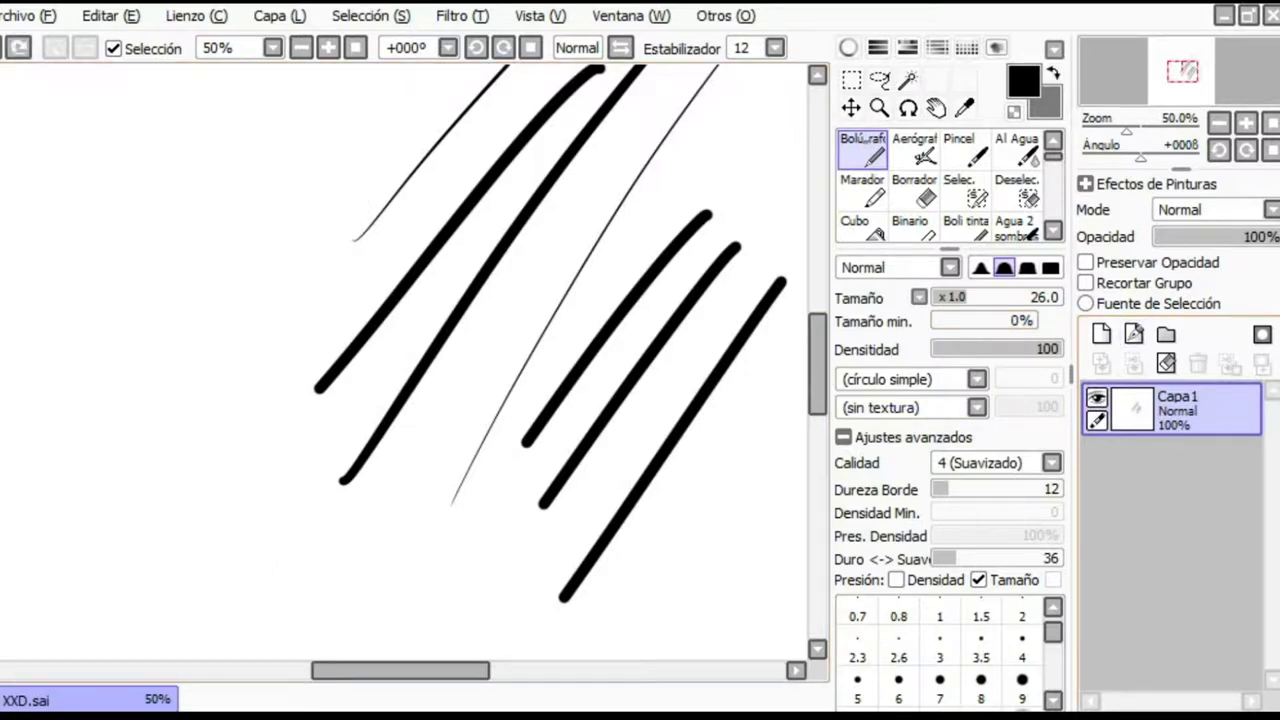
{"action": "key", "text": "Delete"}
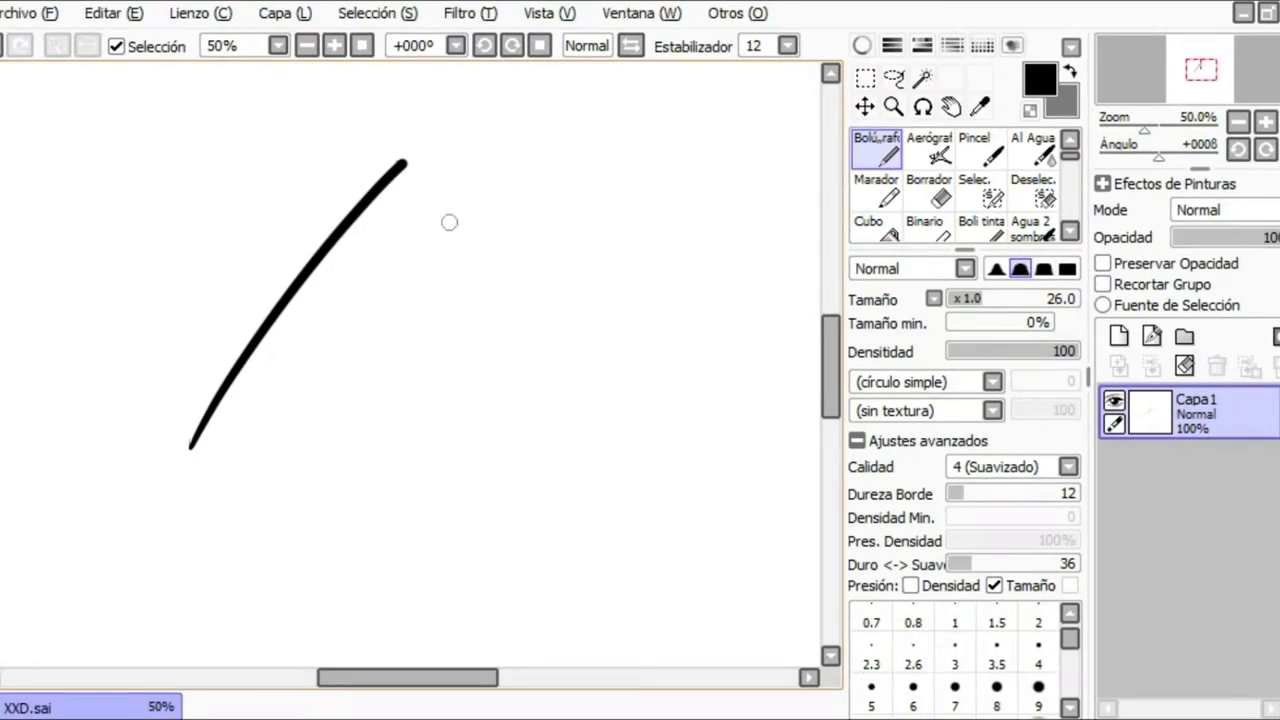
Draw a tapered diagonal stroke at density 100 and two more beside it with the density lowered to 59
{"action": "left_click_drag", "start_coordinate": [468, 168], "coordinate": [249, 500]}
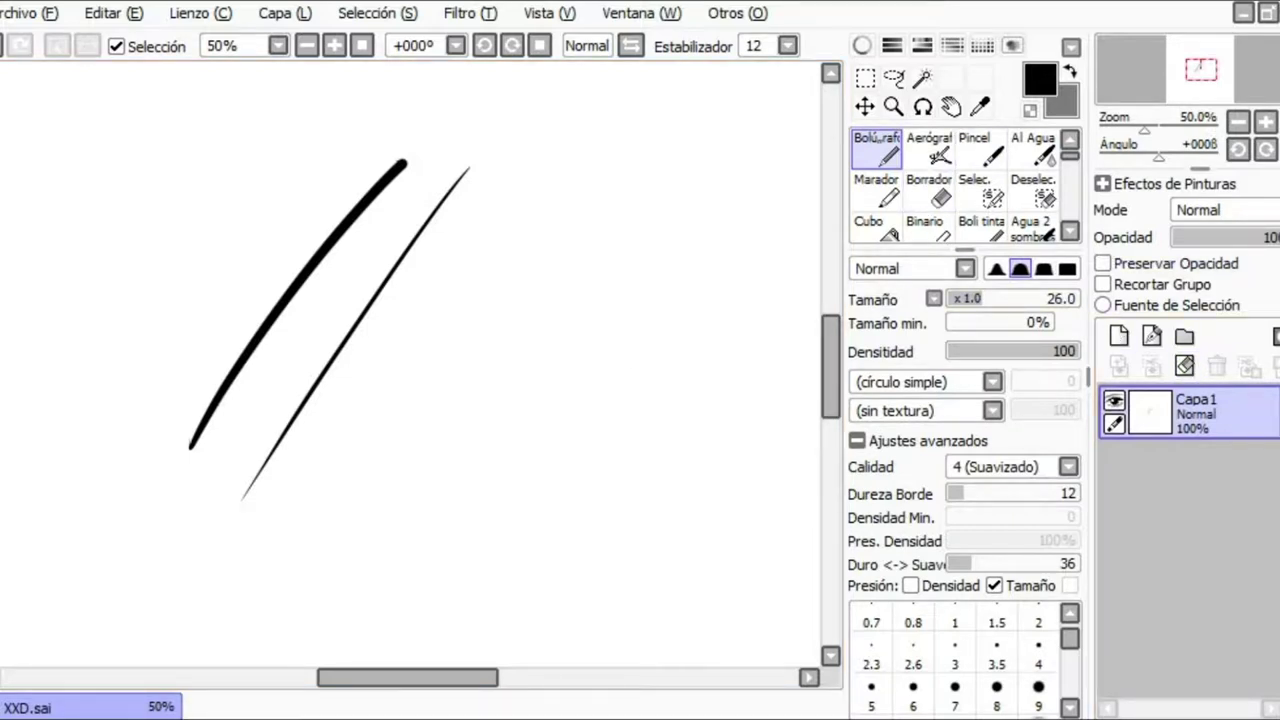
{"action": "left_click_drag", "start_coordinate": [1028, 351], "coordinate": [1024, 351]}
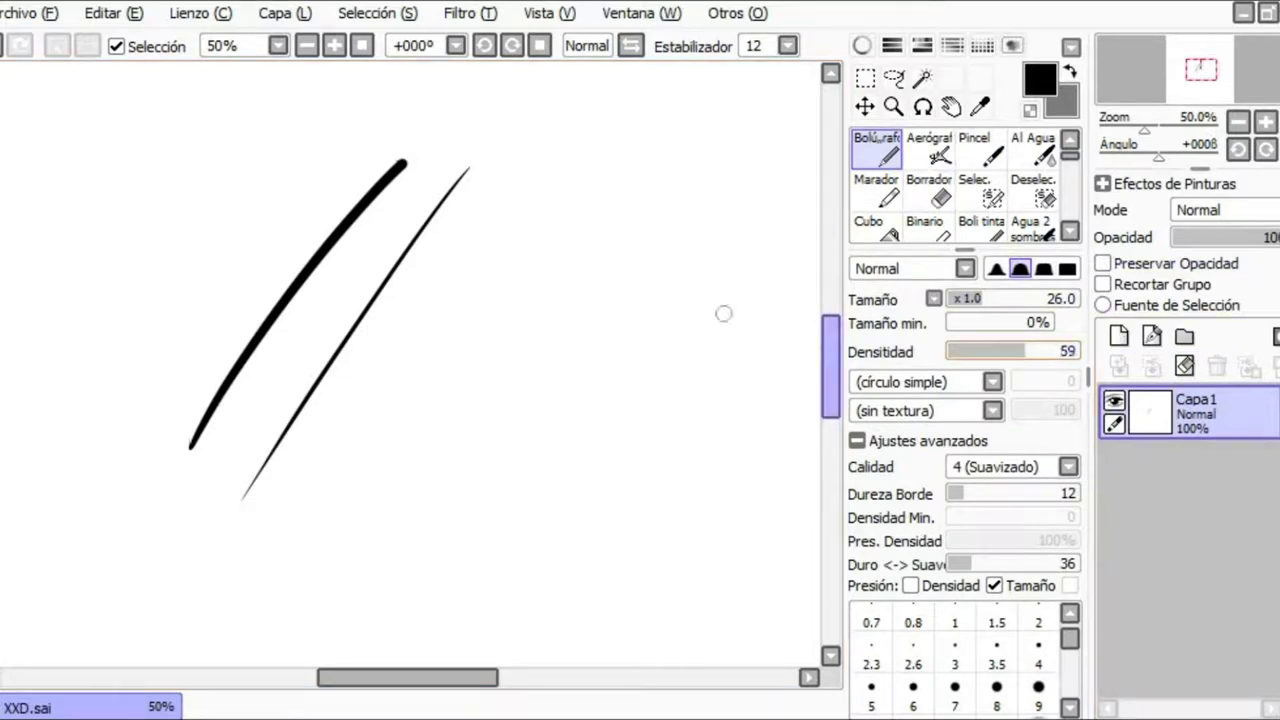
{"action": "left_click_drag", "start_coordinate": [541, 185], "coordinate": [258, 575]}
{"action": "left_click_drag", "start_coordinate": [581, 208], "coordinate": [305, 628]}
Draw lighter diagonal strokes with the density reduced to 33 and a very faint one at density 0
{"action": "scroll", "coordinate": [372, 482], "scroll_direction": "up", "scroll_amount": 2}
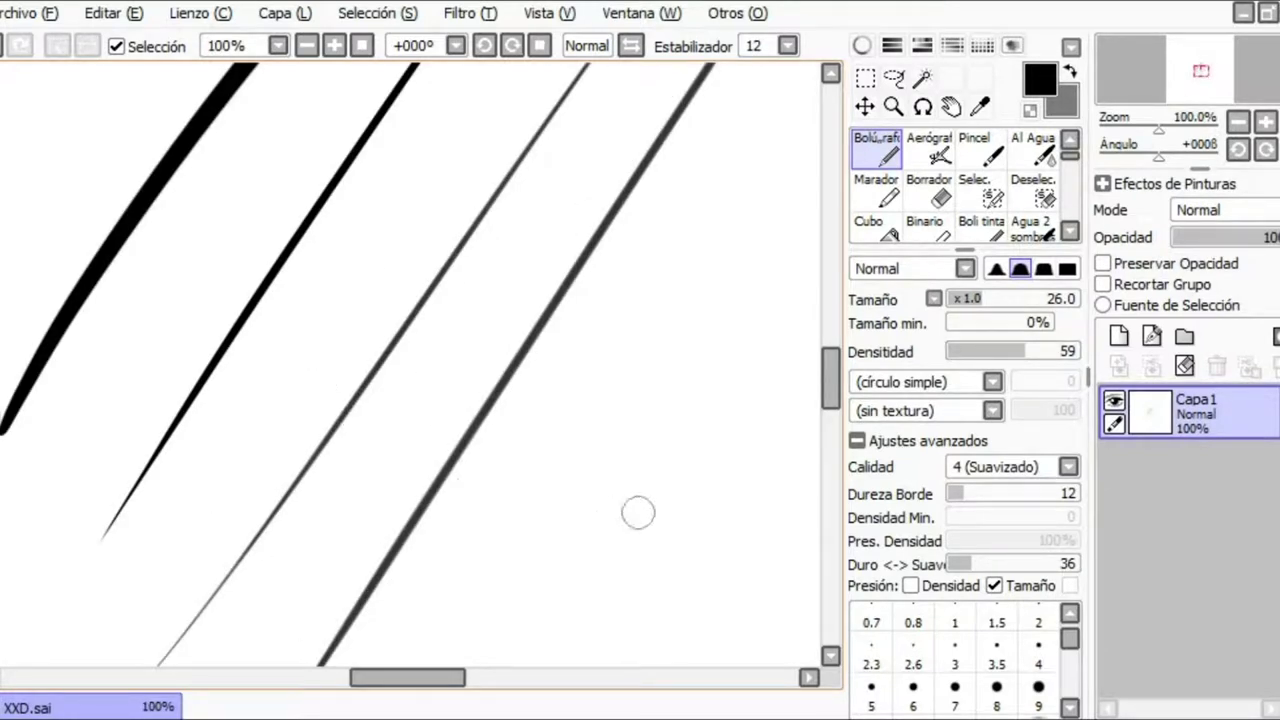
{"action": "mouse_move", "coordinate": [757, 128]}
{"action": "left_mouse_down"}
{"action": "mouse_move", "coordinate": [546, 497]}
{"action": "mouse_move", "coordinate": [444, 613]}
{"action": "left_mouse_up"}
{"action": "left_click_drag", "start_coordinate": [745, 228], "coordinate": [480, 645]}
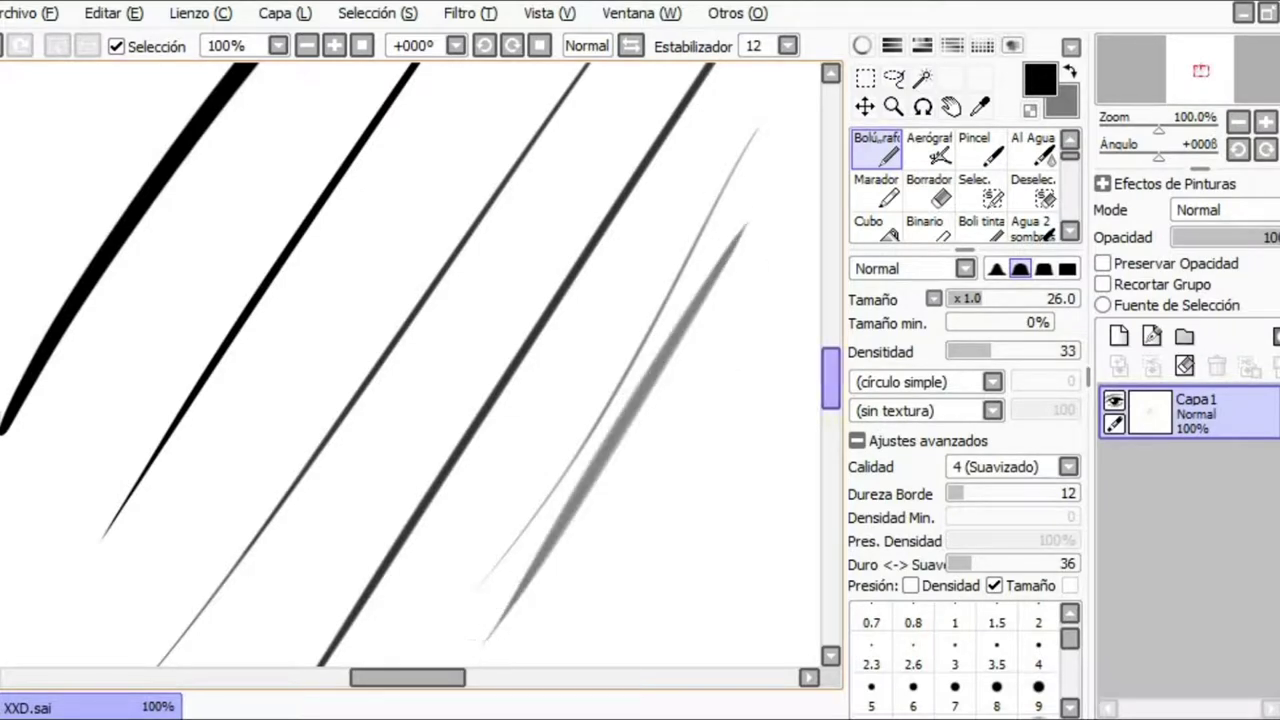
{"action": "left_click_drag", "start_coordinate": [756, 268], "coordinate": [553, 582]}
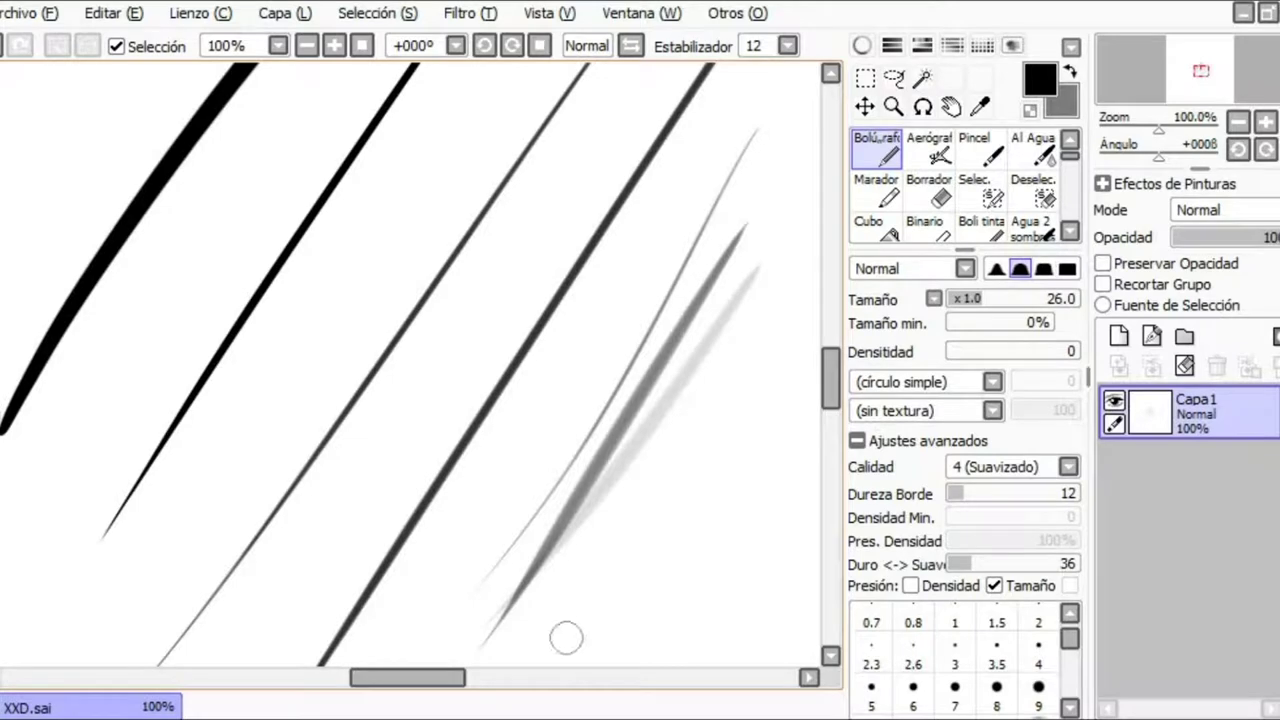
Restore the density to 100 with a short test stroke and clear the layer
{"action": "left_click_drag", "start_coordinate": [965, 351], "coordinate": [1071, 351]}
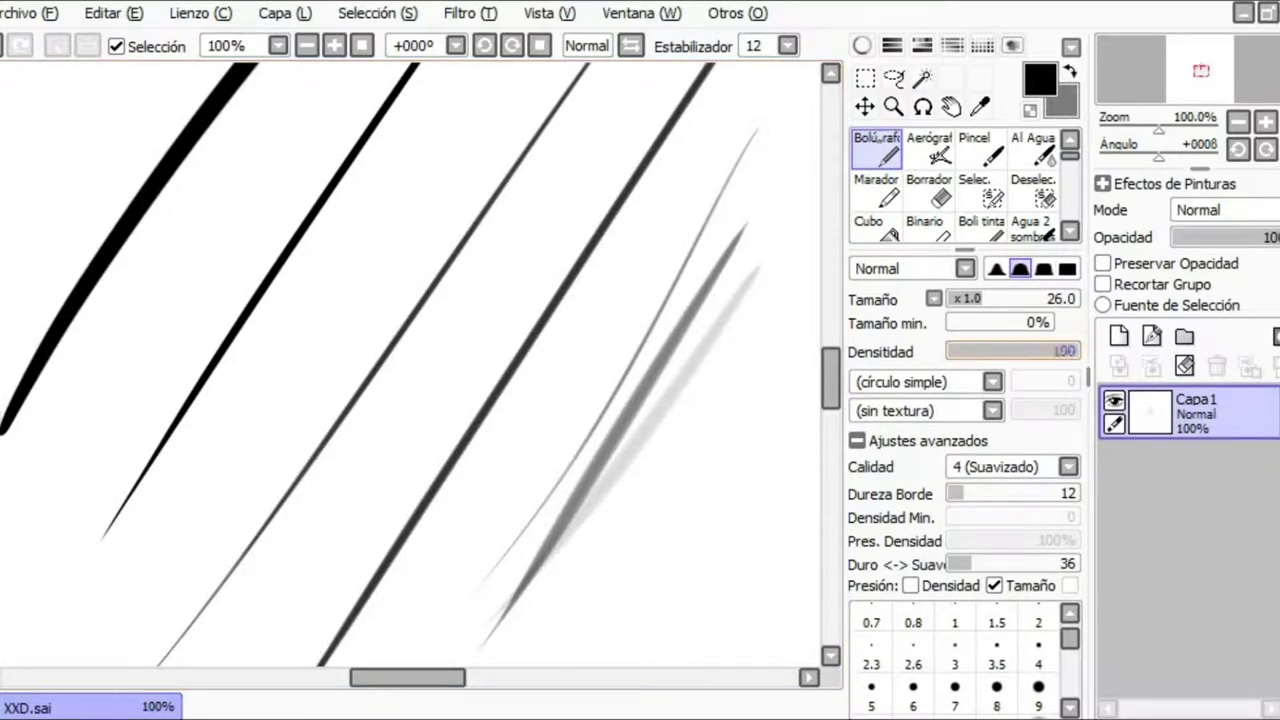
{"action": "left_click_drag", "start_coordinate": [745, 280], "coordinate": [600, 555]}
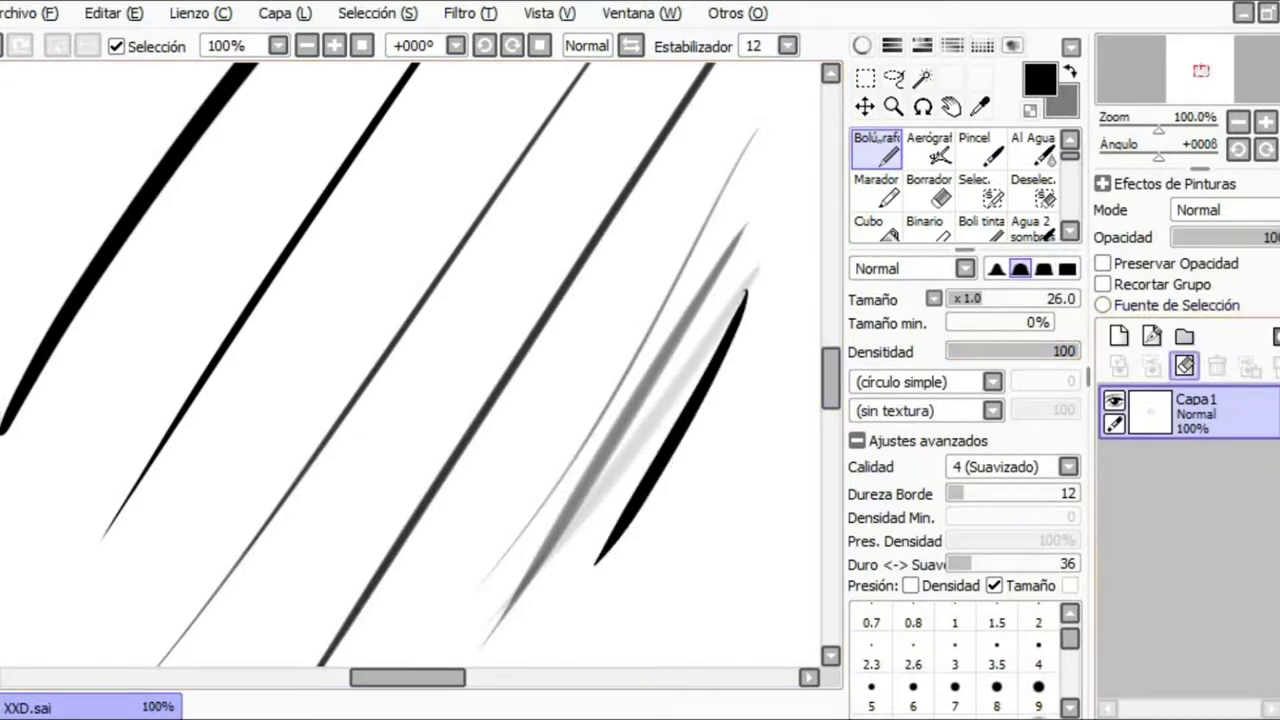
{"action": "left_click", "coordinate": [1184, 366]}
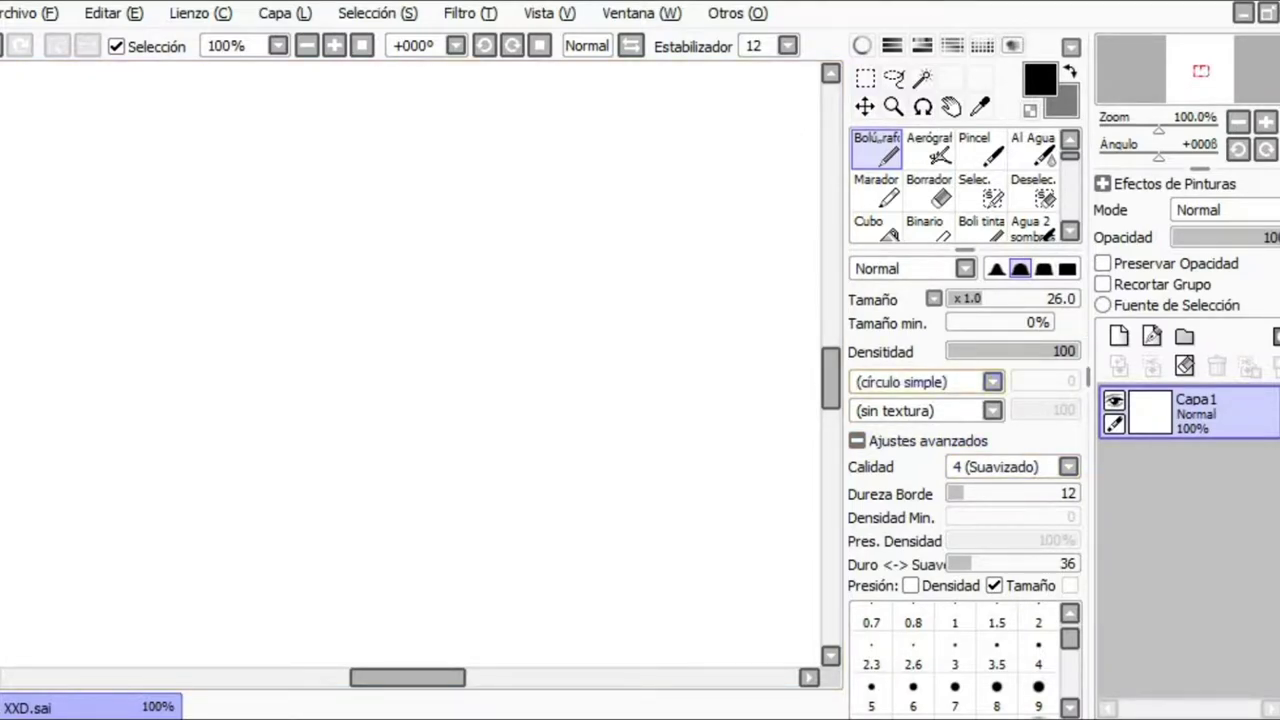
Look through the available brush shapes and brush textures
{"action": "left_click", "coordinate": [910, 382]}
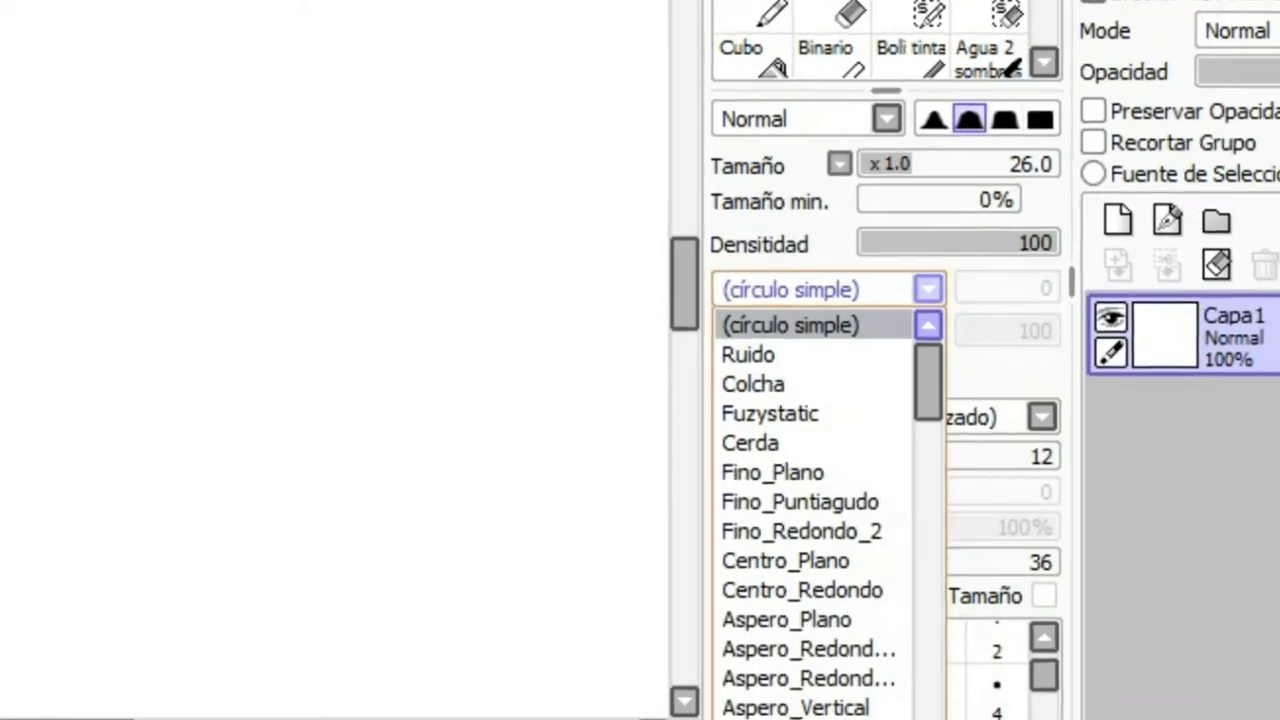
{"action": "scroll", "coordinate": [815, 500], "scroll_direction": "down", "scroll_amount": 10}
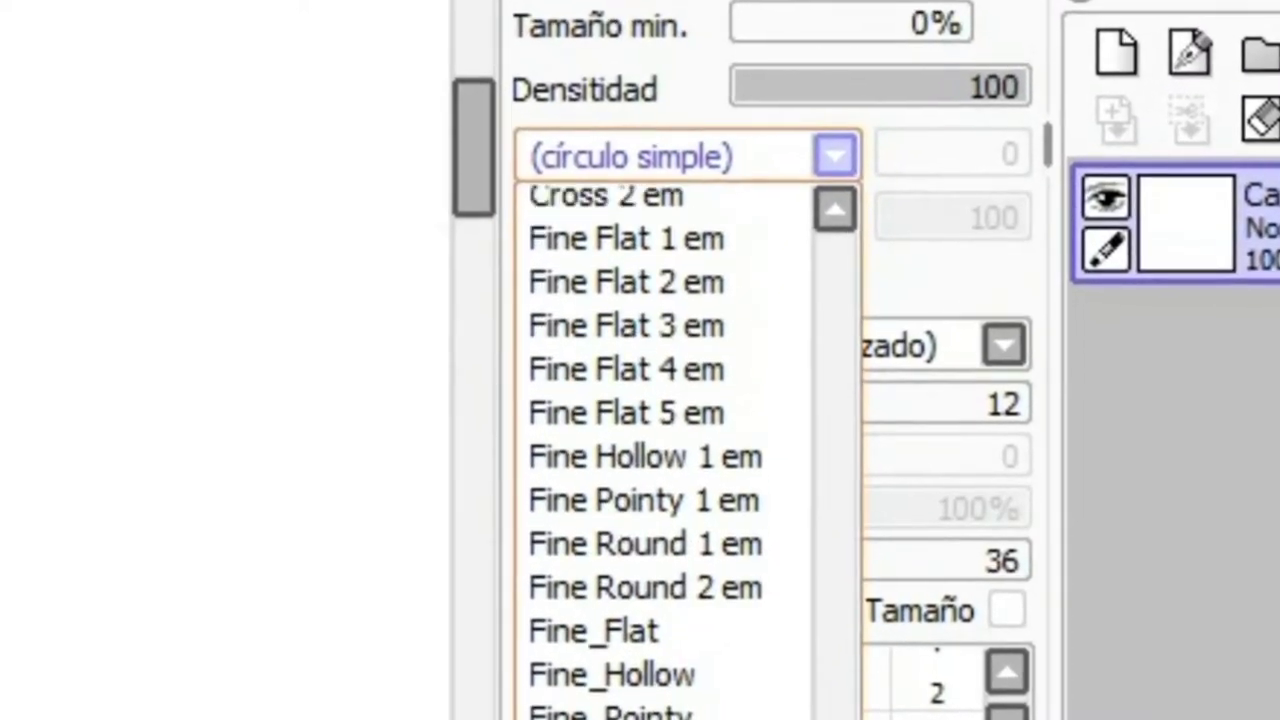
{"action": "left_click_drag", "start_coordinate": [835, 715], "coordinate": [835, 290]}
{"action": "left_click", "coordinate": [920, 287]}
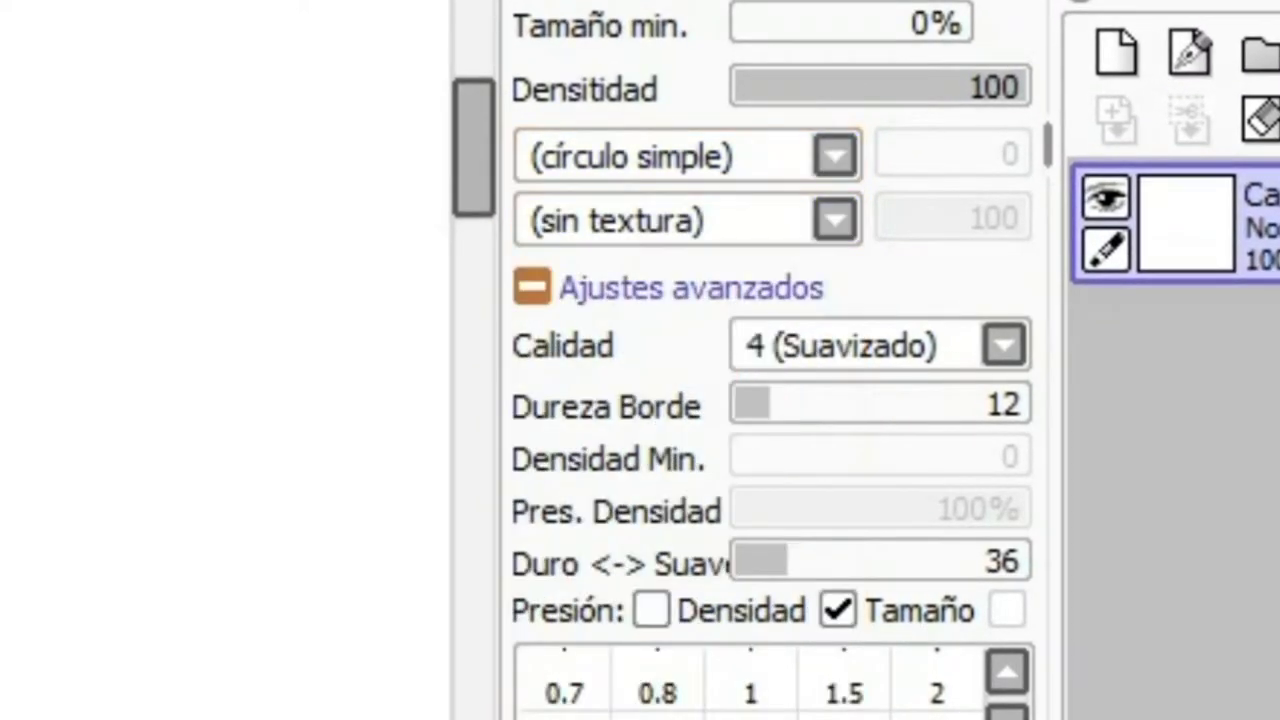
{"action": "left_click", "coordinate": [834, 220]}
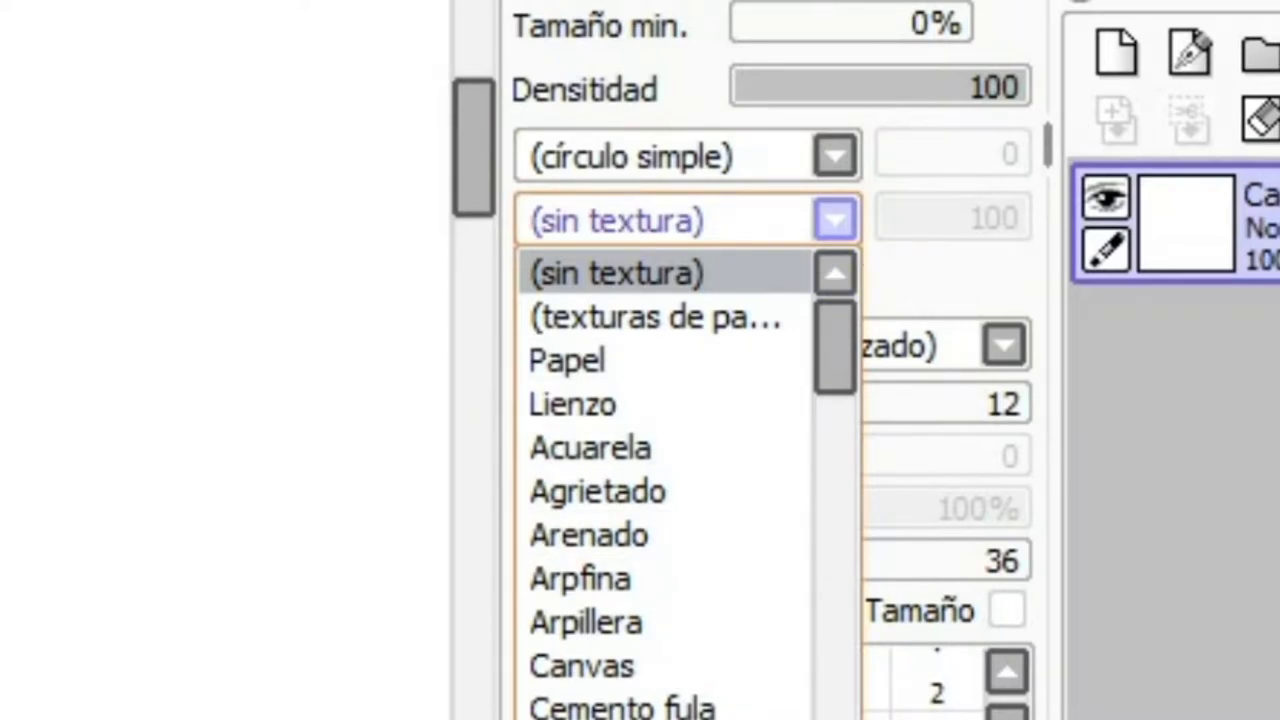
{"action": "left_click", "coordinate": [835, 157]}
Set the brush shape to Cerda and draw three diagonal strokes at size 26 plus a short broad one at size 58
{"action": "left_click", "coordinate": [835, 157]}
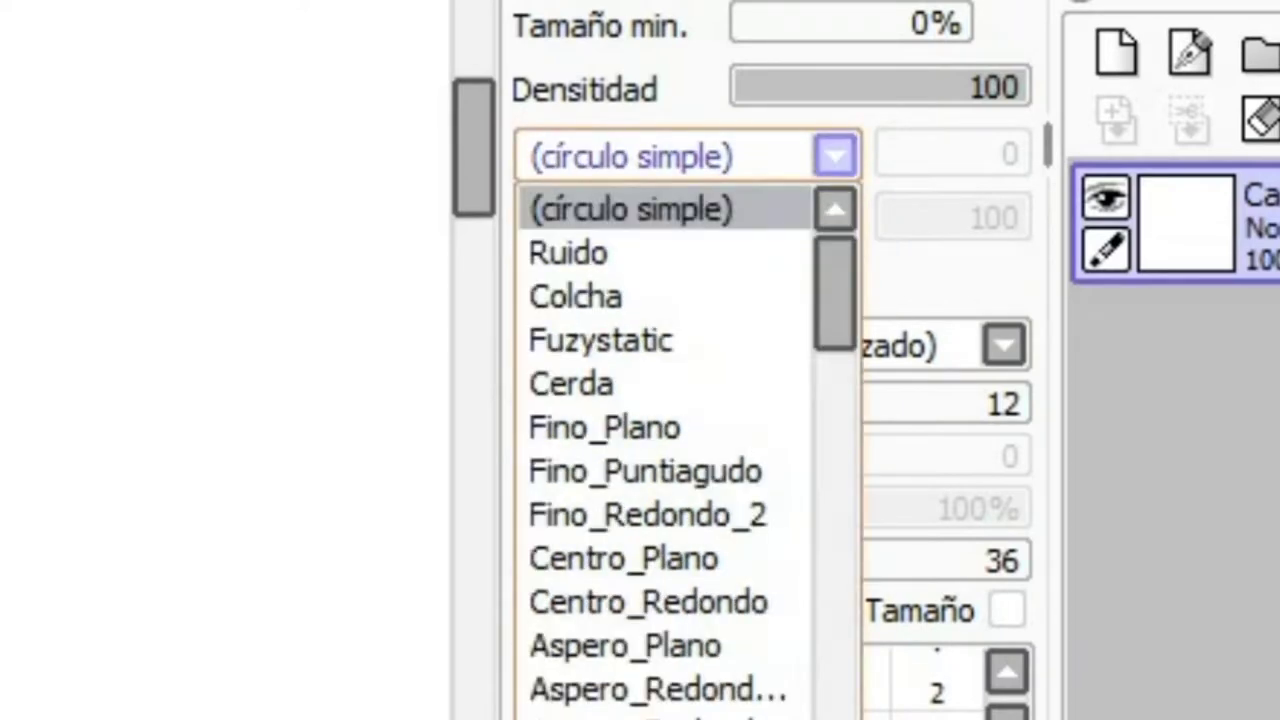
{"action": "left_click", "coordinate": [572, 384]}
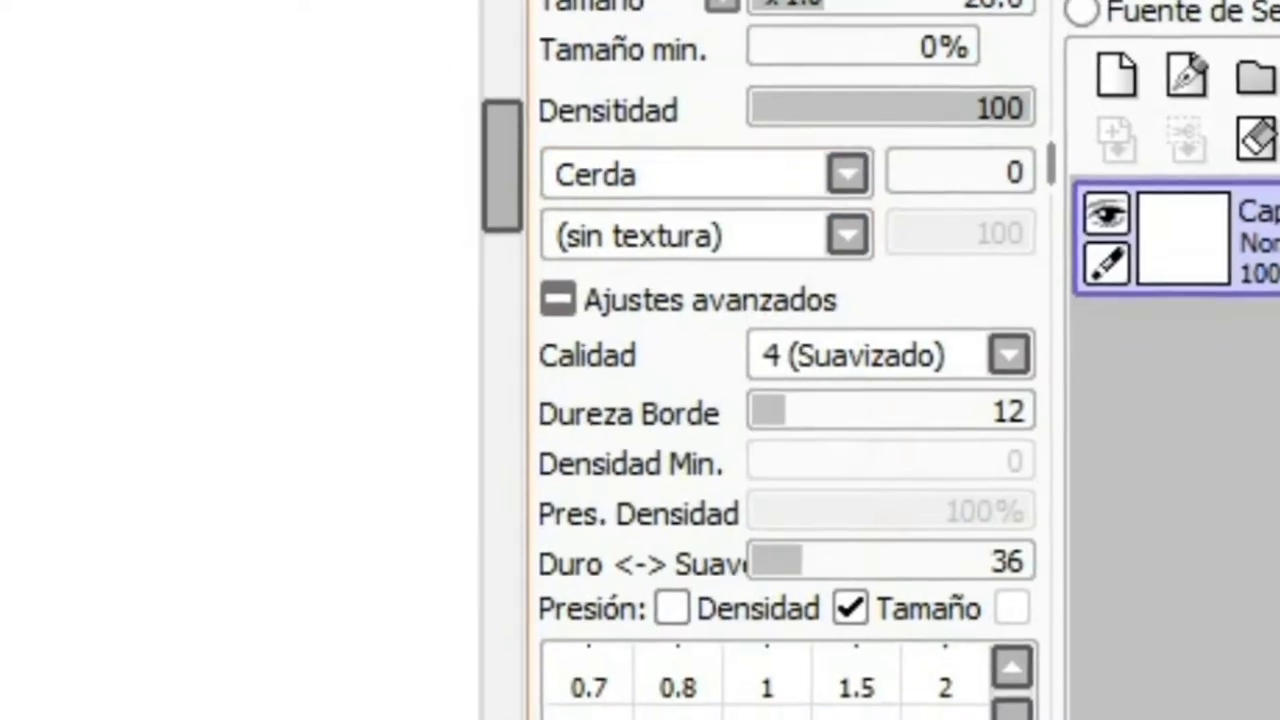
{"action": "left_click_drag", "start_coordinate": [180, 533], "coordinate": [458, 137]}
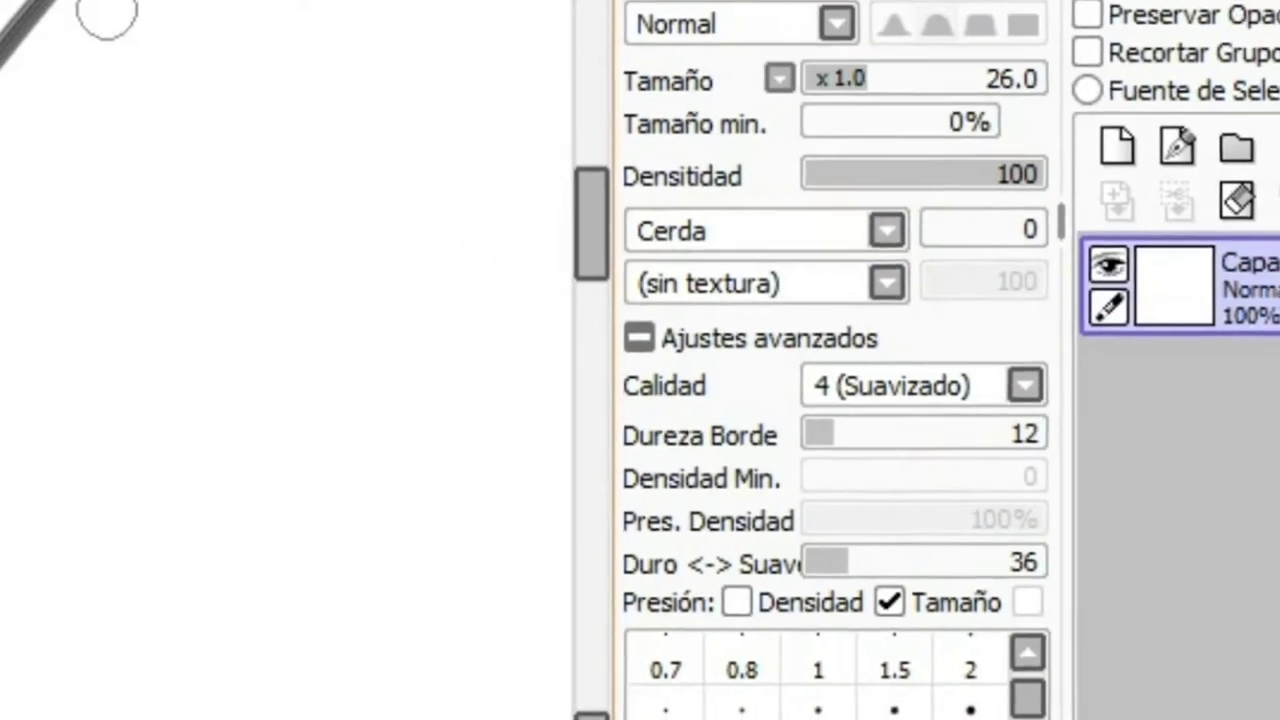
{"action": "left_click_drag", "start_coordinate": [498, 174], "coordinate": [143, 605]}
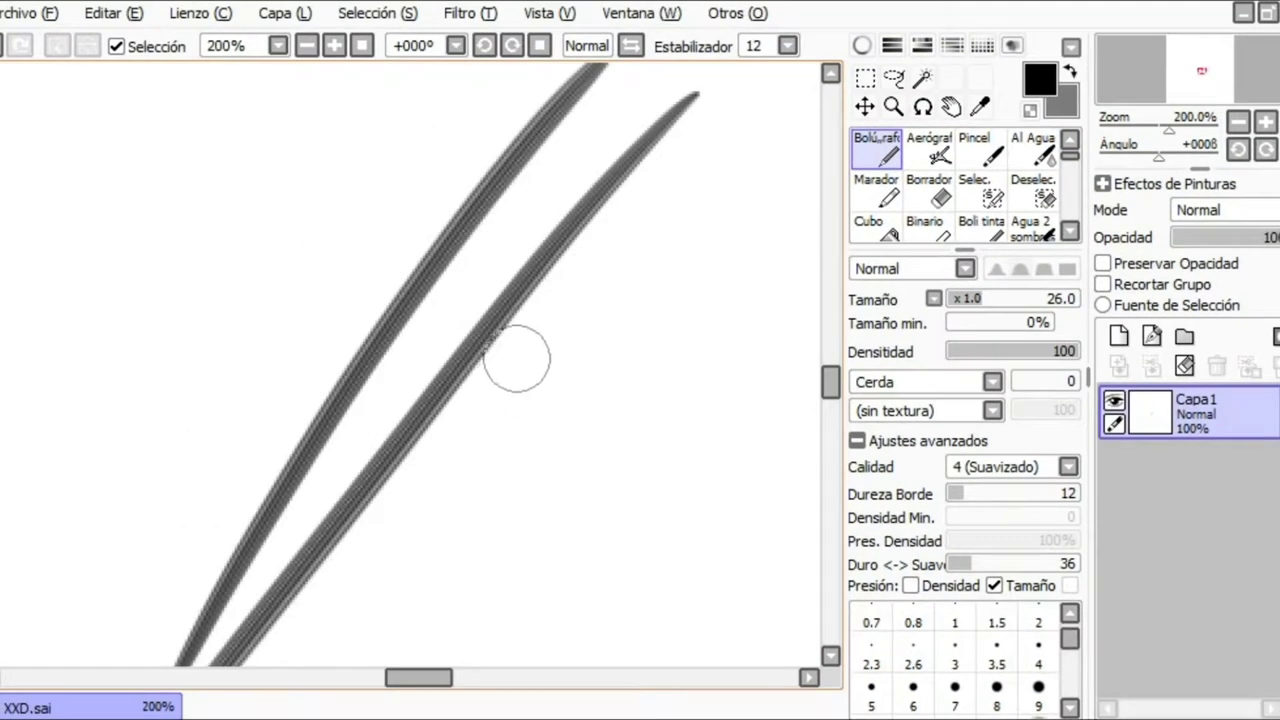
{"action": "scroll", "coordinate": [391, 314], "scroll_direction": "up", "scroll_amount": 2}
{"action": "left_click_drag", "start_coordinate": [600, 102], "coordinate": [201, 638]}
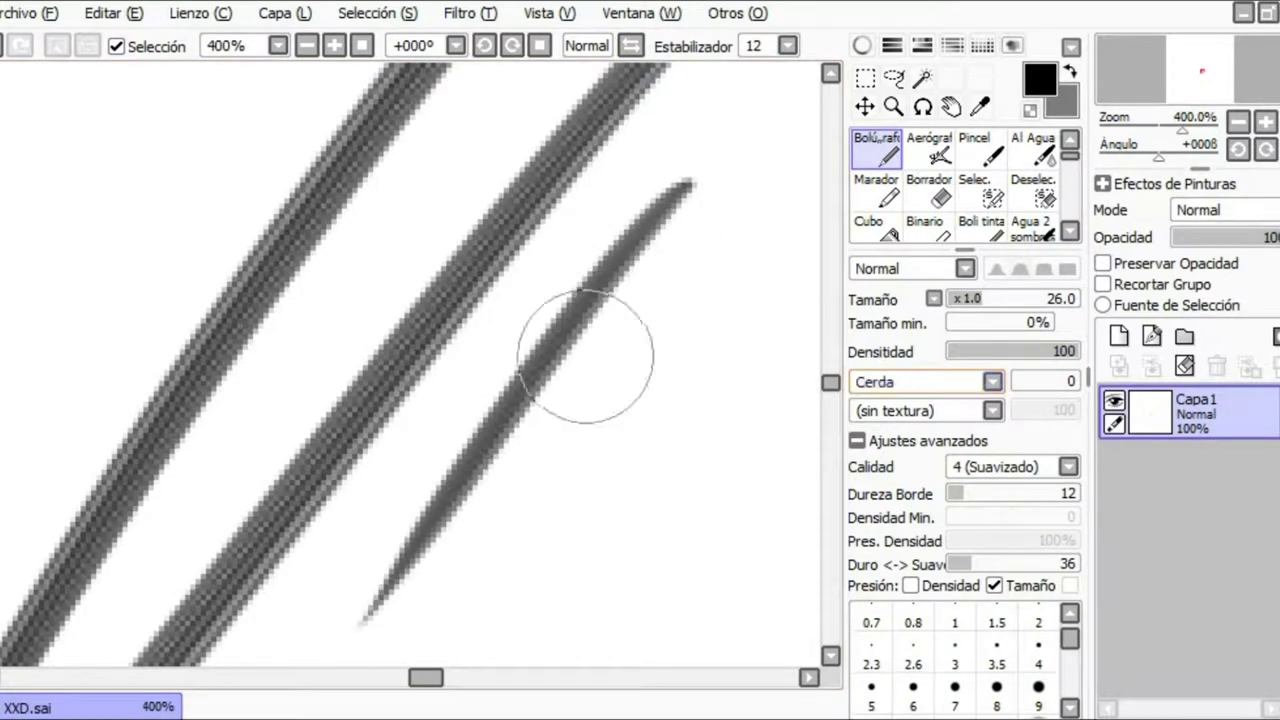
{"action": "left_click_drag", "start_coordinate": [573, 325], "coordinate": [643, 397]}
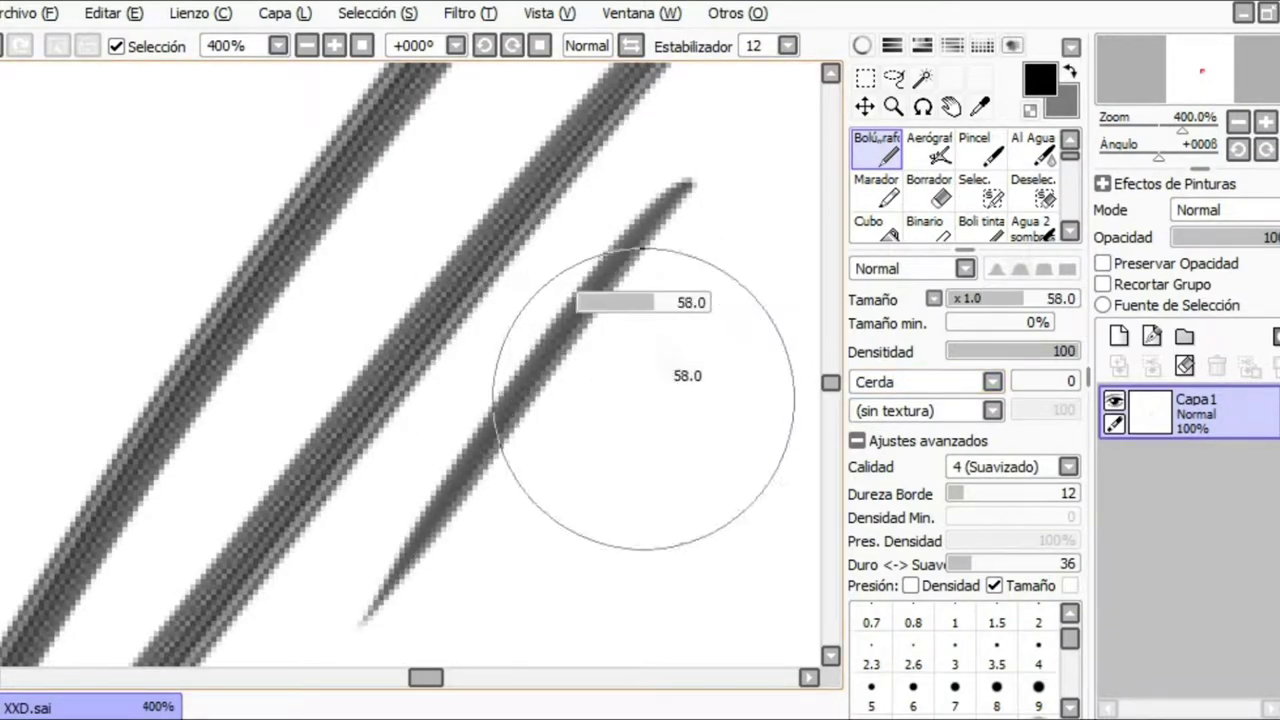
{"action": "left_click_drag", "start_coordinate": [716, 331], "coordinate": [504, 534]}
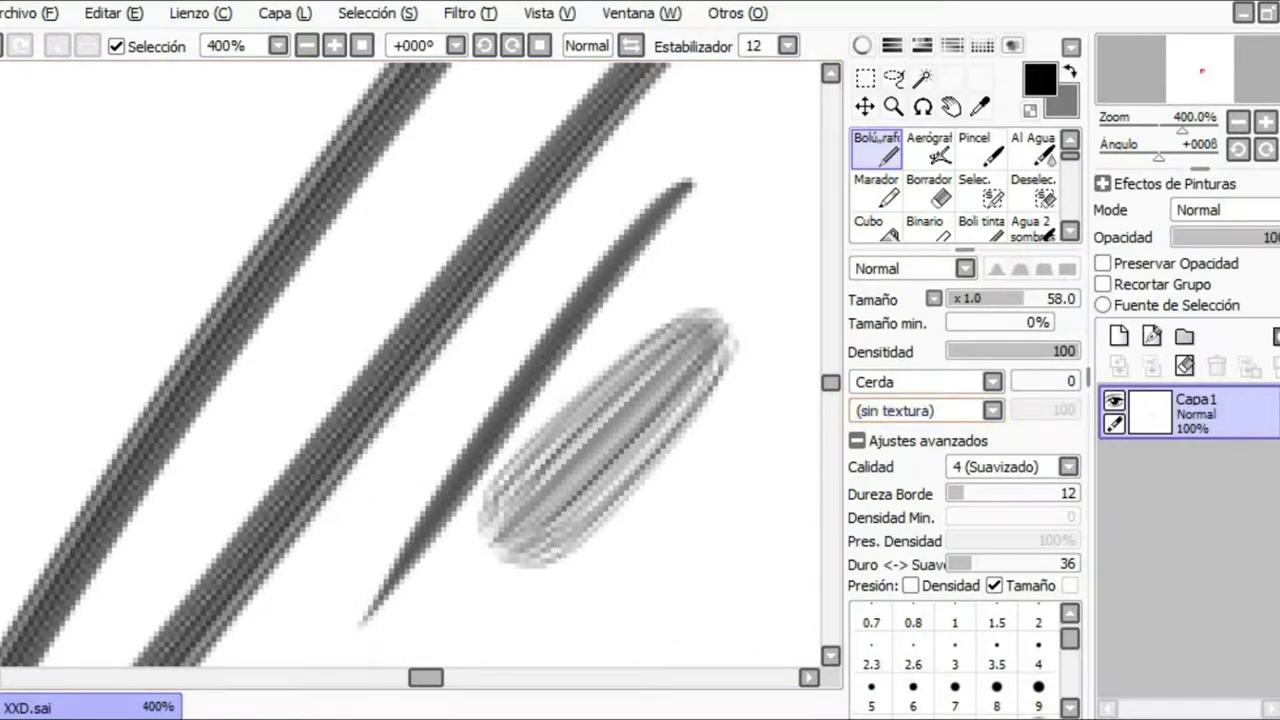
Reduce the brush size to 6 and undo the latest strokes, including the broad bristle stroke
{"action": "left_click_drag", "start_coordinate": [818, 327], "coordinate": [818, 327]}
{"action": "mouse_move", "coordinate": [718, 327]}
{"action": "left_mouse_down"}
{"action": "mouse_move", "coordinate": [451, 318]}
{"action": "mouse_move", "coordinate": [471, 348]}
{"action": "left_mouse_up"}
{"action": "left_click_drag", "start_coordinate": [477, 363], "coordinate": [599, 217]}
{"action": "key", "text": "End"}
{"action": "key", "text": "ctrl+z"}
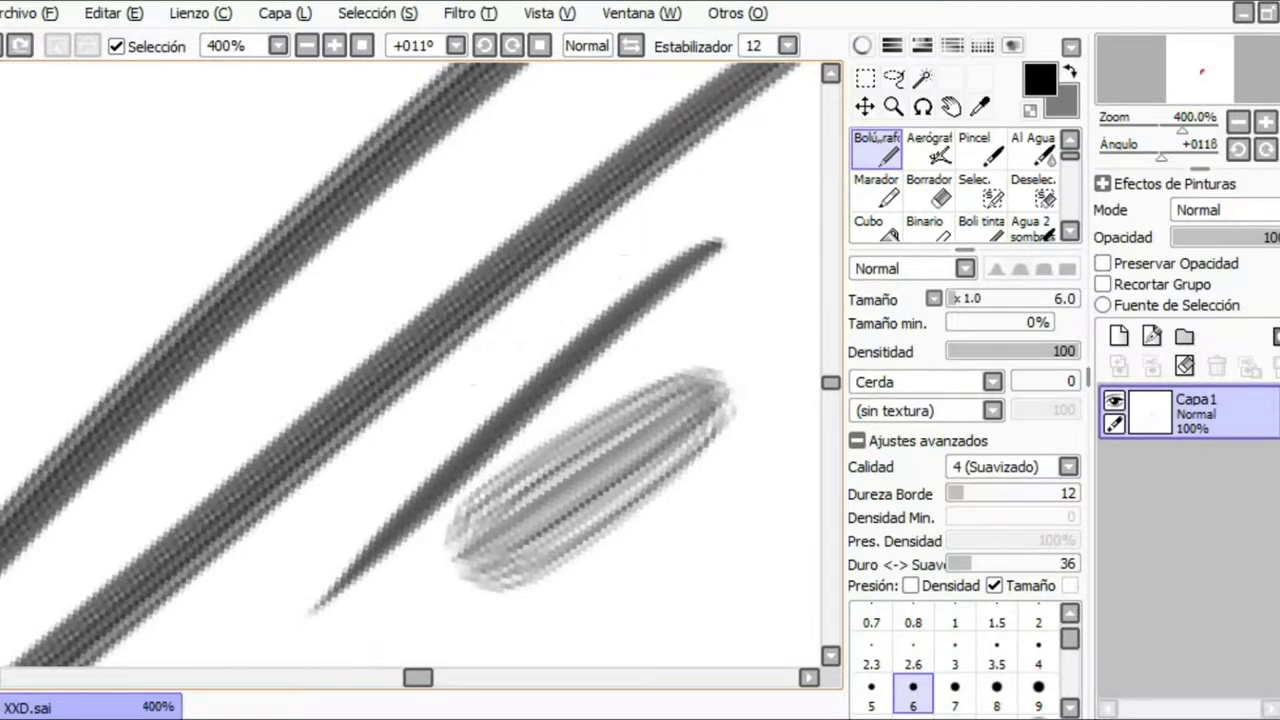
{"action": "key", "text": "ctrl+z"}
Change the brush shape to Fibroso_L and draw a thin diagonal stroke beside the Cerda strokes
{"action": "scroll", "coordinate": [669, 396], "scroll_direction": "down", "scroll_amount": 4}
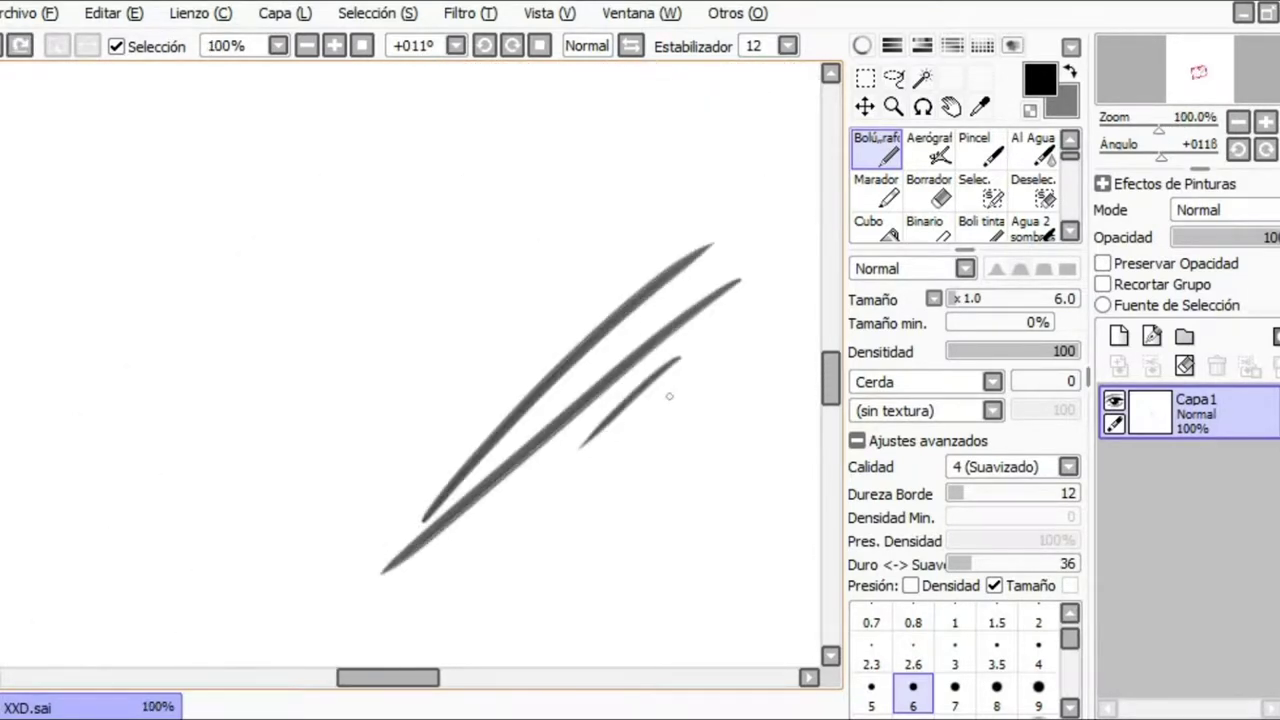
{"action": "mouse_move", "coordinate": [678, 327]}
{"action": "left_mouse_down"}
{"action": "mouse_move", "coordinate": [548, 258]}
{"action": "mouse_move", "coordinate": [553, 267]}
{"action": "left_mouse_up"}
{"action": "left_click", "coordinate": [992, 381]}
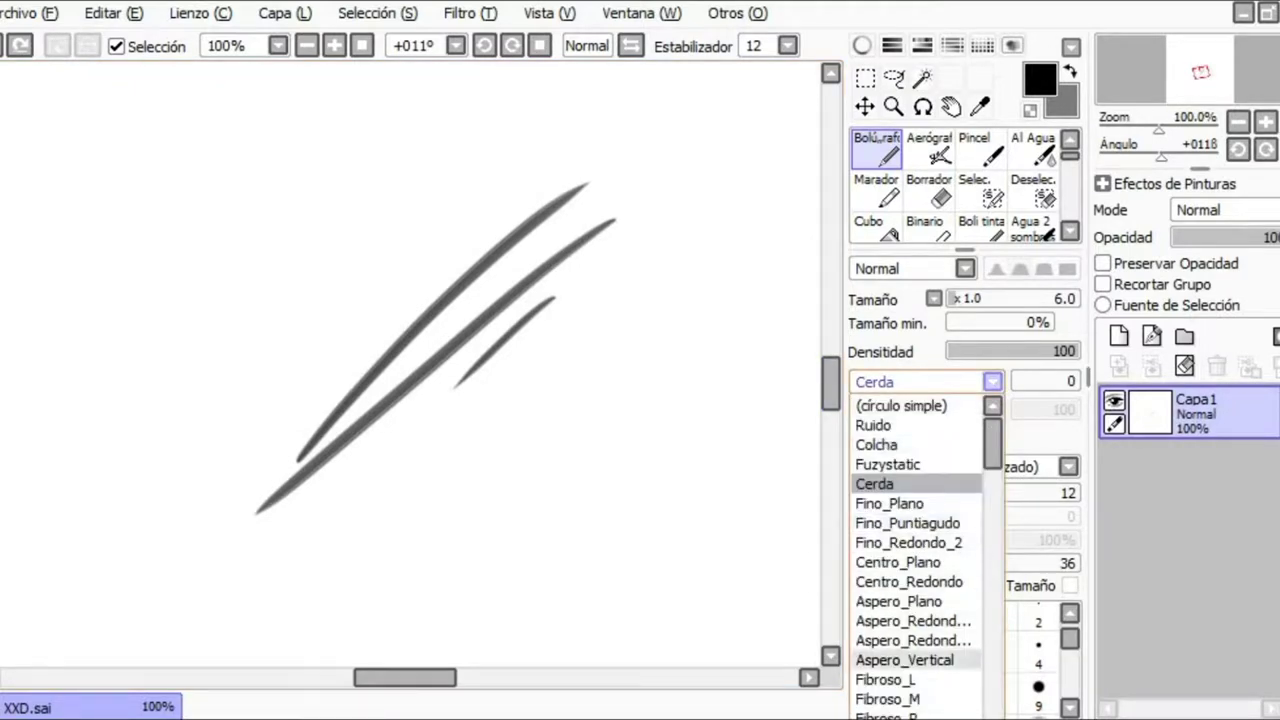
{"action": "left_click", "coordinate": [890, 657]}
{"action": "left_click_drag", "start_coordinate": [700, 236], "coordinate": [491, 568]}
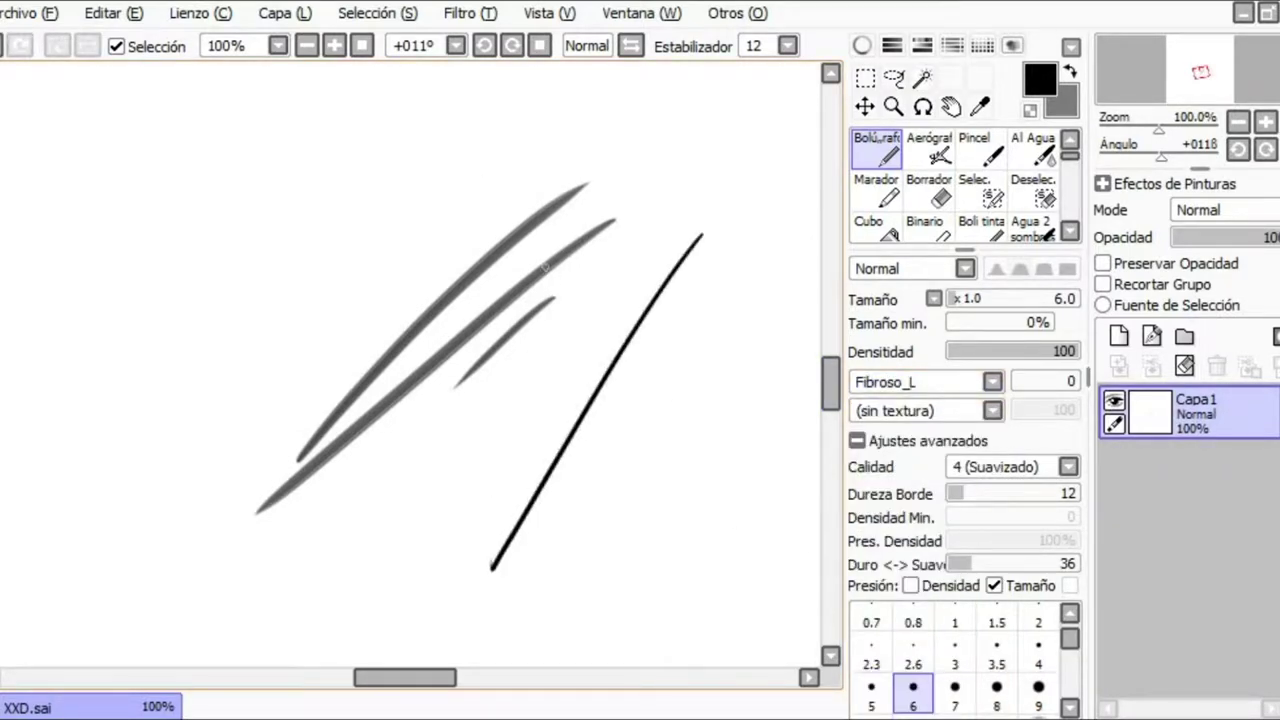
Apply the Canvas texture to the brush and draw a grainy diagonal stroke at size 31
{"action": "left_click", "coordinate": [992, 410]}
{"action": "left_click", "coordinate": [900, 610]}
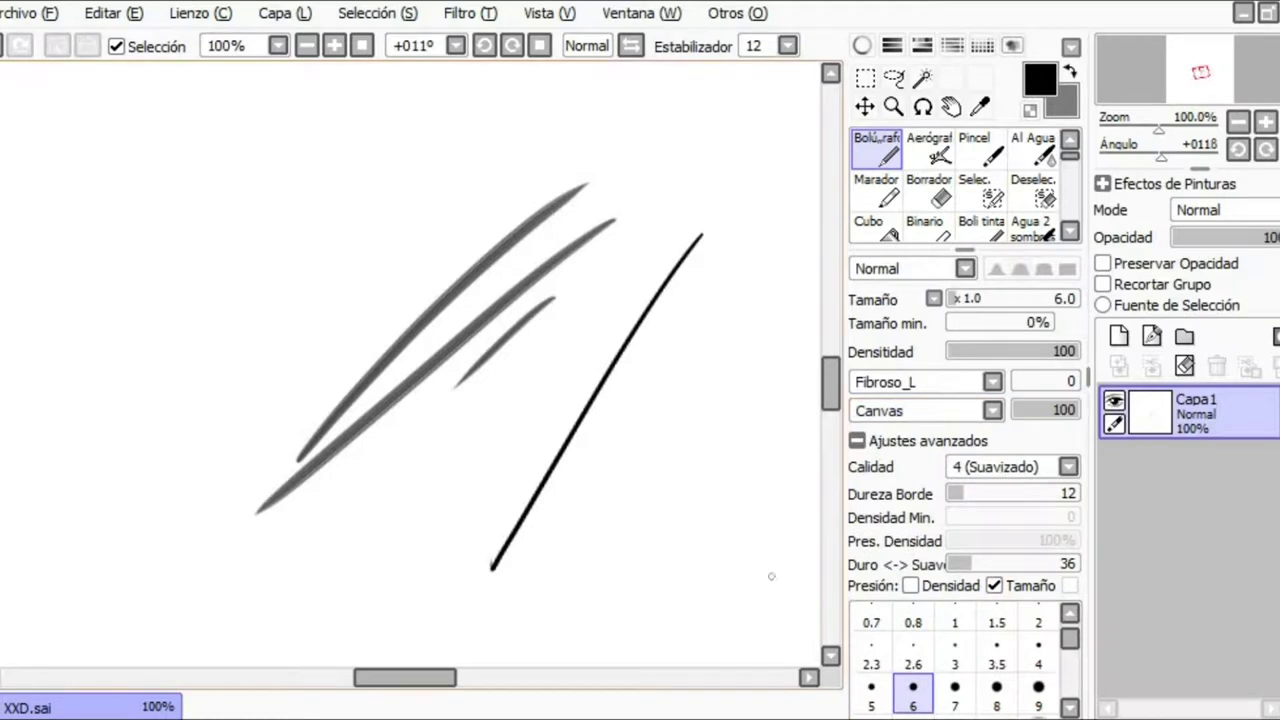
{"action": "left_click_drag", "start_coordinate": [640, 350], "coordinate": [655, 358]}
{"action": "left_click_drag", "start_coordinate": [708, 268], "coordinate": [535, 580]}
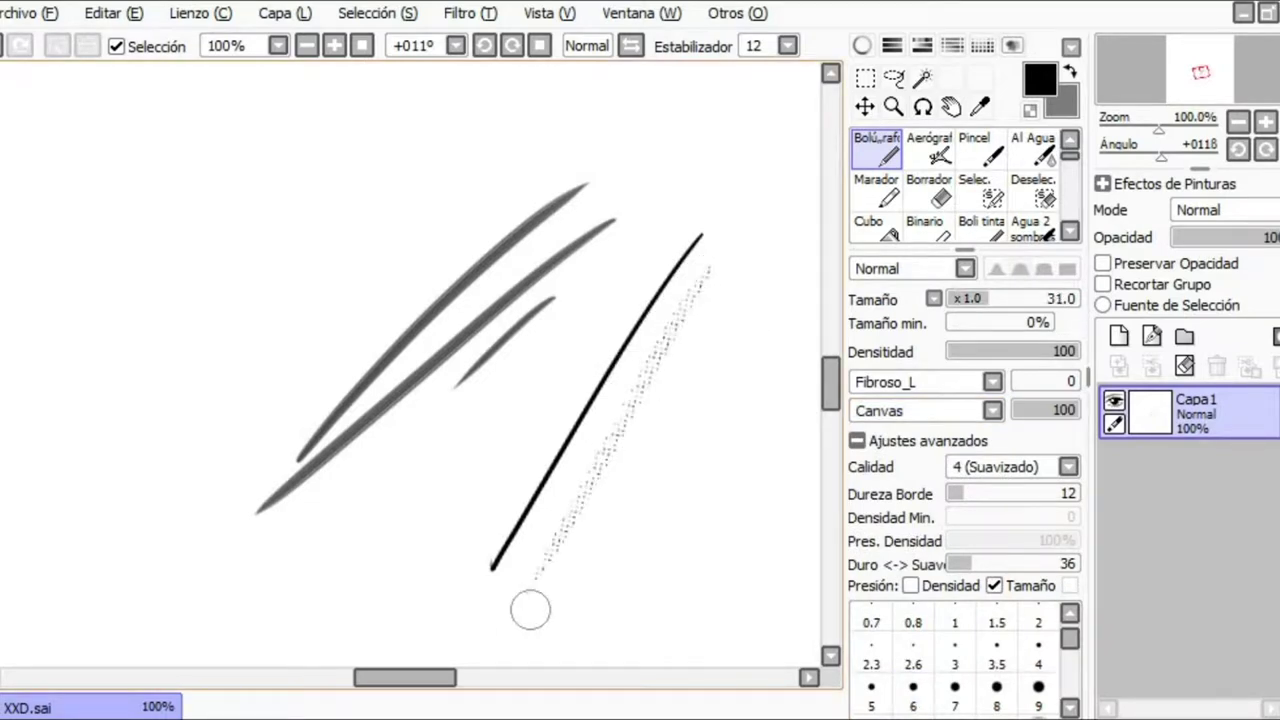
Change the brush shape to Audrey - water and draw another diagonal test stroke
{"action": "left_click", "coordinate": [992, 382]}
{"action": "left_click_drag", "start_coordinate": [993, 444], "coordinate": [993, 606]}
{"action": "left_click", "coordinate": [903, 589]}
{"action": "left_click_drag", "start_coordinate": [736, 280], "coordinate": [575, 630]}
Undo the test strokes one after another to empty the canvas
{"action": "key", "text": "ctrl+z"}
{"action": "key", "text": "ctrl+z"}
{"action": "key", "text": "ctrl+z"}
{"action": "key", "text": "ctrl+z"}
{"action": "key", "text": "ctrl+z"}
{"action": "key", "text": "ctrl+z"}
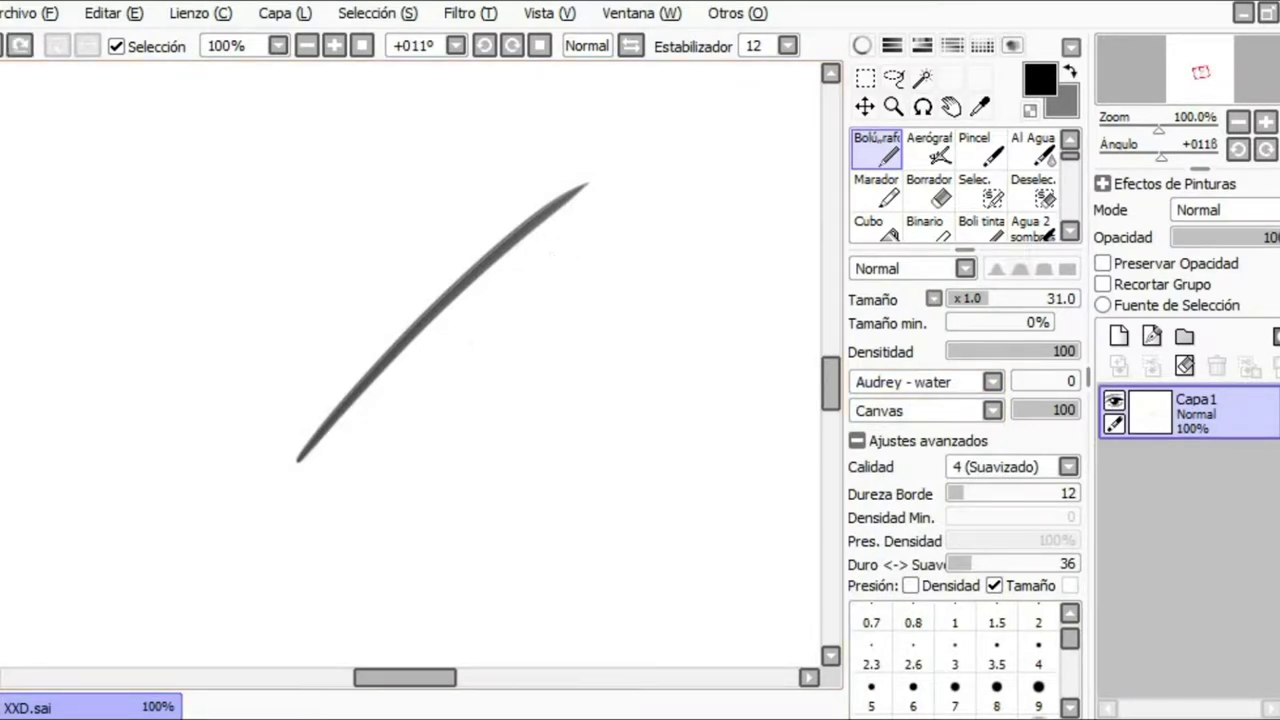
Apply the Clasicnoise texture to the brush, try it with a diagonal stroke and undo that stroke
{"action": "left_click", "coordinate": [992, 410]}
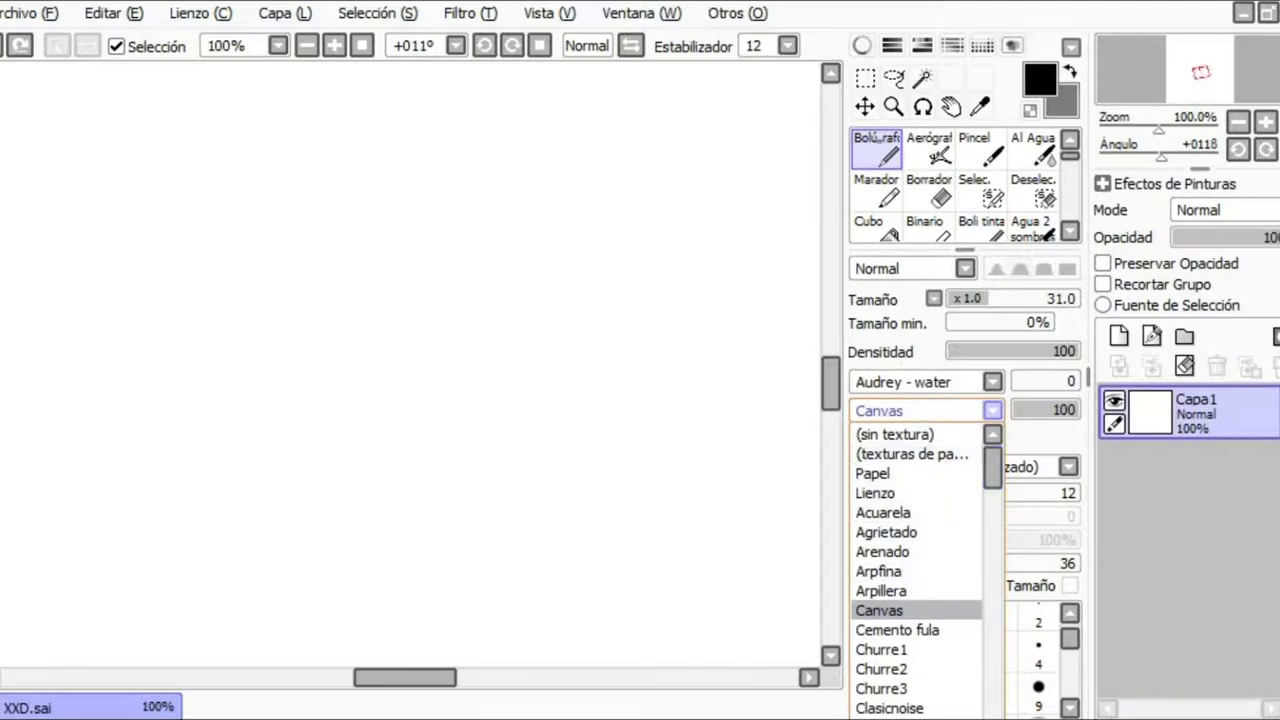
{"action": "left_click", "coordinate": [940, 410]}
{"action": "left_click", "coordinate": [940, 382]}
{"action": "left_click_drag", "start_coordinate": [992, 606], "coordinate": [992, 442]}
{"action": "left_click", "coordinate": [992, 382]}
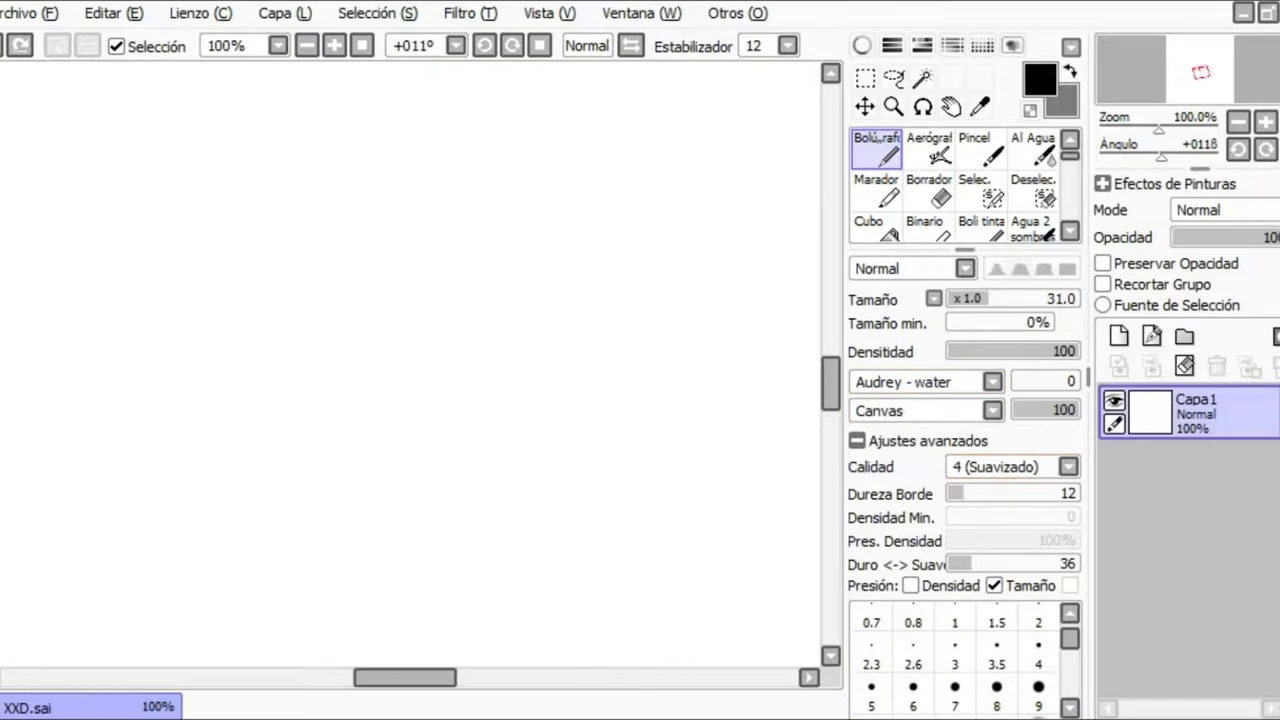
{"action": "left_click", "coordinate": [992, 410]}
{"action": "left_click", "coordinate": [889, 707]}
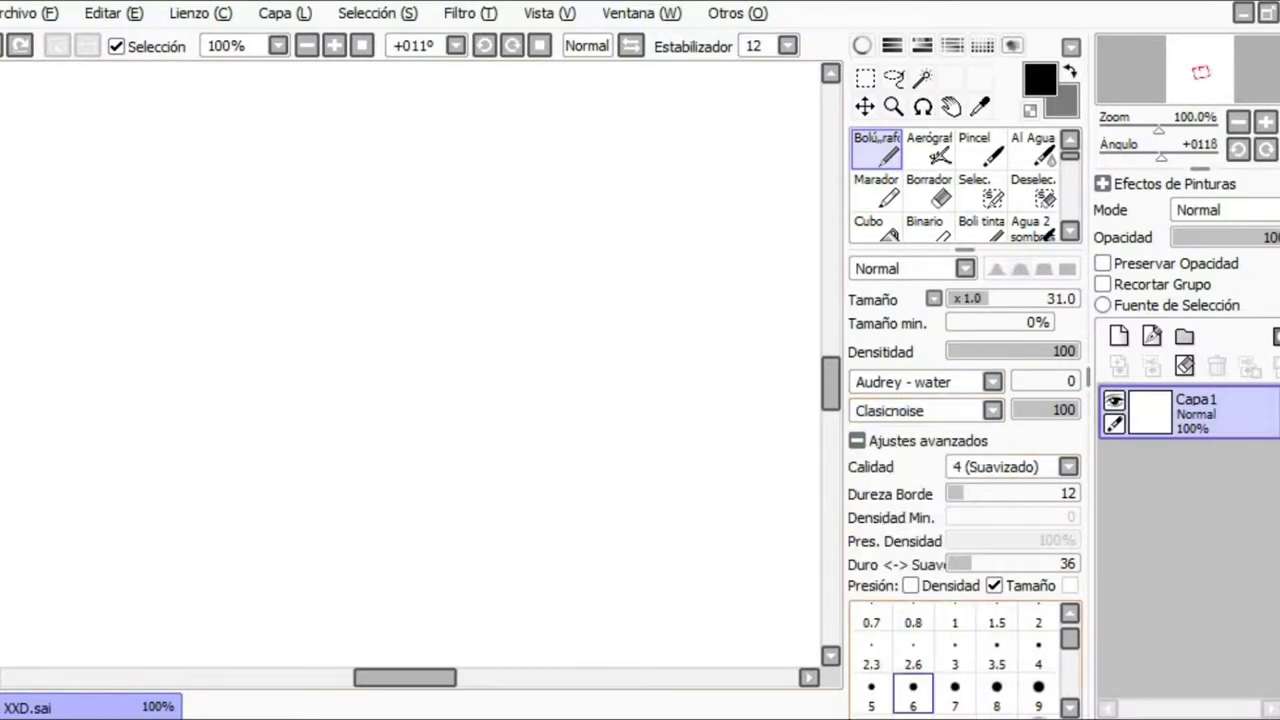
{"action": "mouse_move", "coordinate": [688, 218]}
{"action": "left_mouse_down"}
{"action": "mouse_move", "coordinate": [470, 475]}
{"action": "mouse_move", "coordinate": [494, 573]}
{"action": "mouse_move", "coordinate": [676, 361]}
{"action": "mouse_move", "coordinate": [551, 433]}
{"action": "mouse_move", "coordinate": [575, 480]}
{"action": "left_mouse_up"}
{"action": "key", "text": "ctrl+z"}
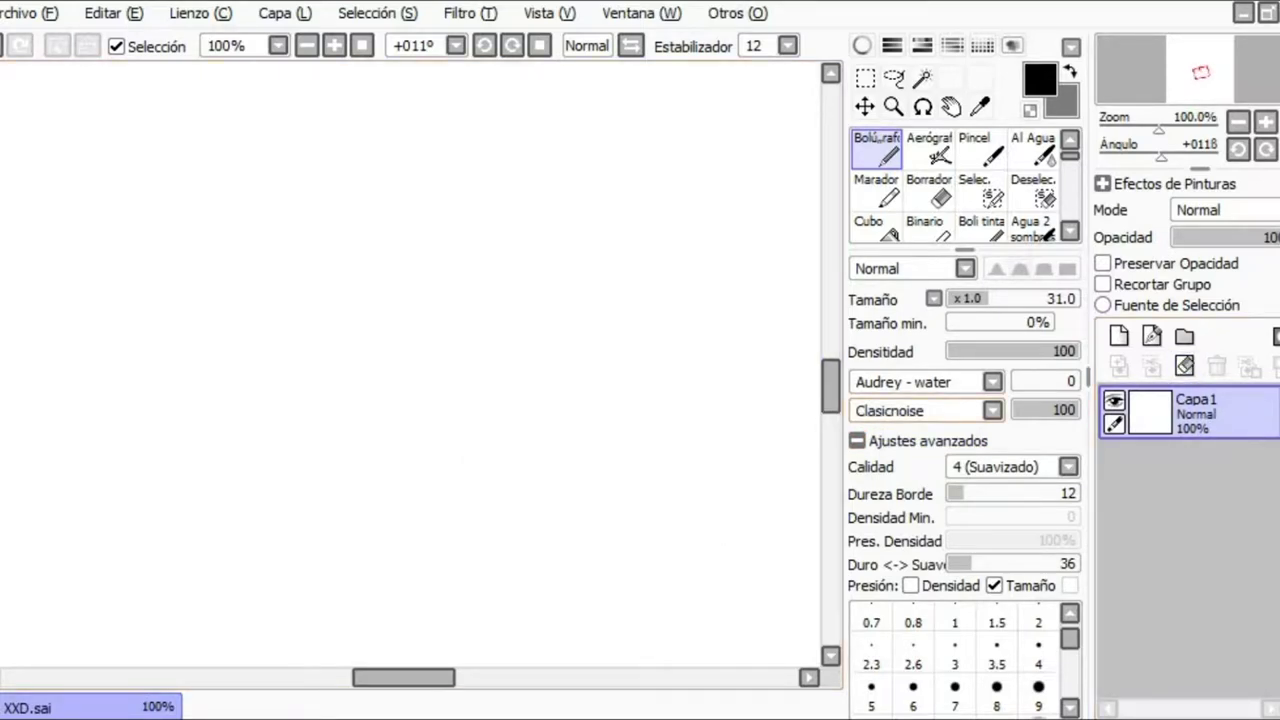
Reset the brush to no texture (sin textura) and the simple circle shape (círculo simple)
{"action": "left_click", "coordinate": [890, 410]}
{"action": "left_click", "coordinate": [890, 440]}
{"action": "left_click", "coordinate": [905, 381]}
{"action": "left_click", "coordinate": [798, 305]}
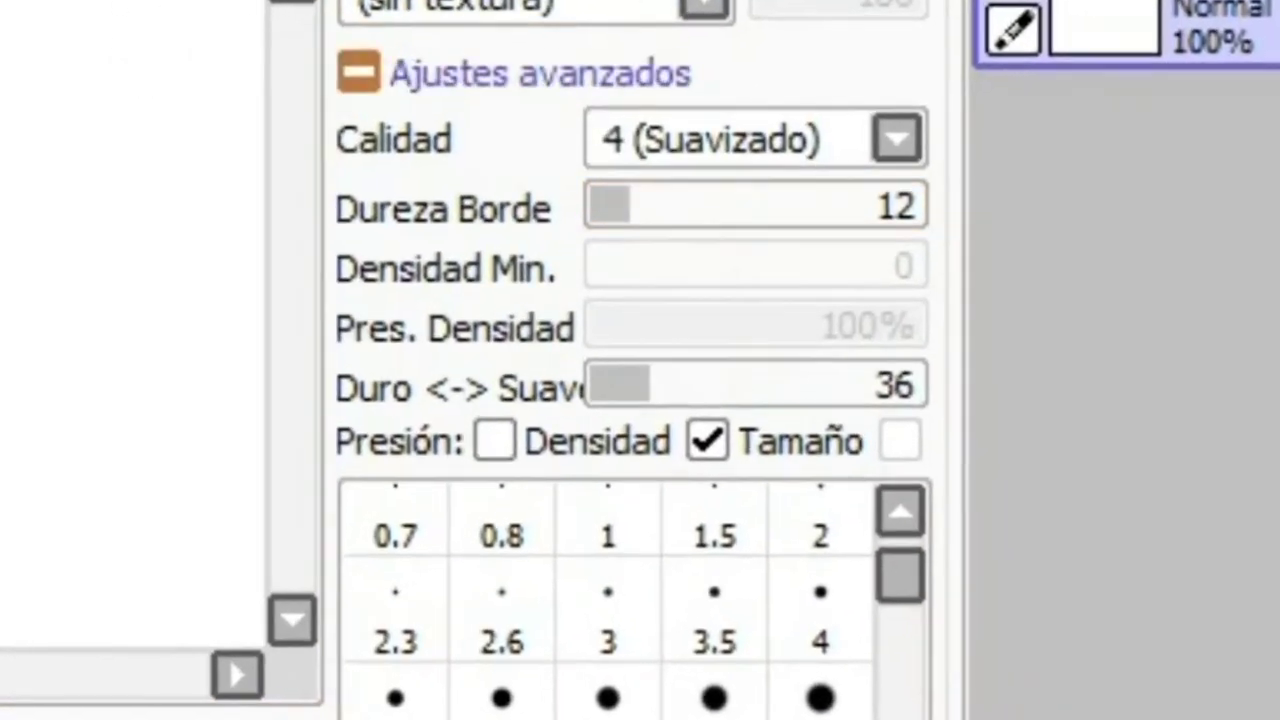
Set the brush quality (Calidad) to 1 (Rápido) and draw two tapered diagonal strokes
{"action": "left_click", "coordinate": [897, 138]}
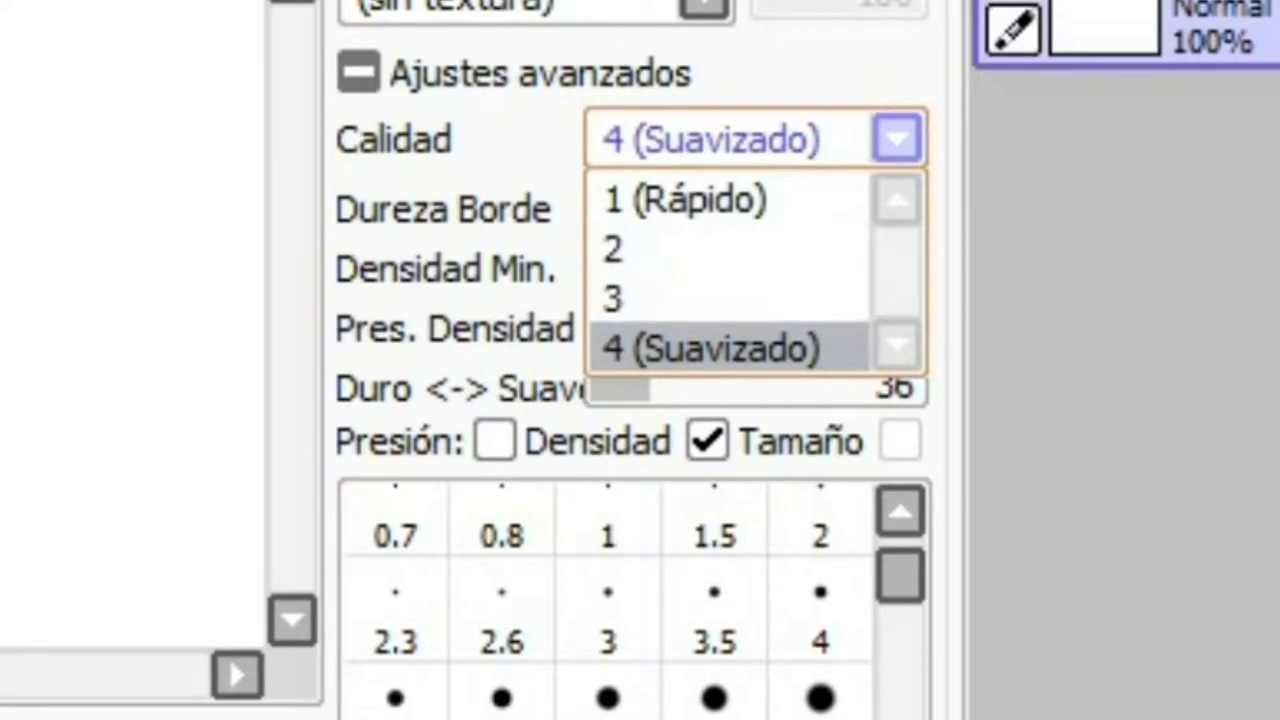
{"action": "left_click", "coordinate": [685, 199]}
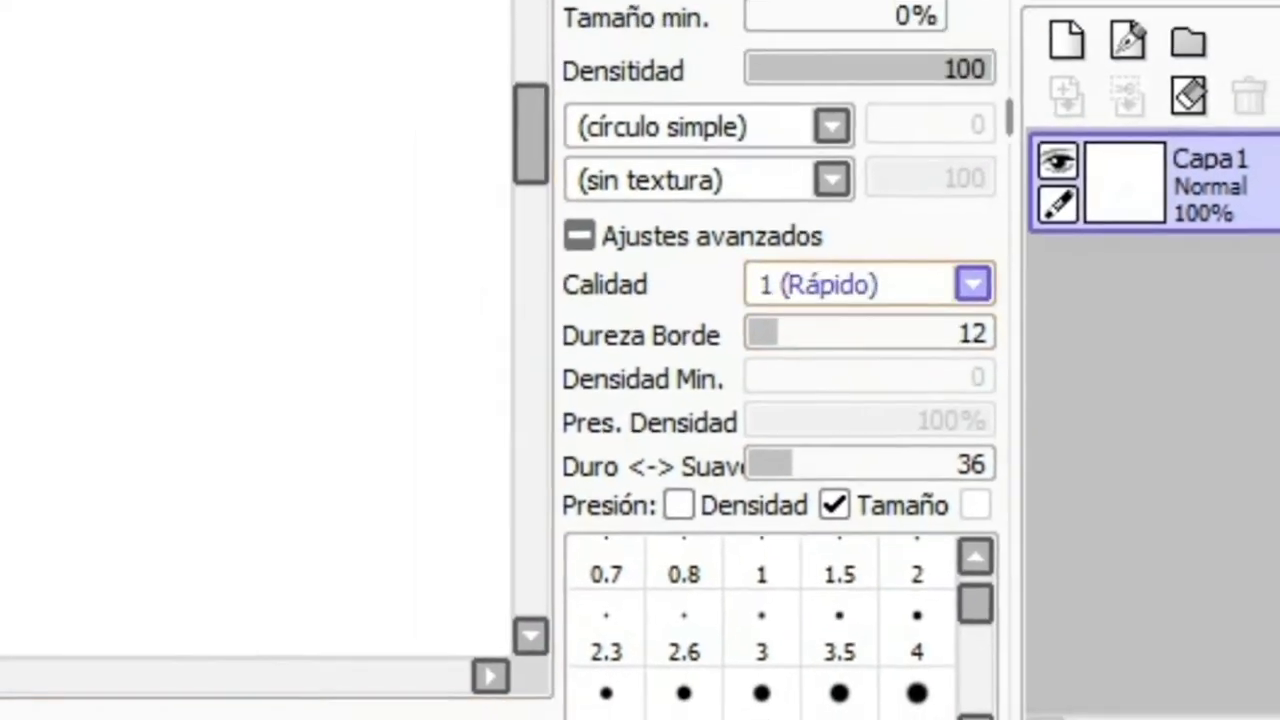
{"action": "left_click_drag", "start_coordinate": [572, 137], "coordinate": [332, 505]}
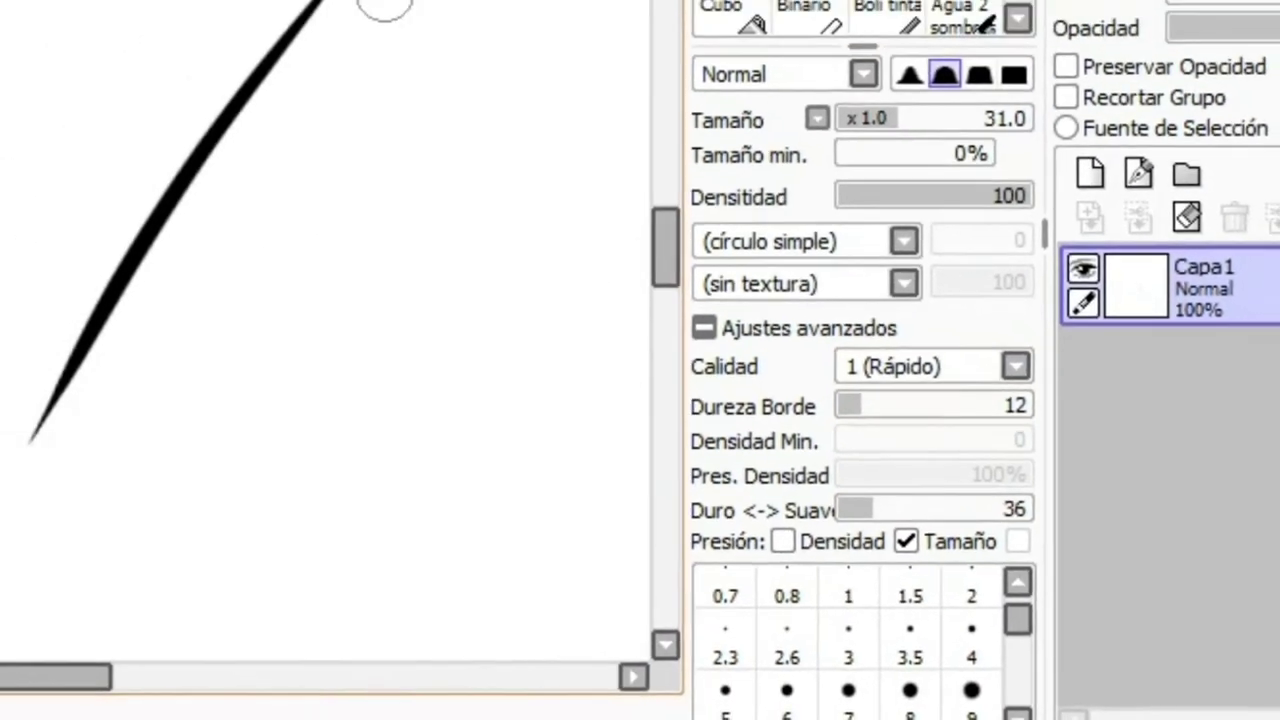
{"action": "left_click_drag", "start_coordinate": [625, 133], "coordinate": [390, 595]}
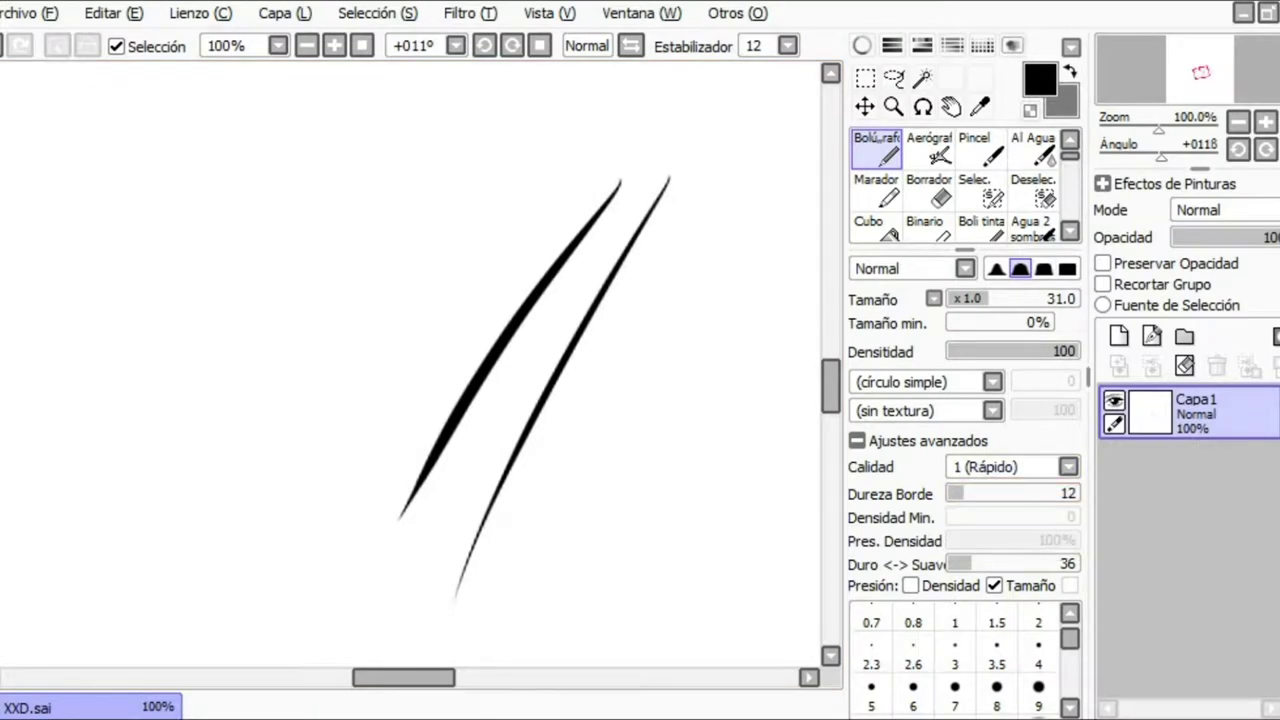
Compare the quality options and set Calidad to 4 (Suavizado)
{"action": "left_click", "coordinate": [1012, 467]}
{"action": "left_click", "coordinate": [1008, 553]}
{"action": "left_click", "coordinate": [1010, 466]}
{"action": "left_click", "coordinate": [985, 489]}
{"action": "left_click", "coordinate": [1010, 466]}
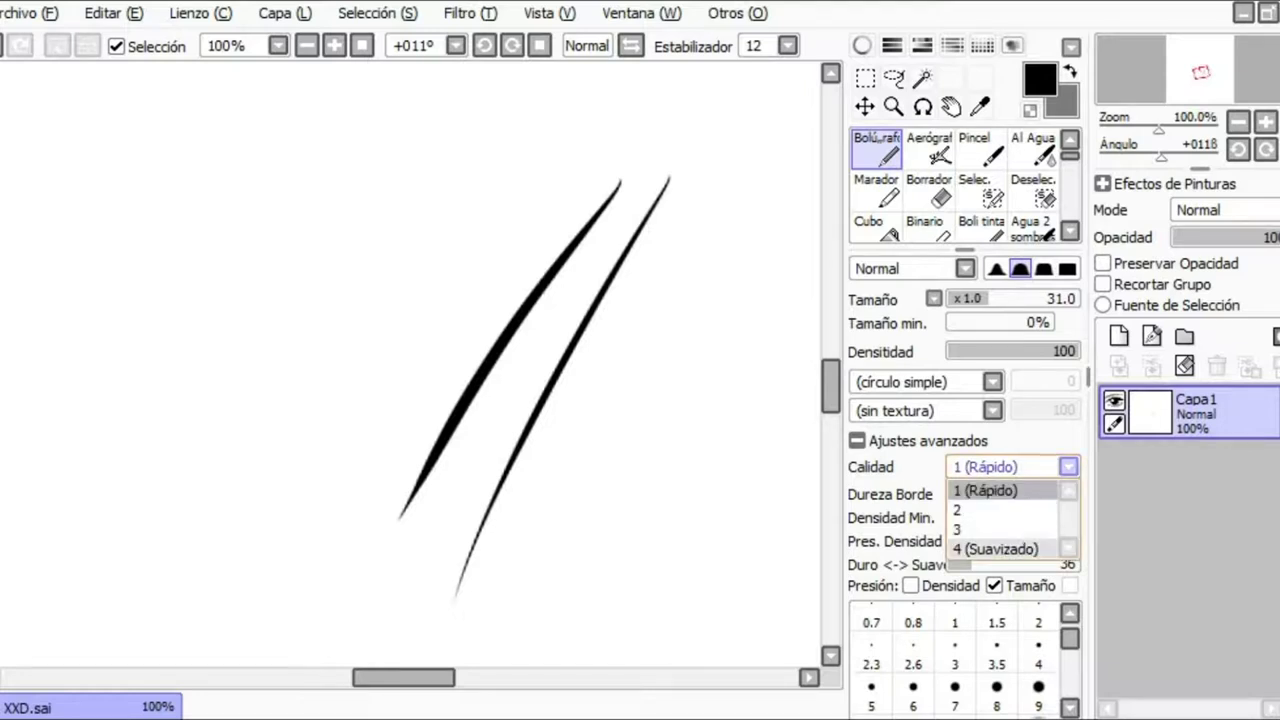
{"action": "left_click", "coordinate": [985, 541]}
Draw a series of parallel diagonal strokes right of the first two and a thick looping scribble over them
{"action": "left_click_drag", "start_coordinate": [738, 204], "coordinate": [515, 600]}
{"action": "left_click_drag", "start_coordinate": [755, 248], "coordinate": [563, 595]}
{"action": "left_click_drag", "start_coordinate": [790, 219], "coordinate": [556, 582]}
{"action": "left_click_drag", "start_coordinate": [767, 304], "coordinate": [583, 592]}
{"action": "left_click_drag", "start_coordinate": [788, 325], "coordinate": [624, 572]}
{"action": "left_click_drag", "start_coordinate": [676, 719], "coordinate": [650, 719]}
{"action": "left_click_drag", "start_coordinate": [980, 338], "coordinate": [740, 719]}
{"action": "left_click_drag", "start_coordinate": [980, 444], "coordinate": [826, 719]}
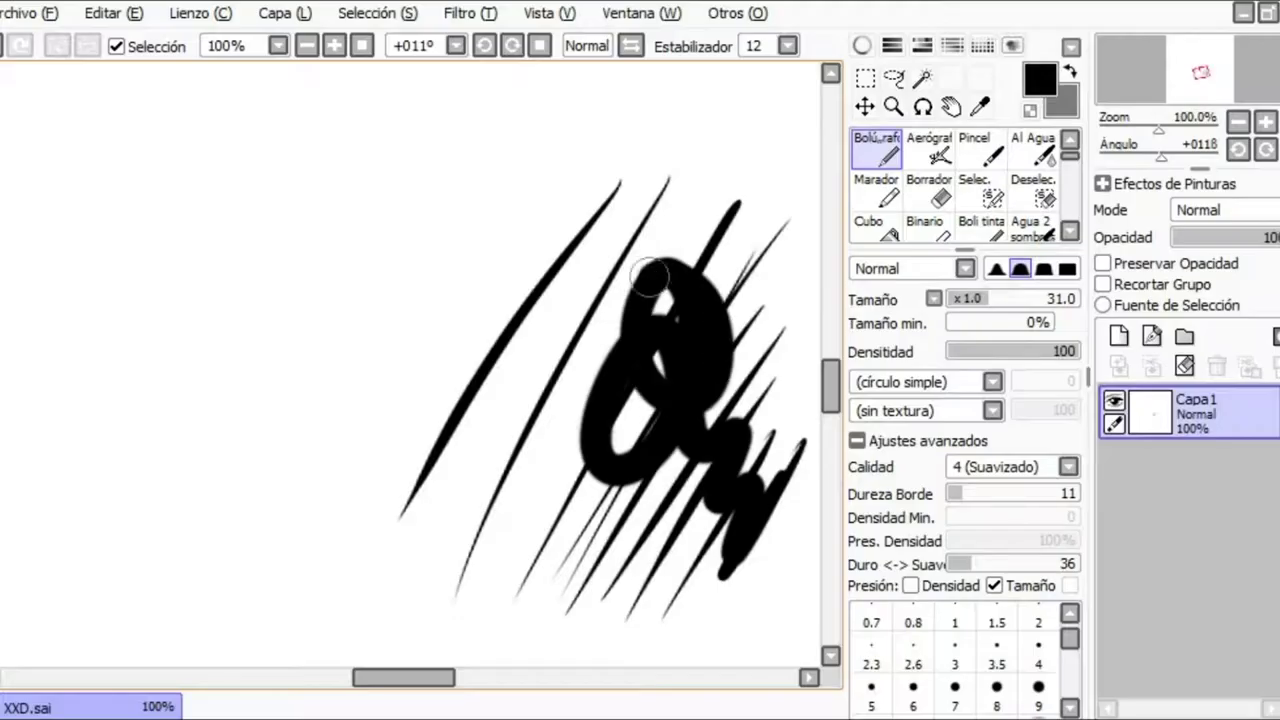
{"action": "left_click_drag", "start_coordinate": [650, 276], "coordinate": [600, 455]}
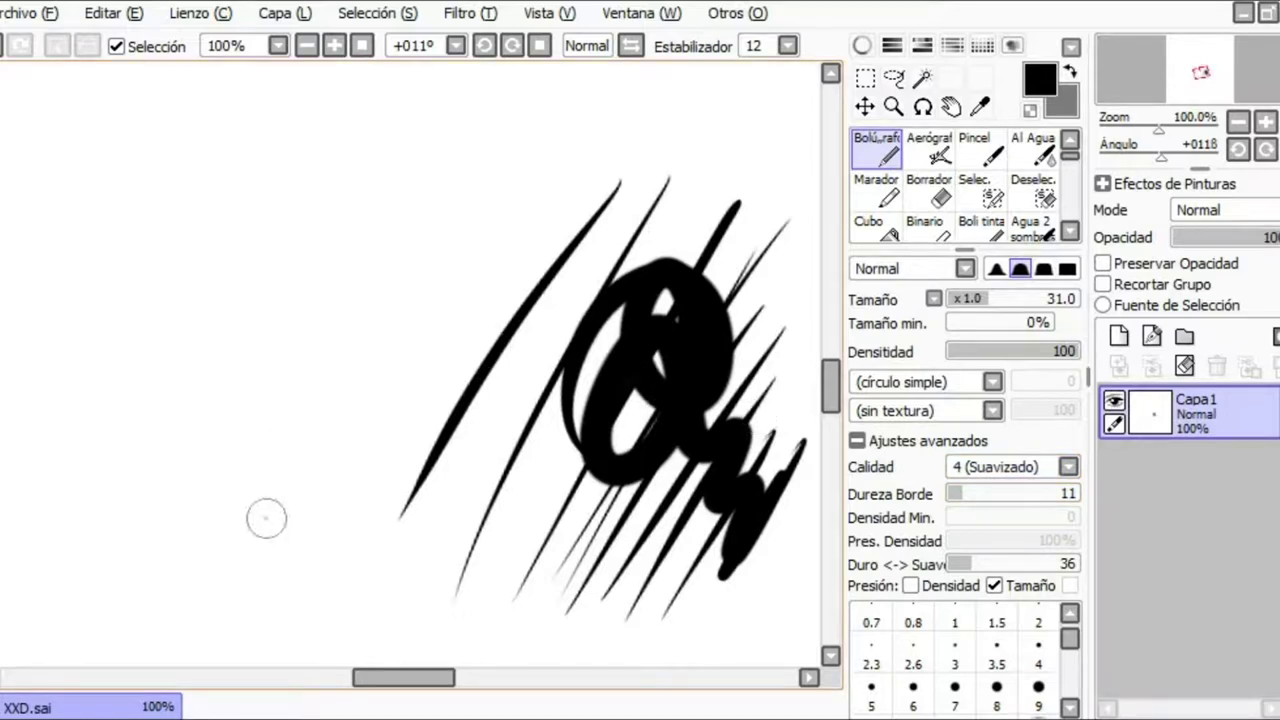
Draw four long diagonal strokes in the empty area left of the existing ones
{"action": "left_click_drag", "start_coordinate": [267, 518], "coordinate": [535, 147]}
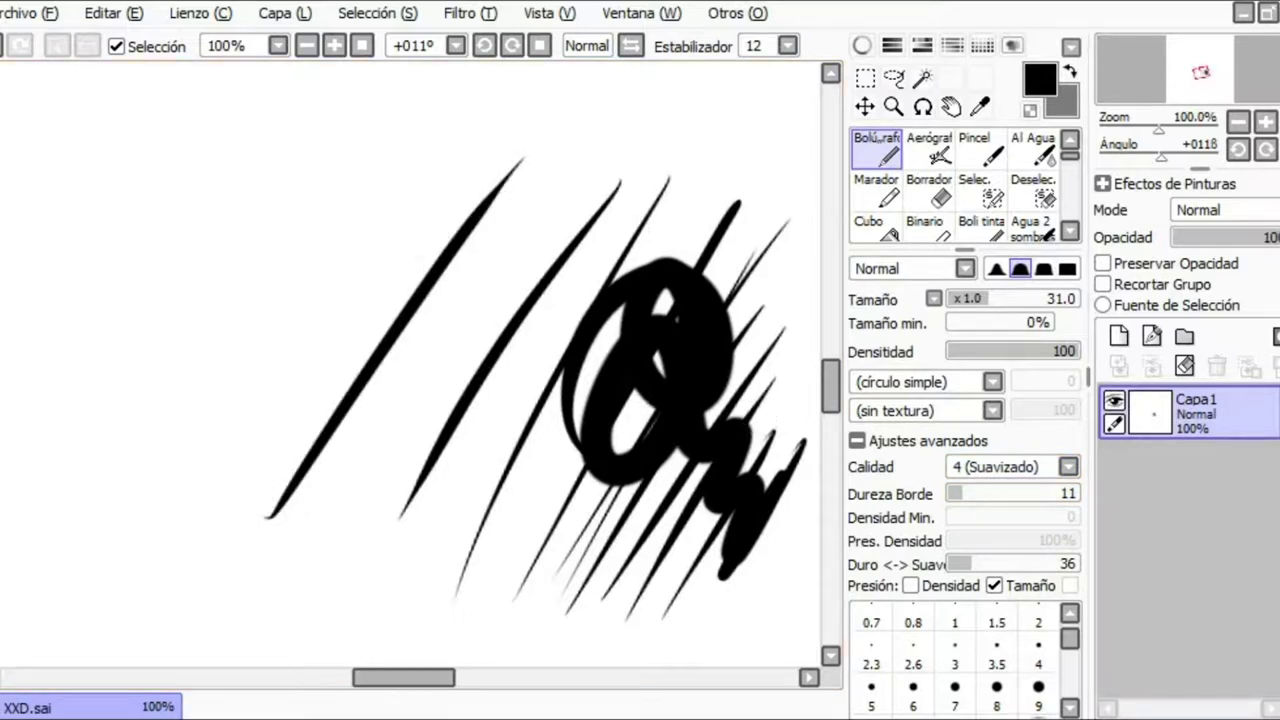
{"action": "left_click_drag", "start_coordinate": [495, 125], "coordinate": [185, 508]}
{"action": "left_click_drag", "start_coordinate": [180, 456], "coordinate": [455, 112]}
{"action": "mouse_move", "coordinate": [552, 172]}
{"action": "left_mouse_down"}
{"action": "mouse_move", "coordinate": [450, 305]}
{"action": "mouse_move", "coordinate": [248, 636]}
{"action": "left_mouse_up"}
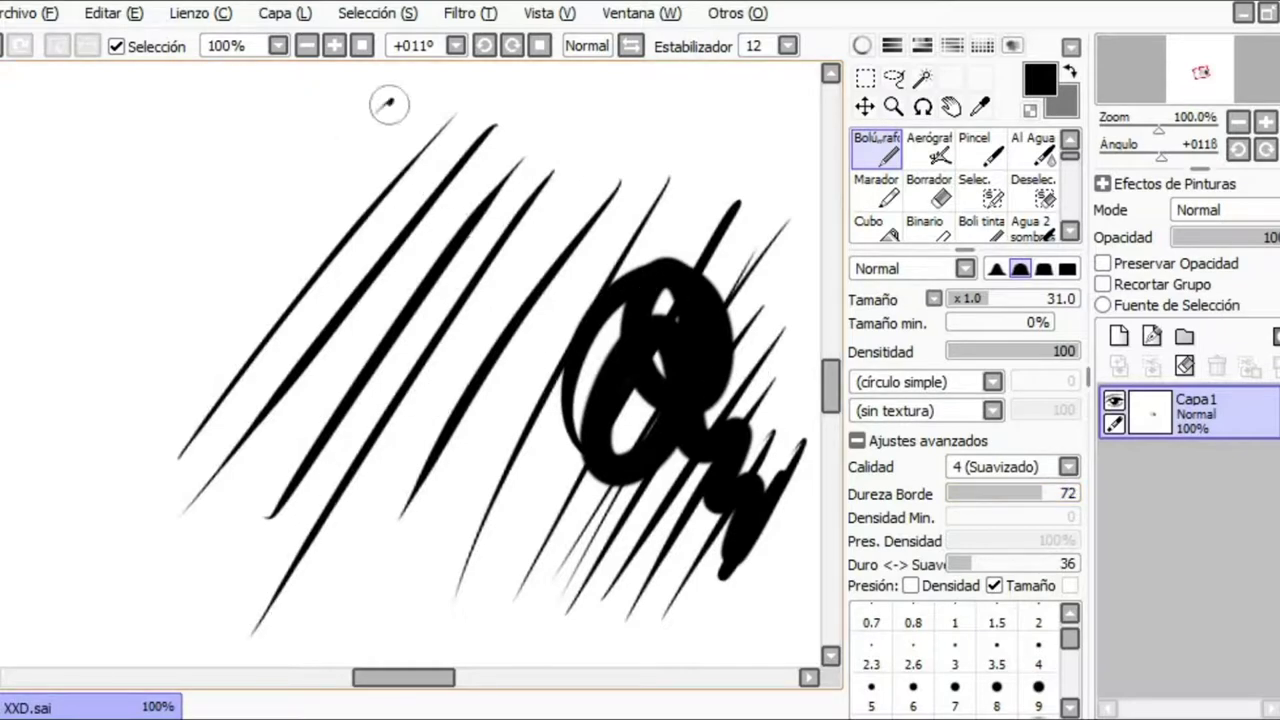
Draw two thin strokes at the far left of the set with edge hardness (Dureza Borde) 72 and inspect their edges at 200%
{"action": "left_click_drag", "start_coordinate": [390, 100], "coordinate": [115, 455]}
{"action": "mouse_move", "coordinate": [333, 125]}
{"action": "left_mouse_down"}
{"action": "mouse_move", "coordinate": [199, 297]}
{"action": "mouse_move", "coordinate": [107, 451]}
{"action": "mouse_move", "coordinate": [116, 485]}
{"action": "mouse_move", "coordinate": [209, 578]}
{"action": "mouse_move", "coordinate": [283, 455]}
{"action": "left_mouse_up"}
{"action": "scroll", "coordinate": [222, 485], "scroll_direction": "up", "scroll_amount": 2}
{"action": "mouse_move", "coordinate": [252, 530]}
{"action": "left_mouse_down"}
{"action": "mouse_move", "coordinate": [516, 334]}
{"action": "mouse_move", "coordinate": [542, 539]}
{"action": "mouse_move", "coordinate": [504, 661]}
{"action": "left_mouse_up"}
{"action": "left_click_drag", "start_coordinate": [691, 364], "coordinate": [649, 514]}
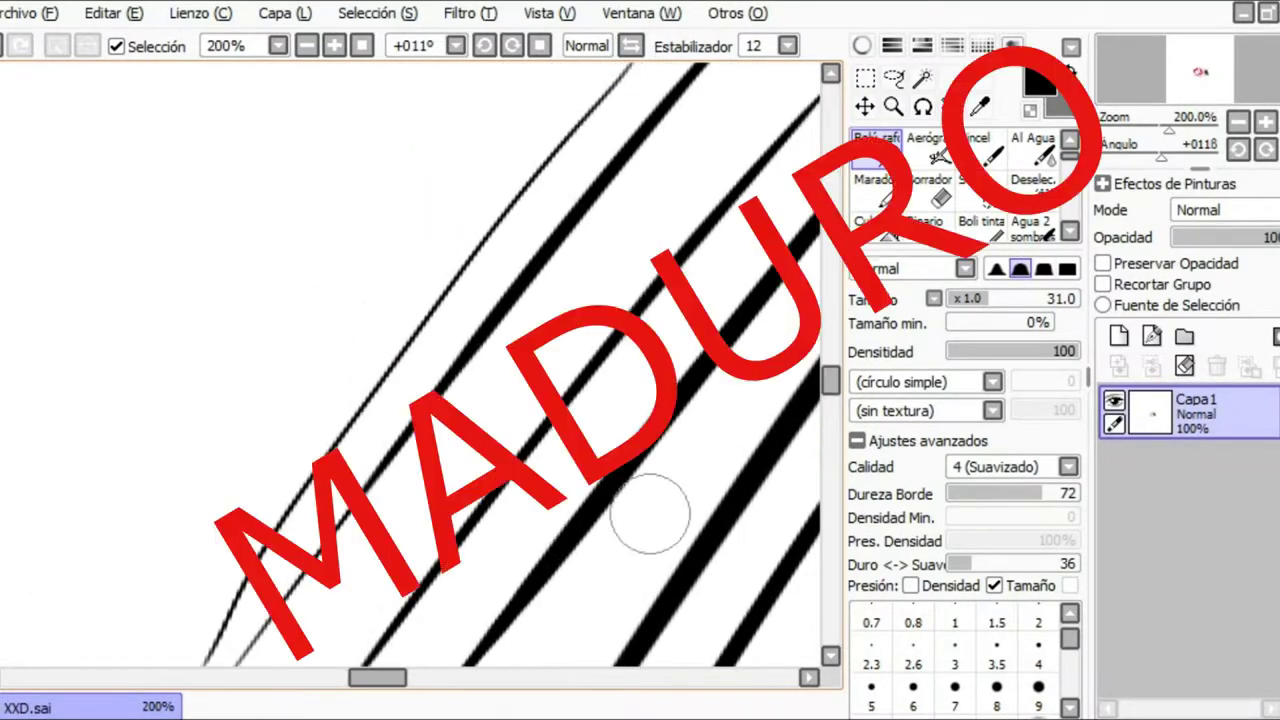
Lower the edge hardness (Dureza Borde) to 11 and undo the diagonal stroke drawn to test it
{"action": "left_click_drag", "start_coordinate": [1040, 493], "coordinate": [991, 493]}
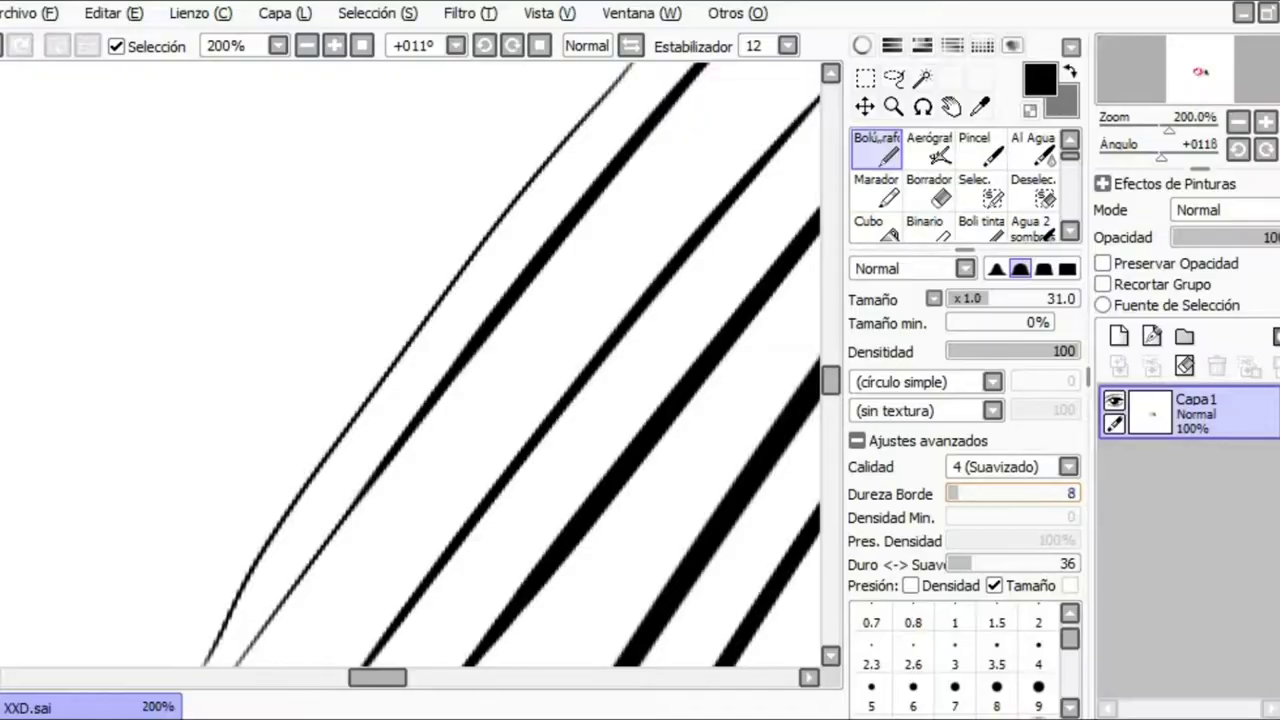
{"action": "left_click_drag", "start_coordinate": [400, 186], "coordinate": [163, 523]}
{"action": "key", "text": "ctrl+z"}
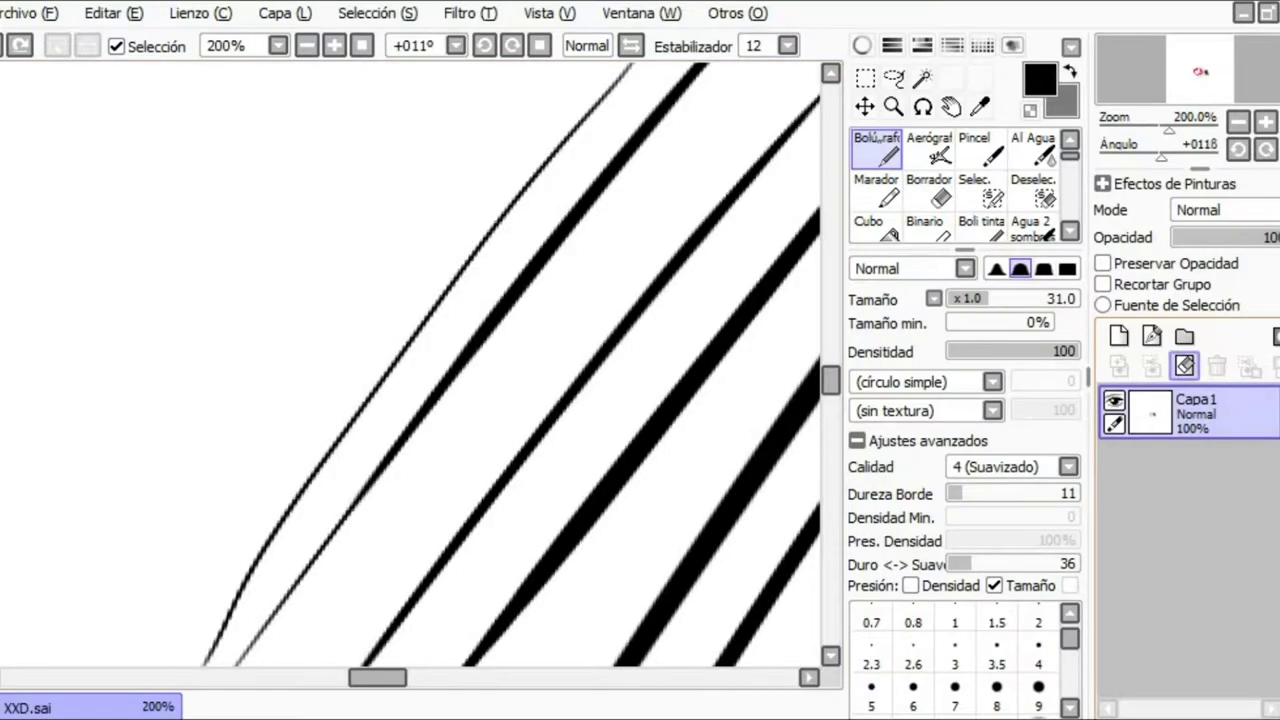
Clear the Capa1 layer and reset the view to show the whole unrotated canvas at 12.5%
{"action": "left_click", "coordinate": [1185, 366]}
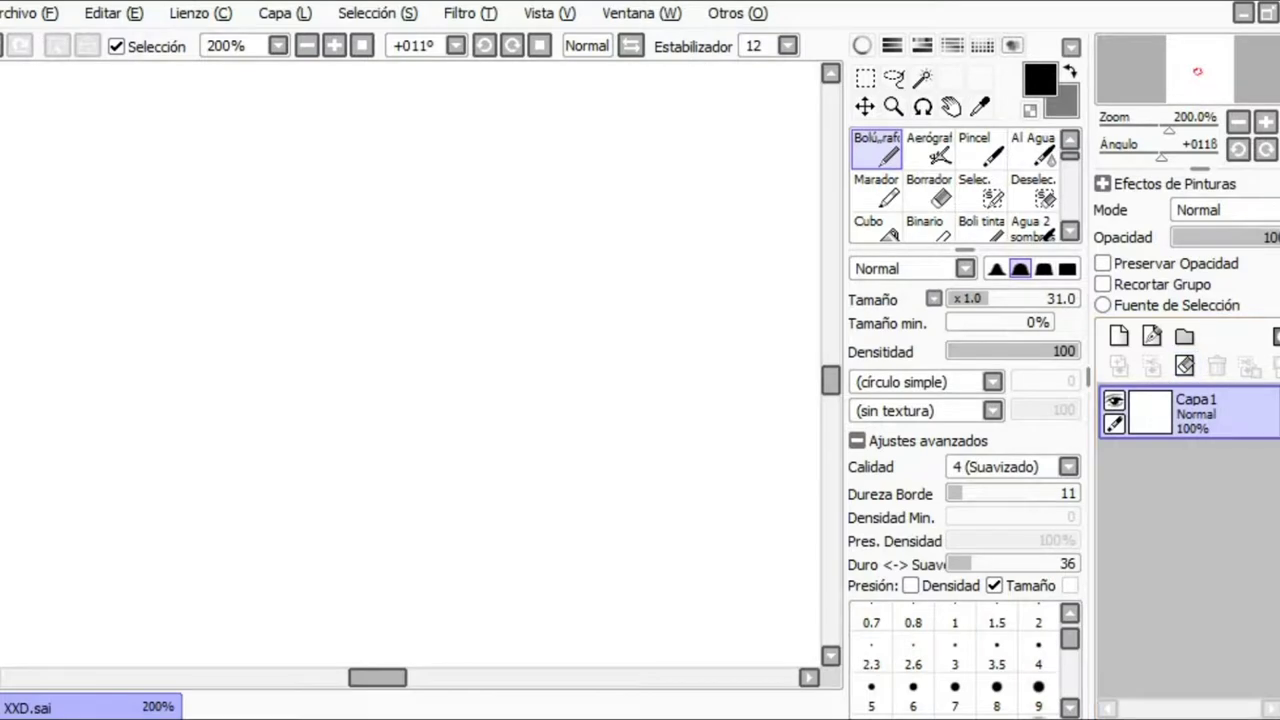
{"action": "key", "text": "Page_Down"}
{"action": "key", "text": "Page_Down"}
{"action": "key", "text": "Page_Down"}
{"action": "key", "text": "Page_Down"}
{"action": "key", "text": "Page_Down"}
{"action": "key", "text": "Page_Down"}
{"action": "key", "text": "Page_Down"}
{"action": "key", "text": "Page_Down"}
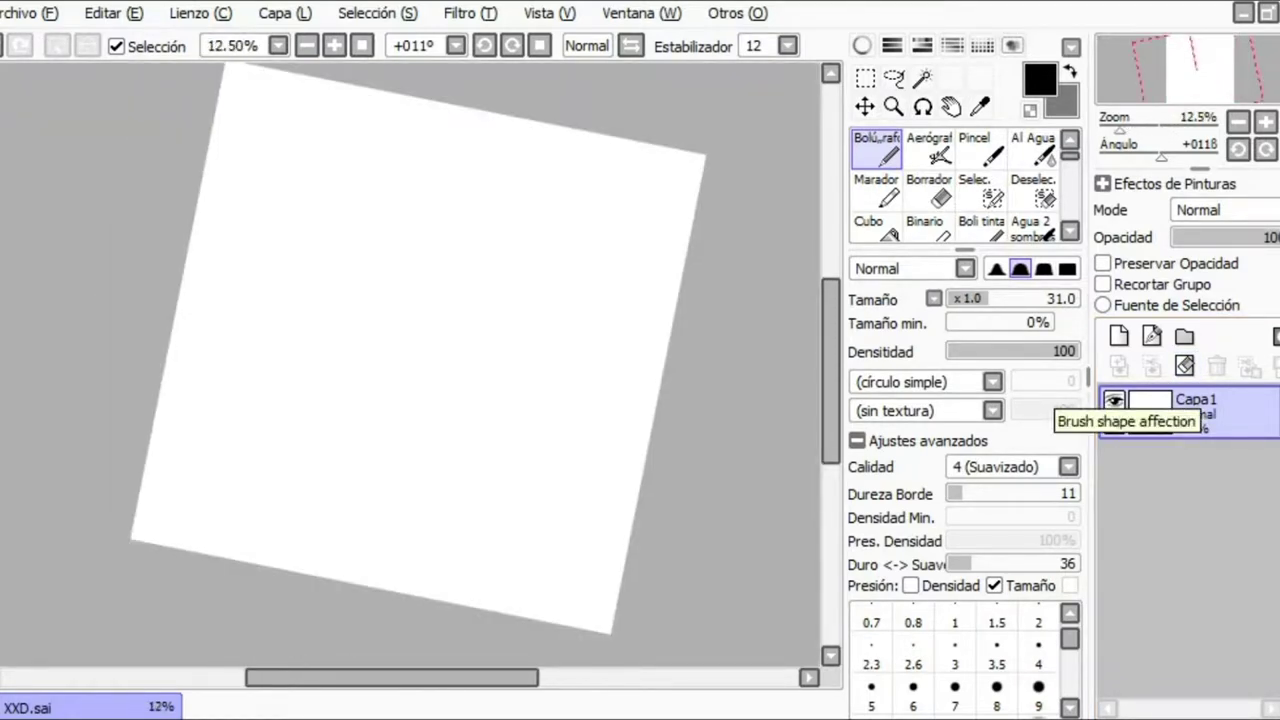
{"action": "key", "text": "Home"}
{"action": "left_click_drag", "start_coordinate": [666, 347], "coordinate": [678, 367]}
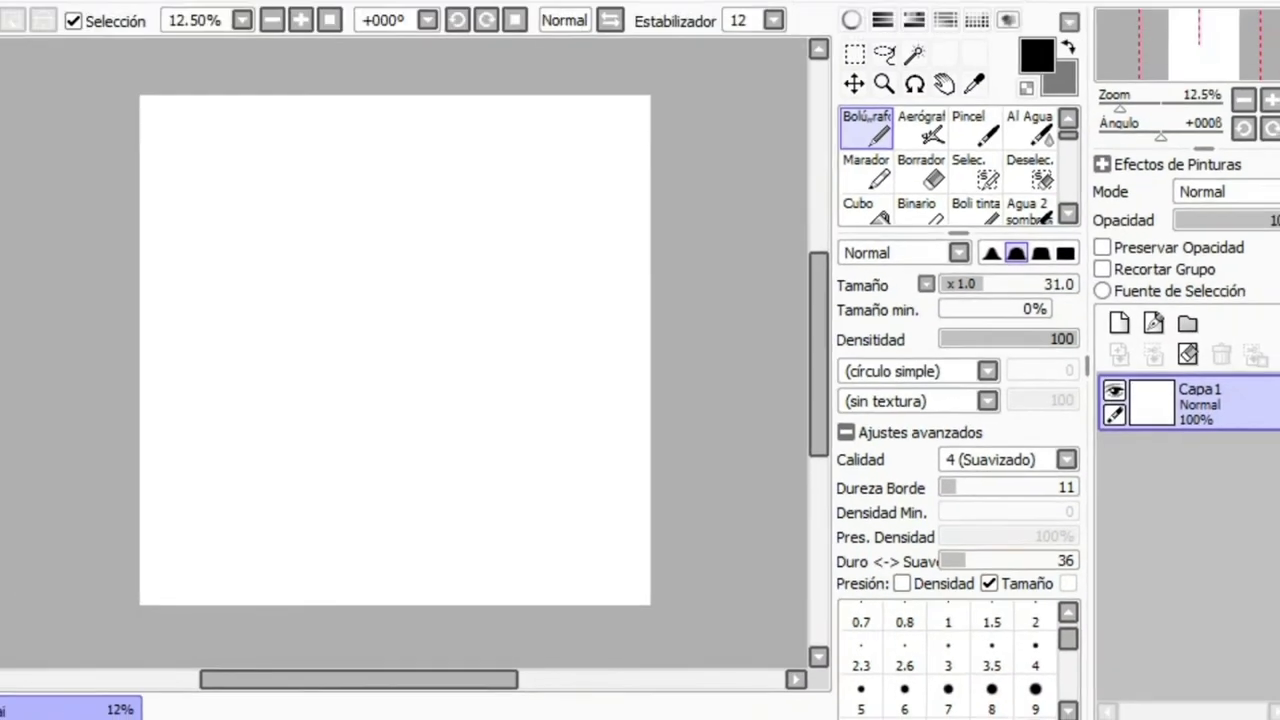
Raise the hard-soft pressure setting (Duro <-> Suave) to 134 and draw three diagonal strokes
{"action": "left_click_drag", "start_coordinate": [971, 564], "coordinate": [1035, 564]}
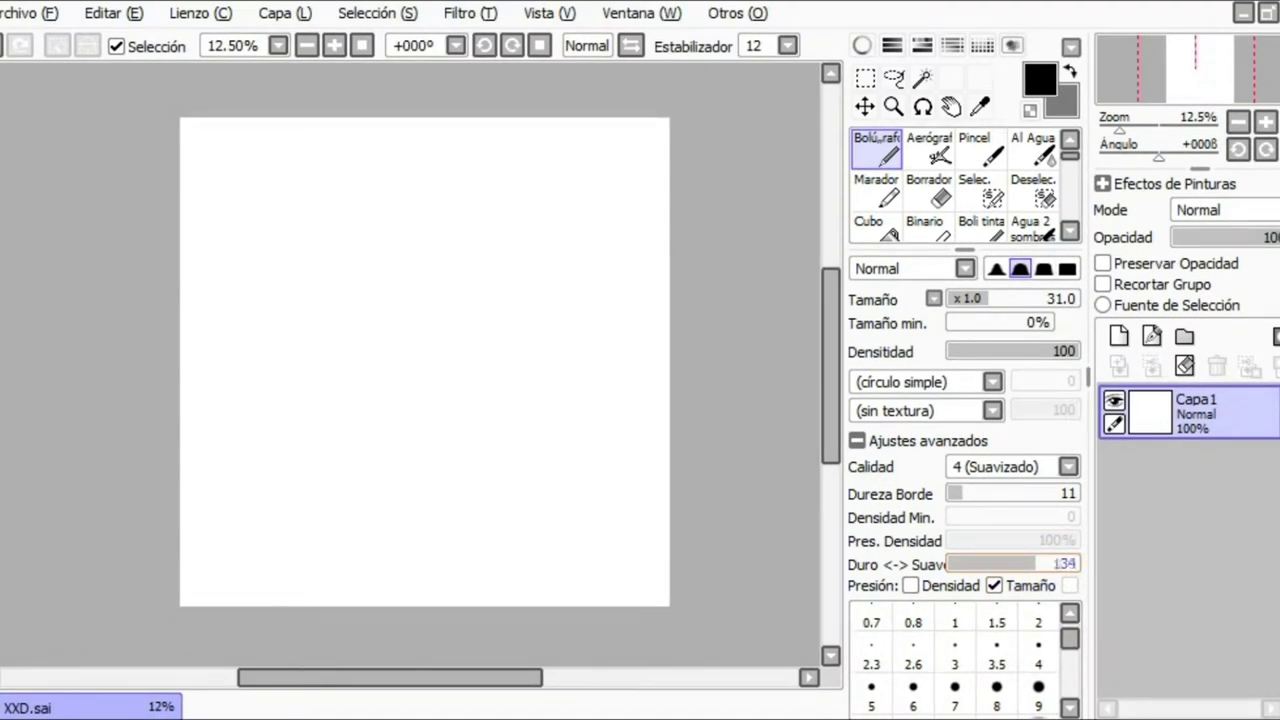
{"action": "left_click_drag", "start_coordinate": [574, 144], "coordinate": [421, 356]}
{"action": "left_click_drag", "start_coordinate": [616, 177], "coordinate": [416, 500]}
{"action": "left_click_drag", "start_coordinate": [604, 233], "coordinate": [410, 528]}
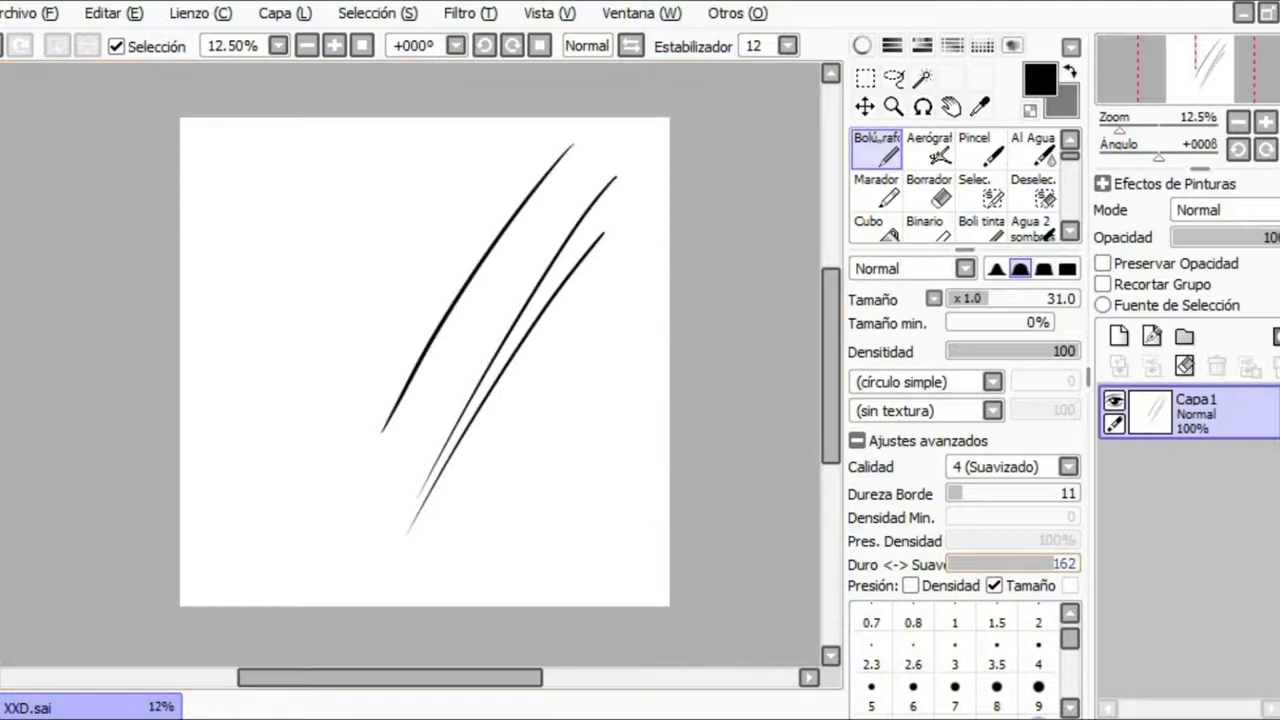
Lower the hard-soft pressure setting to 0 for a faint test stroke and clear the layer
{"action": "left_click_drag", "start_coordinate": [1053, 564], "coordinate": [947, 564]}
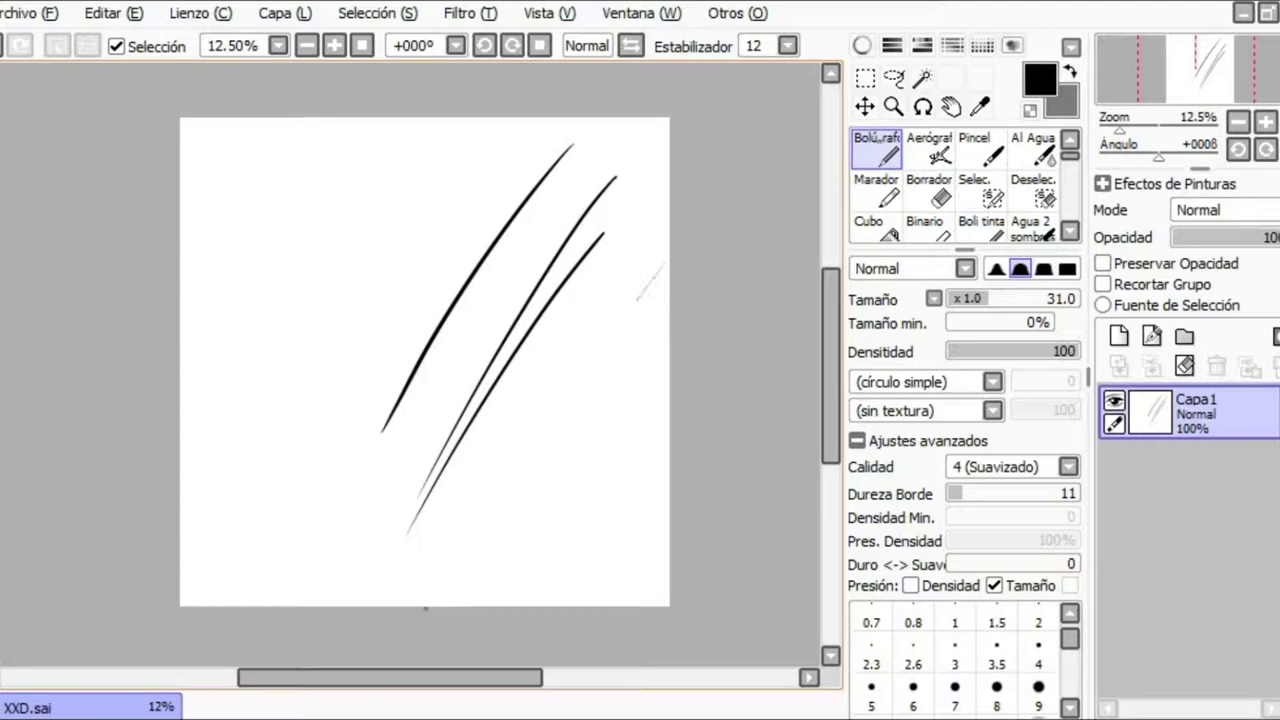
{"action": "left_click", "coordinate": [1184, 366]}
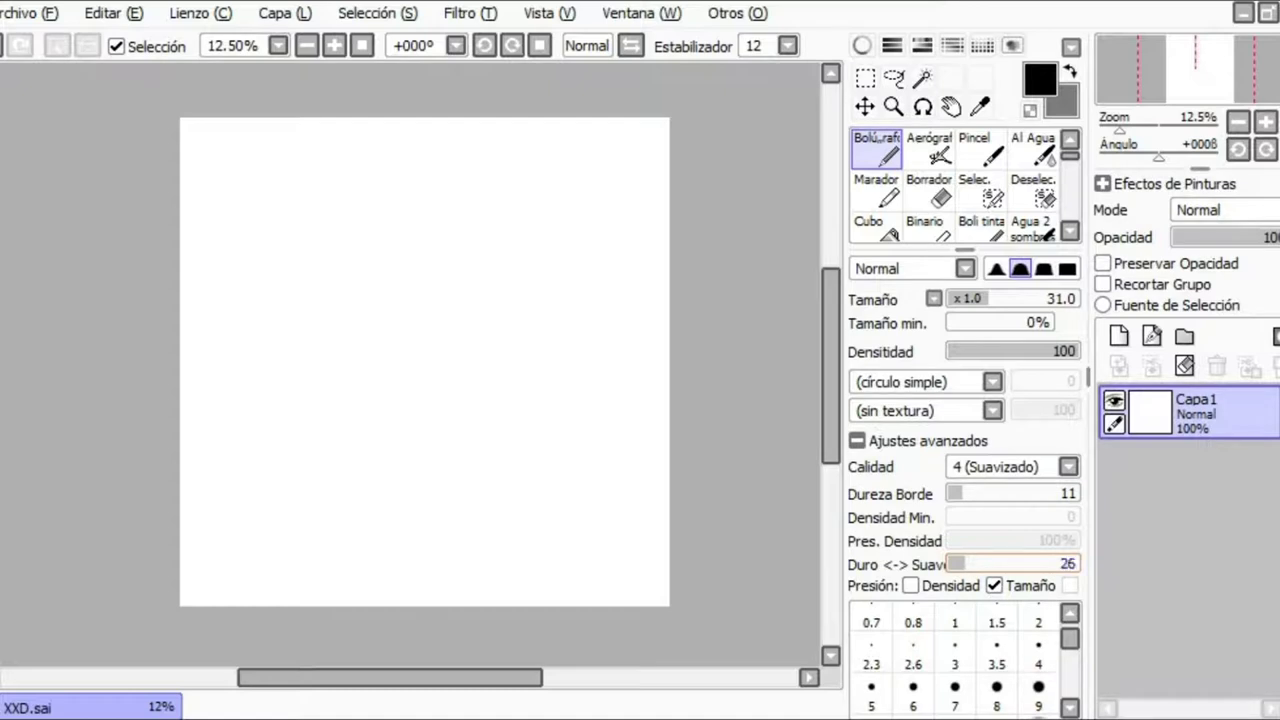
Test the hard-soft pressure setting at 26 with diagonal strokes and undo them
{"action": "key", "text": "ctrl+z"}
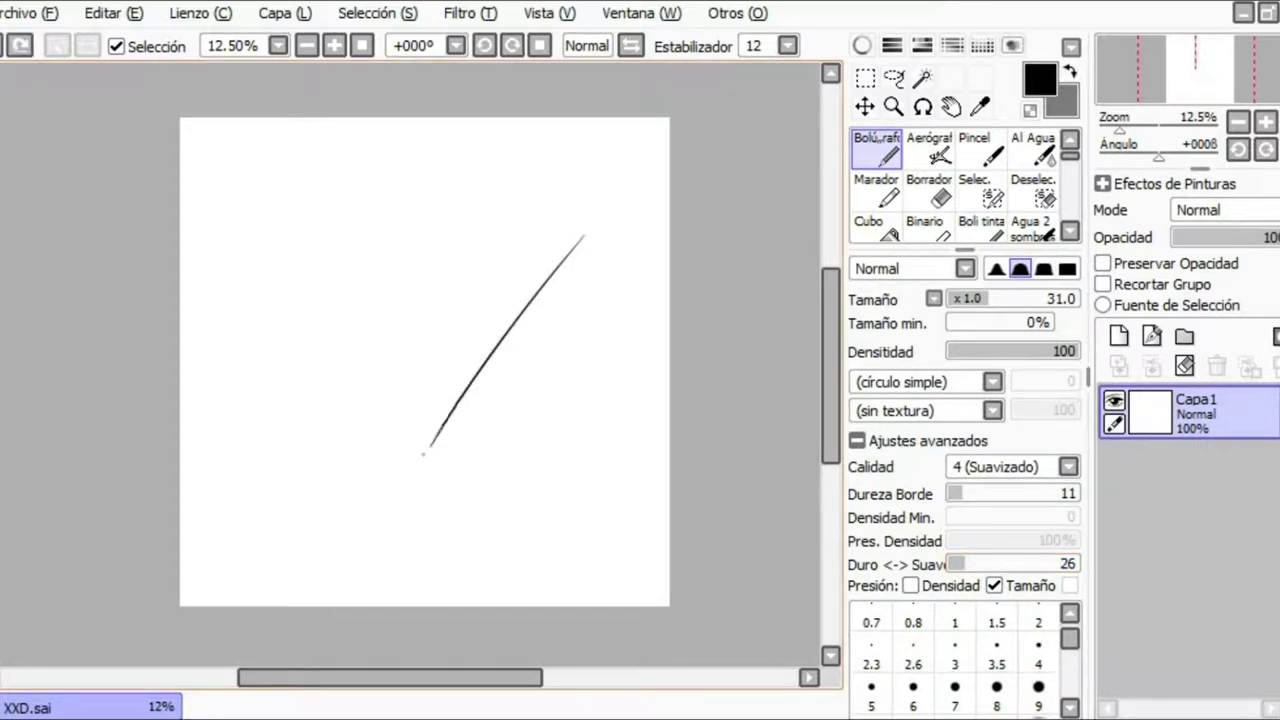
{"action": "left_click_drag", "start_coordinate": [520, 310], "coordinate": [562, 310]}
{"action": "left_click_drag", "start_coordinate": [601, 236], "coordinate": [415, 506]}
{"action": "key", "text": "ctrl+z"}
{"action": "key", "text": "ctrl+z"}
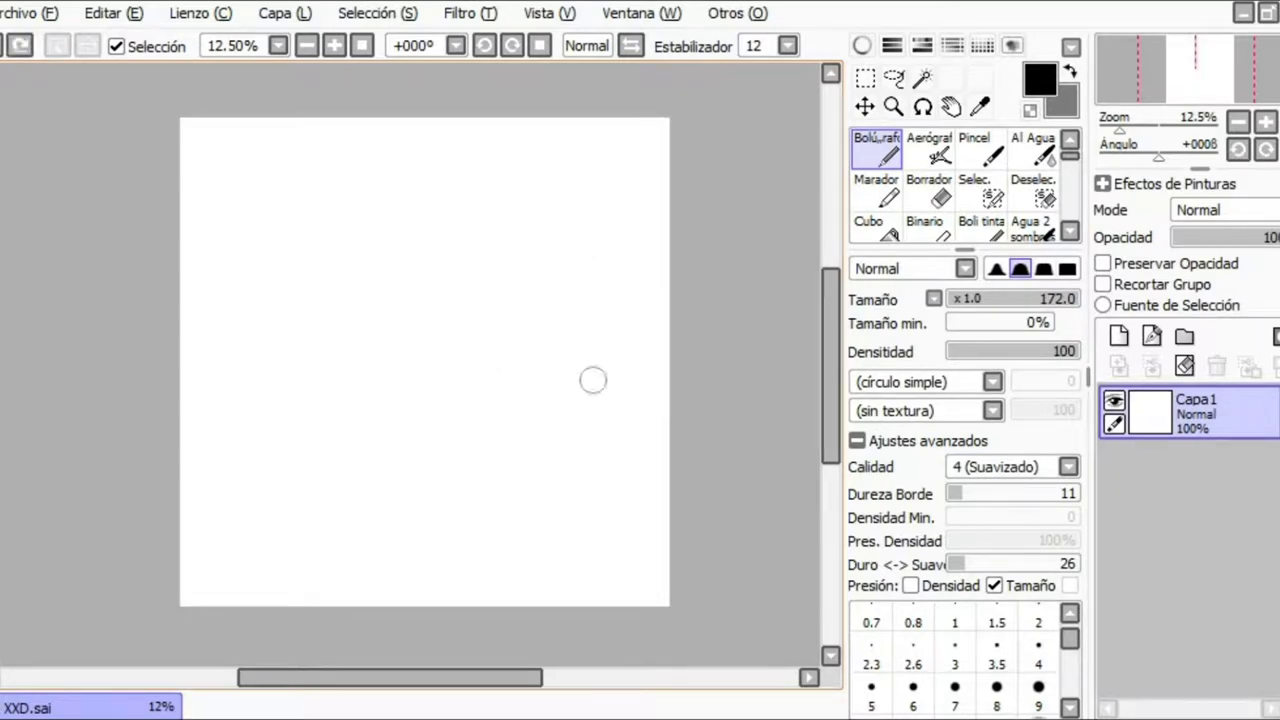
Draw one thick and several thin diagonal strokes at brush size 172, undoing the first short attempt
{"action": "left_click_drag", "start_coordinate": [593, 380], "coordinate": [600, 369]}
{"action": "left_click_drag", "start_coordinate": [623, 271], "coordinate": [537, 420]}
{"action": "key", "text": "ctrl+z"}
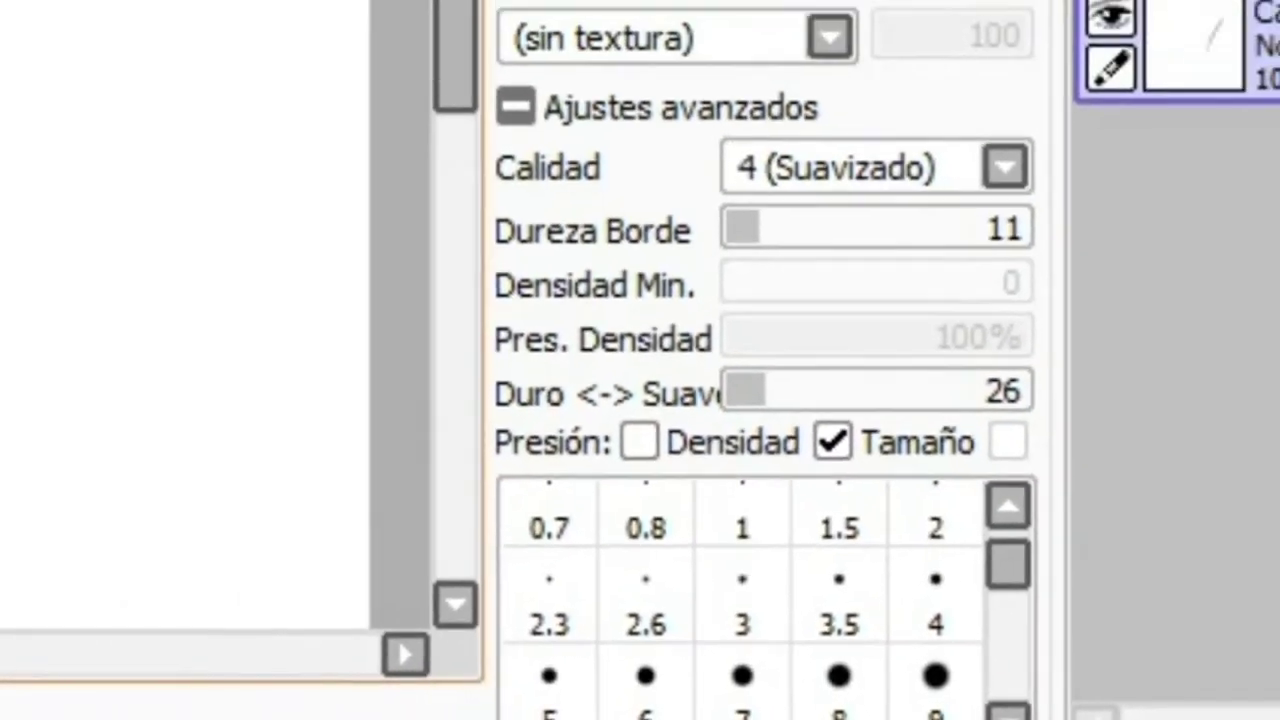
{"action": "mouse_move", "coordinate": [694, 155]}
{"action": "left_mouse_down"}
{"action": "mouse_move", "coordinate": [641, 281]}
{"action": "mouse_move", "coordinate": [425, 629]}
{"action": "mouse_move", "coordinate": [366, 662]}
{"action": "left_mouse_up"}
{"action": "mouse_move", "coordinate": [476, 118]}
{"action": "left_mouse_down"}
{"action": "mouse_move", "coordinate": [224, 585]}
{"action": "mouse_move", "coordinate": [167, 627]}
{"action": "mouse_move", "coordinate": [150, 622]}
{"action": "mouse_move", "coordinate": [167, 510]}
{"action": "mouse_move", "coordinate": [462, 138]}
{"action": "left_mouse_up"}
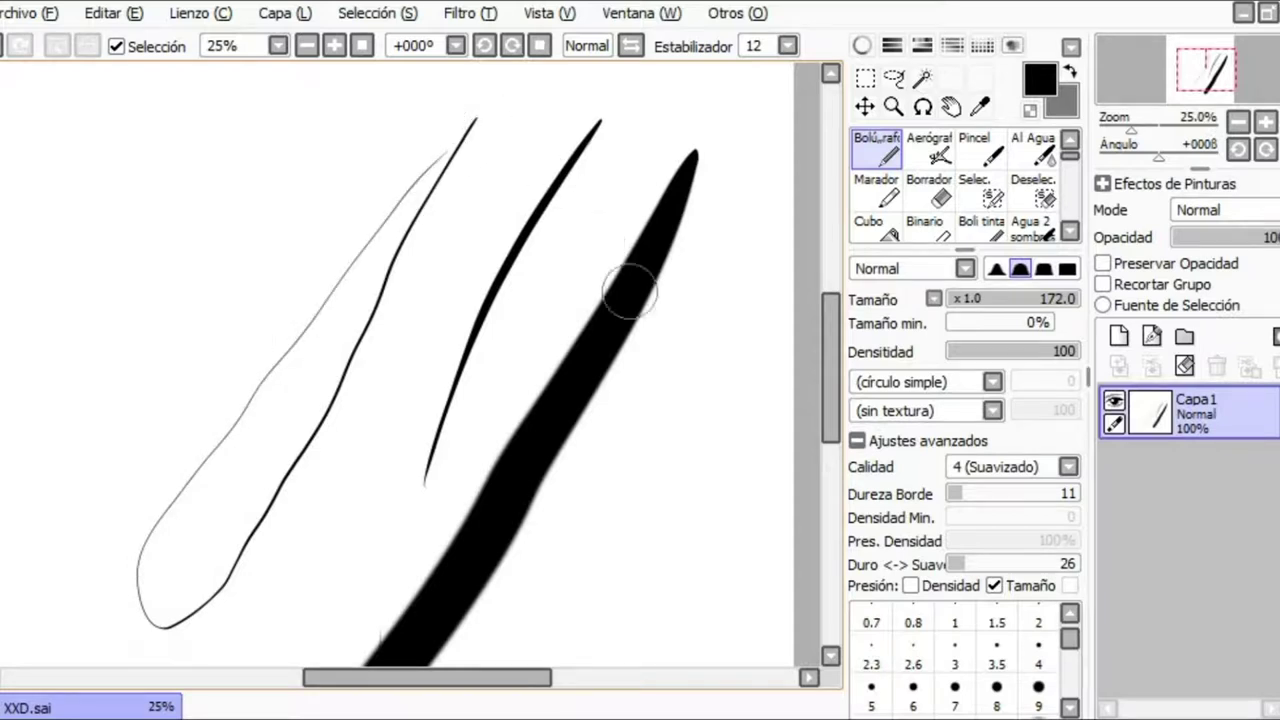
Enable pressure control for density (Densidad) and draw light-to-dark strokes and zigzag scribbles among the solid ones
{"action": "left_click", "coordinate": [912, 586]}
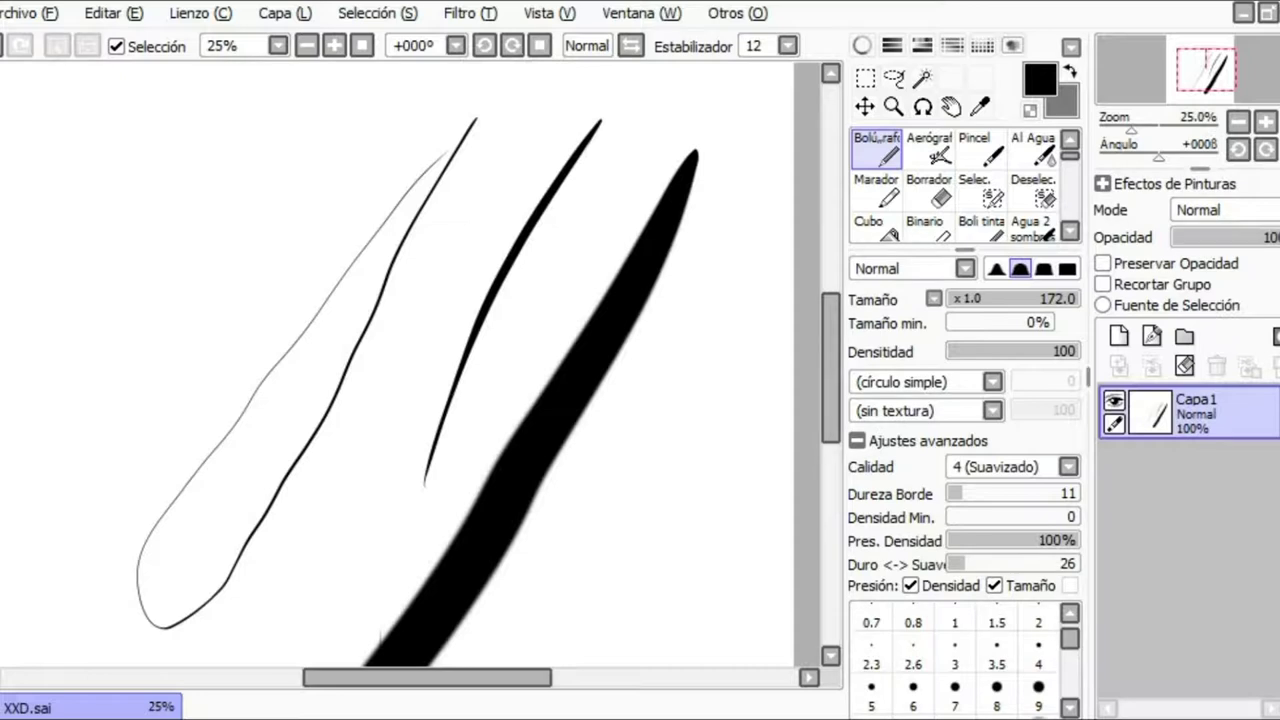
{"action": "mouse_move", "coordinate": [157, 458]}
{"action": "left_mouse_down"}
{"action": "mouse_move", "coordinate": [251, 286]}
{"action": "mouse_move", "coordinate": [335, 213]}
{"action": "mouse_move", "coordinate": [229, 411]}
{"action": "mouse_move", "coordinate": [211, 511]}
{"action": "mouse_move", "coordinate": [221, 548]}
{"action": "left_mouse_up"}
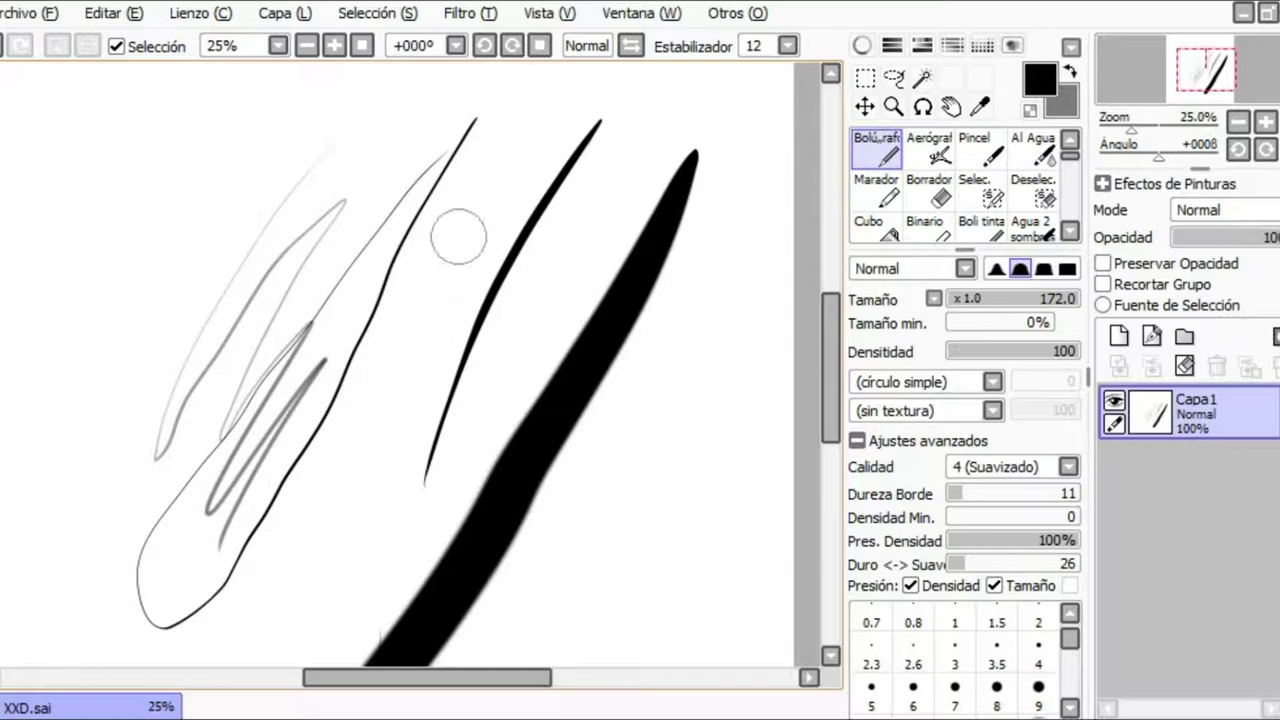
{"action": "mouse_move", "coordinate": [467, 219]}
{"action": "left_mouse_down"}
{"action": "mouse_move", "coordinate": [315, 495]}
{"action": "mouse_move", "coordinate": [385, 372]}
{"action": "left_mouse_up"}
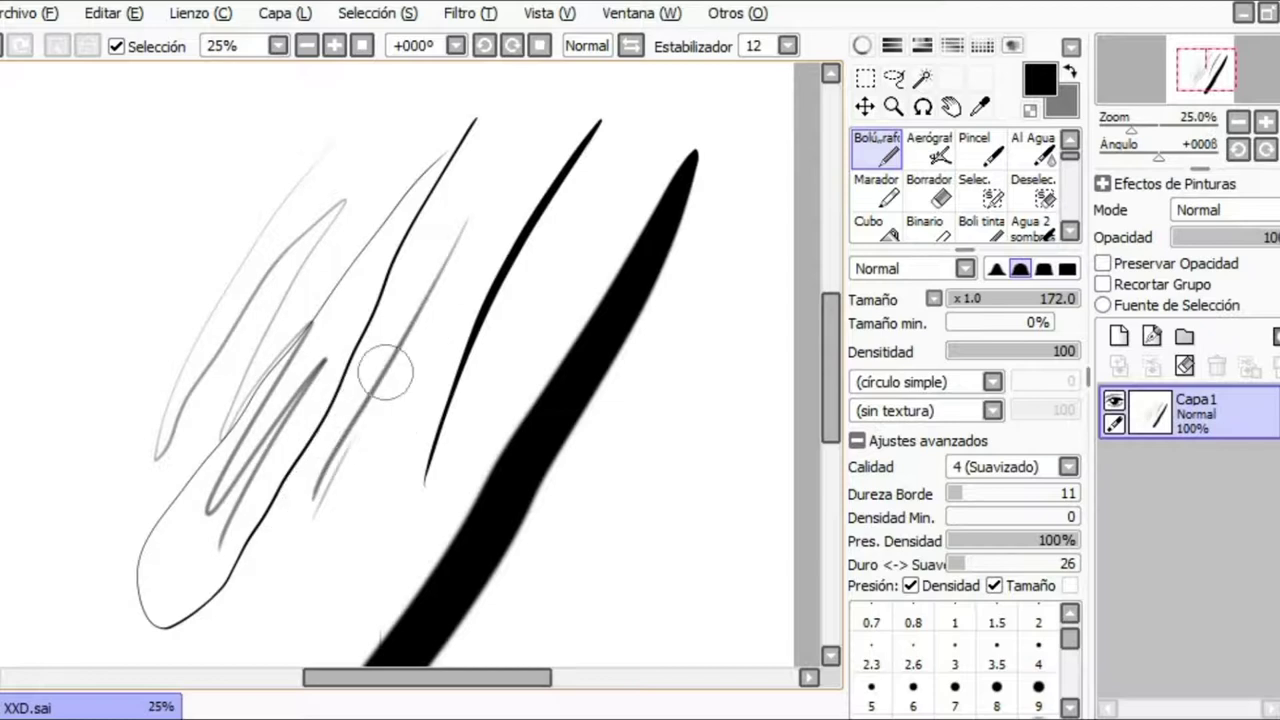
{"action": "mouse_move", "coordinate": [496, 168]}
{"action": "left_mouse_down"}
{"action": "mouse_move", "coordinate": [390, 358]}
{"action": "mouse_move", "coordinate": [303, 594]}
{"action": "mouse_move", "coordinate": [374, 518]}
{"action": "mouse_move", "coordinate": [371, 570]}
{"action": "mouse_move", "coordinate": [410, 514]}
{"action": "mouse_move", "coordinate": [403, 545]}
{"action": "mouse_move", "coordinate": [449, 485]}
{"action": "mouse_move", "coordinate": [444, 514]}
{"action": "mouse_move", "coordinate": [462, 490]}
{"action": "mouse_move", "coordinate": [466, 500]}
{"action": "mouse_move", "coordinate": [500, 455]}
{"action": "left_mouse_up"}
{"action": "mouse_move", "coordinate": [517, 508]}
{"action": "left_mouse_down"}
{"action": "mouse_move", "coordinate": [543, 491]}
{"action": "mouse_move", "coordinate": [553, 511]}
{"action": "mouse_move", "coordinate": [587, 506]}
{"action": "mouse_move", "coordinate": [626, 457]}
{"action": "mouse_move", "coordinate": [569, 596]}
{"action": "mouse_move", "coordinate": [649, 475]}
{"action": "mouse_move", "coordinate": [661, 483]}
{"action": "mouse_move", "coordinate": [643, 535]}
{"action": "mouse_move", "coordinate": [680, 560]}
{"action": "left_mouse_up"}
Turn off pressure control for density and bring the whole group of strokes into view
{"action": "left_click", "coordinate": [911, 586]}
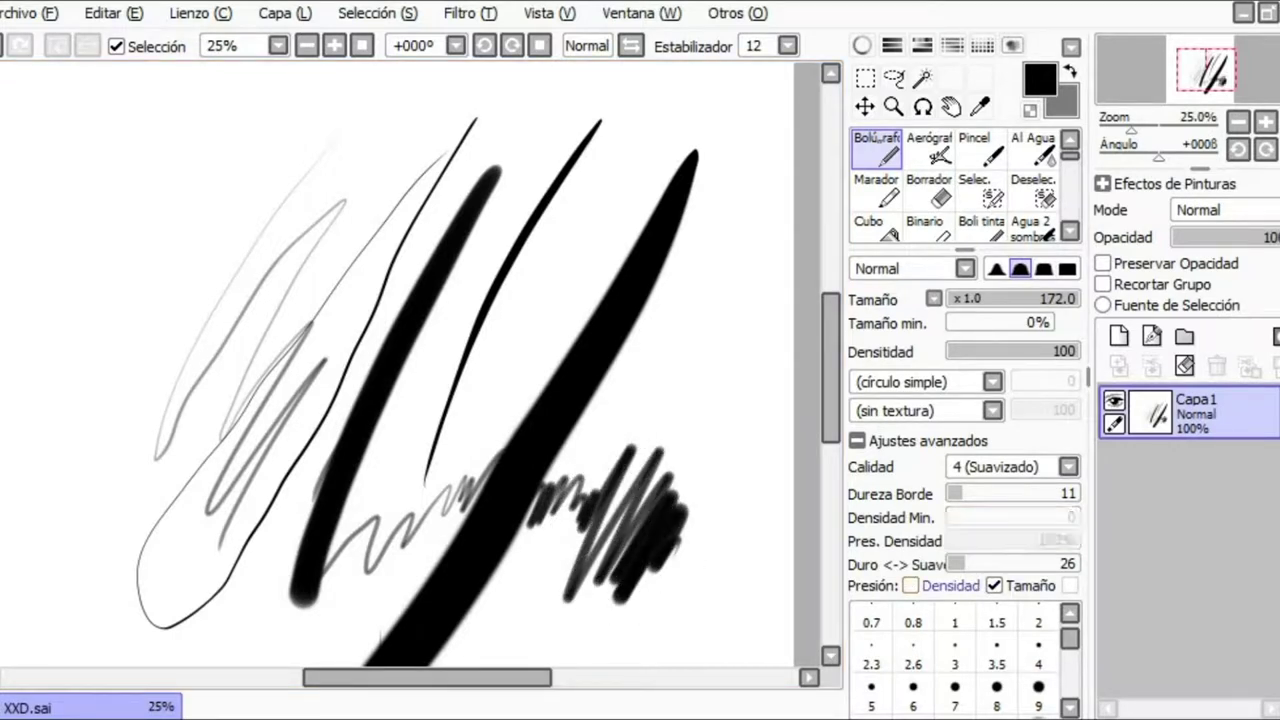
{"action": "left_click_drag", "start_coordinate": [781, 383], "coordinate": [727, 350]}
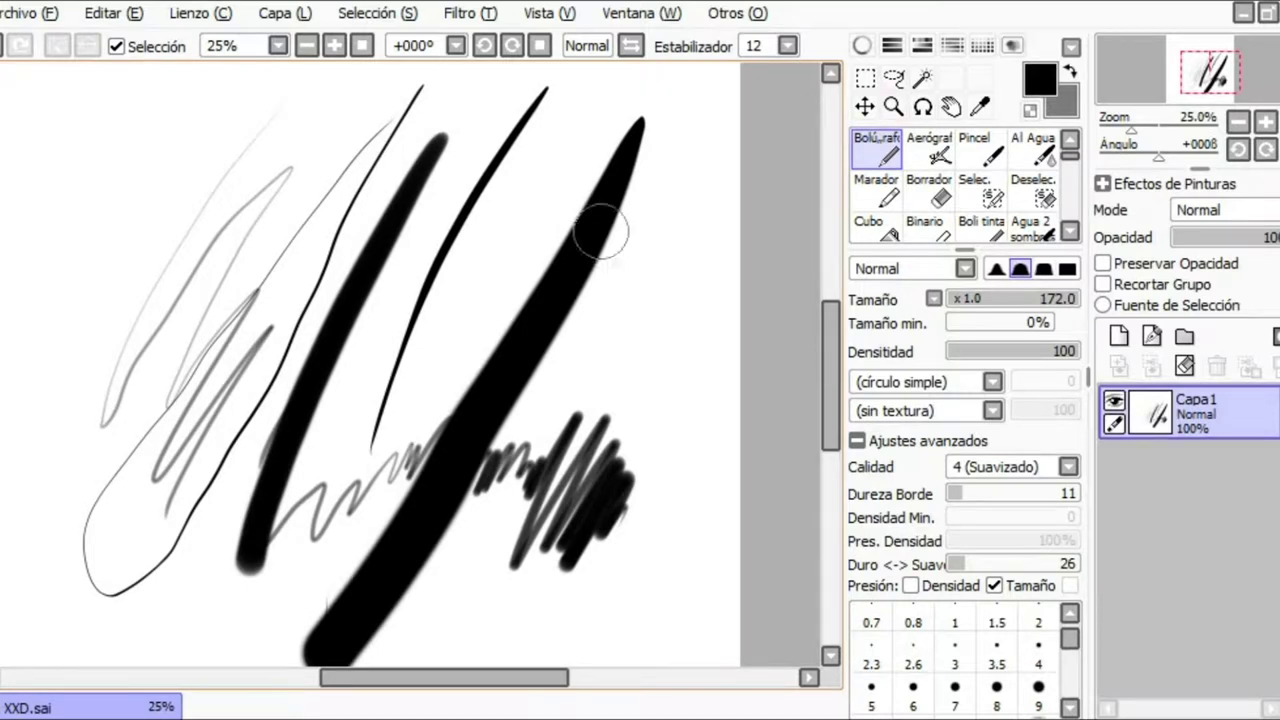
{"action": "left_click_drag", "start_coordinate": [554, 352], "coordinate": [605, 335]}
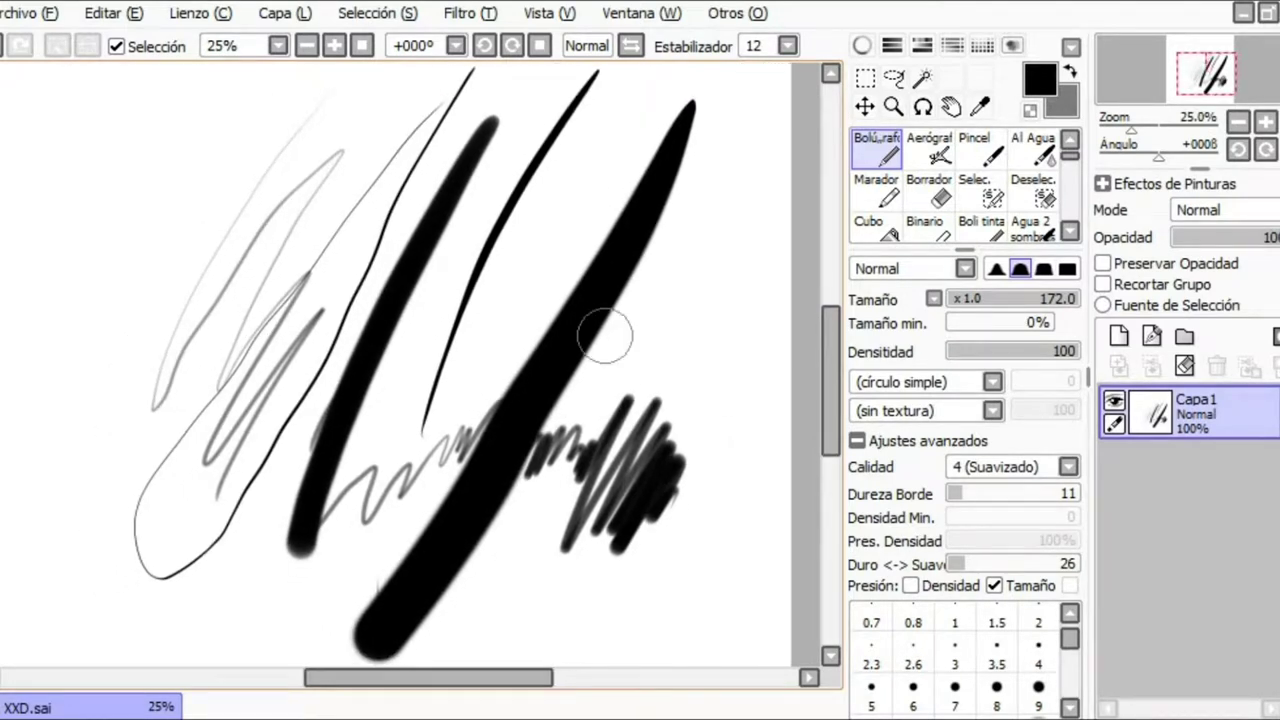
Look through the list of preset brush sizes
{"action": "mouse_move", "coordinate": [1070, 638]}
{"action": "left_mouse_down"}
{"action": "mouse_move", "coordinate": [1070, 689]}
{"action": "mouse_move", "coordinate": [1070, 640]}
{"action": "mouse_move", "coordinate": [1070, 668]}
{"action": "left_mouse_up"}
{"action": "scroll", "coordinate": [965, 660], "scroll_direction": "up", "scroll_amount": 3}
{"action": "scroll", "coordinate": [965, 660], "scroll_direction": "down", "scroll_amount": 3}
{"action": "scroll", "coordinate": [965, 660], "scroll_direction": "up", "scroll_amount": 2}
{"action": "scroll", "coordinate": [965, 660], "scroll_direction": "up", "scroll_amount": 1}
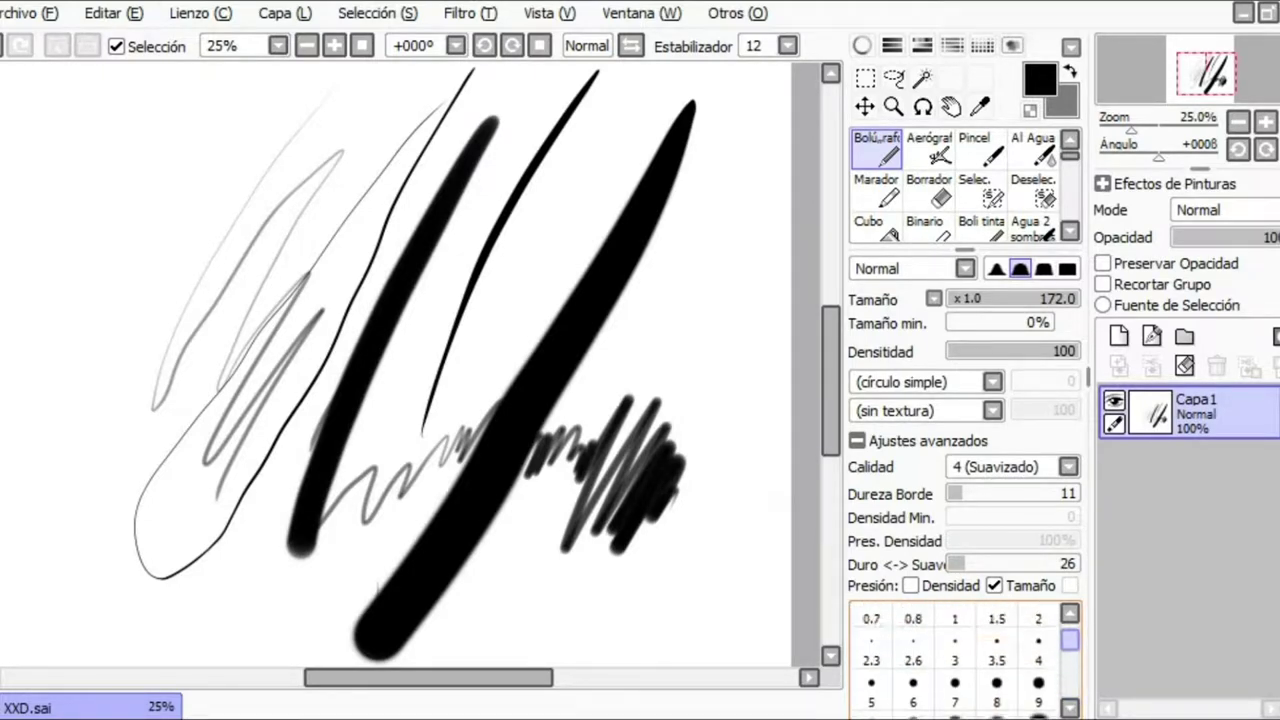
Try several preset brush sizes from the size list, including 50 and 40
{"action": "mouse_move", "coordinate": [1070, 636]}
{"action": "left_mouse_down"}
{"action": "mouse_move", "coordinate": [1070, 684]}
{"action": "mouse_move", "coordinate": [1070, 636]}
{"action": "left_mouse_up"}
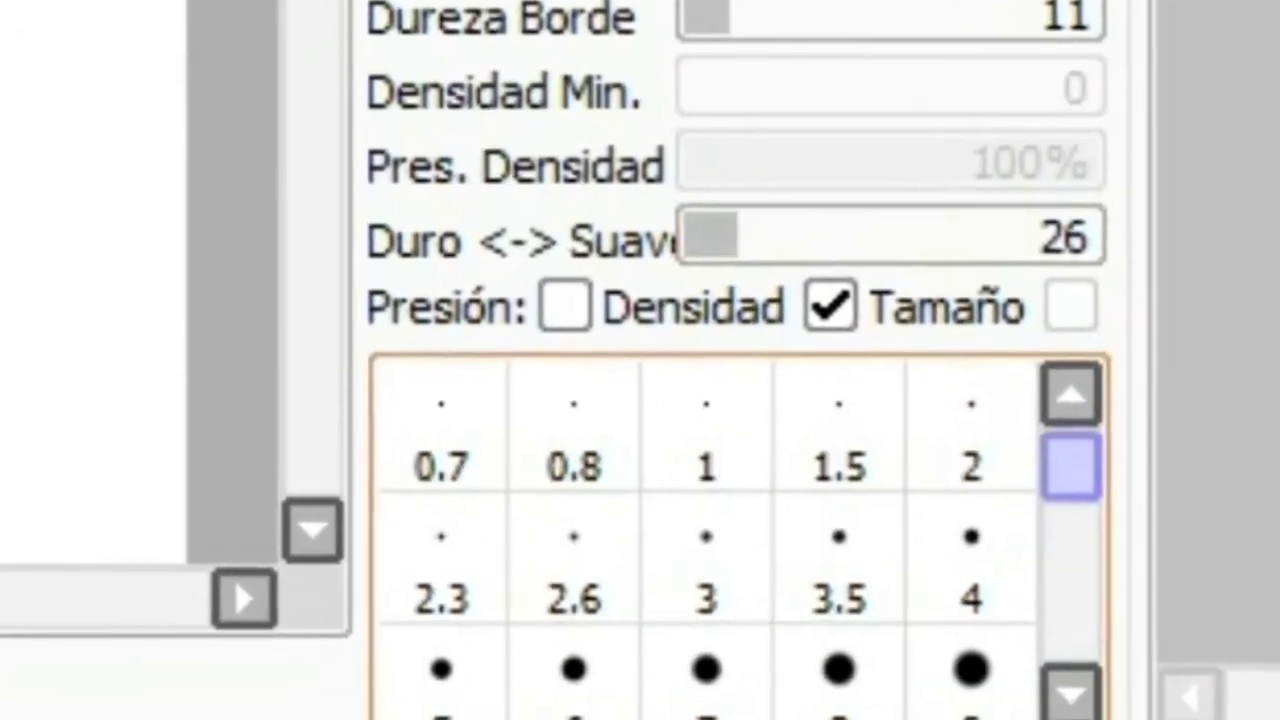
{"action": "left_click_drag", "start_coordinate": [1070, 466], "coordinate": [1070, 572]}
{"action": "left_click", "coordinate": [972, 482]}
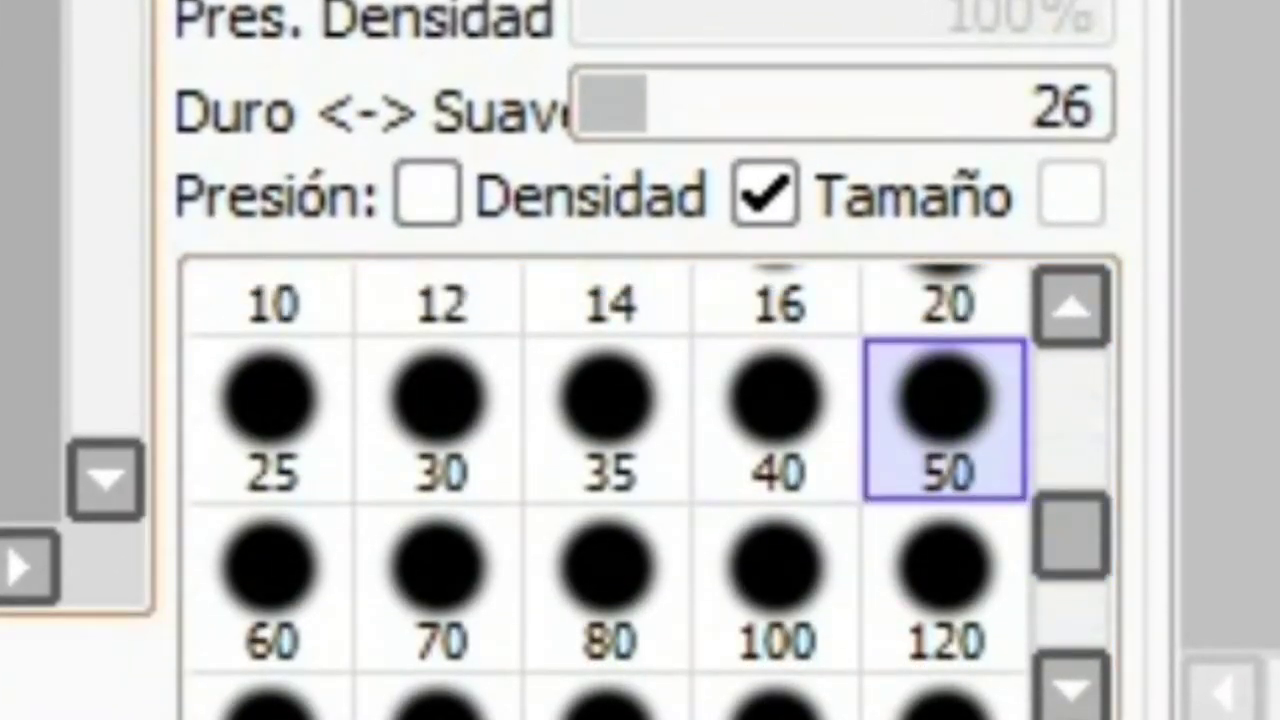
{"action": "left_click", "coordinate": [777, 420]}
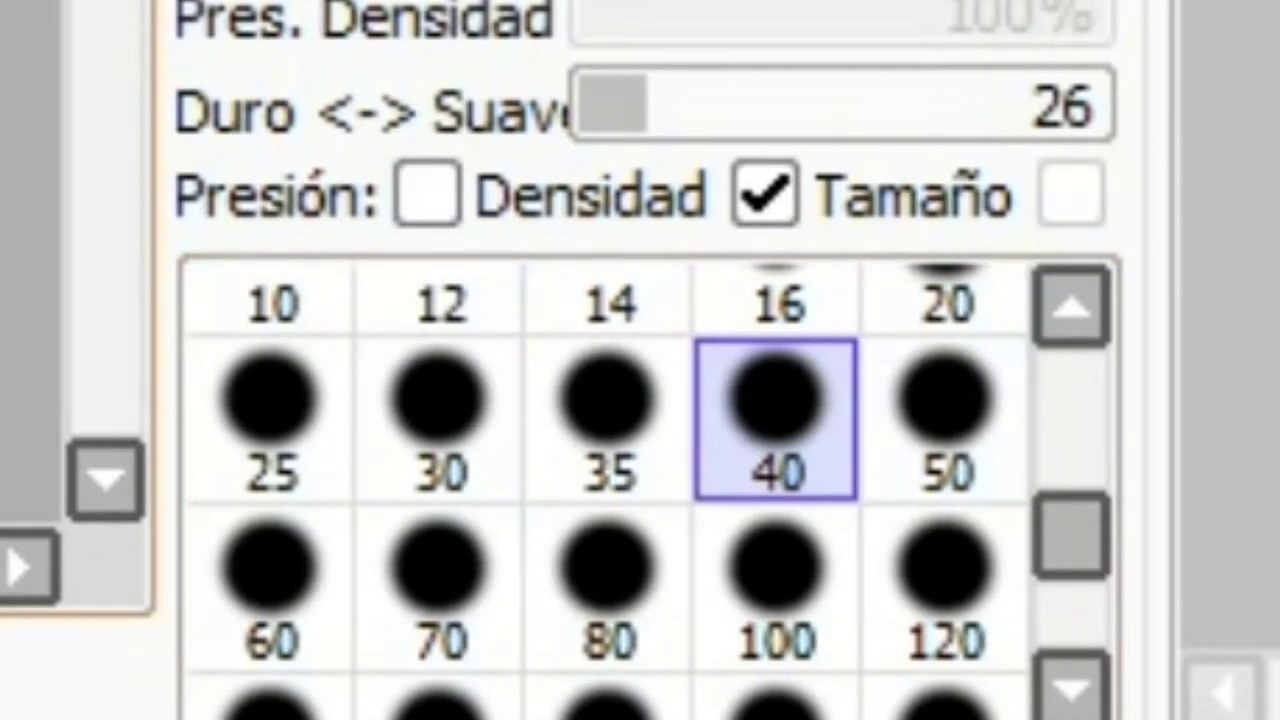
{"action": "left_click", "coordinate": [608, 586]}
{"action": "left_click", "coordinate": [440, 420]}
{"action": "left_click_drag", "start_coordinate": [1071, 536], "coordinate": [1071, 399]}
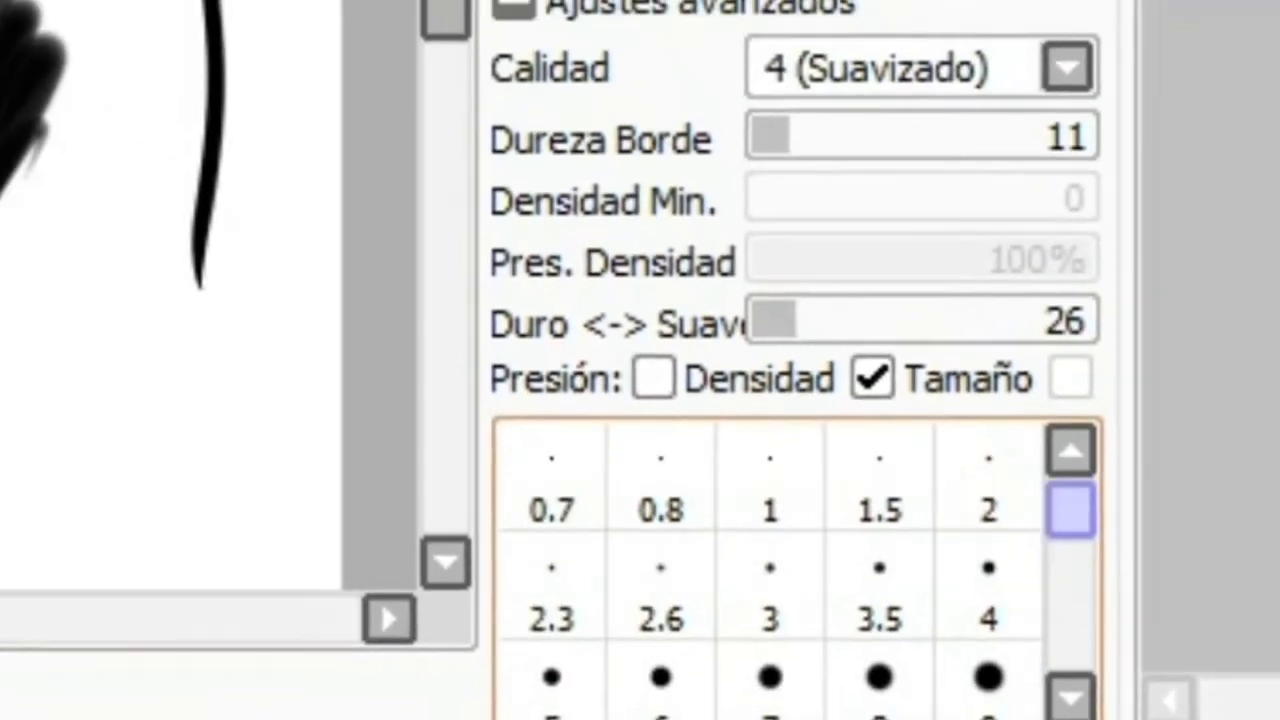
Draw curved black strokes beside the dark scribbles and select the preset brush size 16
{"action": "left_click_drag", "start_coordinate": [742, 196], "coordinate": [710, 196]}
{"action": "left_click_drag", "start_coordinate": [496, 227], "coordinate": [542, 265]}
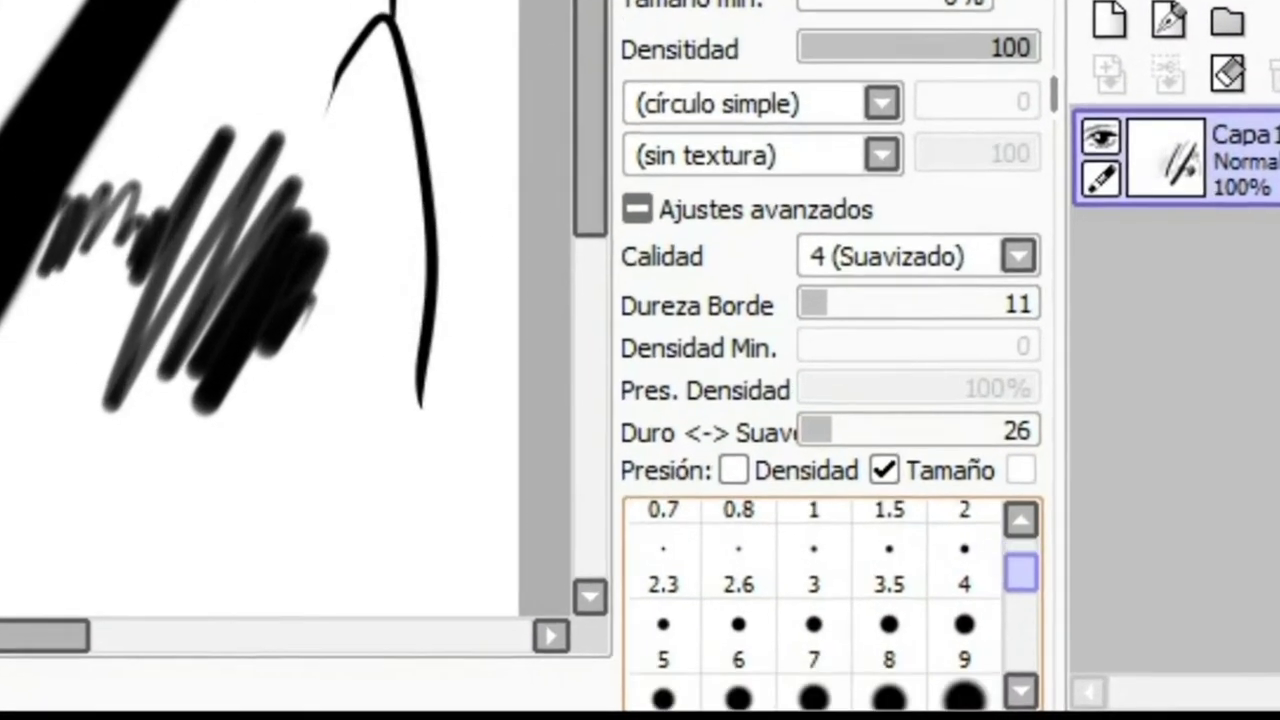
{"action": "scroll", "coordinate": [955, 660], "scroll_direction": "down", "scroll_amount": 2}
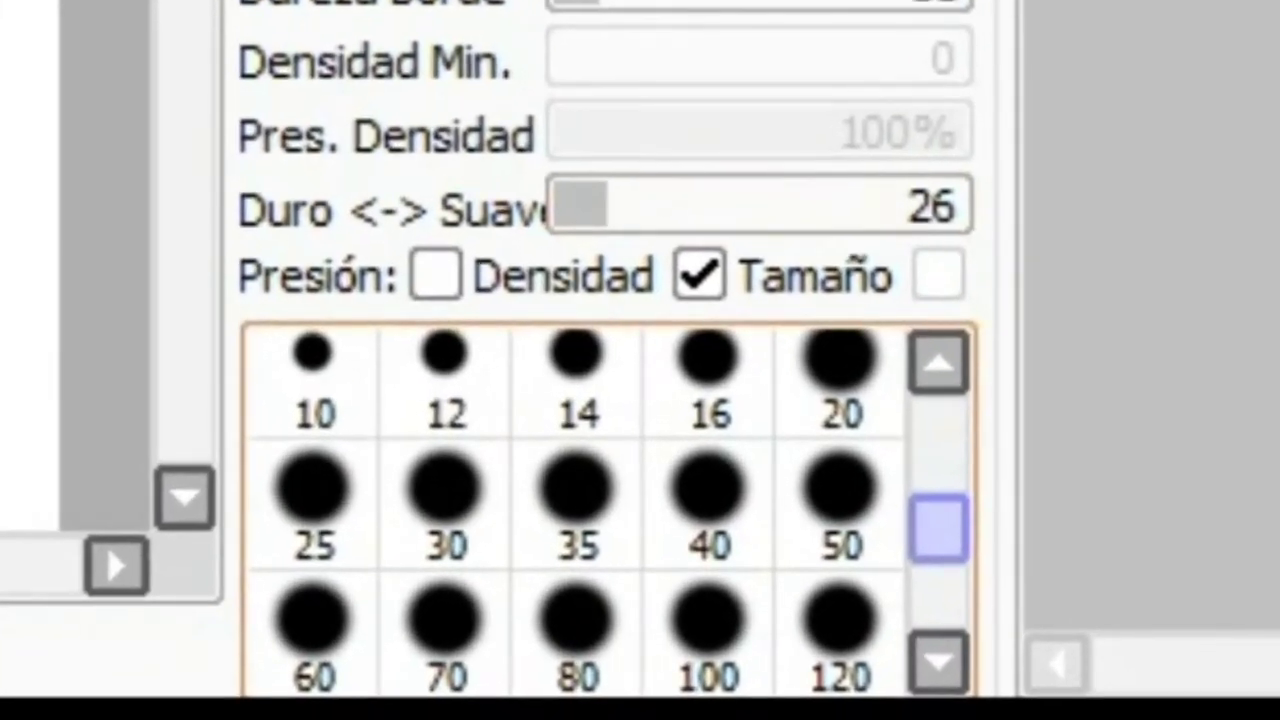
{"action": "left_click_drag", "start_coordinate": [955, 546], "coordinate": [955, 539]}
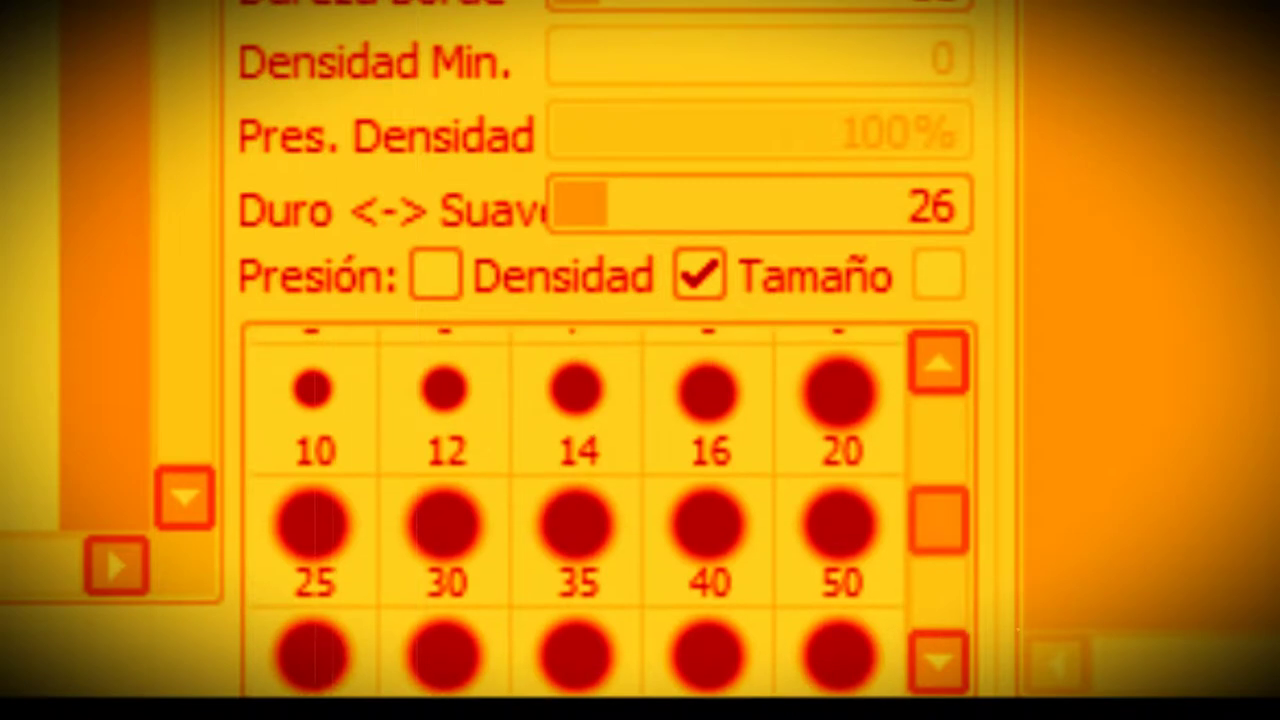
{"action": "left_click", "coordinate": [745, 405]}
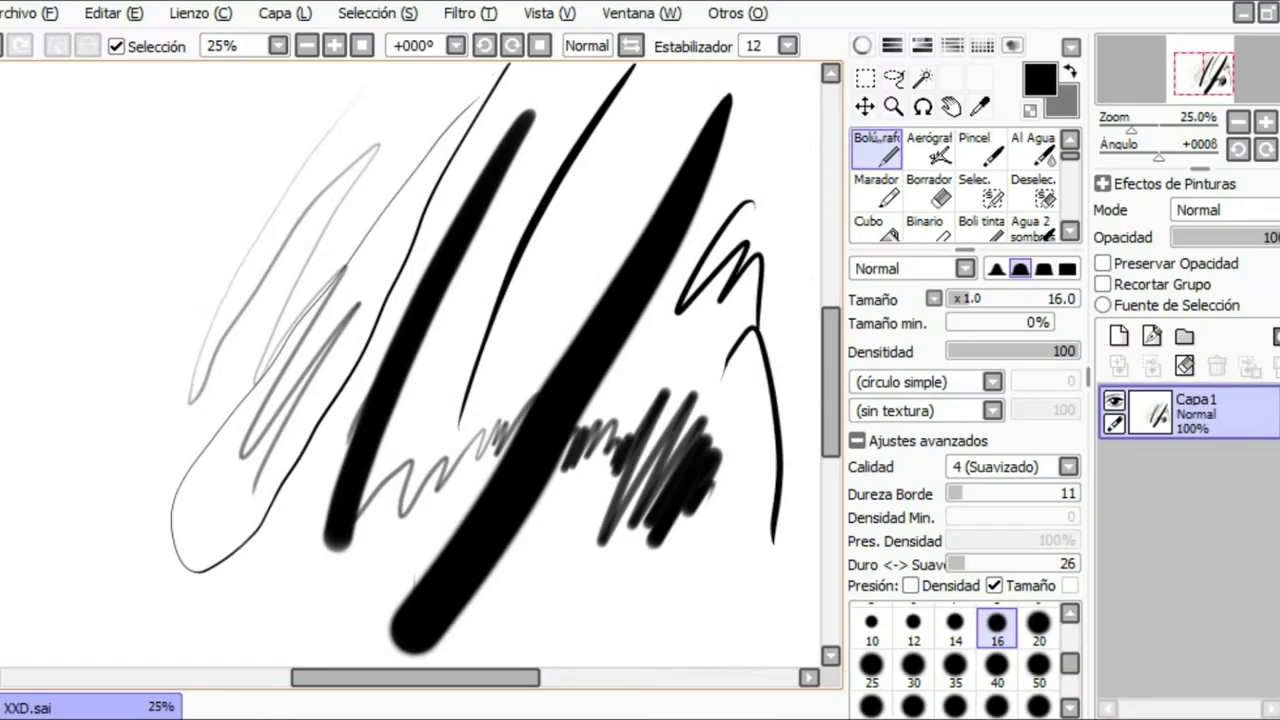
Try resizing the brush directly on the canvas to 15 and undo the test stroke
{"action": "left_click_drag", "start_coordinate": [463, 278], "coordinate": [528, 343]}
{"action": "left_click", "coordinate": [464, 163], "text": "ctrl+alt"}
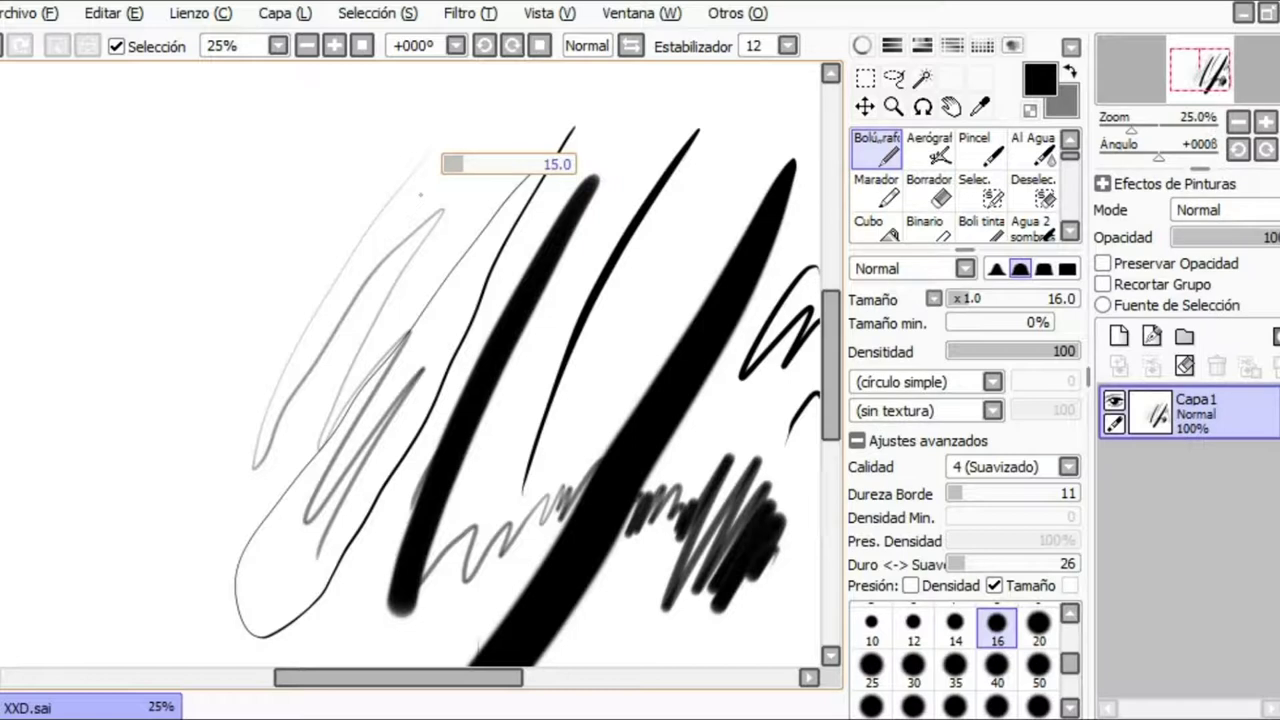
{"action": "mouse_move", "coordinate": [366, 132]}
{"action": "left_mouse_down"}
{"action": "mouse_move", "coordinate": [300, 315]}
{"action": "mouse_move", "coordinate": [307, 268]}
{"action": "left_mouse_up"}
{"action": "key", "text": "ctrl+z"}
{"action": "mouse_move", "coordinate": [450, 400]}
{"action": "left_mouse_down"}
{"action": "mouse_move", "coordinate": [413, 239]}
{"action": "mouse_move", "coordinate": [379, 318]}
{"action": "left_mouse_up"}
Choose the preset brush size 50 and return to the smallest sizes in the list
{"action": "left_click", "coordinate": [1038, 669]}
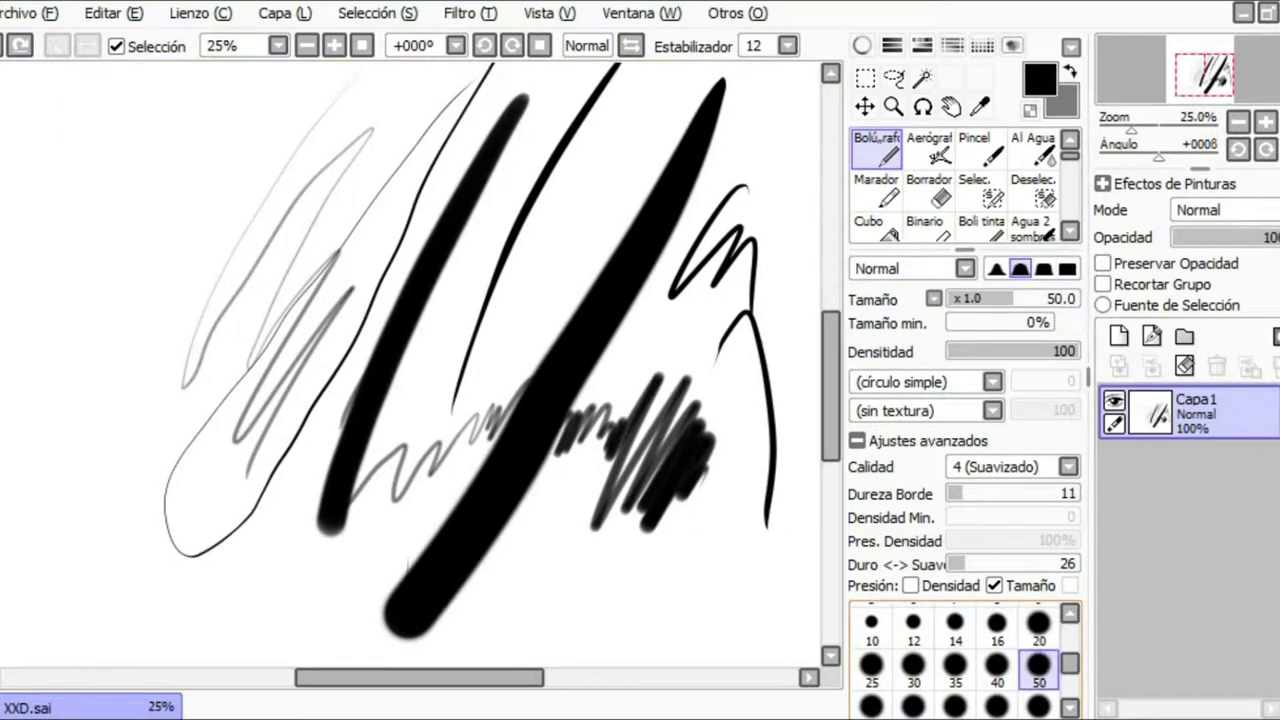
{"action": "scroll", "coordinate": [965, 660], "scroll_direction": "up", "scroll_amount": 3}
{"action": "scroll", "coordinate": [965, 660], "scroll_direction": "up", "scroll_amount": 2}
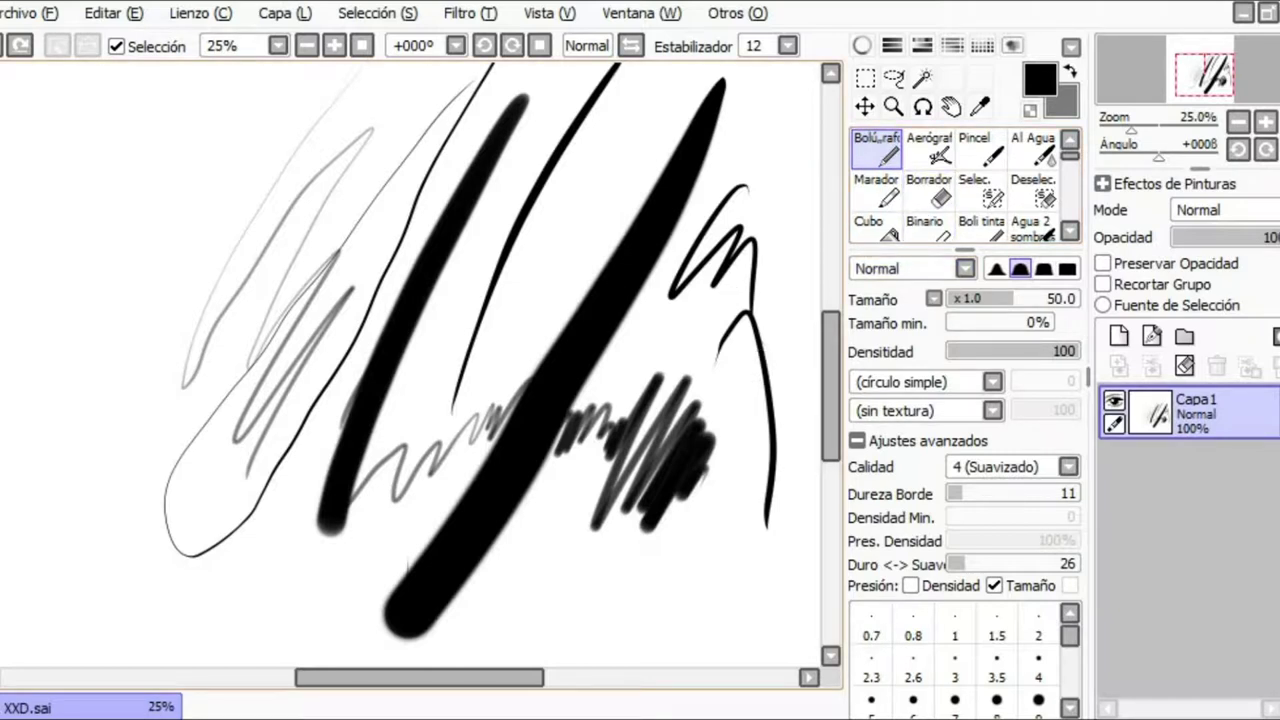
Clear all strokes from the layer Capa1 with the whole canvas in view
{"action": "scroll", "coordinate": [760, 356], "scroll_direction": "down", "scroll_amount": 2}
{"action": "left_click_drag", "start_coordinate": [715, 231], "coordinate": [656, 263]}
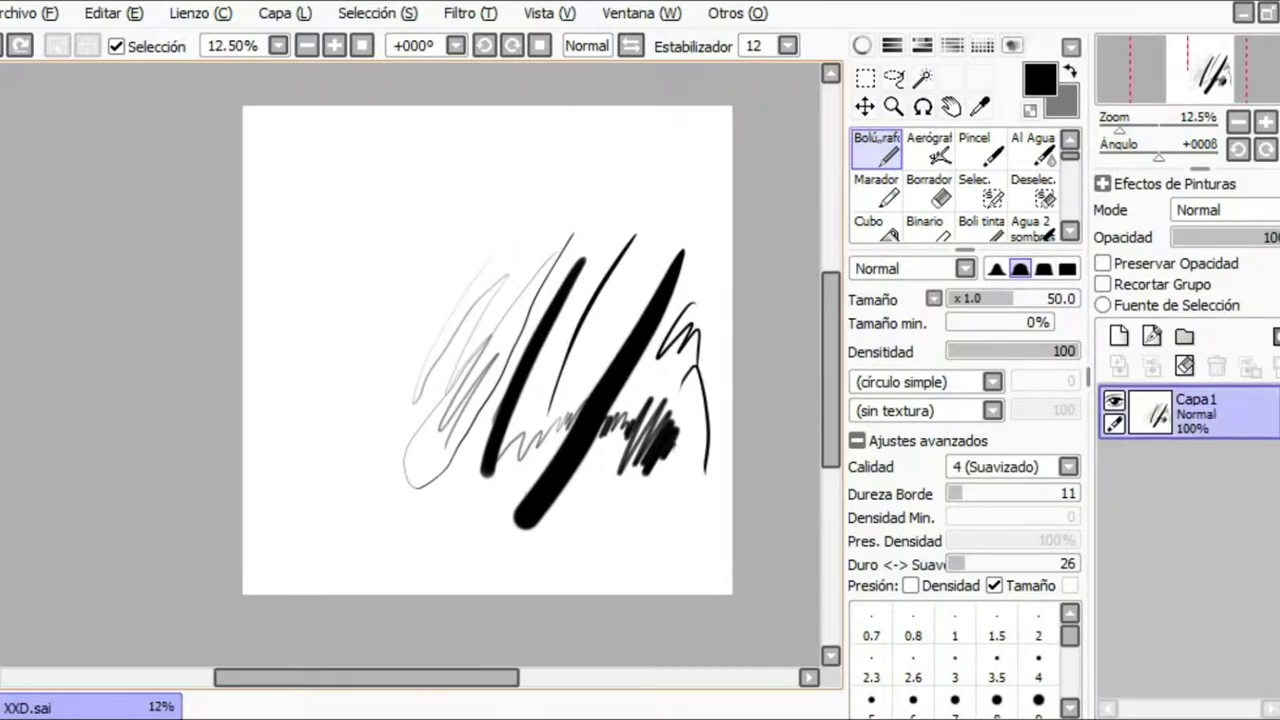
{"action": "left_click", "coordinate": [1184, 366]}
{"action": "left_click_drag", "start_coordinate": [686, 333], "coordinate": [669, 327]}
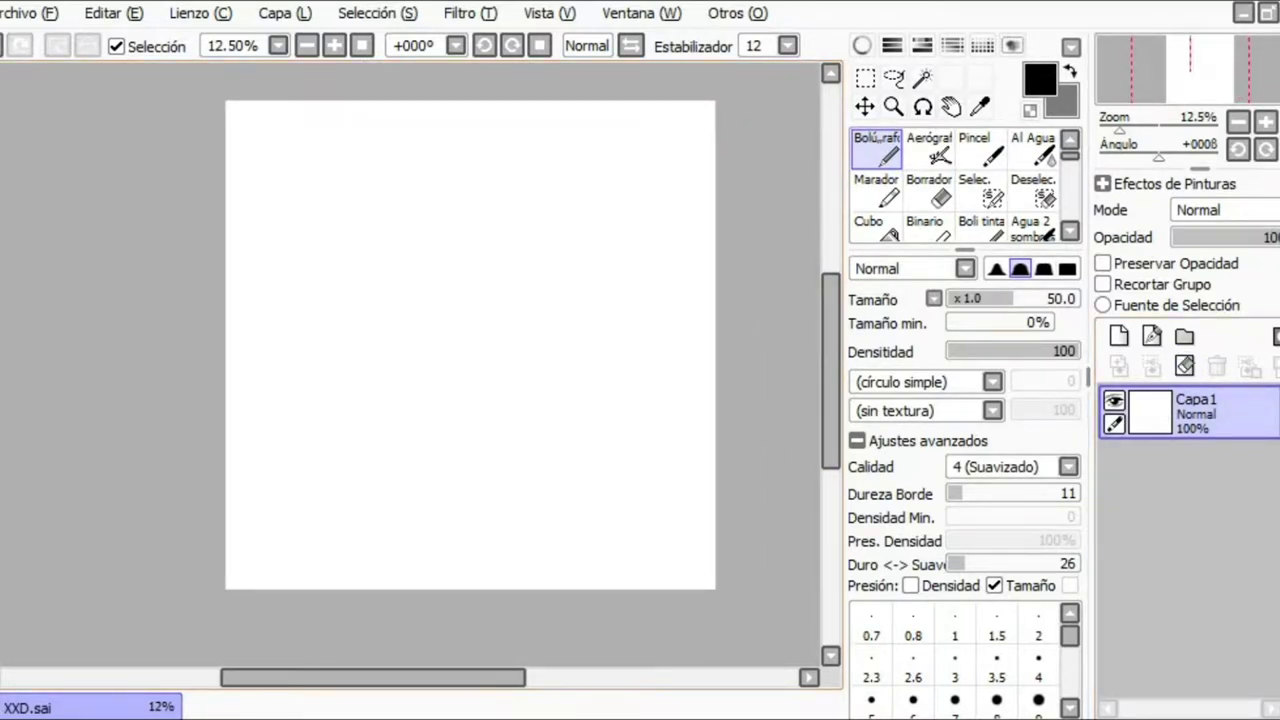
Enlarge the brush list and look through the available brushes
{"action": "left_click_drag", "start_coordinate": [964, 250], "coordinate": [964, 435]}
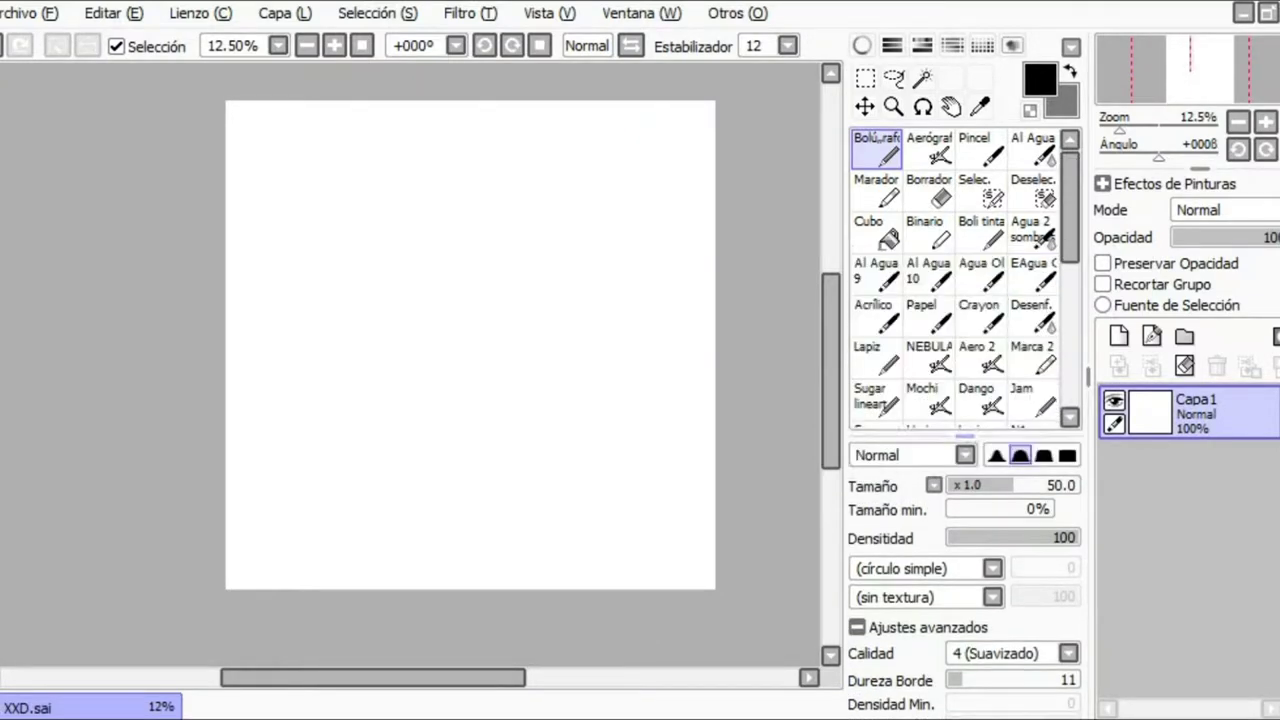
{"action": "left_click_drag", "start_coordinate": [1070, 206], "coordinate": [1070, 315]}
{"action": "scroll", "coordinate": [998, 212], "scroll_direction": "up", "scroll_amount": 5}
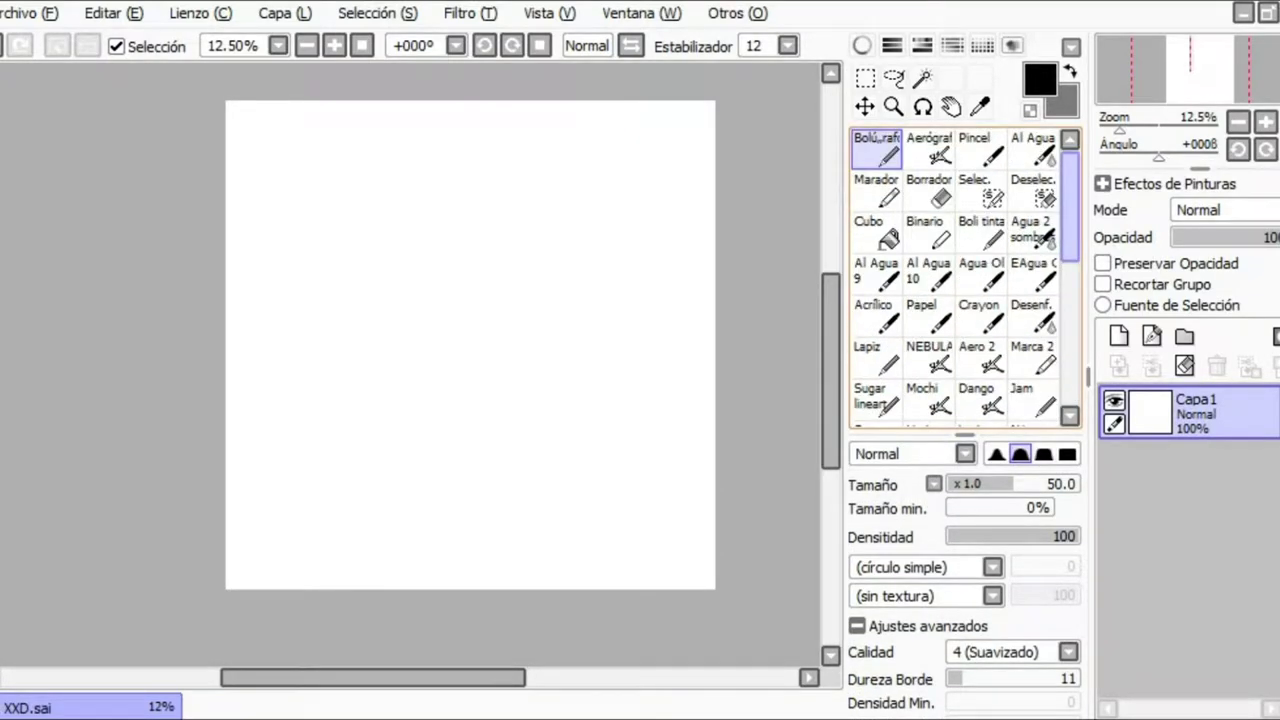
{"action": "mouse_move", "coordinate": [1070, 215]}
{"action": "left_mouse_down"}
{"action": "mouse_move", "coordinate": [1070, 320]}
{"action": "mouse_move", "coordinate": [1070, 142]}
{"action": "left_mouse_up"}
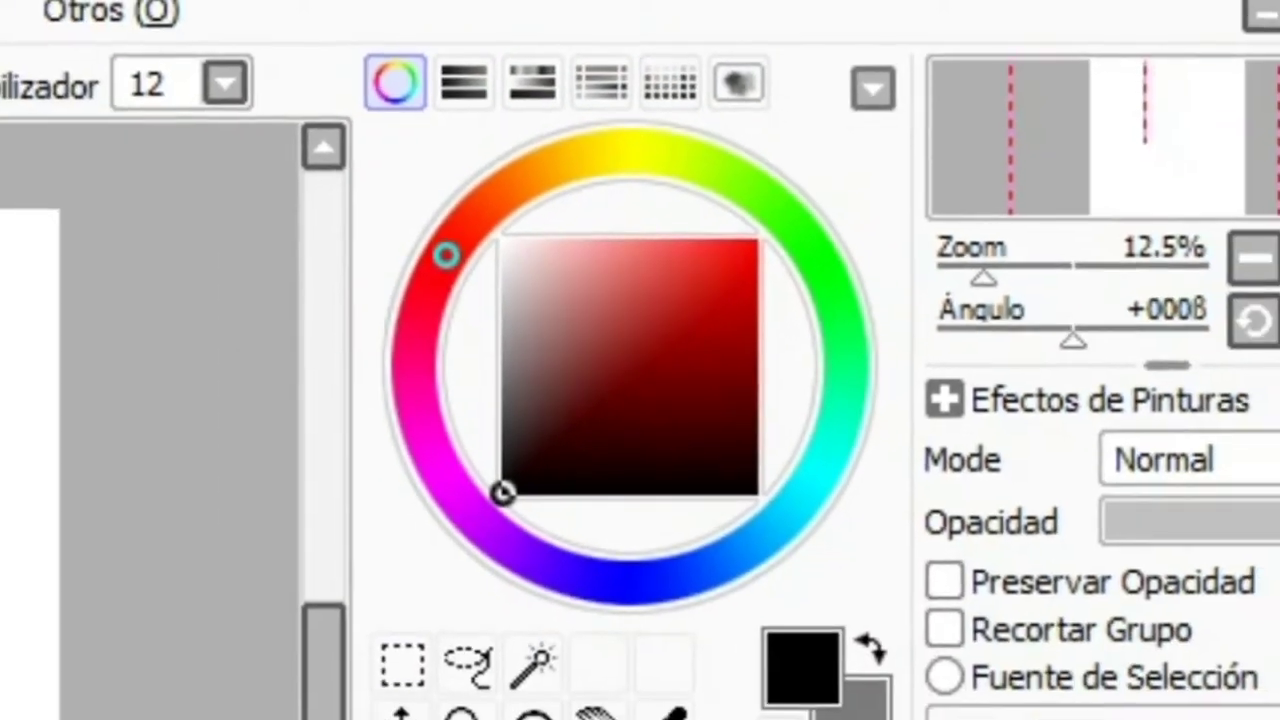
Pick a bright crimson on the colour wheel and shift it to a darker purple
{"action": "mouse_move", "coordinate": [447, 255]}
{"action": "left_mouse_down"}
{"action": "mouse_move", "coordinate": [599, 148]}
{"action": "mouse_move", "coordinate": [724, 172]}
{"action": "mouse_move", "coordinate": [842, 315]}
{"action": "mouse_move", "coordinate": [773, 530]}
{"action": "mouse_move", "coordinate": [603, 560]}
{"action": "mouse_move", "coordinate": [427, 313]}
{"action": "left_mouse_up"}
{"action": "mouse_move", "coordinate": [507, 476]}
{"action": "left_mouse_down"}
{"action": "mouse_move", "coordinate": [506, 460]}
{"action": "mouse_move", "coordinate": [658, 295]}
{"action": "left_mouse_up"}
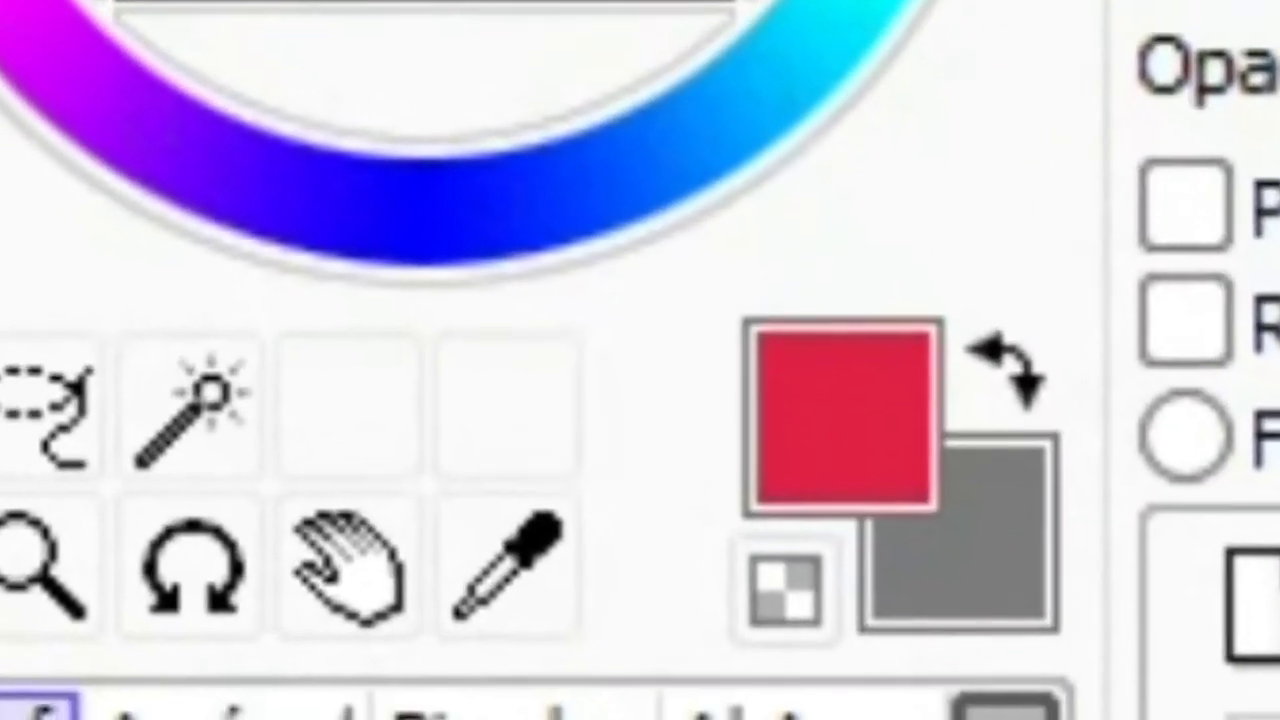
{"action": "mouse_move", "coordinate": [671, 0]}
{"action": "left_mouse_down"}
{"action": "mouse_move", "coordinate": [520, 0]}
{"action": "mouse_move", "coordinate": [740, 0]}
{"action": "mouse_move", "coordinate": [563, 0]}
{"action": "mouse_move", "coordinate": [943, 175]}
{"action": "mouse_move", "coordinate": [847, 283]}
{"action": "left_mouse_up"}
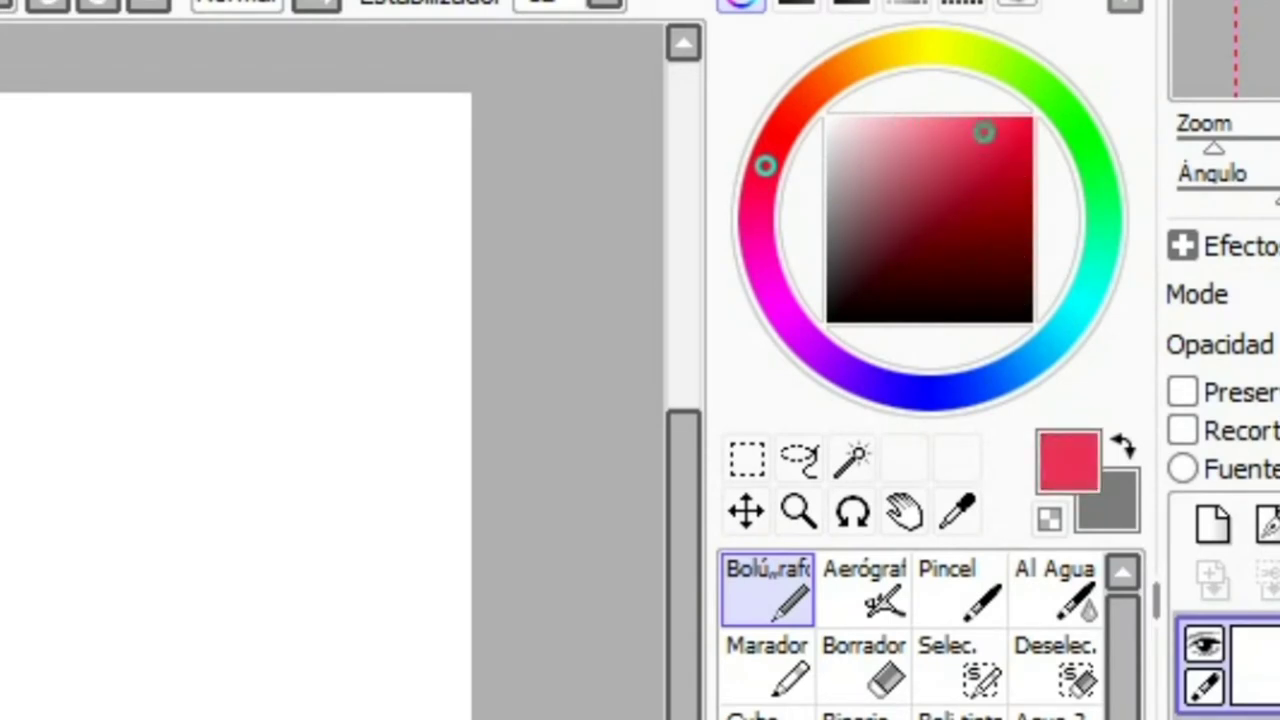
{"action": "mouse_move", "coordinate": [957, 173]}
{"action": "left_mouse_down"}
{"action": "mouse_move", "coordinate": [983, 163]}
{"action": "mouse_move", "coordinate": [964, 168]}
{"action": "mouse_move", "coordinate": [997, 131]}
{"action": "left_mouse_up"}
{"action": "mouse_move", "coordinate": [766, 166]}
{"action": "left_mouse_down"}
{"action": "mouse_move", "coordinate": [917, 49]}
{"action": "mouse_move", "coordinate": [1040, 86]}
{"action": "mouse_move", "coordinate": [1099, 185]}
{"action": "mouse_move", "coordinate": [1083, 297]}
{"action": "mouse_move", "coordinate": [994, 377]}
{"action": "mouse_move", "coordinate": [869, 380]}
{"action": "mouse_move", "coordinate": [799, 334]}
{"action": "left_mouse_up"}
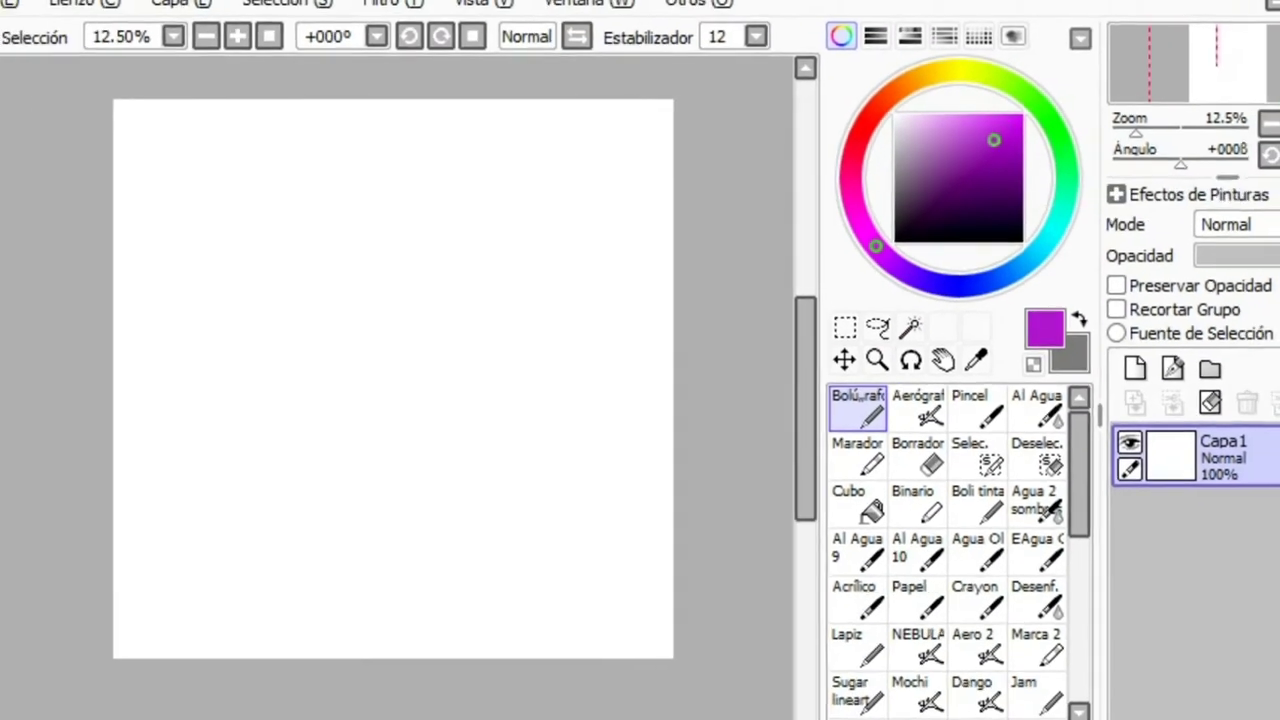
{"action": "left_click_drag", "start_coordinate": [994, 140], "coordinate": [963, 180]}
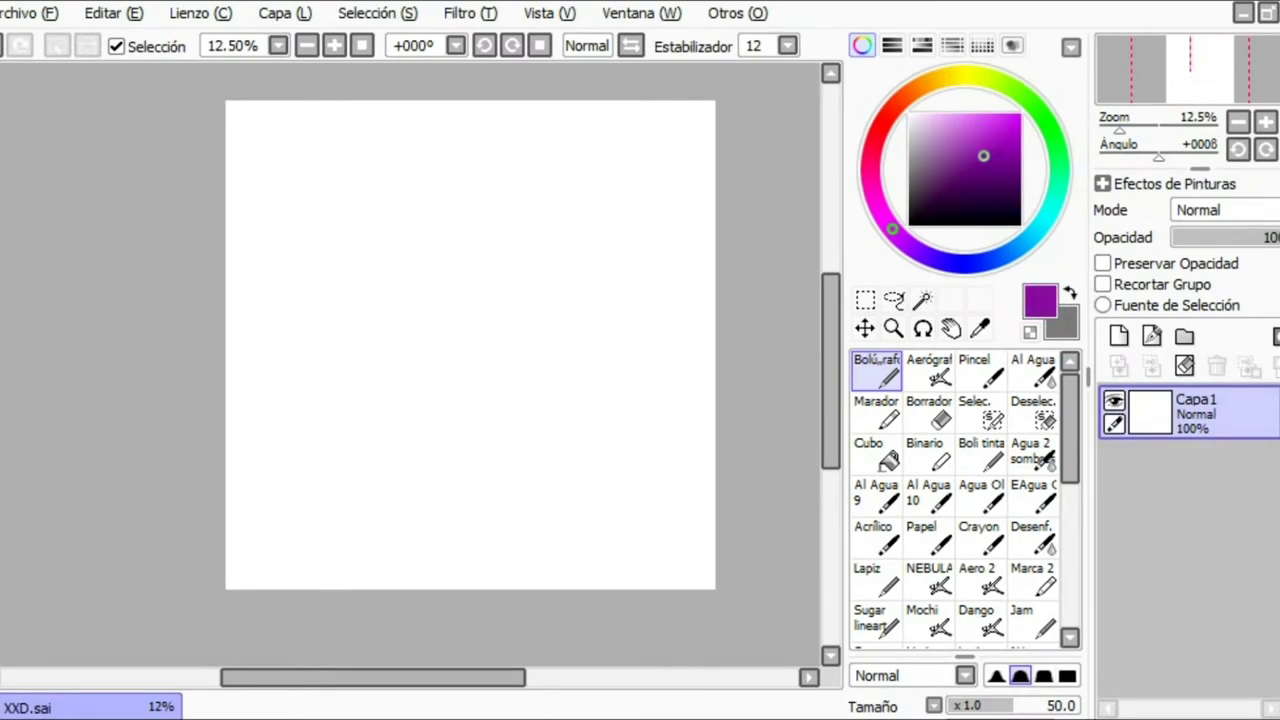
Shift the foreground colour's hue through green and red to orange on the colour wheel
{"action": "mouse_move", "coordinate": [892, 228]}
{"action": "left_mouse_down"}
{"action": "mouse_move", "coordinate": [947, 77]}
{"action": "mouse_move", "coordinate": [1043, 119]}
{"action": "left_mouse_up"}
{"action": "mouse_move", "coordinate": [1058, 184]}
{"action": "left_mouse_down"}
{"action": "mouse_move", "coordinate": [1051, 209]}
{"action": "mouse_move", "coordinate": [1035, 110]}
{"action": "mouse_move", "coordinate": [966, 74]}
{"action": "mouse_move", "coordinate": [1028, 101]}
{"action": "mouse_move", "coordinate": [1058, 179]}
{"action": "mouse_move", "coordinate": [983, 77]}
{"action": "mouse_move", "coordinate": [1041, 115]}
{"action": "left_mouse_up"}
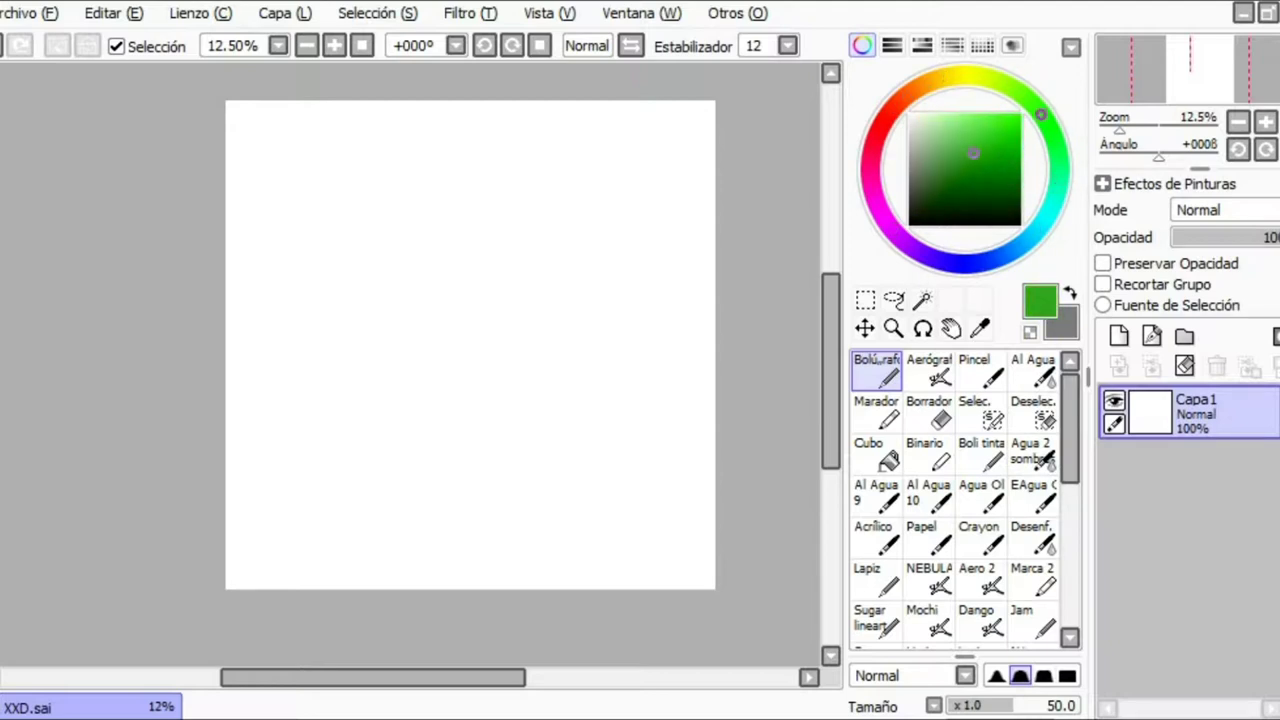
{"action": "mouse_move", "coordinate": [1058, 182]}
{"action": "left_mouse_down"}
{"action": "mouse_move", "coordinate": [931, 80]}
{"action": "mouse_move", "coordinate": [1015, 89]}
{"action": "mouse_move", "coordinate": [1053, 203]}
{"action": "mouse_move", "coordinate": [874, 192]}
{"action": "mouse_move", "coordinate": [997, 81]}
{"action": "mouse_move", "coordinate": [1044, 119]}
{"action": "left_mouse_up"}
{"action": "mouse_move", "coordinate": [1058, 181]}
{"action": "left_mouse_down"}
{"action": "mouse_move", "coordinate": [968, 264]}
{"action": "mouse_move", "coordinate": [886, 117]}
{"action": "left_mouse_up"}
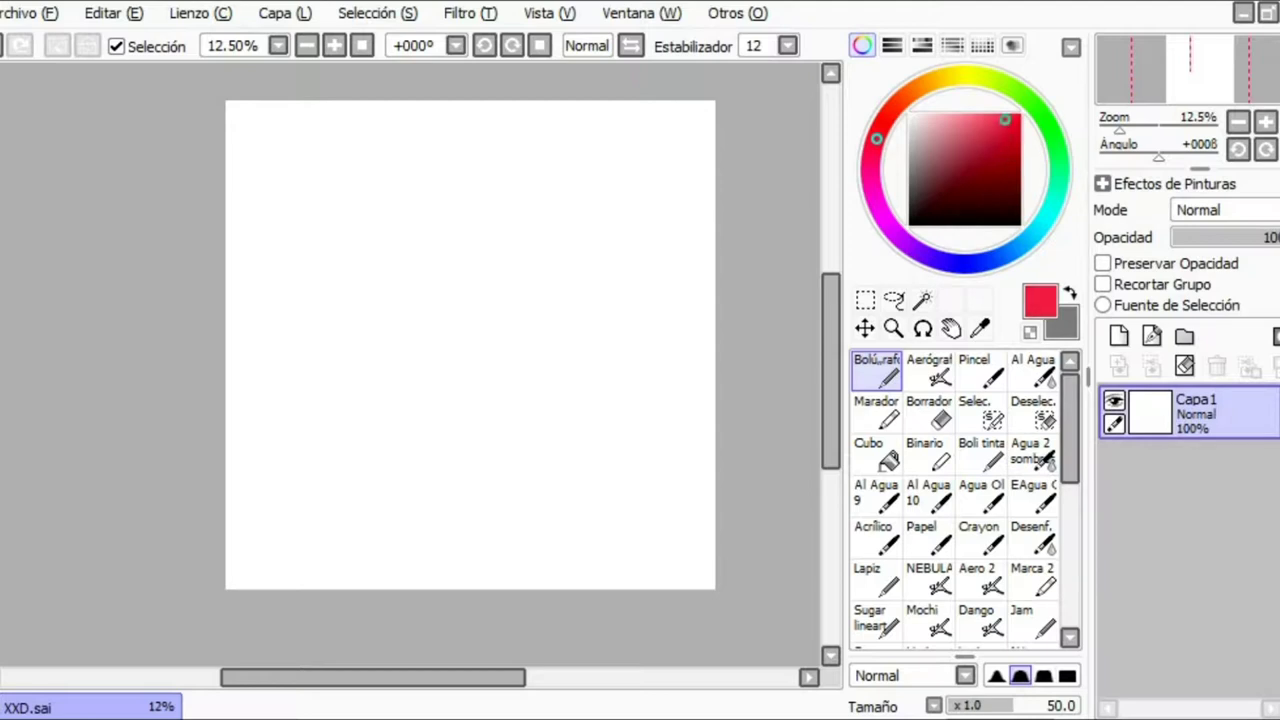
{"action": "mouse_move", "coordinate": [876, 138]}
{"action": "left_mouse_down"}
{"action": "mouse_move", "coordinate": [941, 78]}
{"action": "mouse_move", "coordinate": [904, 96]}
{"action": "left_mouse_up"}
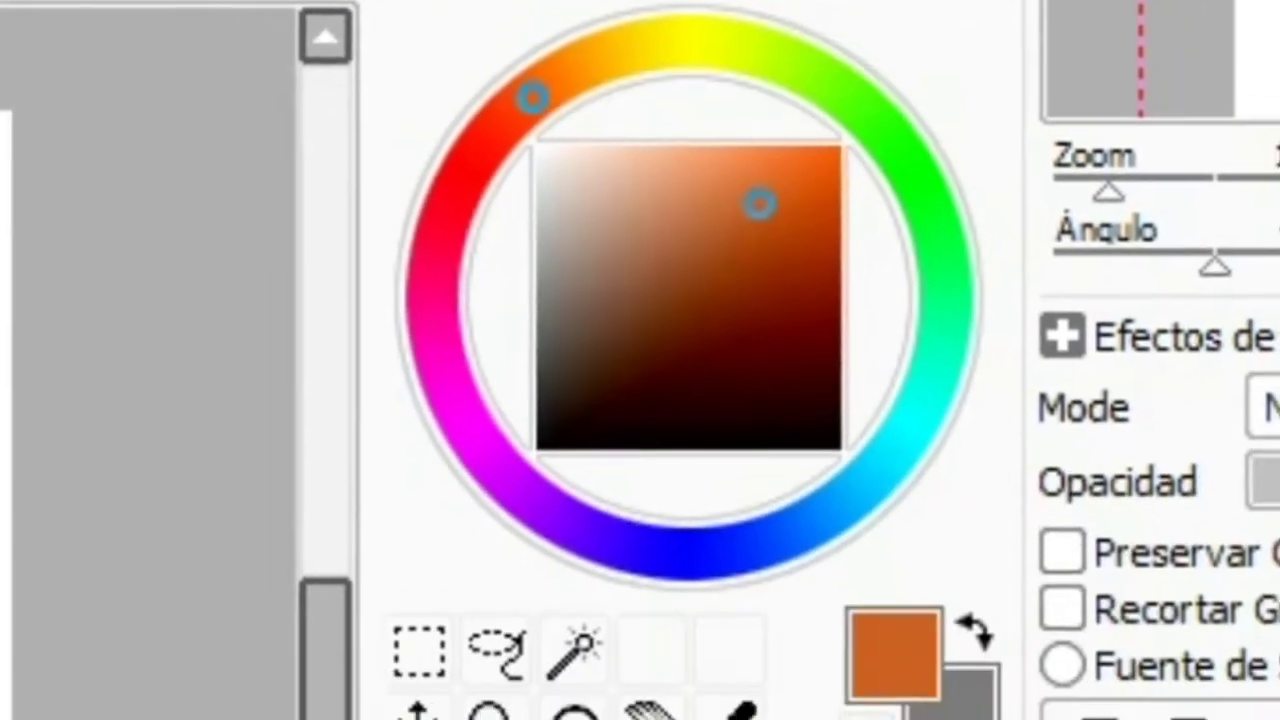
Display the RGB sliders and mix a lighter orange with green 152 and blue 98, adjusting the red value
{"action": "left_click", "coordinate": [458, 129]}
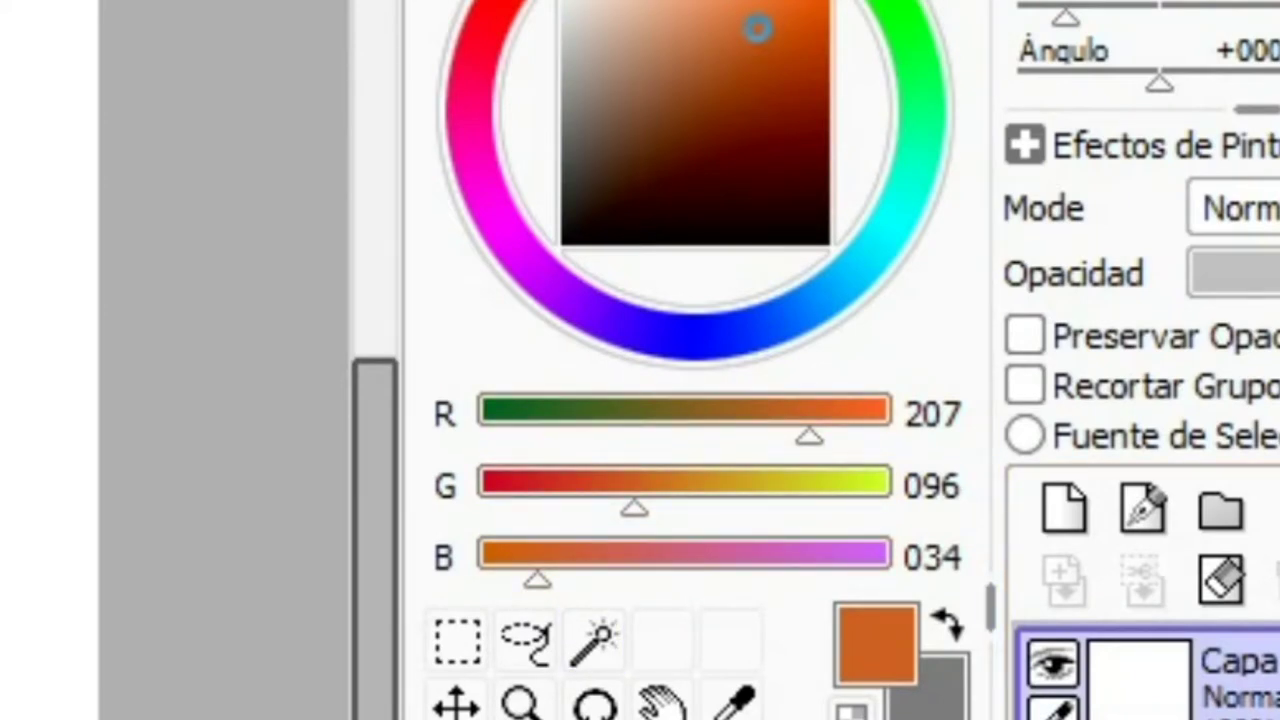
{"action": "left_click_drag", "start_coordinate": [537, 572], "coordinate": [637, 572]}
{"action": "left_click_drag", "start_coordinate": [634, 500], "coordinate": [721, 500]}
{"action": "mouse_move", "coordinate": [809, 413]}
{"action": "left_mouse_down"}
{"action": "mouse_move", "coordinate": [663, 413]}
{"action": "mouse_move", "coordinate": [865, 413]}
{"action": "left_mouse_up"}
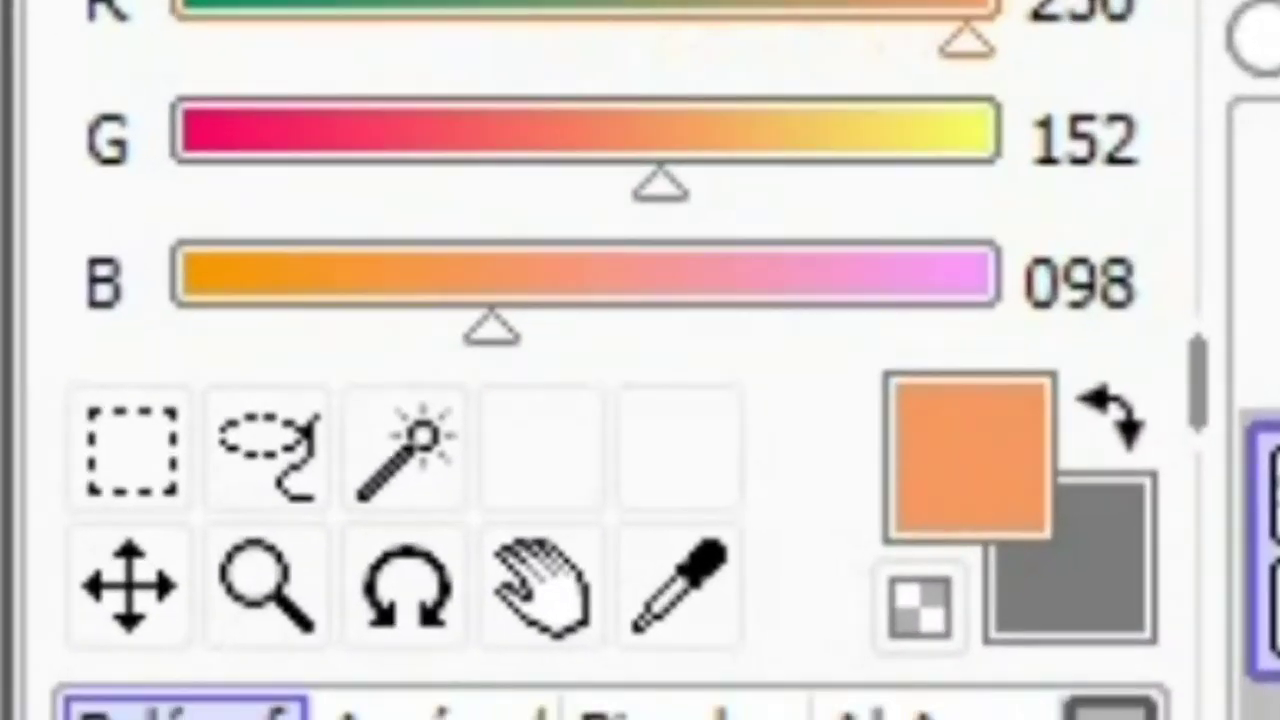
{"action": "left_click_drag", "start_coordinate": [967, 8], "coordinate": [834, 8]}
Set the colour's value (V) to 255, shift its hue to pink and mute it to a greyish mauve
{"action": "left_click_drag", "start_coordinate": [820, 376], "coordinate": [900, 376]}
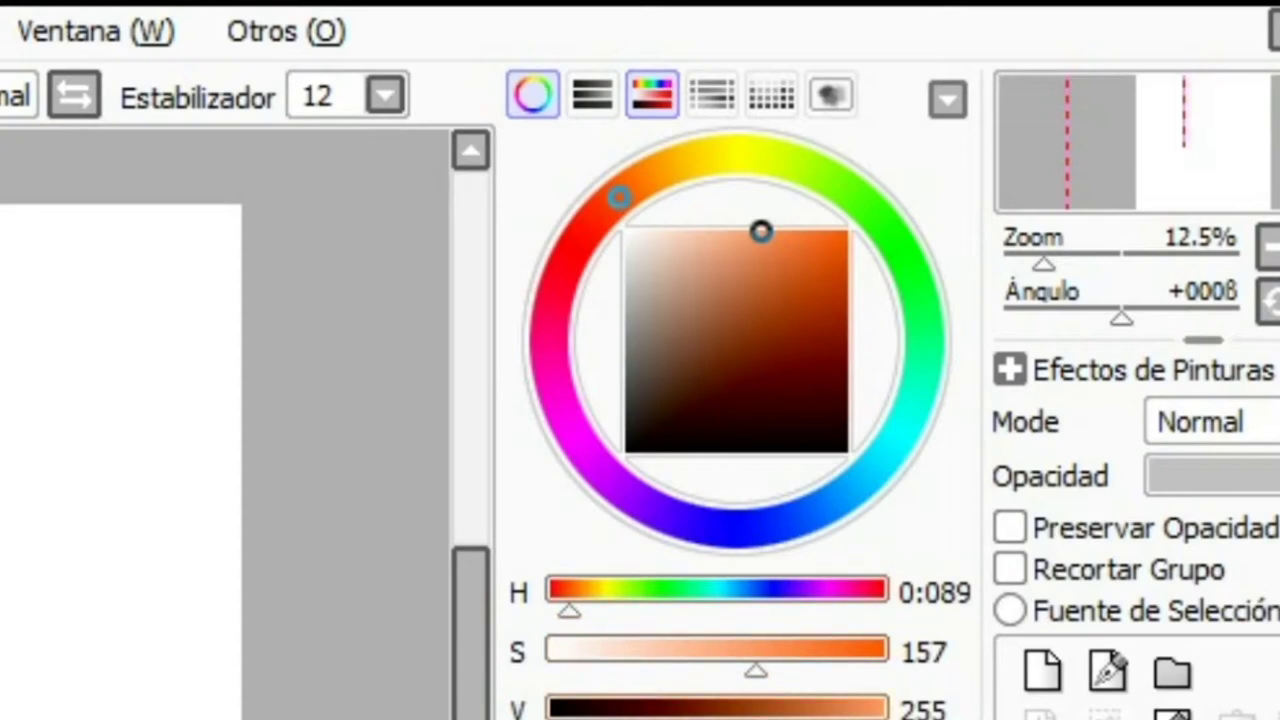
{"action": "mouse_move", "coordinate": [884, 709]}
{"action": "left_mouse_down"}
{"action": "mouse_move", "coordinate": [678, 709]}
{"action": "mouse_move", "coordinate": [886, 709]}
{"action": "left_mouse_up"}
{"action": "left_click_drag", "start_coordinate": [581, 442], "coordinate": [703, 442]}
{"action": "mouse_move", "coordinate": [897, 229]}
{"action": "left_mouse_down"}
{"action": "mouse_move", "coordinate": [571, 217]}
{"action": "mouse_move", "coordinate": [589, 257]}
{"action": "mouse_move", "coordinate": [735, 8]}
{"action": "mouse_move", "coordinate": [662, 22]}
{"action": "mouse_move", "coordinate": [589, 91]}
{"action": "mouse_move", "coordinate": [571, 129]}
{"action": "mouse_move", "coordinate": [823, 26]}
{"action": "mouse_move", "coordinate": [634, 38]}
{"action": "mouse_move", "coordinate": [737, 340]}
{"action": "mouse_move", "coordinate": [569, 203]}
{"action": "left_mouse_up"}
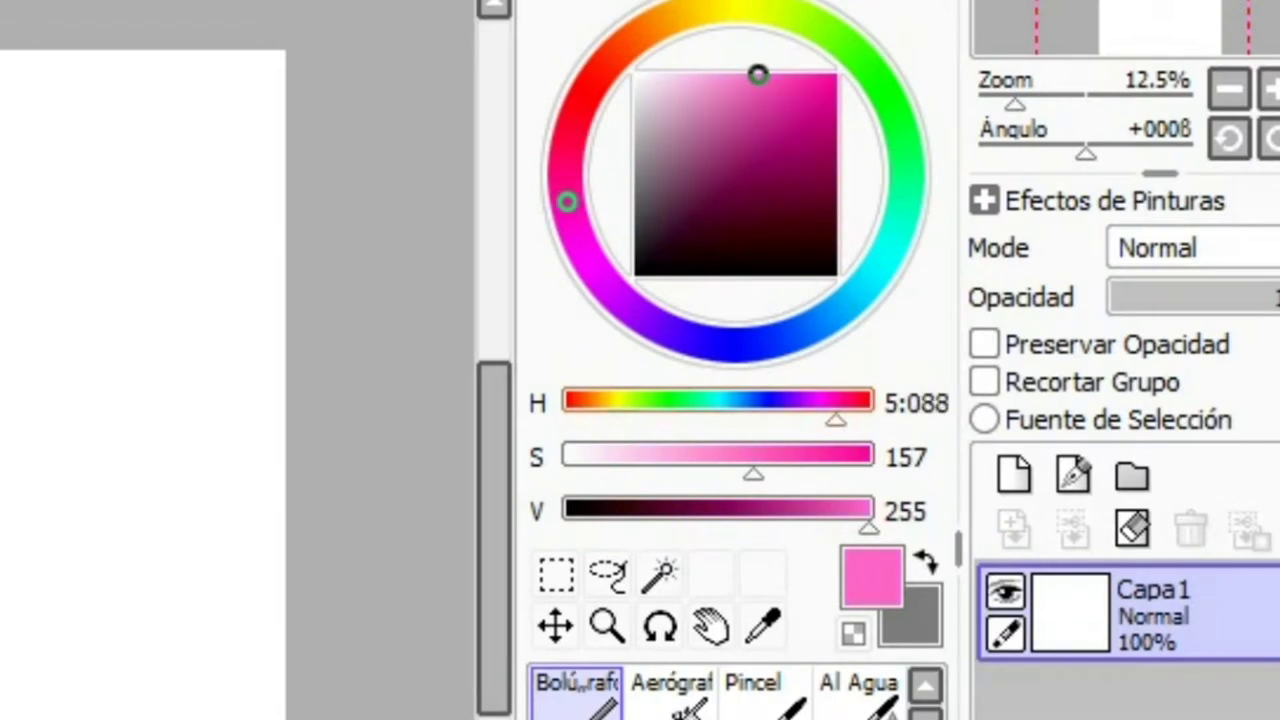
{"action": "mouse_move", "coordinate": [758, 75]}
{"action": "left_mouse_down"}
{"action": "mouse_move", "coordinate": [674, 74]}
{"action": "mouse_move", "coordinate": [673, 183]}
{"action": "left_mouse_up"}
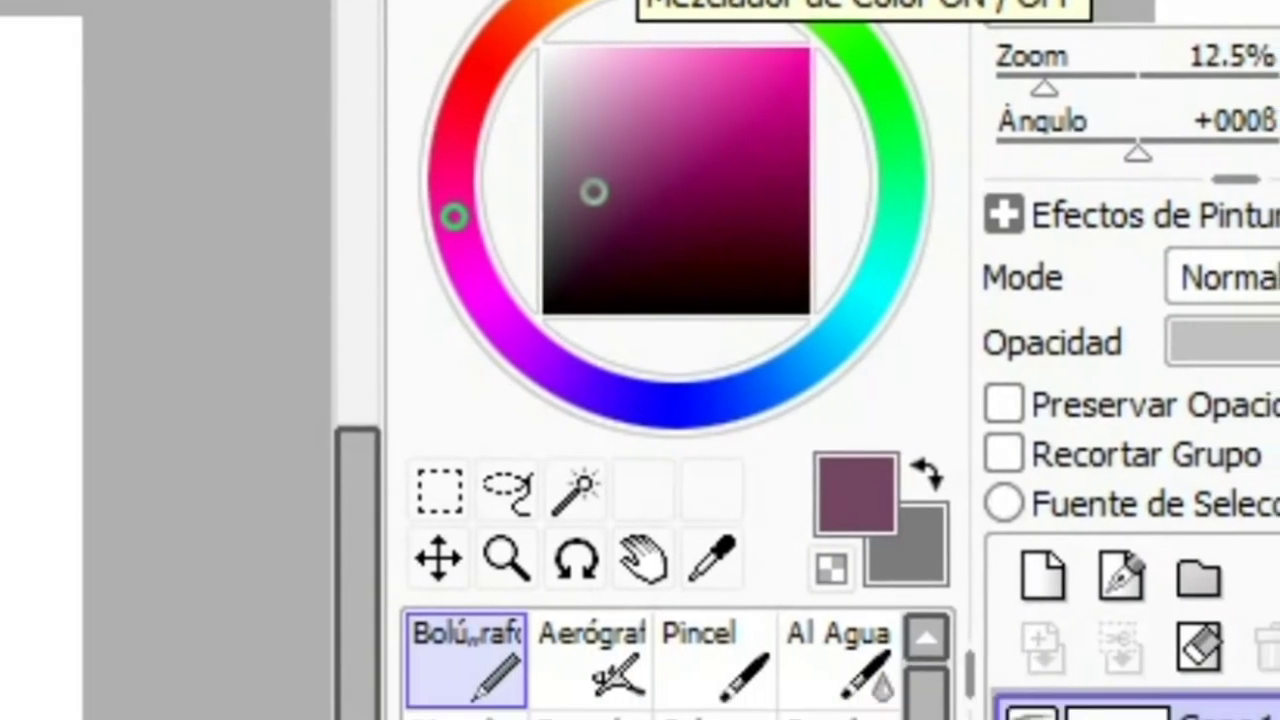
Display the colour mixer and sample a dark grey from its black-to-white gradient bars
{"action": "left_click", "coordinate": [677, 88]}
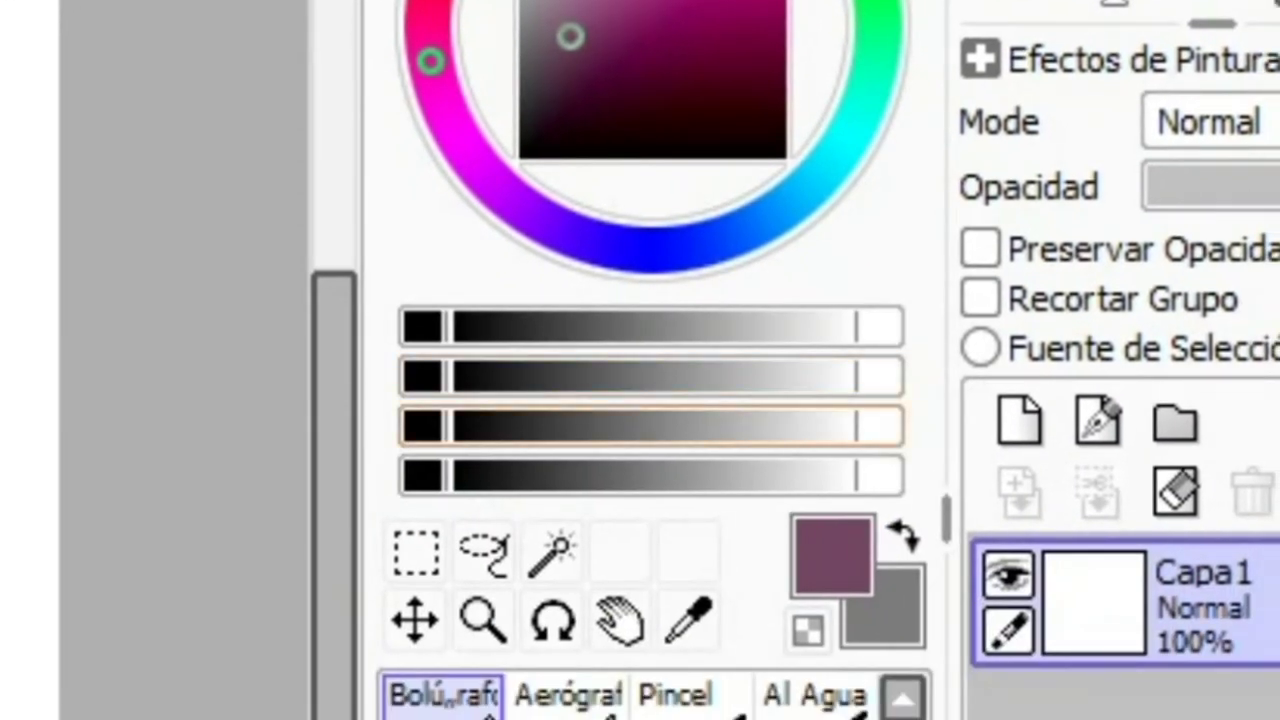
{"action": "left_click_drag", "start_coordinate": [664, 475], "coordinate": [722, 474]}
{"action": "left_click_drag", "start_coordinate": [712, 425], "coordinate": [579, 425]}
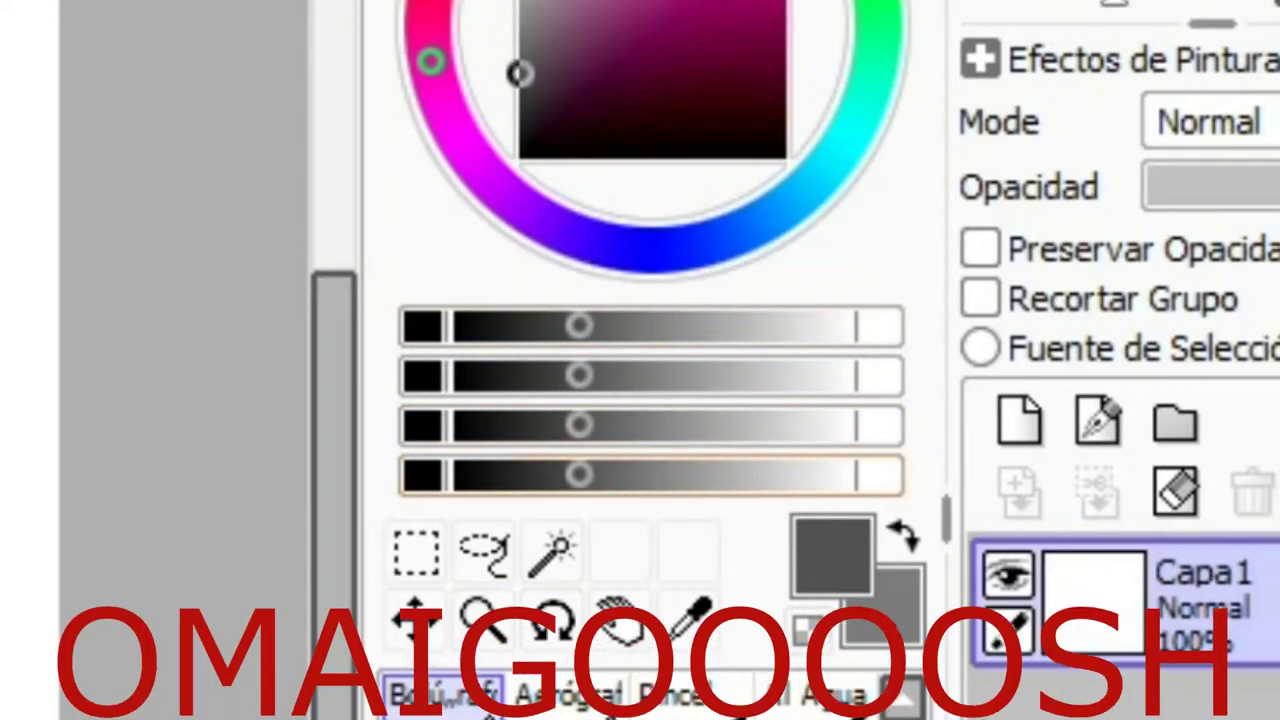
Load dark grey shades into the end swatches of the first two colour mixer bars
{"action": "left_click", "coordinate": [850, 326]}
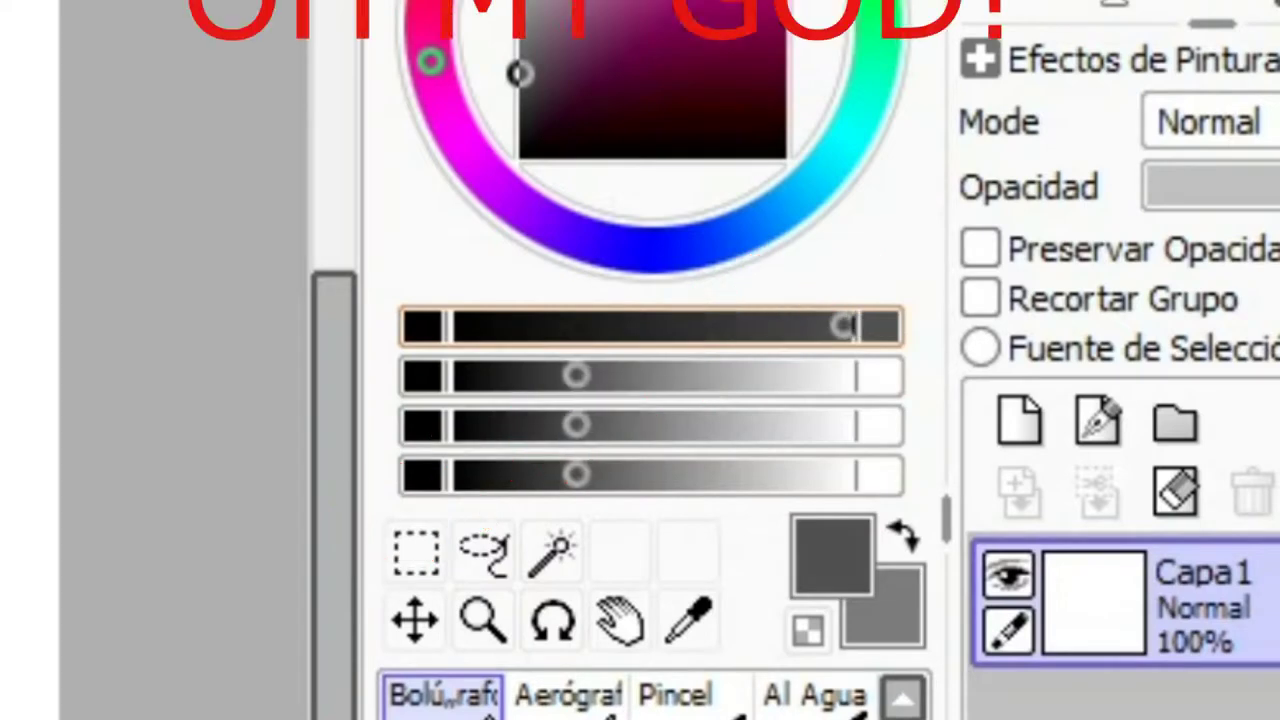
{"action": "left_click", "coordinate": [766, 326]}
{"action": "left_click", "coordinate": [879, 376]}
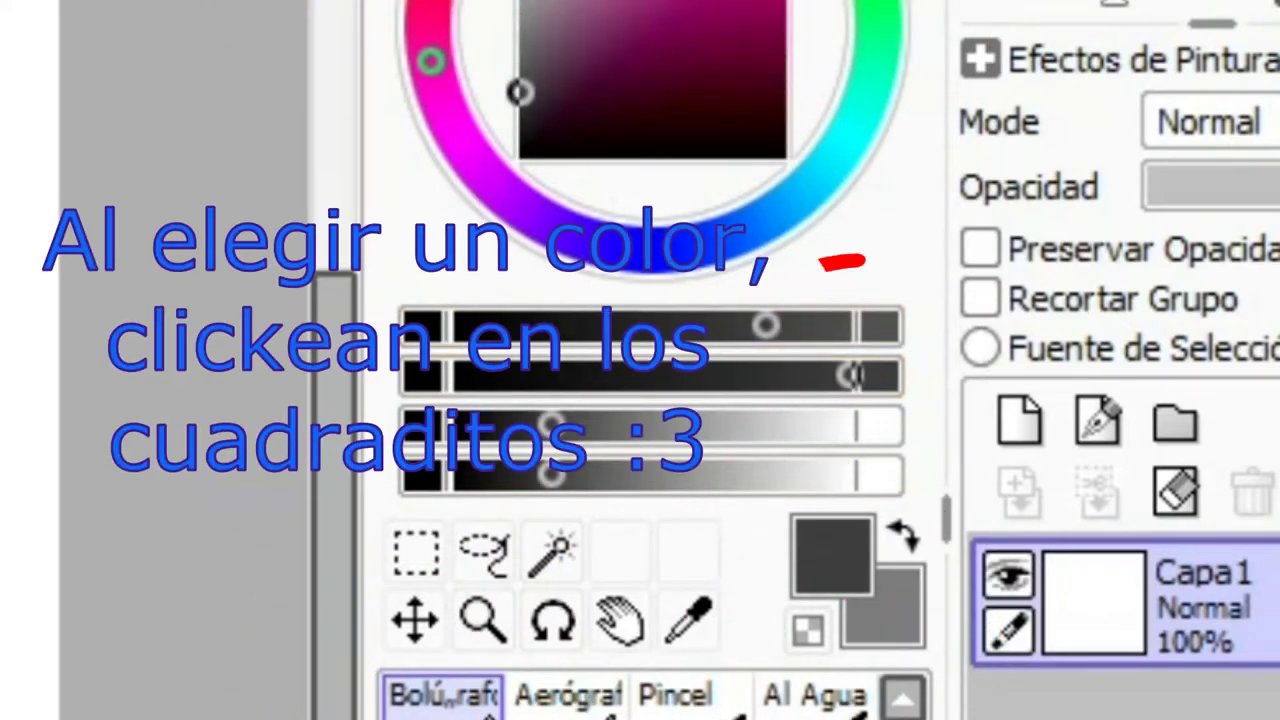
Load magenta into the end swatches of the first two mixer bars and a darker magenta into the third
{"action": "left_click", "coordinate": [755, 2]}
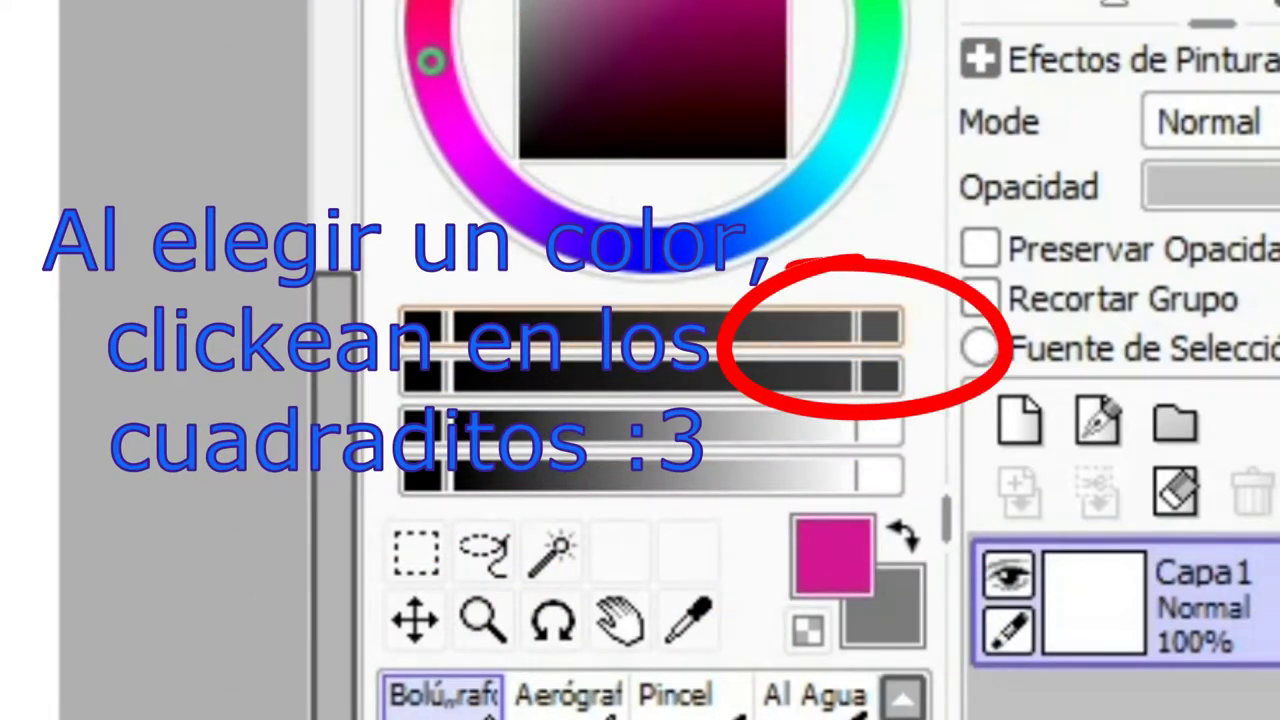
{"action": "left_click", "coordinate": [879, 327]}
{"action": "left_click", "coordinate": [879, 377]}
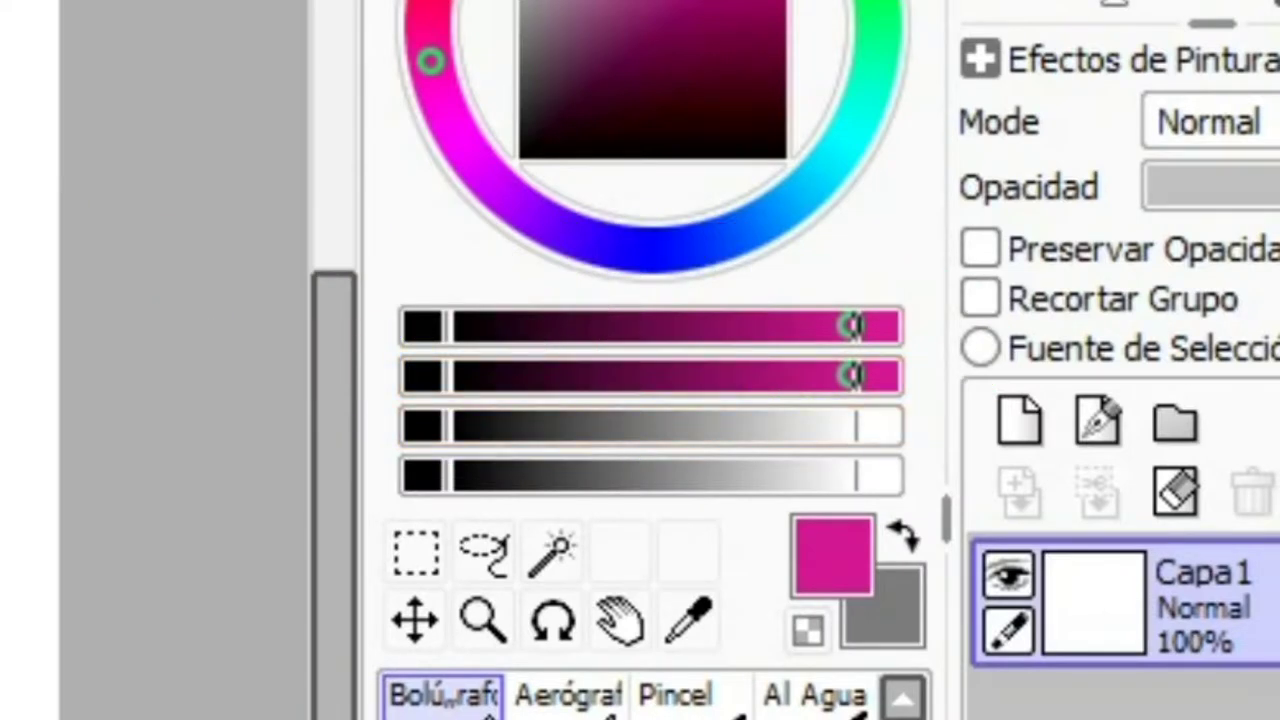
{"action": "left_click_drag", "start_coordinate": [701, 15], "coordinate": [645, 15]}
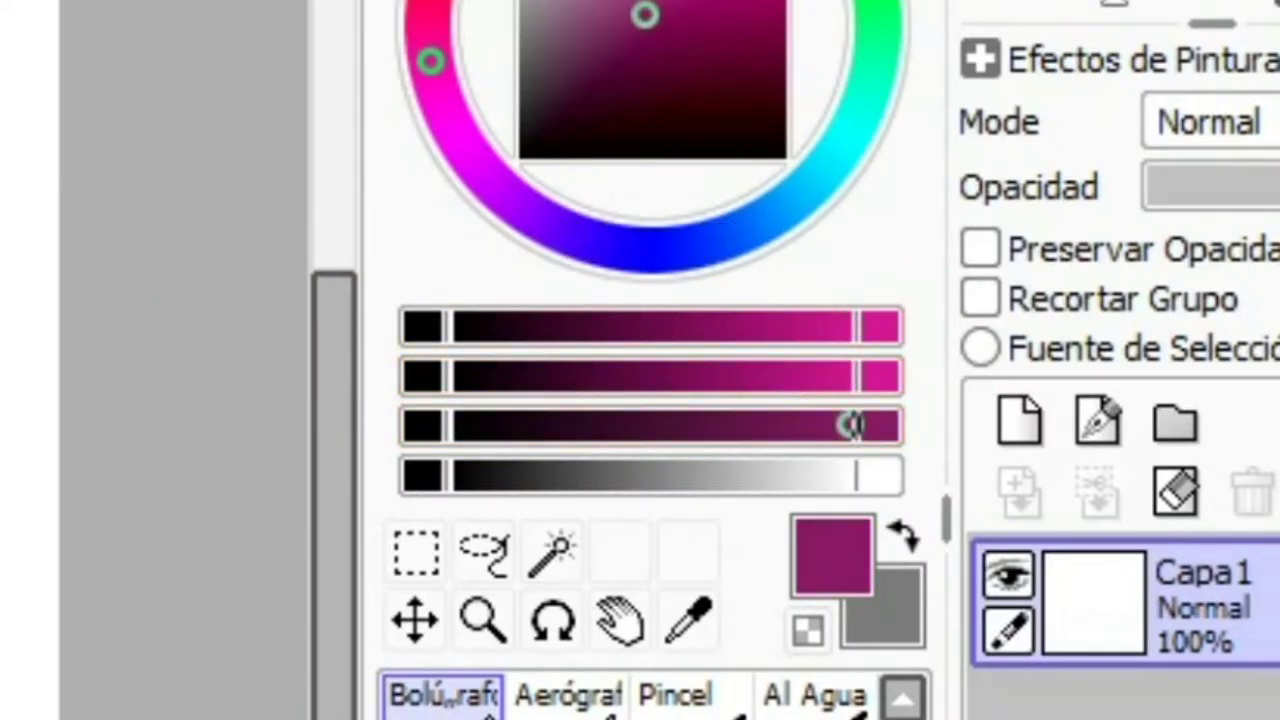
Load mauve into the start swatch of the first mixer bar, red into the second and third, and green into the fourth
{"action": "left_click_drag", "start_coordinate": [645, 15], "coordinate": [574, 4]}
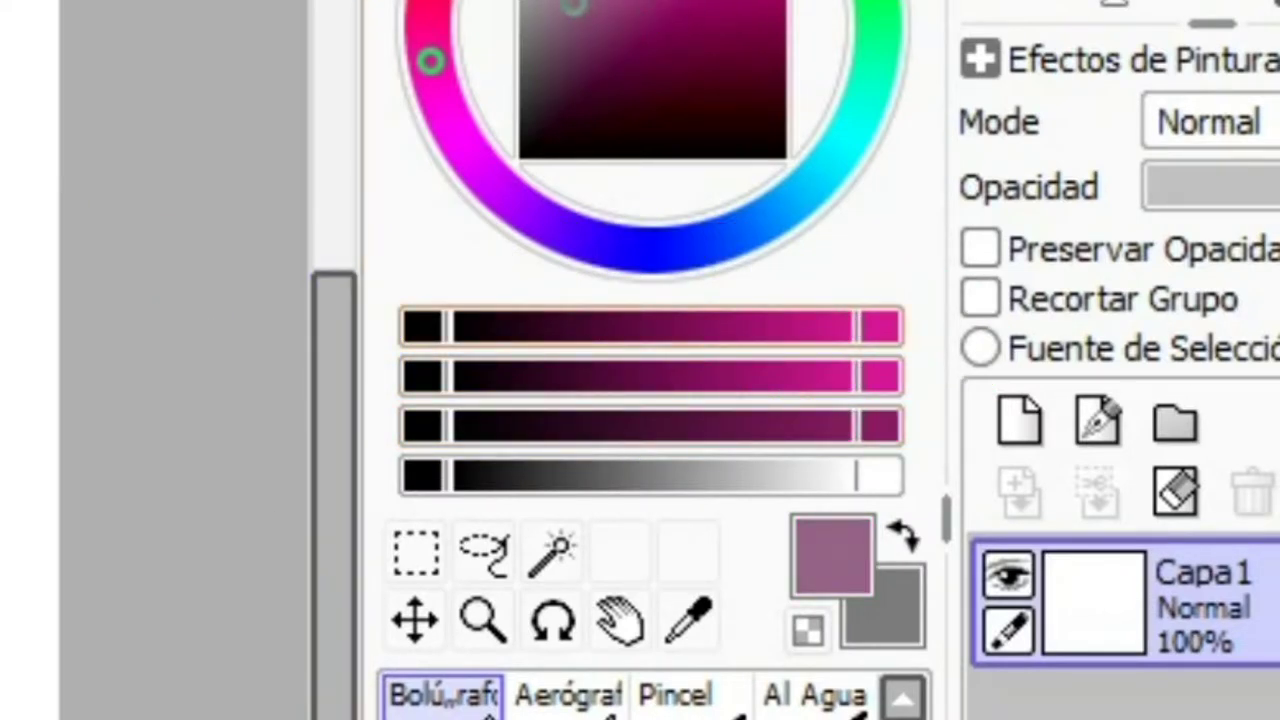
{"action": "left_click_drag", "start_coordinate": [640, 0], "coordinate": [760, 0]}
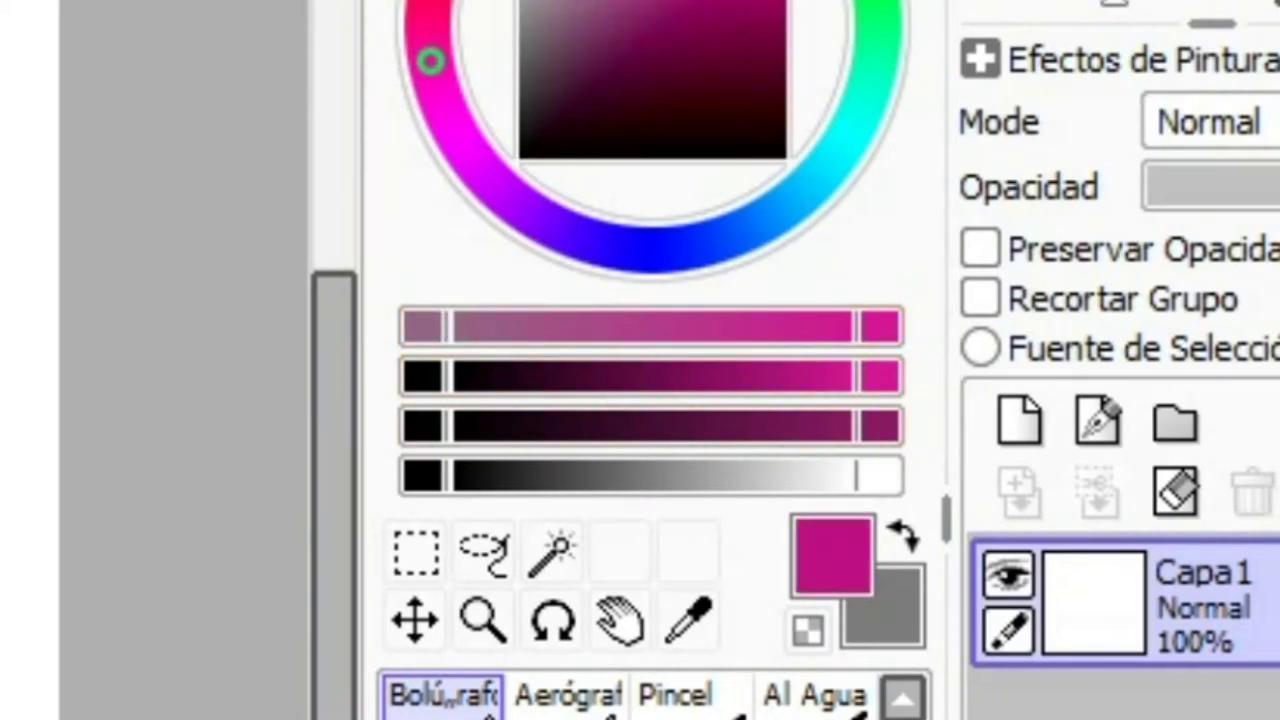
{"action": "left_click_drag", "start_coordinate": [431, 61], "coordinate": [440, 0]}
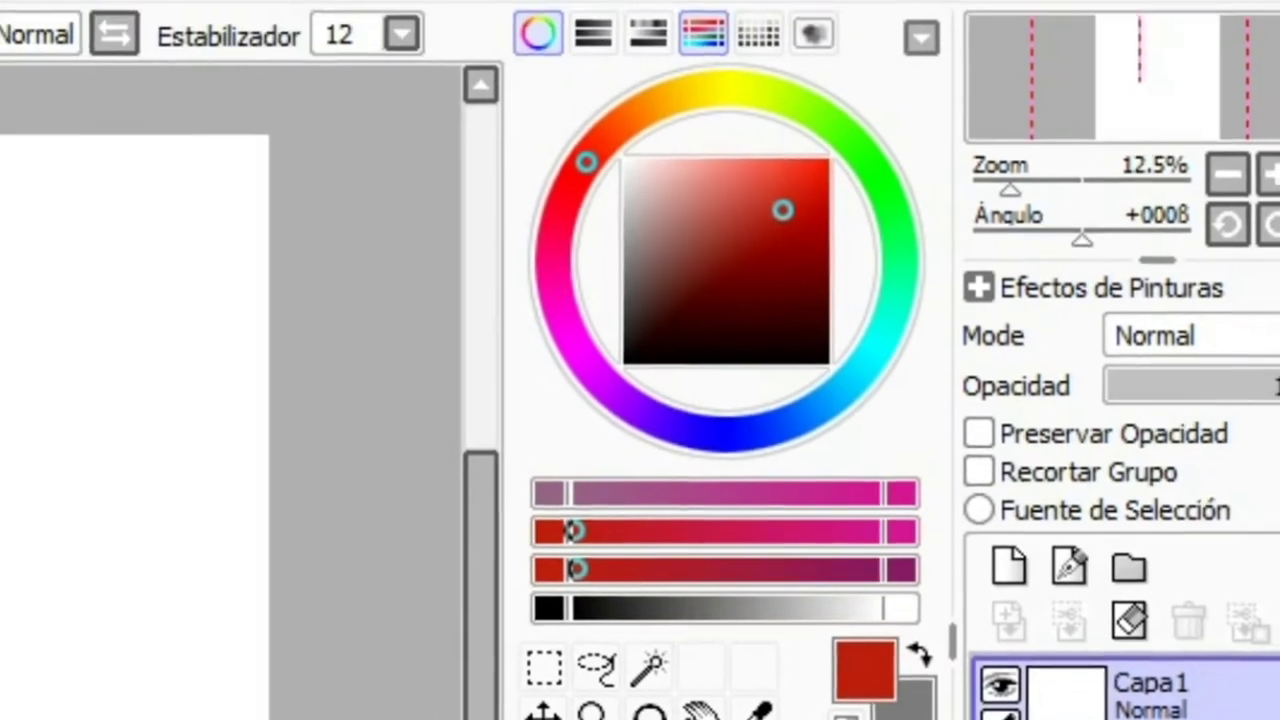
{"action": "left_click_drag", "start_coordinate": [891, 194], "coordinate": [892, 189]}
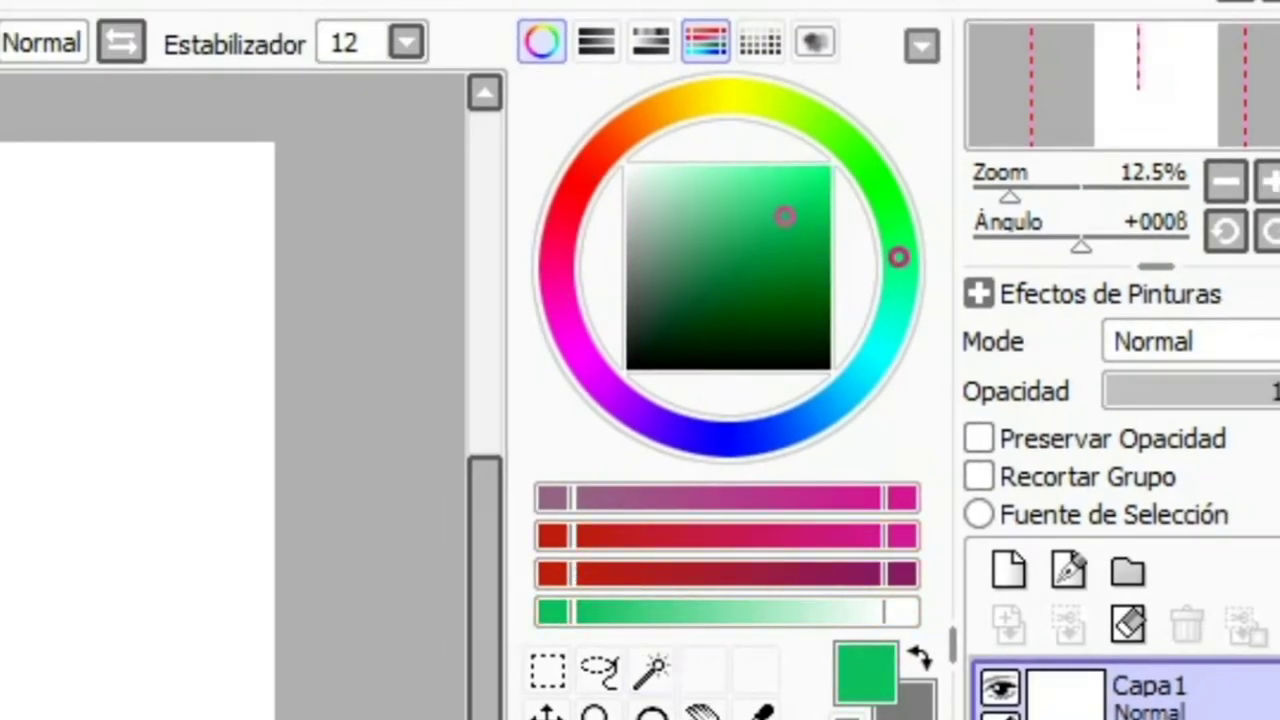
Sample blended shades from the mixer bars, load indigo into the fourth bar's end swatch and pick a dark teal blue from its gradient
{"action": "left_click", "coordinate": [561, 235]}
{"action": "mouse_move", "coordinate": [739, 535]}
{"action": "left_mouse_down"}
{"action": "mouse_move", "coordinate": [706, 534]}
{"action": "mouse_move", "coordinate": [738, 534]}
{"action": "mouse_move", "coordinate": [758, 496]}
{"action": "left_mouse_up"}
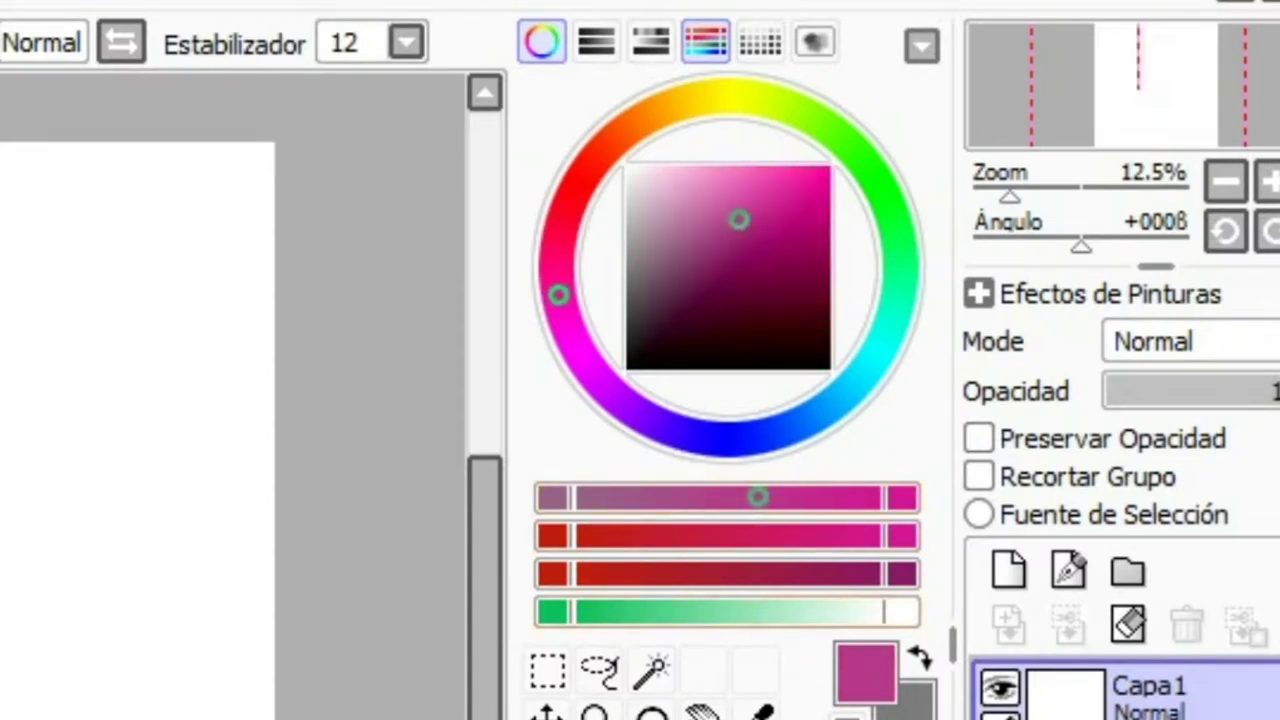
{"action": "left_click", "coordinate": [777, 608]}
{"action": "left_click", "coordinate": [821, 572]}
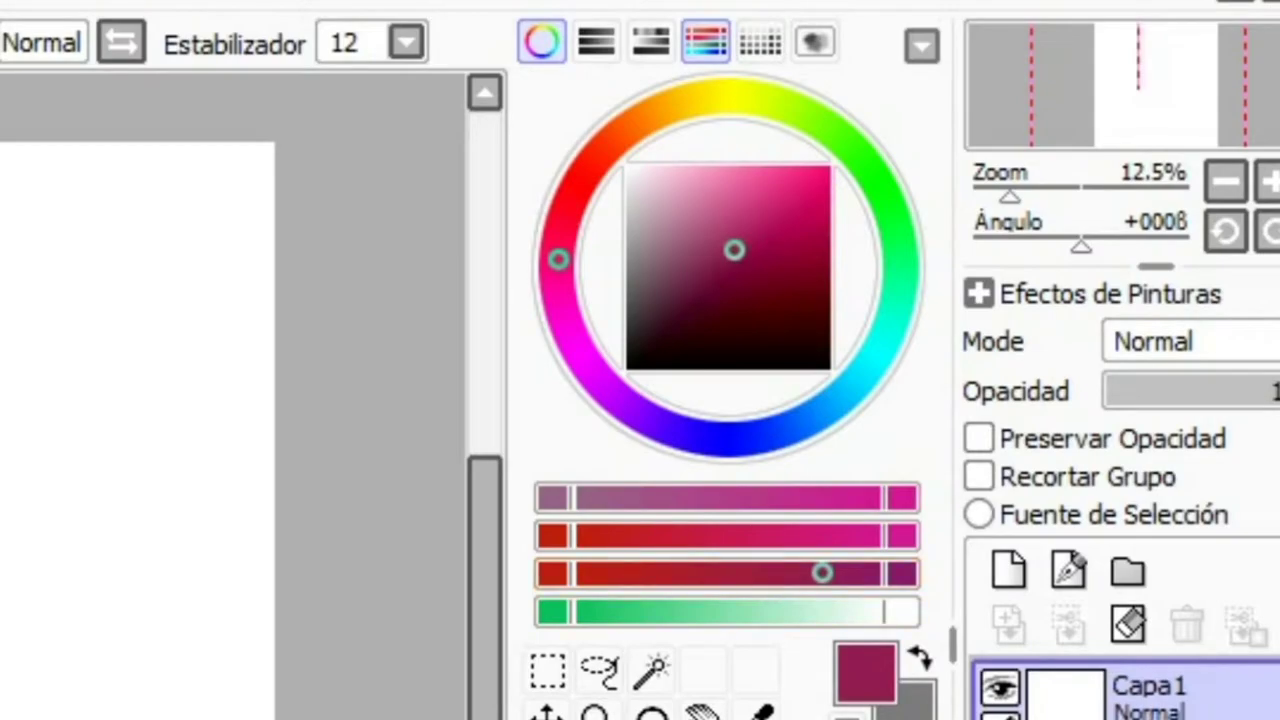
{"action": "left_click", "coordinate": [684, 432]}
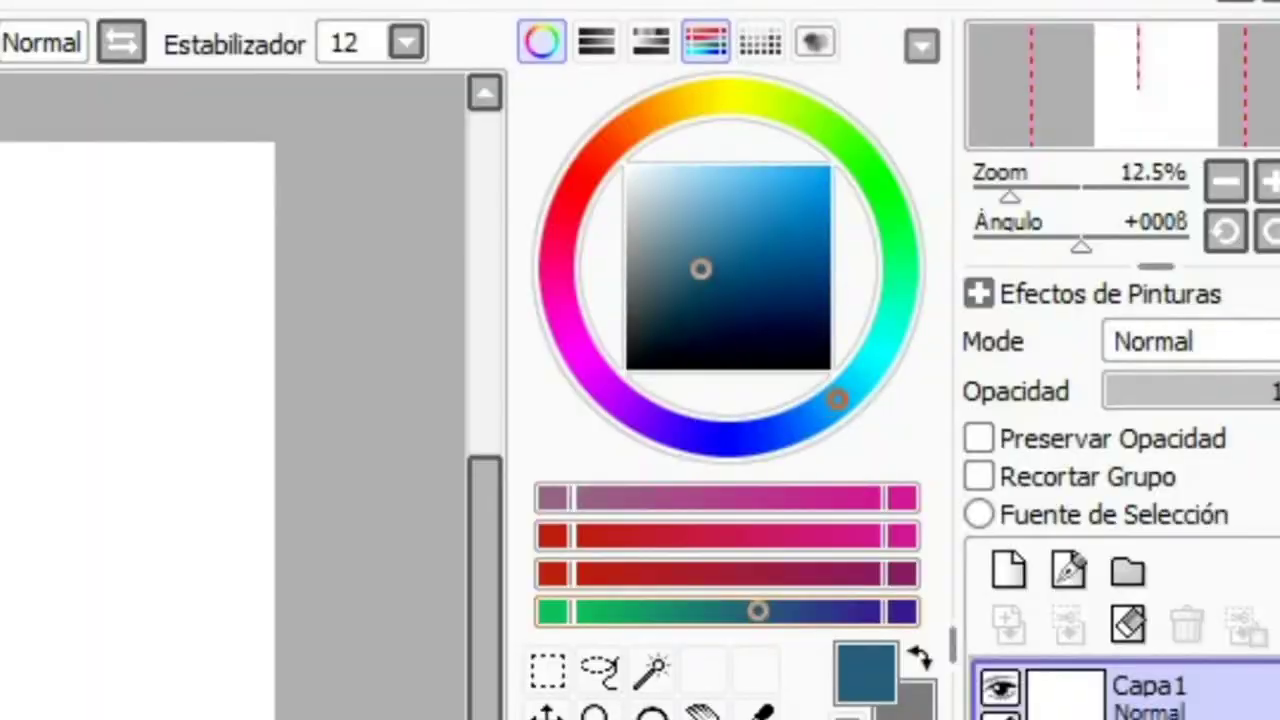
{"action": "mouse_move", "coordinate": [837, 394]}
{"action": "left_mouse_down"}
{"action": "mouse_move", "coordinate": [877, 351]}
{"action": "mouse_move", "coordinate": [820, 413]}
{"action": "mouse_move", "coordinate": [839, 397]}
{"action": "left_mouse_up"}
Replace the colour mixer with the swatches and bring the last swatch rows into view
{"action": "left_click", "coordinate": [706, 42]}
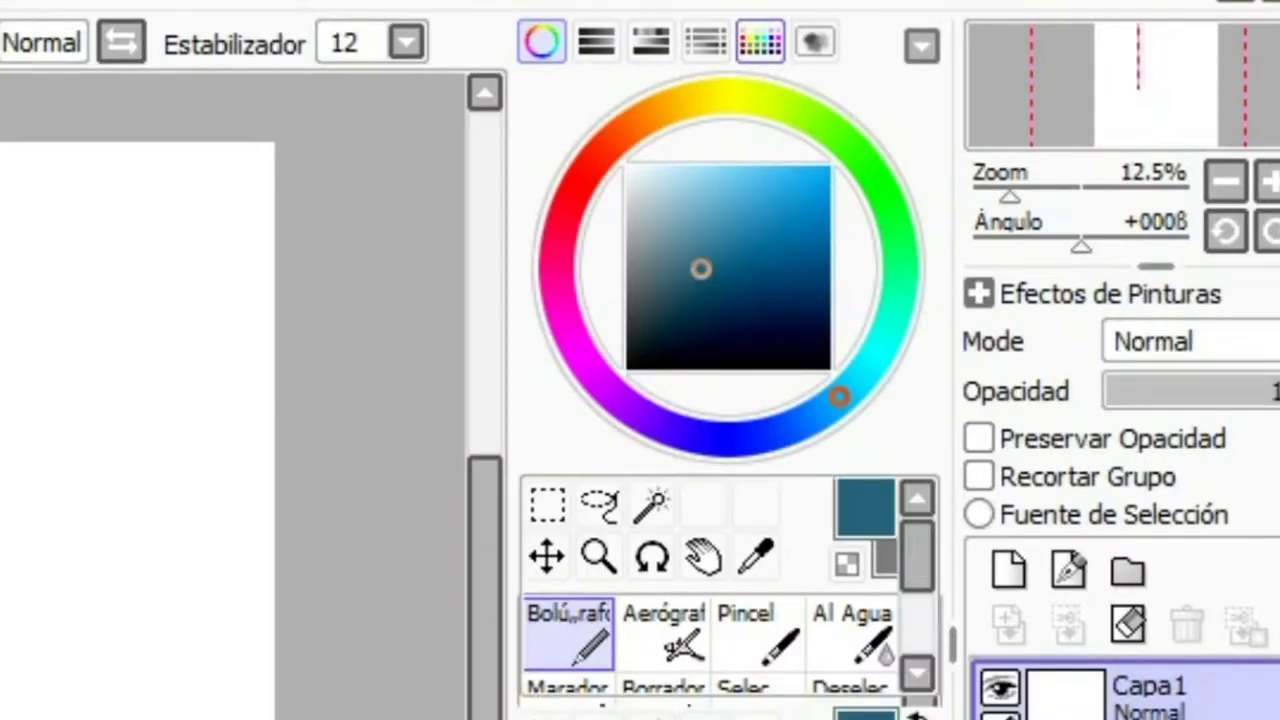
{"action": "left_click", "coordinate": [760, 42]}
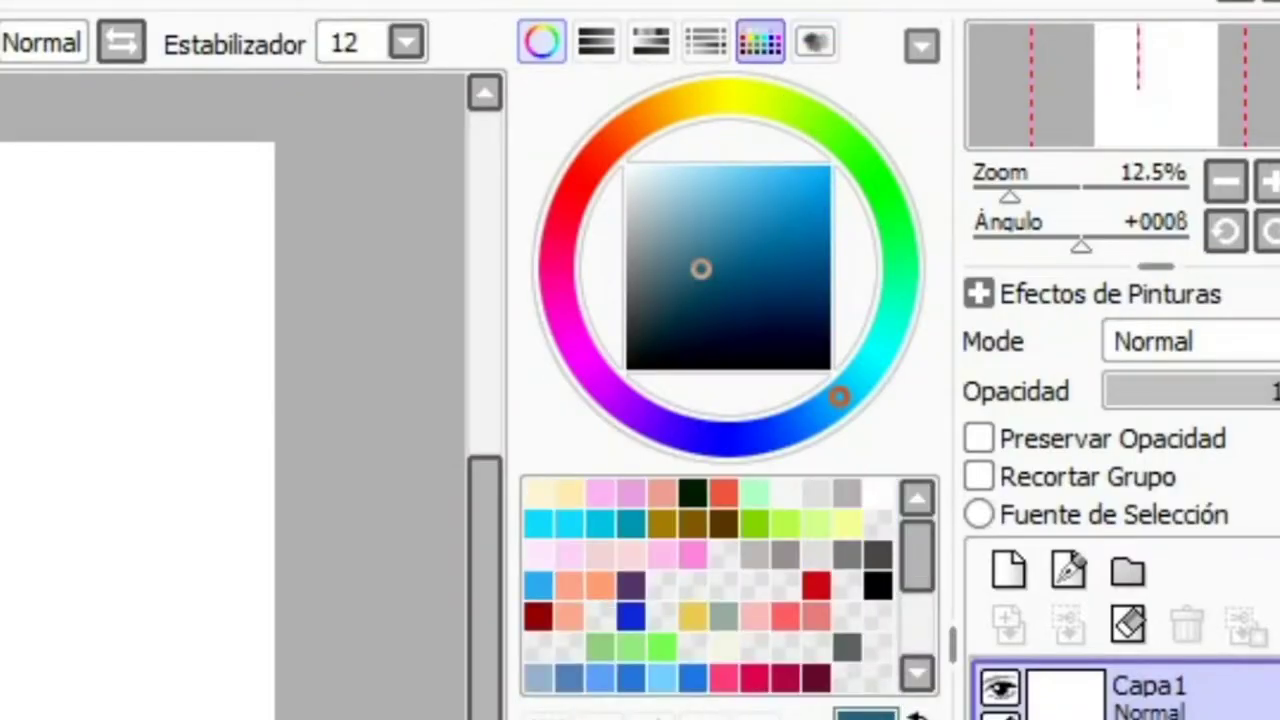
{"action": "left_click_drag", "start_coordinate": [405, 420], "coordinate": [403, 715]}
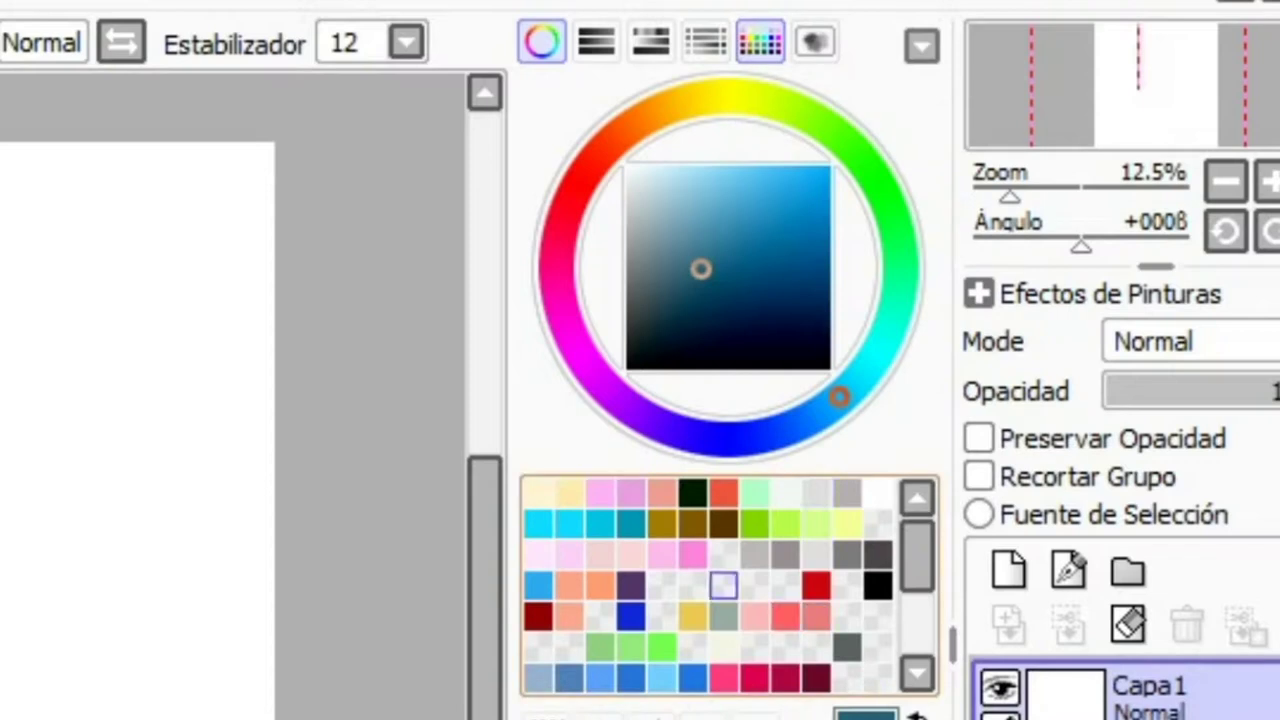
{"action": "left_click_drag", "start_coordinate": [917, 556], "coordinate": [917, 616]}
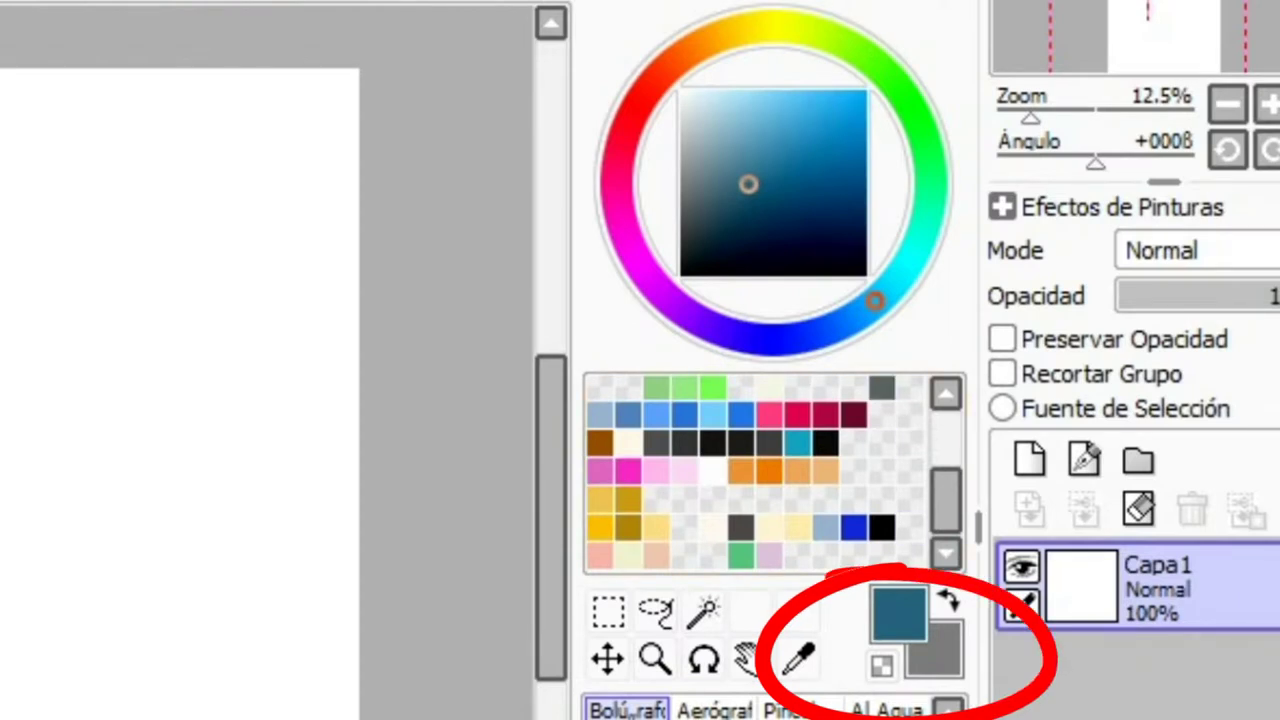
Fine-tune the dark teal and store it in an empty swatch in the row of pinks and oranges
{"action": "left_click", "coordinate": [779, 203]}
{"action": "mouse_move", "coordinate": [779, 204]}
{"action": "left_mouse_down"}
{"action": "mouse_move", "coordinate": [768, 214]}
{"action": "mouse_move", "coordinate": [744, 186]}
{"action": "left_mouse_up"}
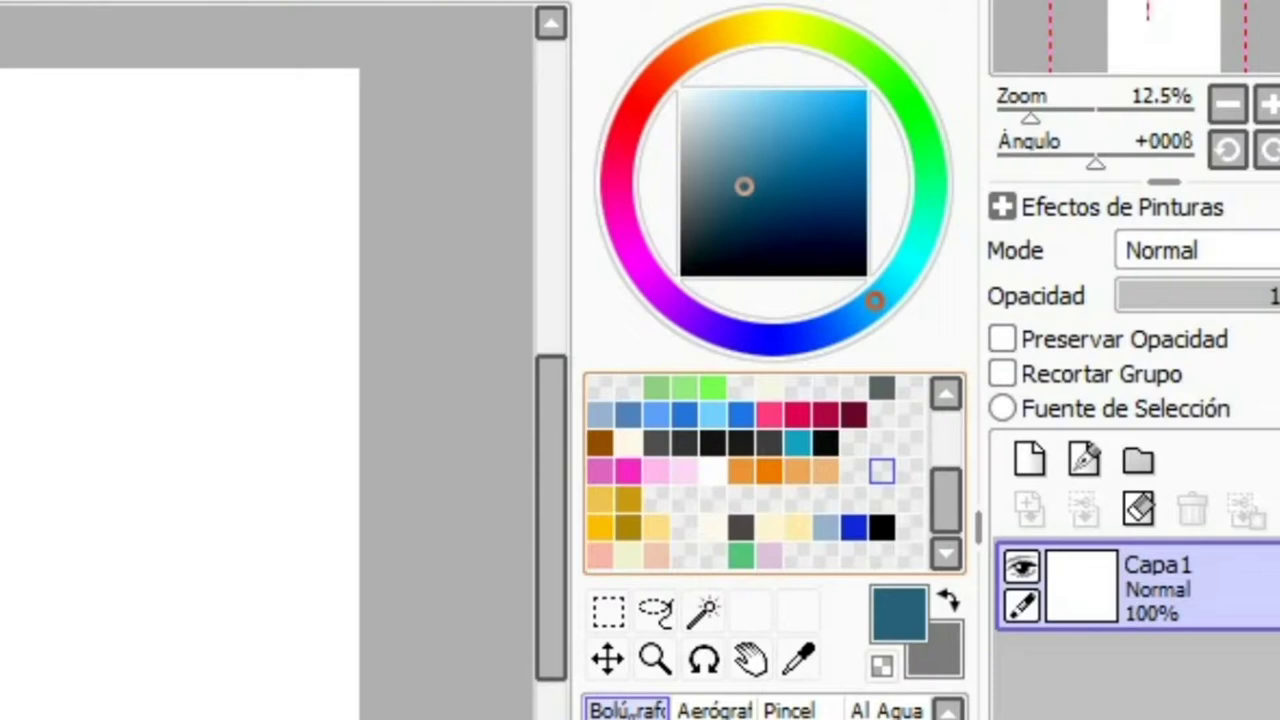
{"action": "right_click", "coordinate": [884, 472]}
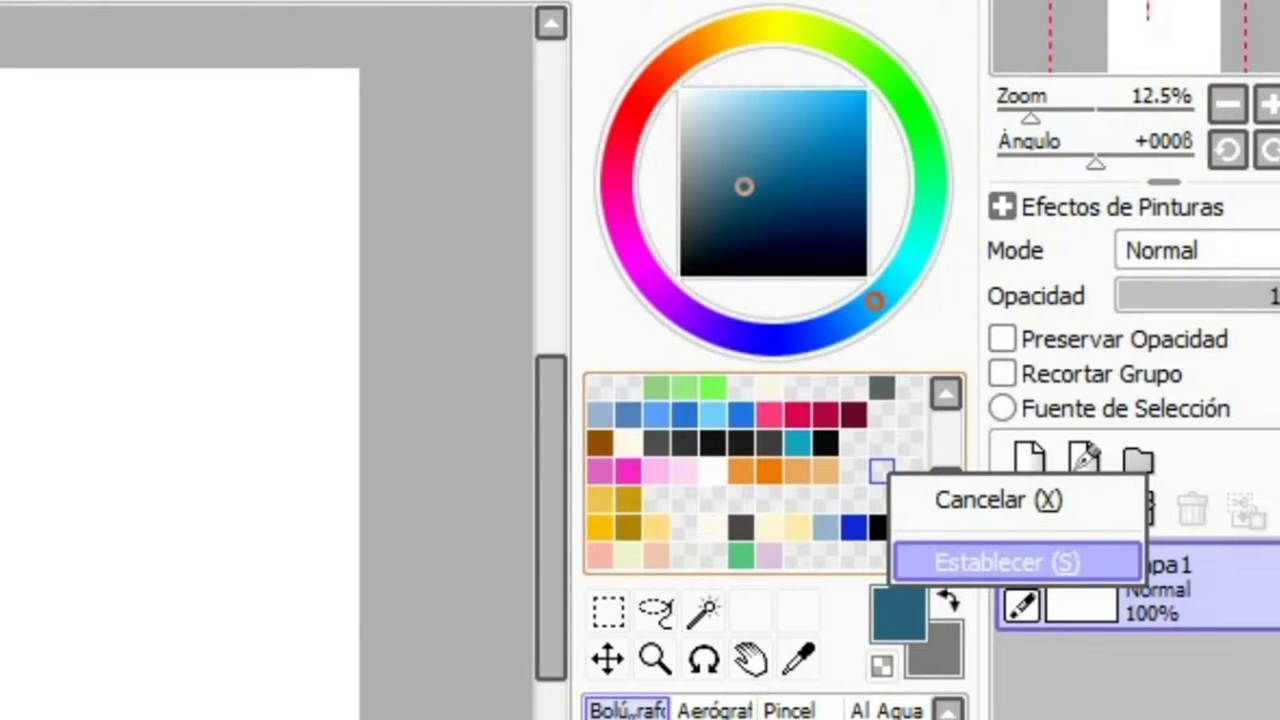
{"action": "key", "text": "Escape"}
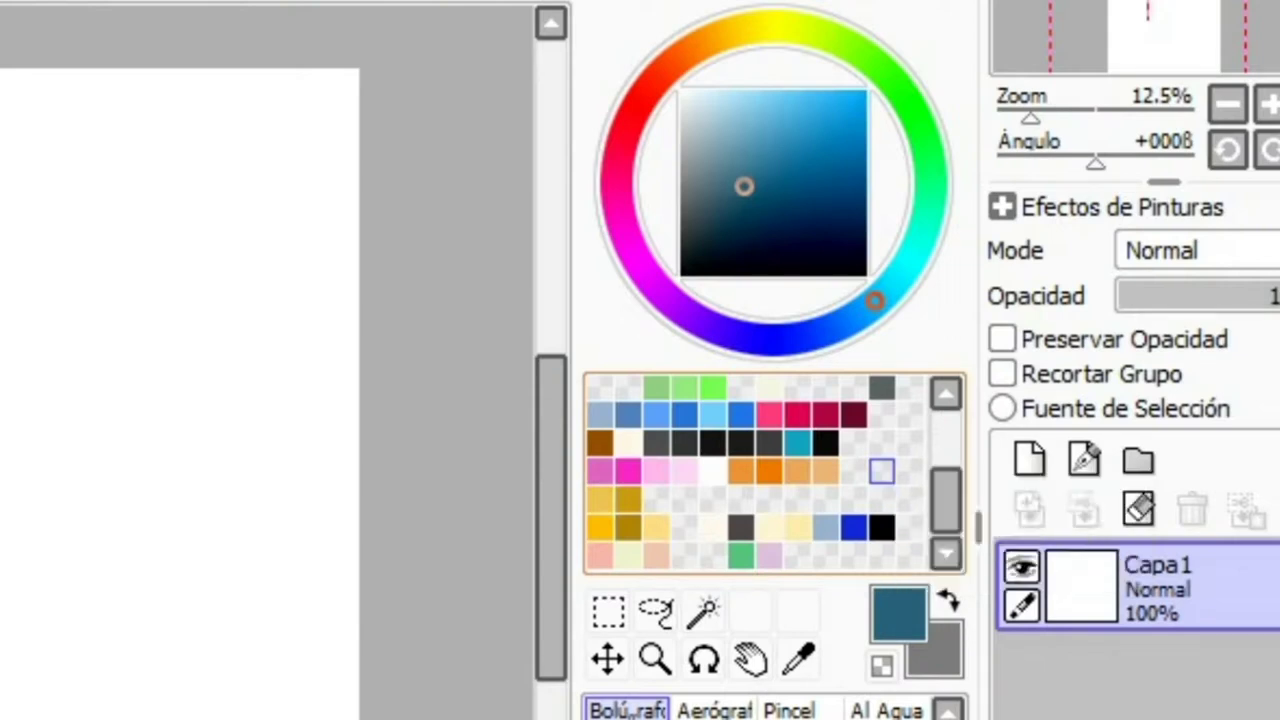
{"action": "right_click", "coordinate": [884, 475]}
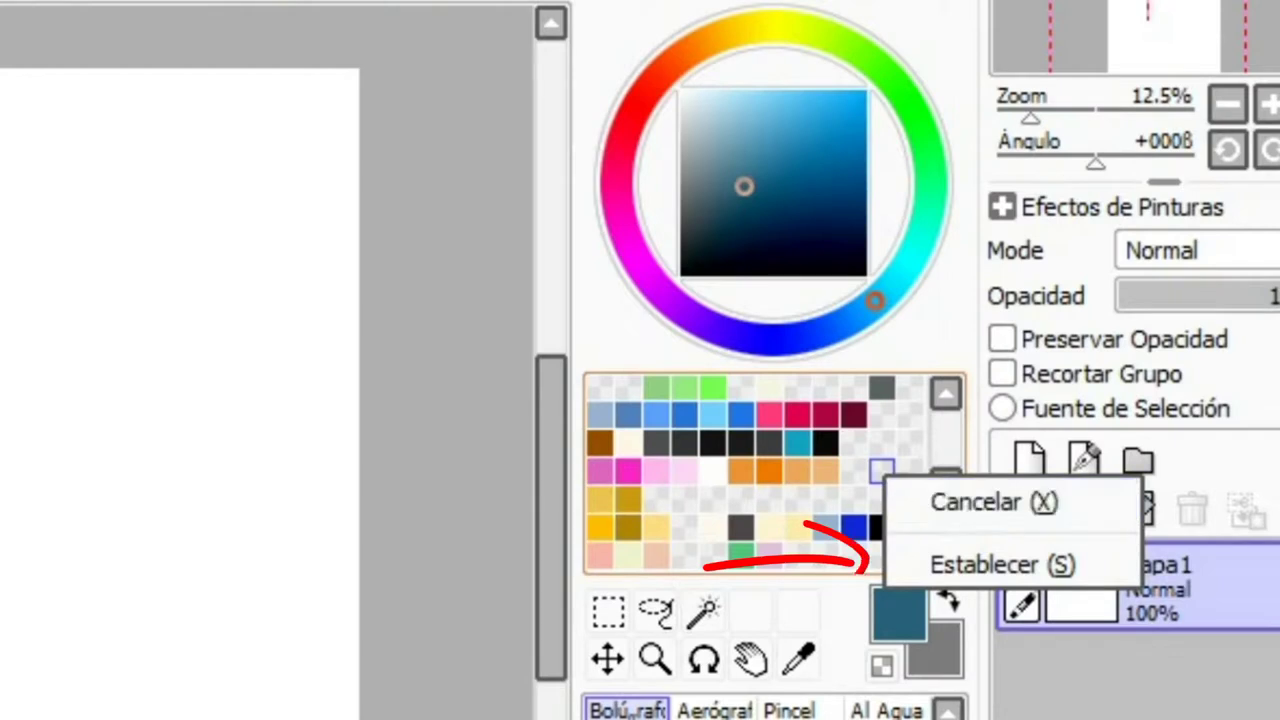
{"action": "key", "text": "s"}
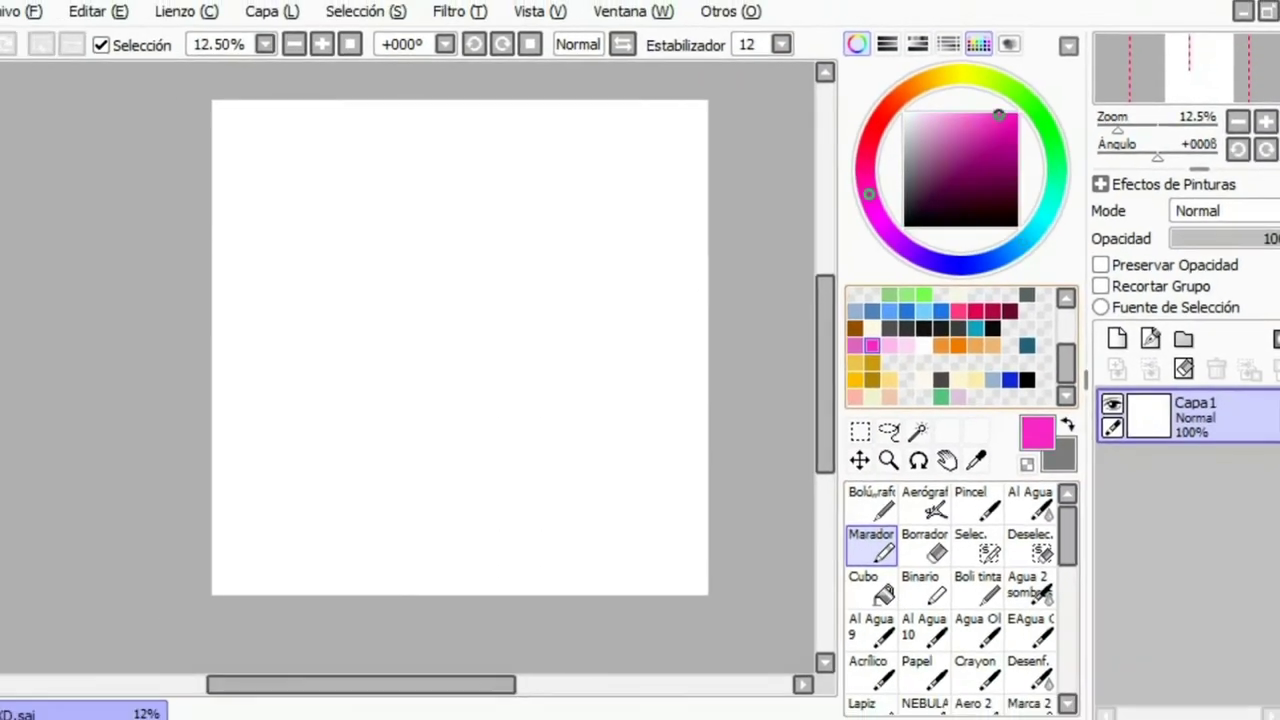
Draw long freehand strokes across the canvas in the bright pink swatch colour with the Marador brush
{"action": "mouse_move", "coordinate": [615, 321]}
{"action": "left_mouse_down"}
{"action": "mouse_move", "coordinate": [662, 376]}
{"action": "mouse_move", "coordinate": [435, 365]}
{"action": "mouse_move", "coordinate": [317, 454]}
{"action": "mouse_move", "coordinate": [349, 370]}
{"action": "mouse_move", "coordinate": [386, 341]}
{"action": "mouse_move", "coordinate": [581, 375]}
{"action": "left_mouse_up"}
{"action": "mouse_move", "coordinate": [577, 311]}
{"action": "left_mouse_down"}
{"action": "mouse_move", "coordinate": [426, 254]}
{"action": "mouse_move", "coordinate": [437, 416]}
{"action": "mouse_move", "coordinate": [467, 209]}
{"action": "left_mouse_up"}
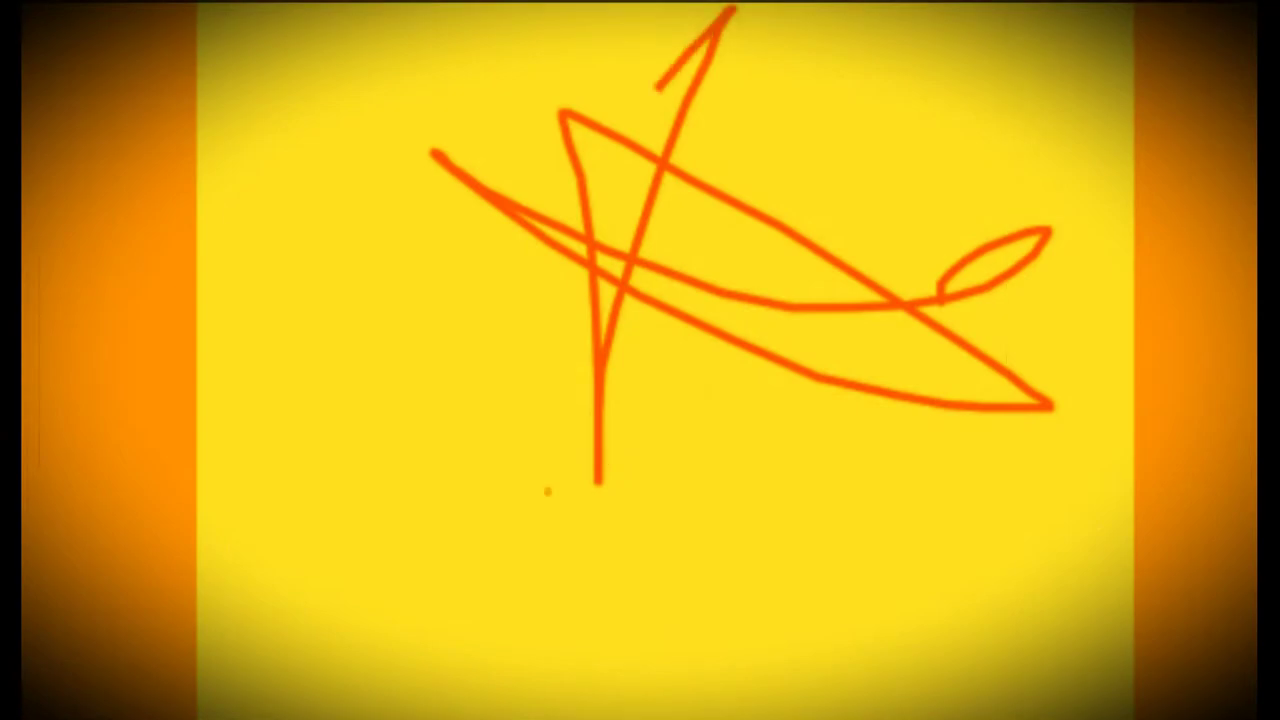
{"action": "mouse_move", "coordinate": [658, 88]}
{"action": "left_mouse_down"}
{"action": "mouse_move", "coordinate": [406, 443]}
{"action": "mouse_move", "coordinate": [516, 632]}
{"action": "mouse_move", "coordinate": [725, 257]}
{"action": "left_mouse_up"}
{"action": "left_click_drag", "start_coordinate": [420, 381], "coordinate": [492, 343]}
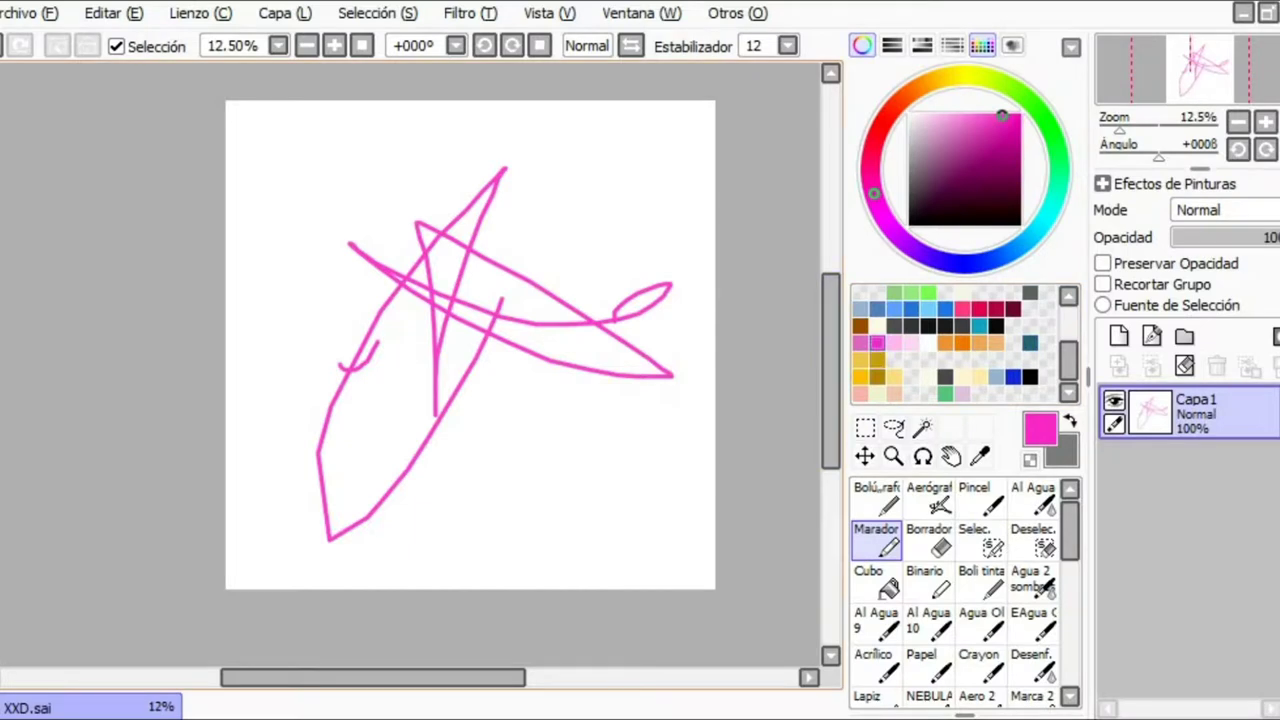
Pick the stored dark teal swatch and draw freehand spirals over the pink strokes
{"action": "left_click", "coordinate": [1030, 343]}
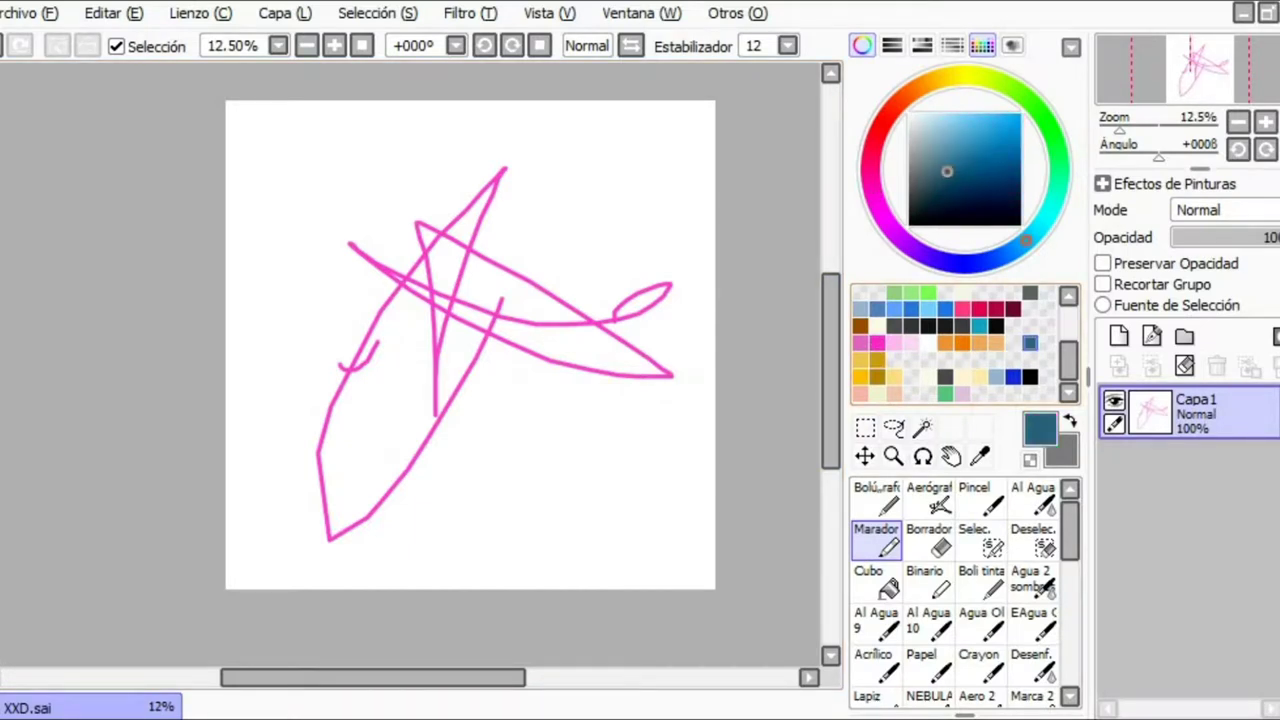
{"action": "mouse_move", "coordinate": [490, 424]}
{"action": "left_mouse_down"}
{"action": "mouse_move", "coordinate": [482, 490]}
{"action": "mouse_move", "coordinate": [465, 432]}
{"action": "left_mouse_up"}
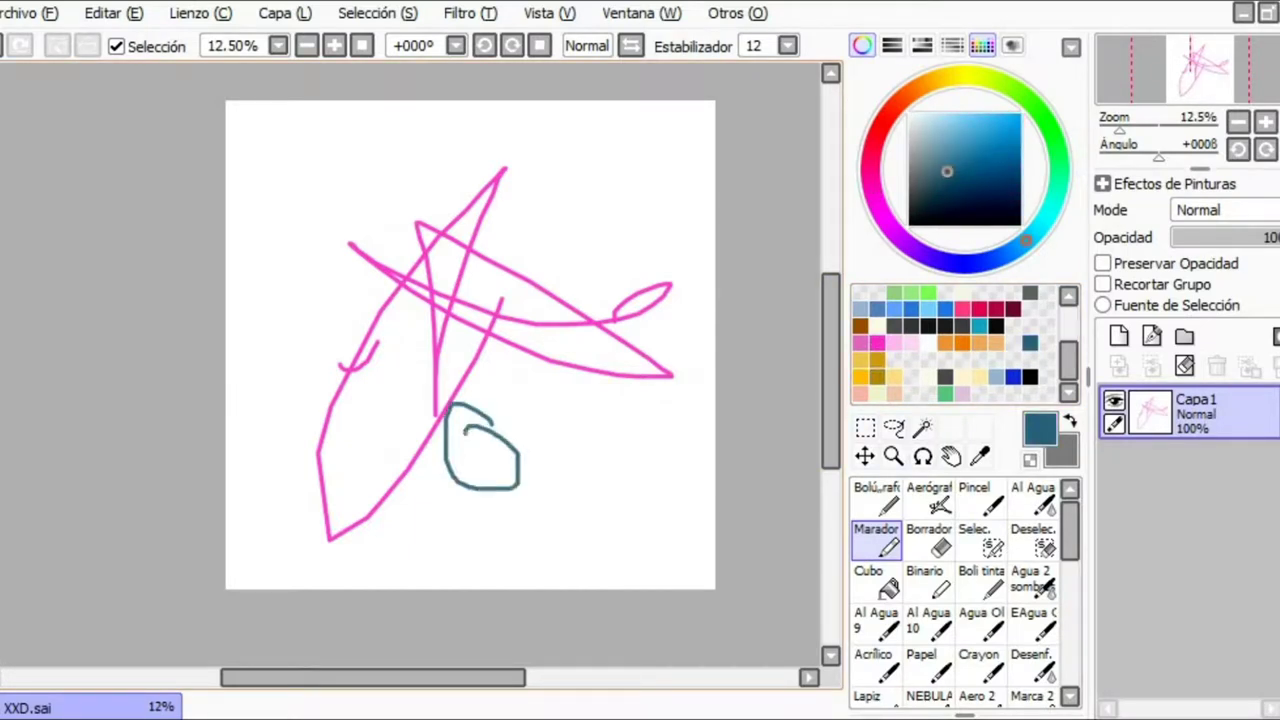
{"action": "mouse_move", "coordinate": [592, 380]}
{"action": "left_mouse_down"}
{"action": "mouse_move", "coordinate": [554, 498]}
{"action": "mouse_move", "coordinate": [448, 500]}
{"action": "mouse_move", "coordinate": [398, 465]}
{"action": "mouse_move", "coordinate": [418, 341]}
{"action": "mouse_move", "coordinate": [496, 313]}
{"action": "mouse_move", "coordinate": [596, 388]}
{"action": "mouse_move", "coordinate": [566, 466]}
{"action": "left_mouse_up"}
{"action": "mouse_move", "coordinate": [382, 284]}
{"action": "left_mouse_down"}
{"action": "mouse_move", "coordinate": [311, 141]}
{"action": "mouse_move", "coordinate": [243, 280]}
{"action": "mouse_move", "coordinate": [316, 354]}
{"action": "mouse_move", "coordinate": [353, 321]}
{"action": "mouse_move", "coordinate": [366, 283]}
{"action": "mouse_move", "coordinate": [342, 210]}
{"action": "mouse_move", "coordinate": [325, 262]}
{"action": "left_mouse_up"}
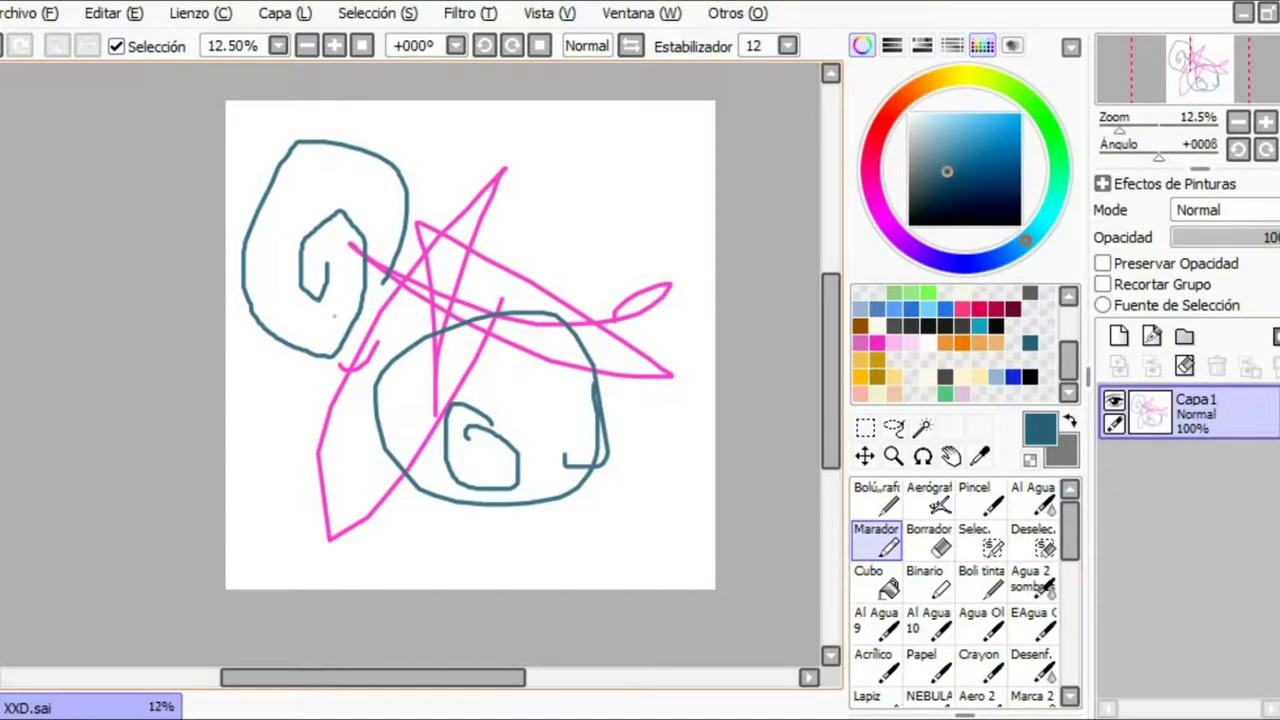
Clear the drawing from layer Capa1 and display the scratchpad together with the swatches
{"action": "key", "text": "Delete"}
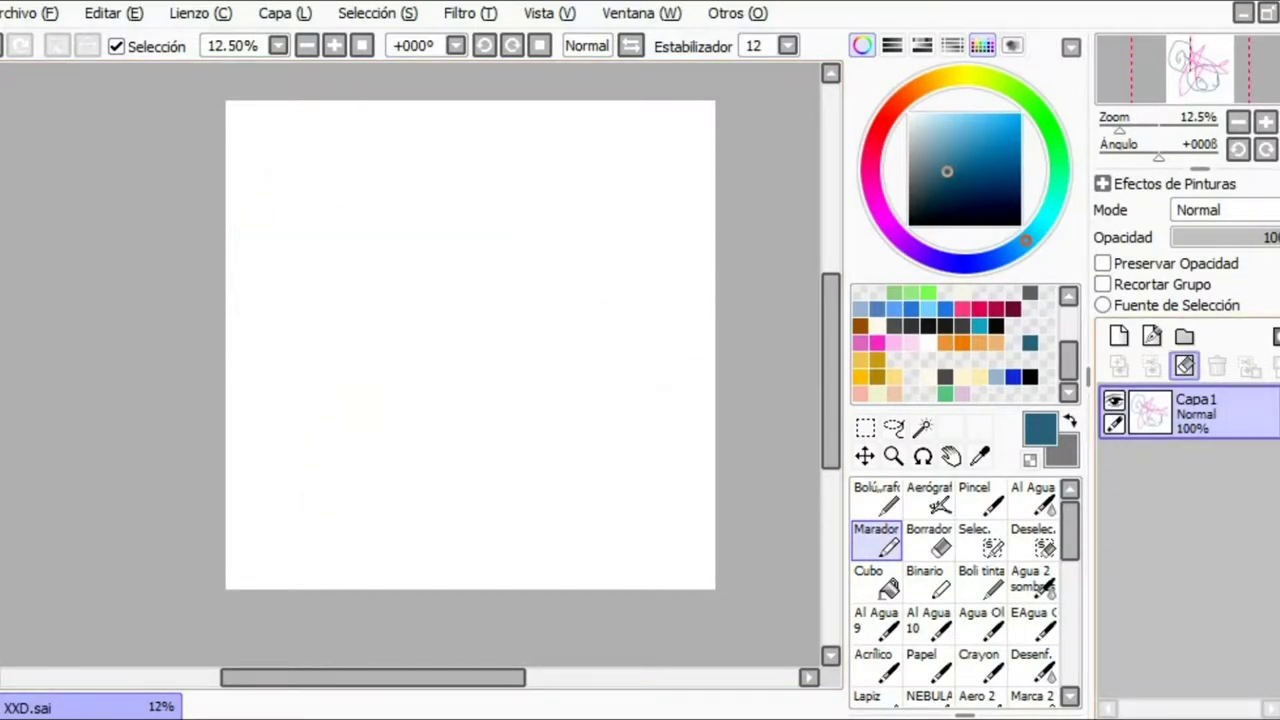
{"action": "left_click", "coordinate": [982, 45]}
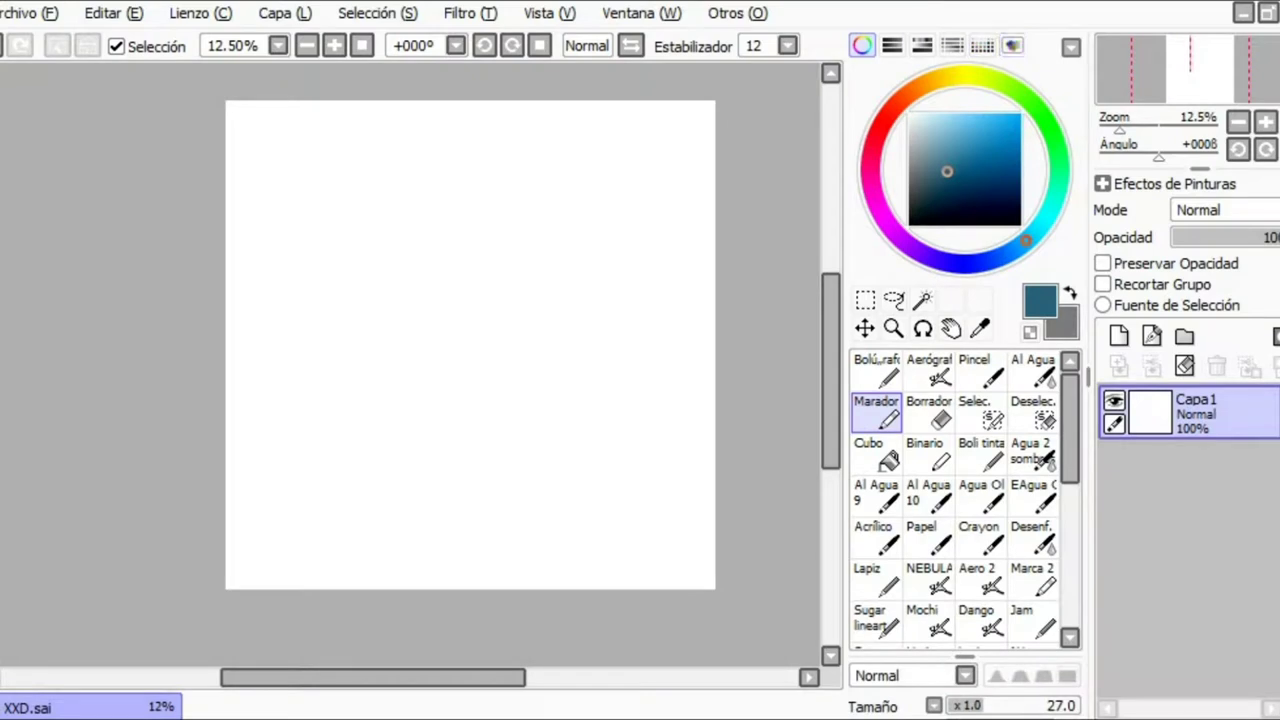
{"action": "left_click", "coordinate": [982, 45]}
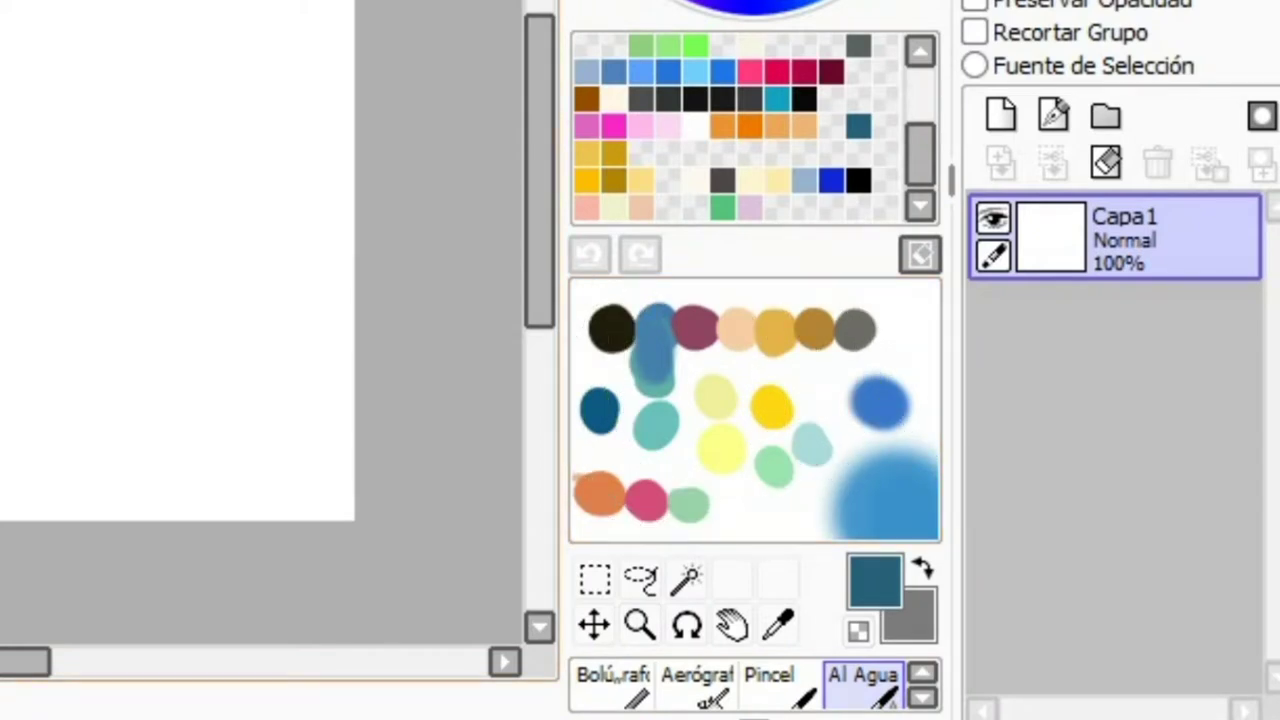
Smear the colour dots in the scratchpad's upper area with the Al Agua brush and clear the whole scratchpad
{"action": "mouse_move", "coordinate": [726, 426]}
{"action": "left_mouse_down"}
{"action": "mouse_move", "coordinate": [700, 400]}
{"action": "mouse_move", "coordinate": [700, 371]}
{"action": "mouse_move", "coordinate": [688, 381]}
{"action": "mouse_move", "coordinate": [618, 352]}
{"action": "left_mouse_up"}
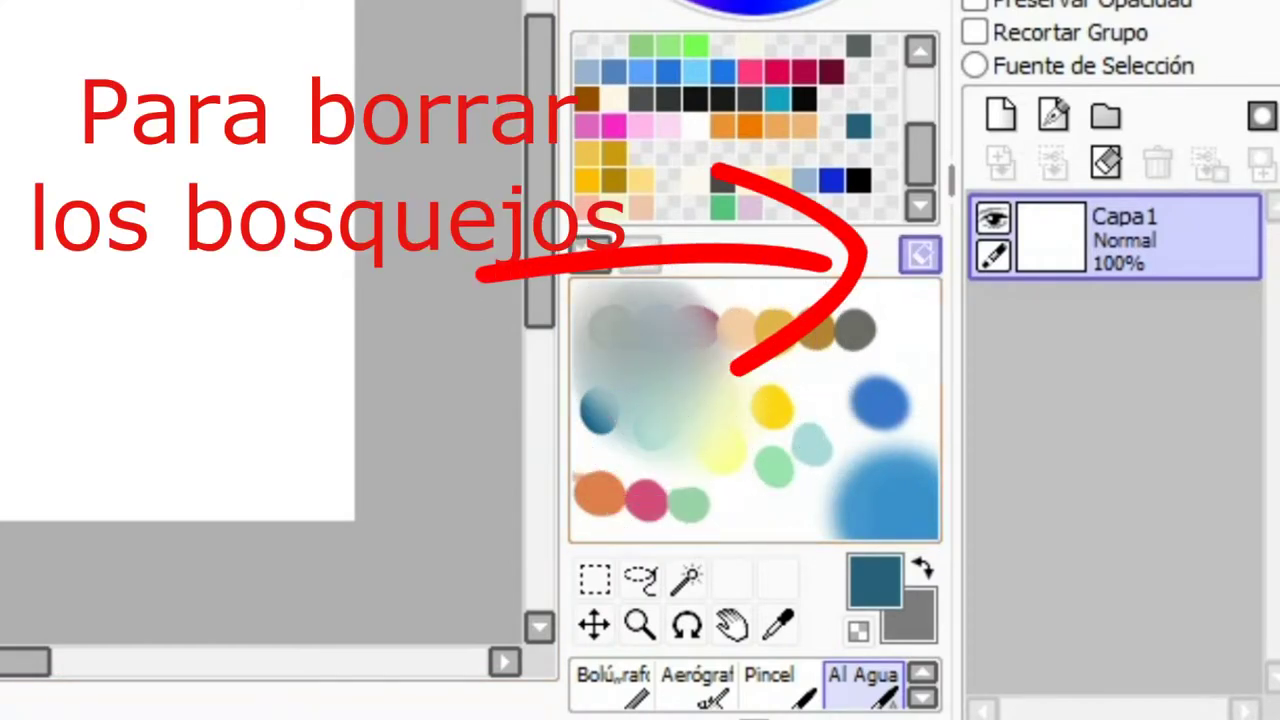
{"action": "left_click", "coordinate": [920, 255]}
Paint a dark teal dot and an overlapping light orange swatch dot on the scratchpad with the Bolígrafo brush
{"action": "left_click", "coordinate": [612, 685]}
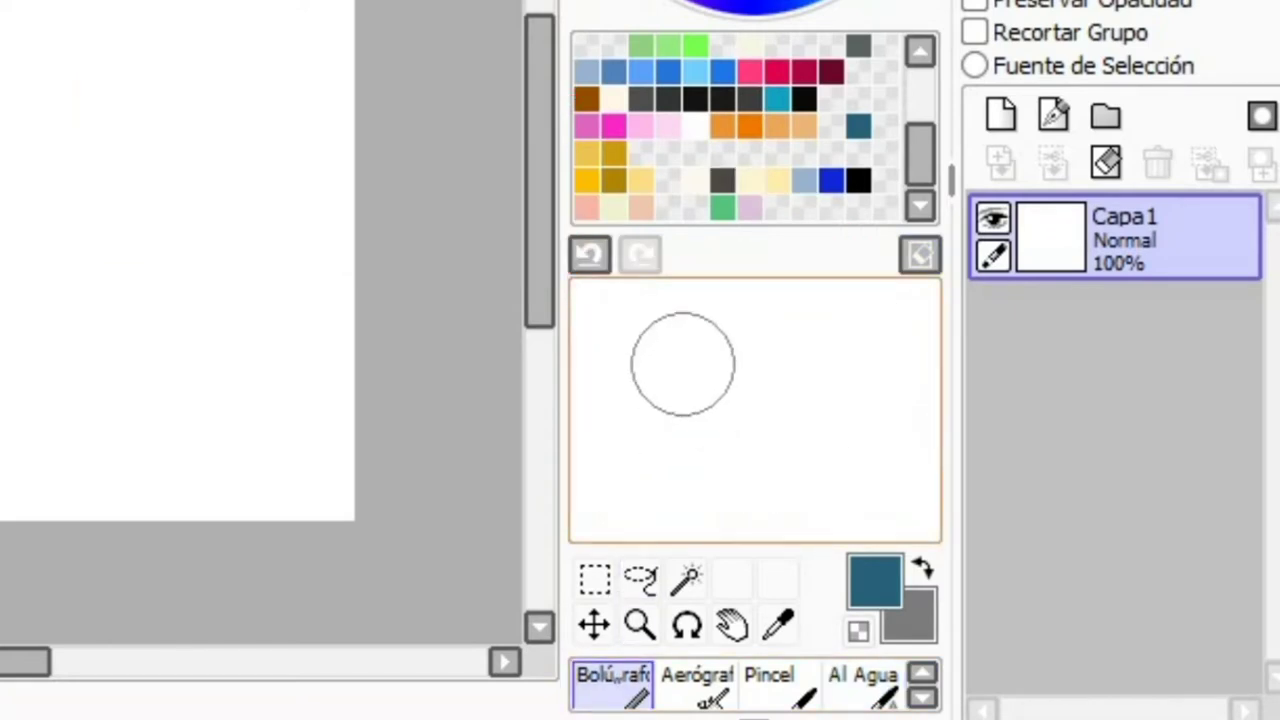
{"action": "left_click_drag", "start_coordinate": [184, 121], "coordinate": [184, 123]}
{"action": "left_click_drag", "start_coordinate": [662, 388], "coordinate": [686, 380]}
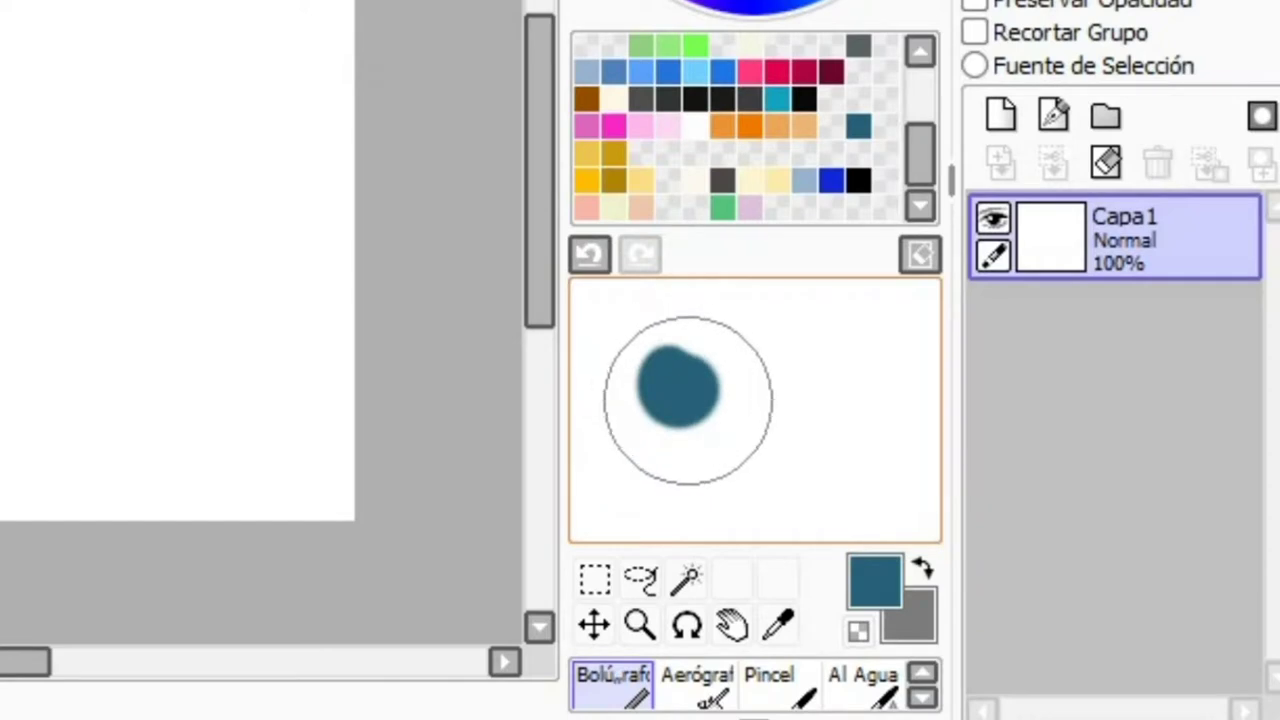
{"action": "left_click", "coordinate": [804, 126]}
{"action": "left_click", "coordinate": [710, 383]}
{"action": "left_click_drag", "start_coordinate": [712, 383], "coordinate": [720, 381]}
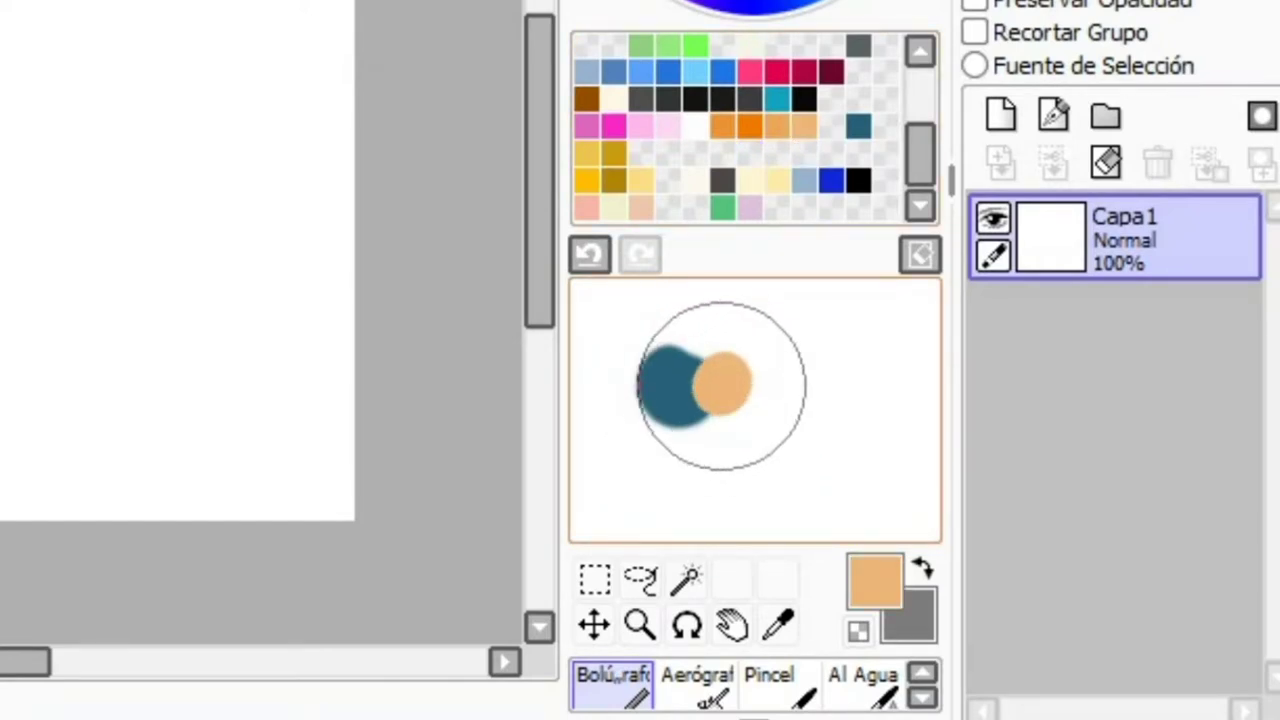
Blend the overlap between the teal and orange scratchpad dots with the Pincel brush
{"action": "left_click", "coordinate": [770, 680]}
{"action": "mouse_move", "coordinate": [677, 400]}
{"action": "left_mouse_down"}
{"action": "mouse_move", "coordinate": [671, 388]}
{"action": "mouse_move", "coordinate": [691, 376]}
{"action": "mouse_move", "coordinate": [694, 389]}
{"action": "left_mouse_up"}
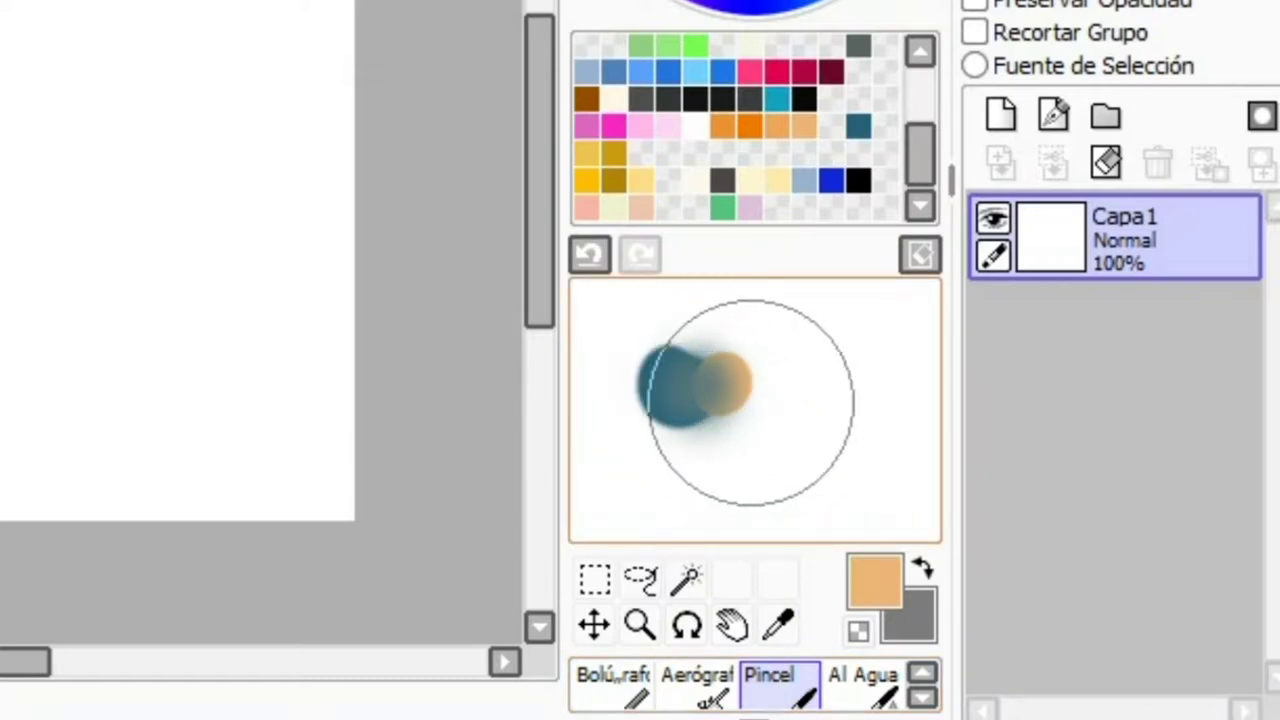
{"action": "key", "text": "ctrl+z"}
{"action": "left_click", "coordinate": [1105, 162]}
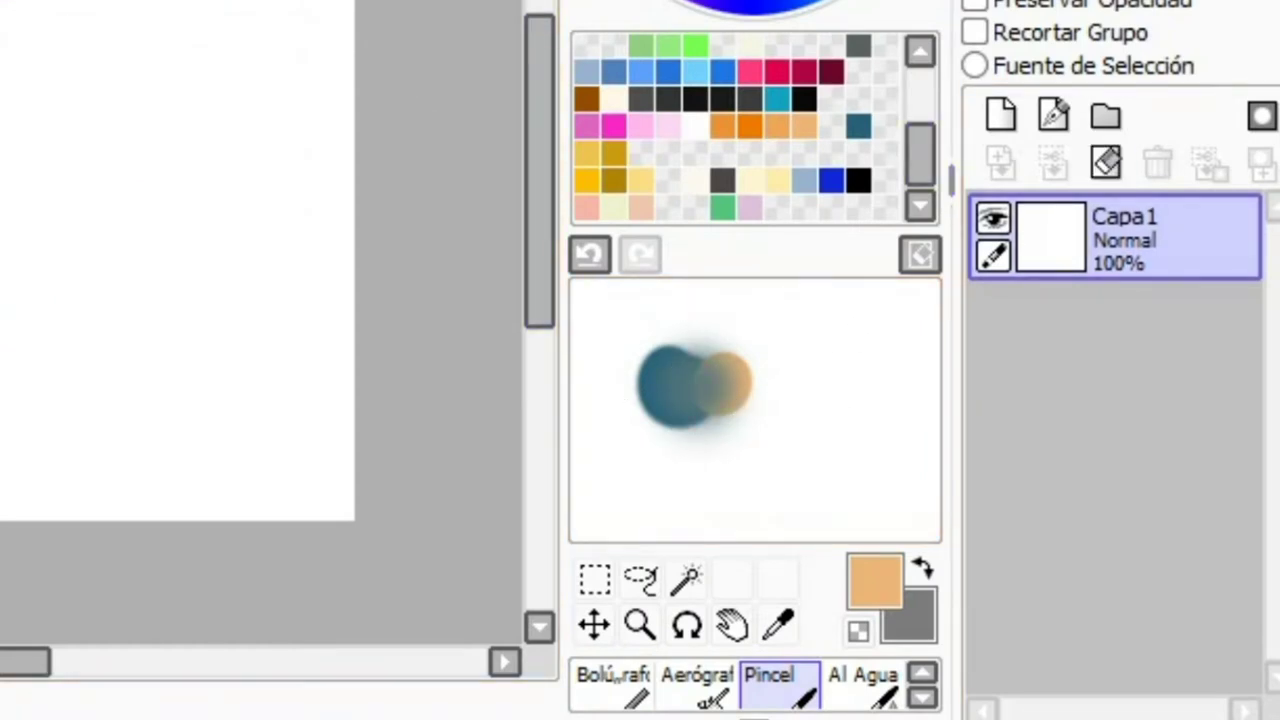
Hide the swatches and blend the two scratchpad dots further with the Agua 2 sombra brush
{"action": "left_click", "coordinate": [848, 2]}
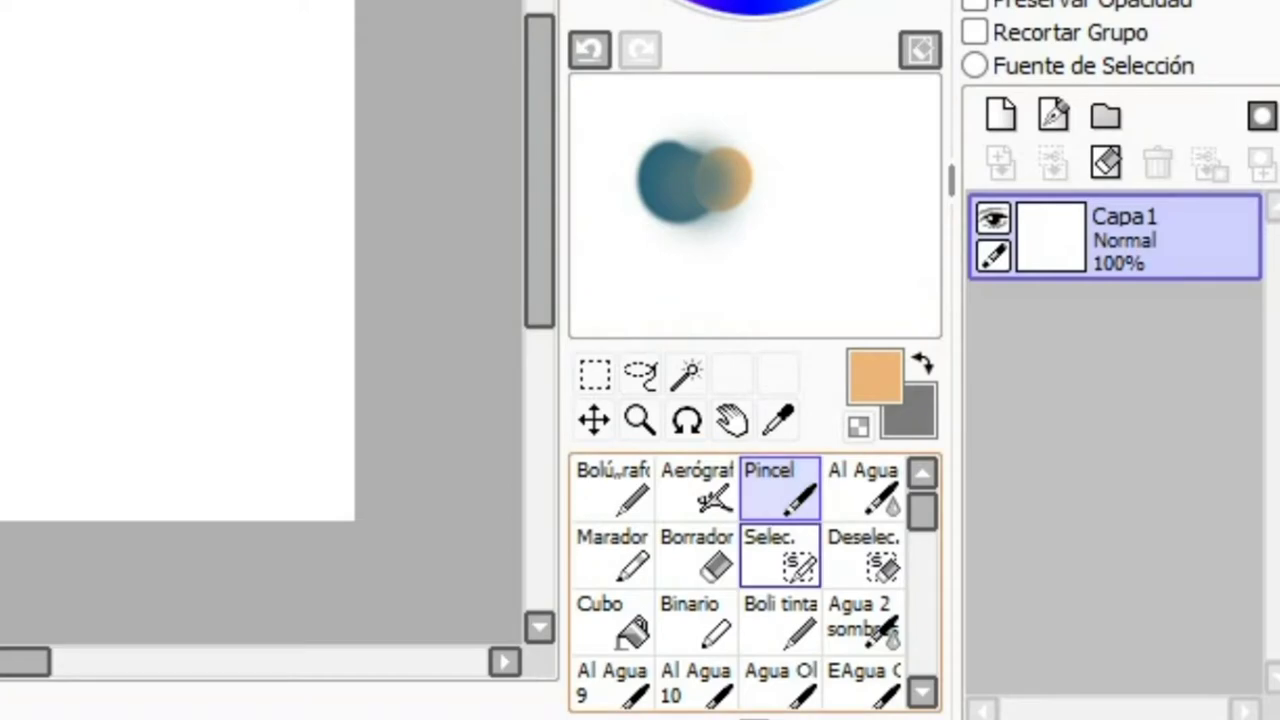
{"action": "left_click", "coordinate": [863, 620]}
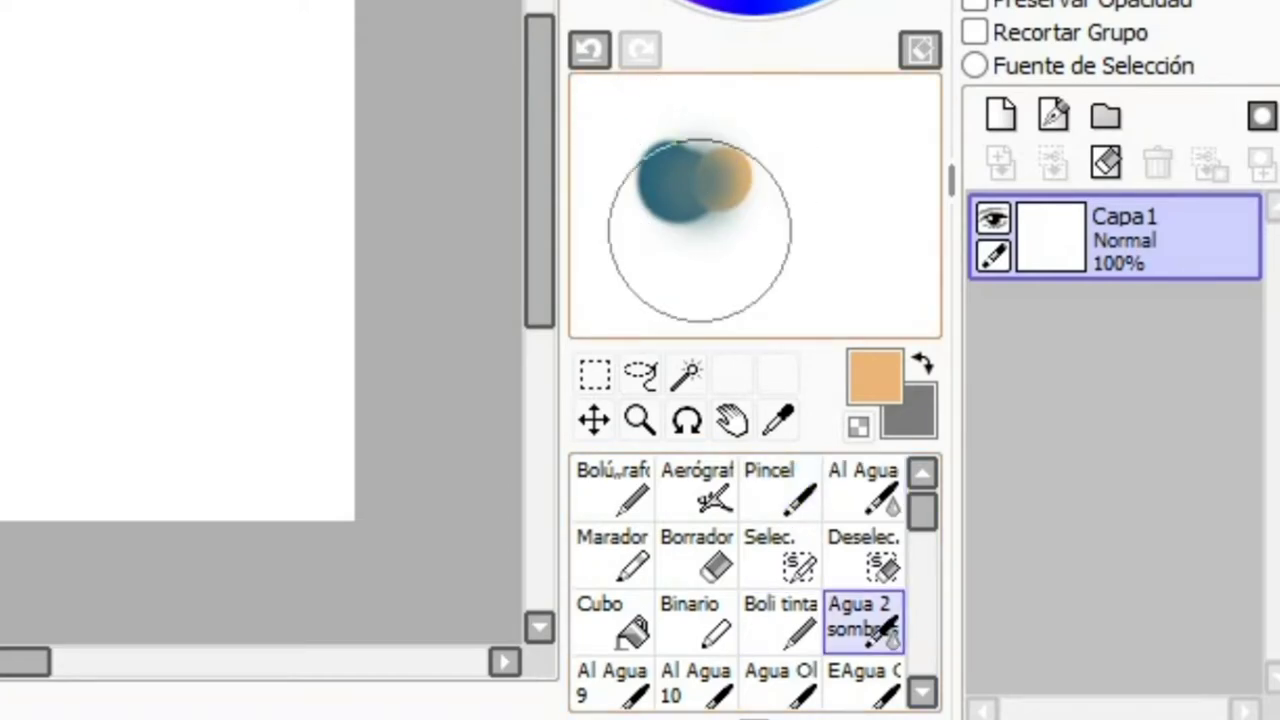
{"action": "mouse_move", "coordinate": [681, 182]}
{"action": "left_mouse_down"}
{"action": "mouse_move", "coordinate": [676, 170]}
{"action": "mouse_move", "coordinate": [692, 167]}
{"action": "left_mouse_up"}
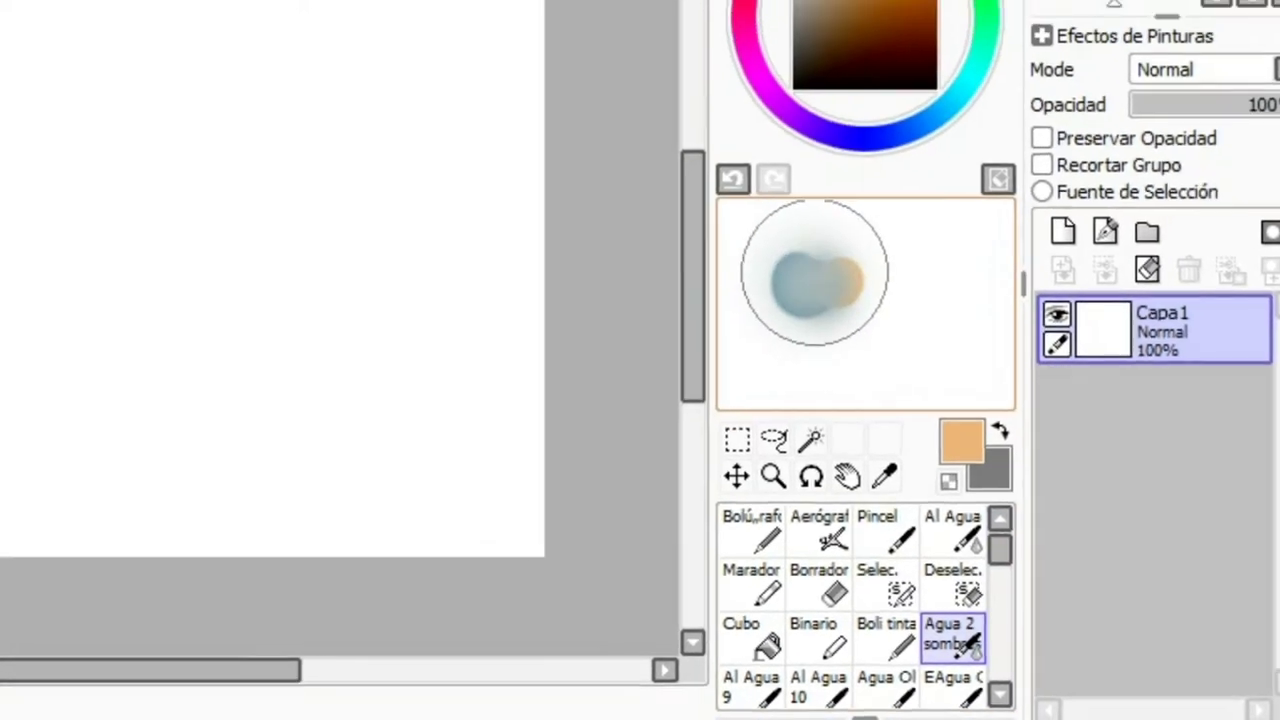
Clear the scratchpad and switch to the Bolígrafo brush
{"action": "left_click", "coordinate": [920, 50]}
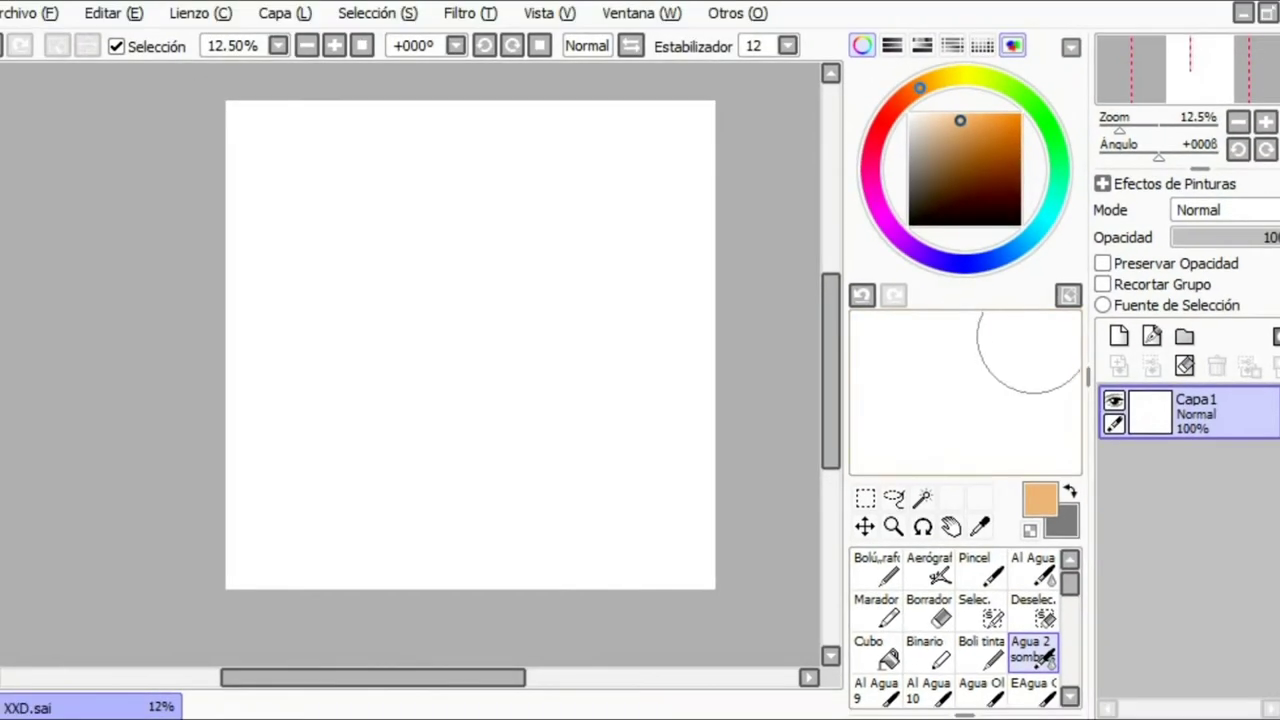
{"action": "left_click", "coordinate": [876, 568]}
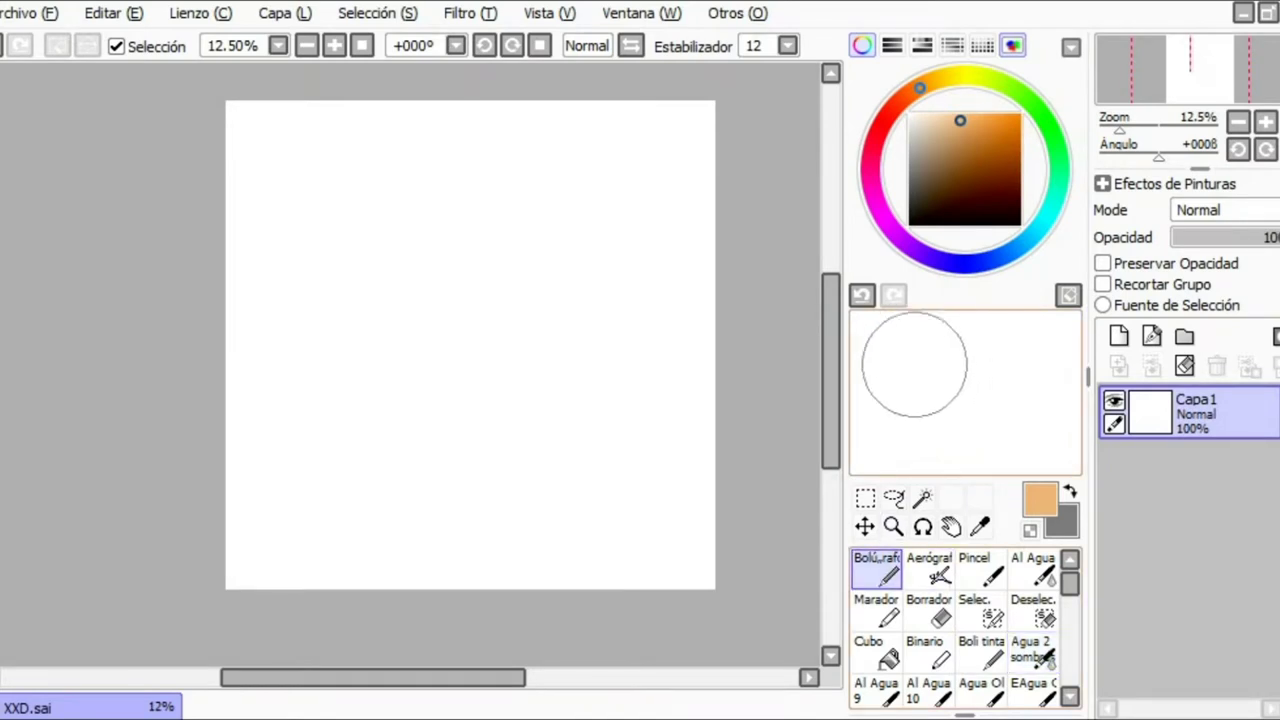
Paint overlapping light orange and brown dots on the scratchpad, blend them with the Al Agua brush and clear the scratchpad
{"action": "left_click_drag", "start_coordinate": [908, 366], "coordinate": [917, 364]}
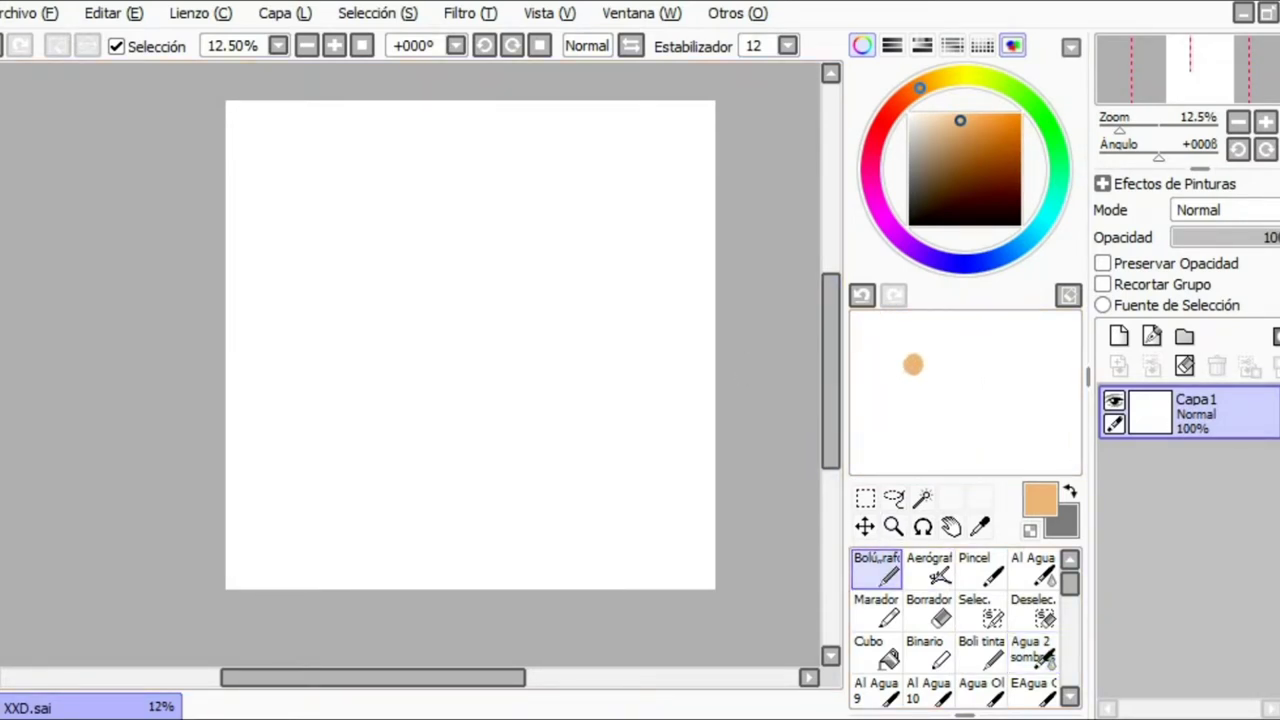
{"action": "left_click", "coordinate": [962, 167]}
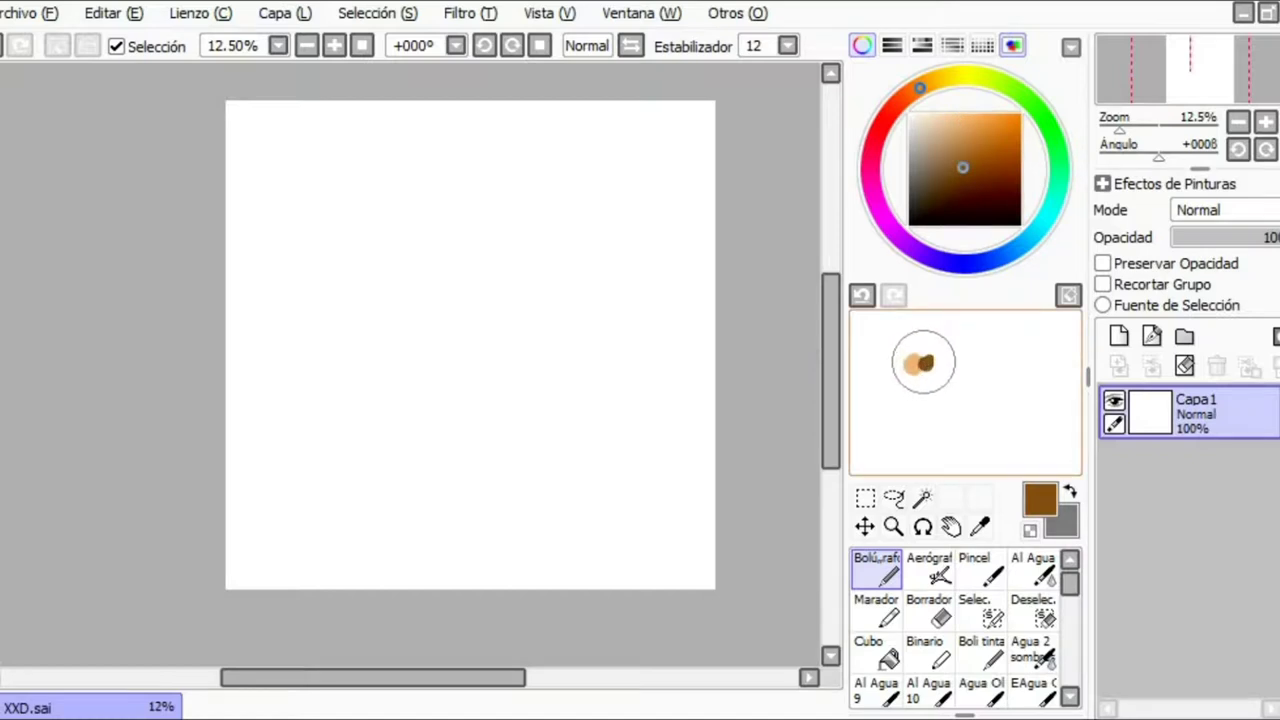
{"action": "left_click", "coordinate": [1032, 568]}
{"action": "left_click_drag", "start_coordinate": [923, 366], "coordinate": [919, 368]}
{"action": "left_click", "coordinate": [1068, 295]}
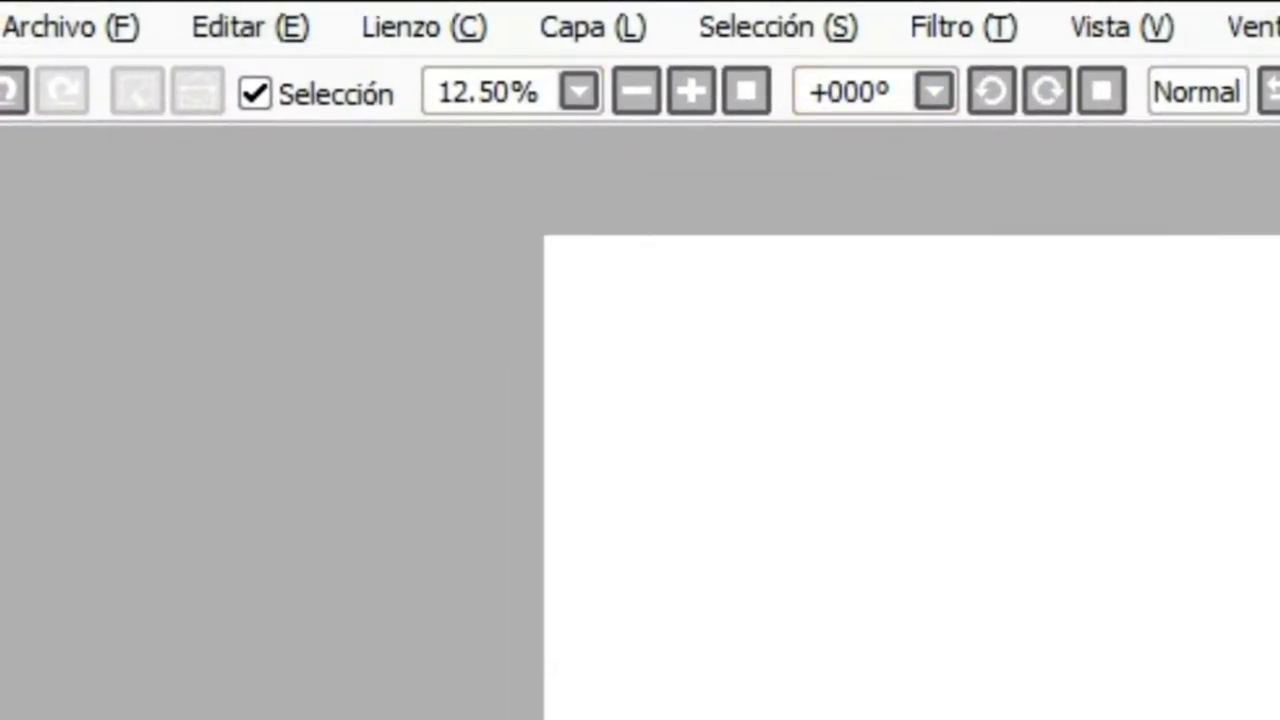
Undo the last canvas change to bring back the pink and teal scribbles, and redo it
{"action": "left_click", "coordinate": [252, 27]}
{"action": "key", "text": "Right"}
{"action": "key", "text": "Left"}
{"action": "key", "text": "Return"}
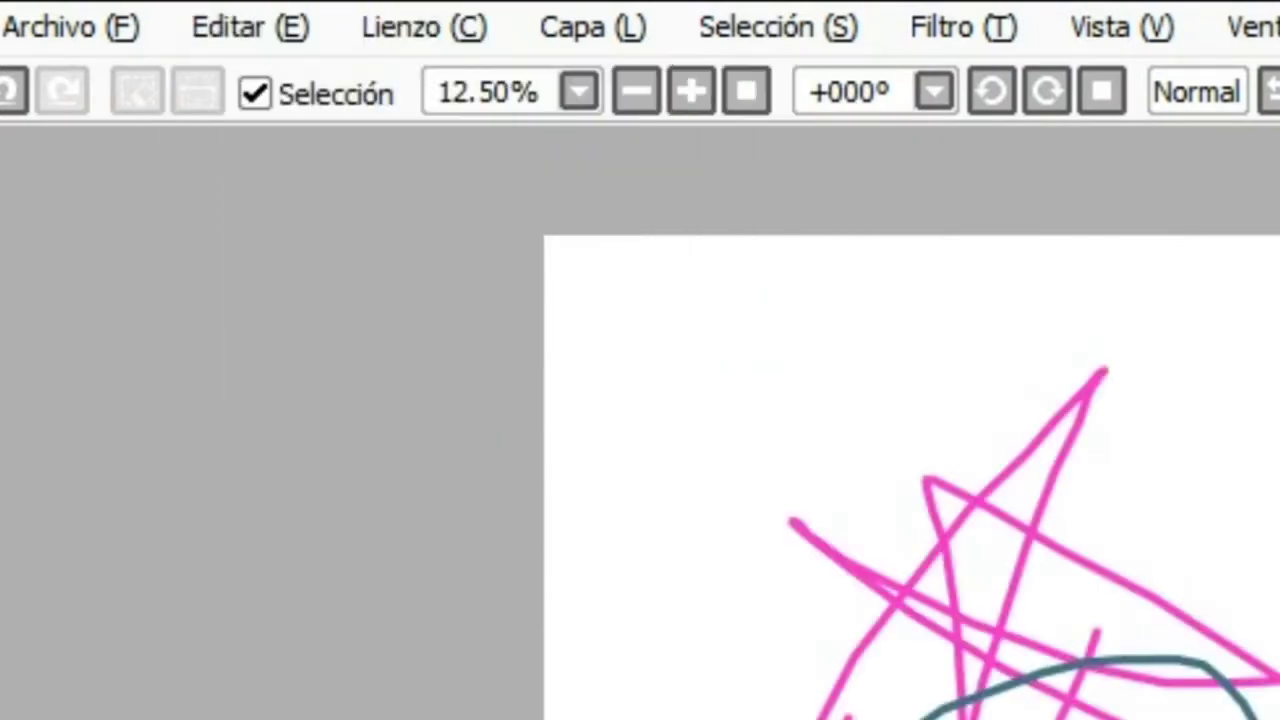
{"action": "left_click", "coordinate": [250, 27]}
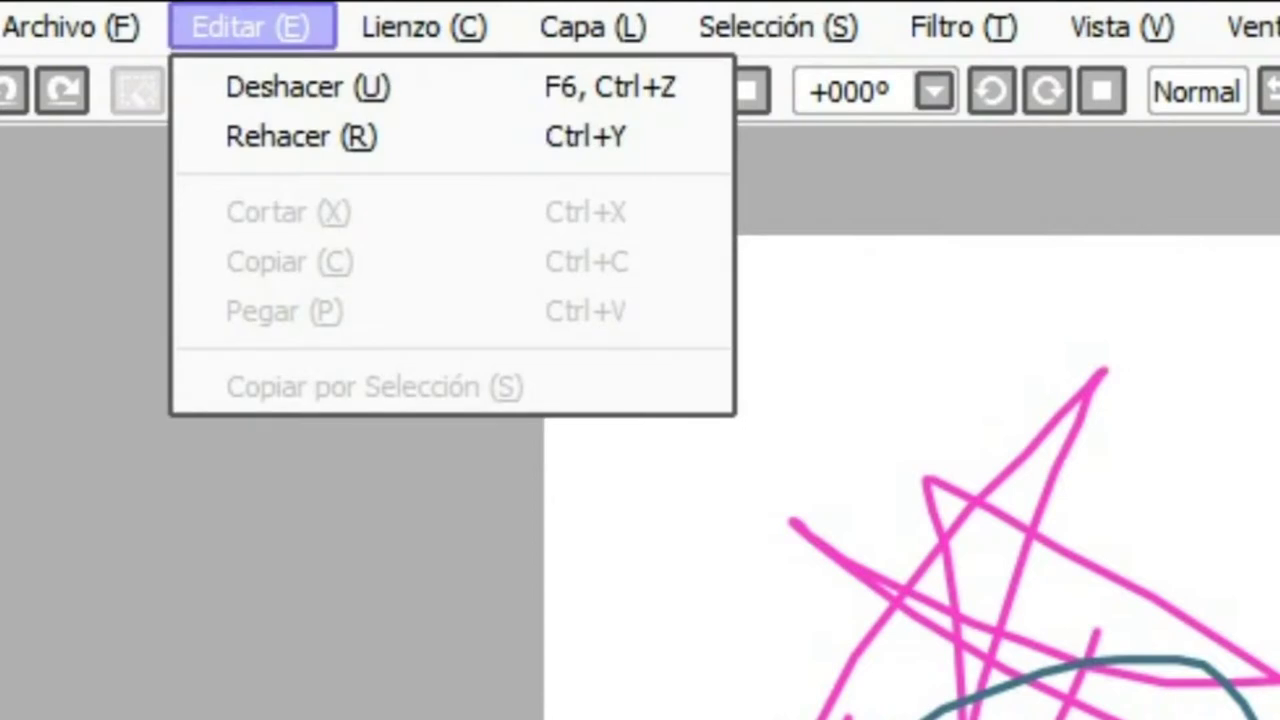
{"action": "left_click", "coordinate": [300, 136]}
{"action": "left_click", "coordinate": [252, 27]}
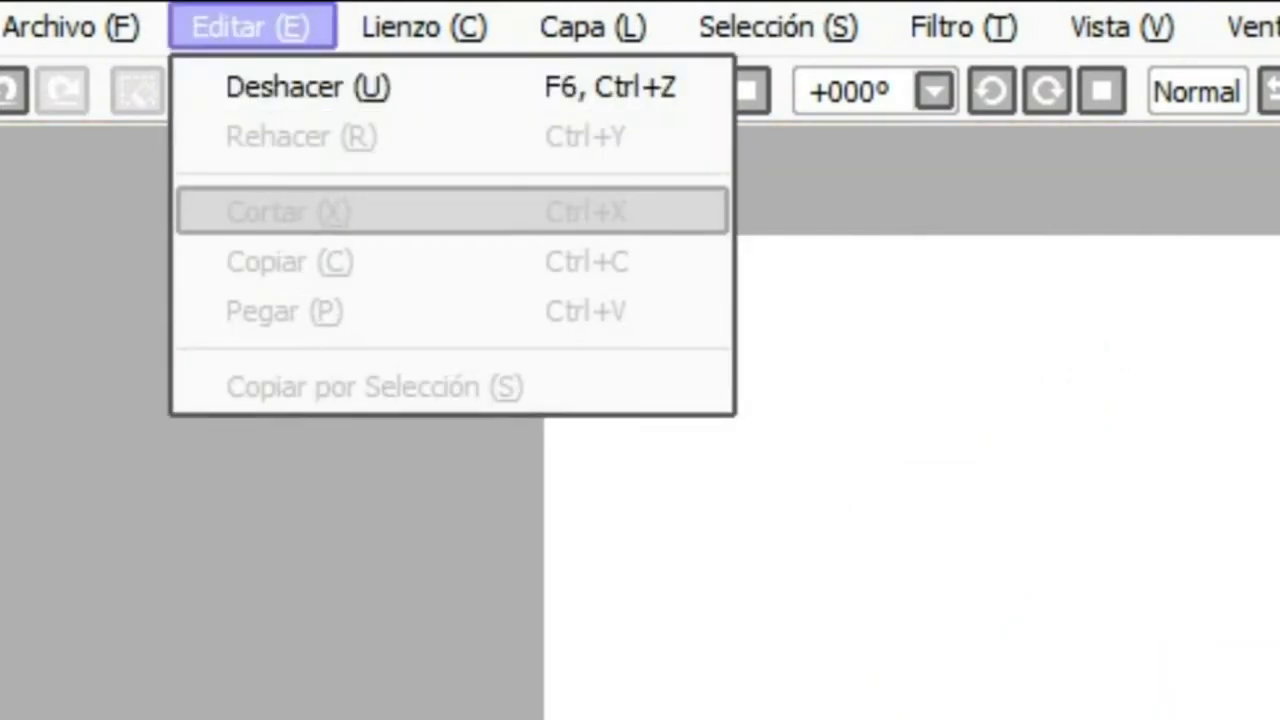
Open the canvas resolution settings, examine the resolution value and leave them without changes
{"action": "mouse_move", "coordinate": [425, 27]}
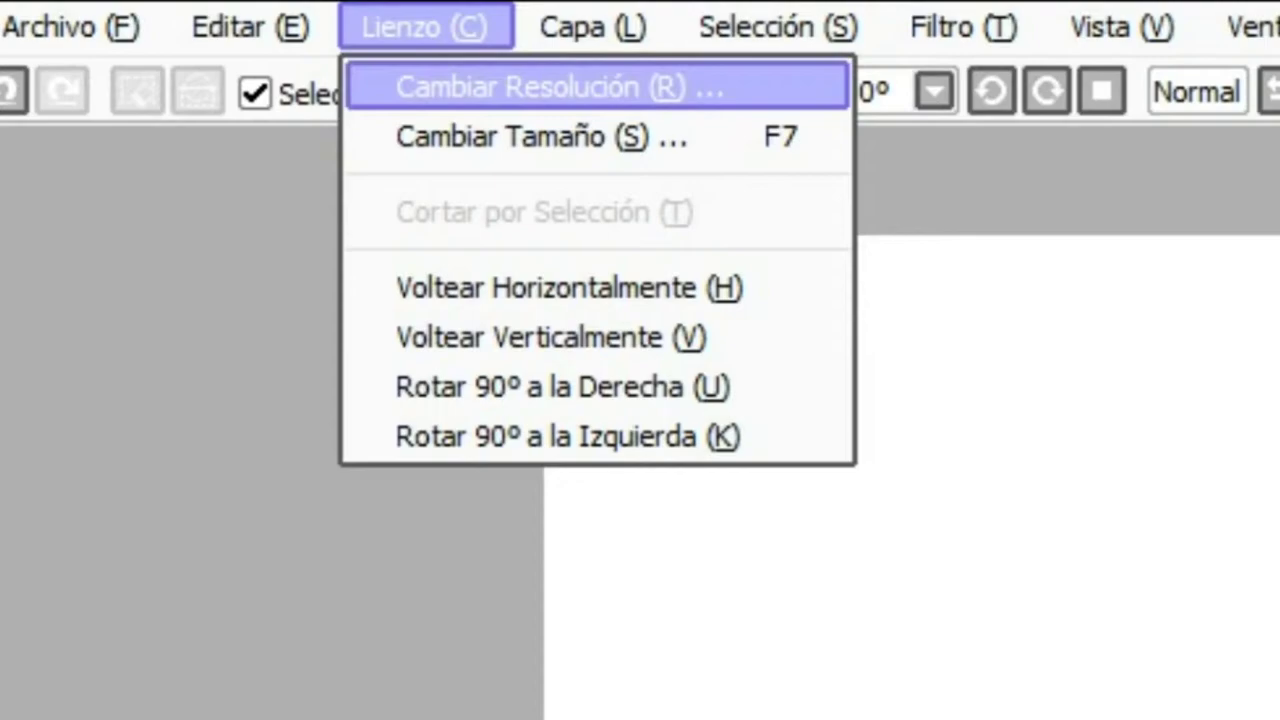
{"action": "left_click", "coordinate": [560, 87]}
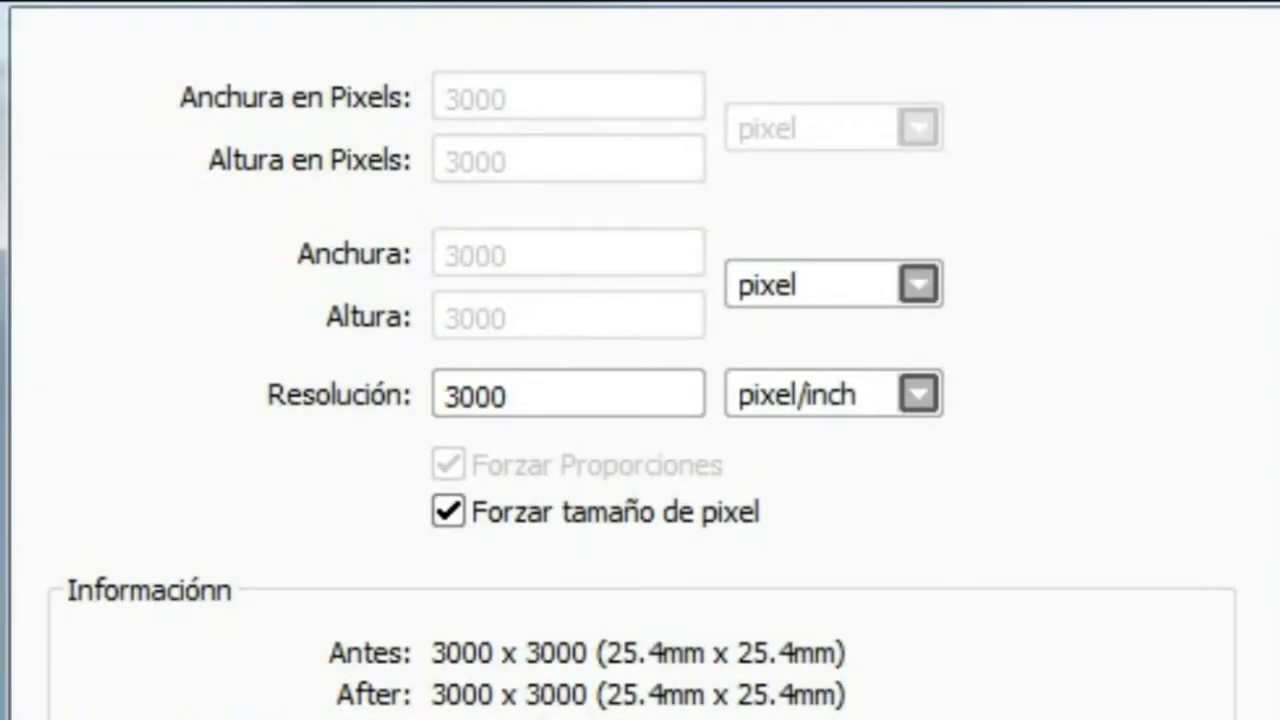
{"action": "left_click", "coordinate": [508, 396]}
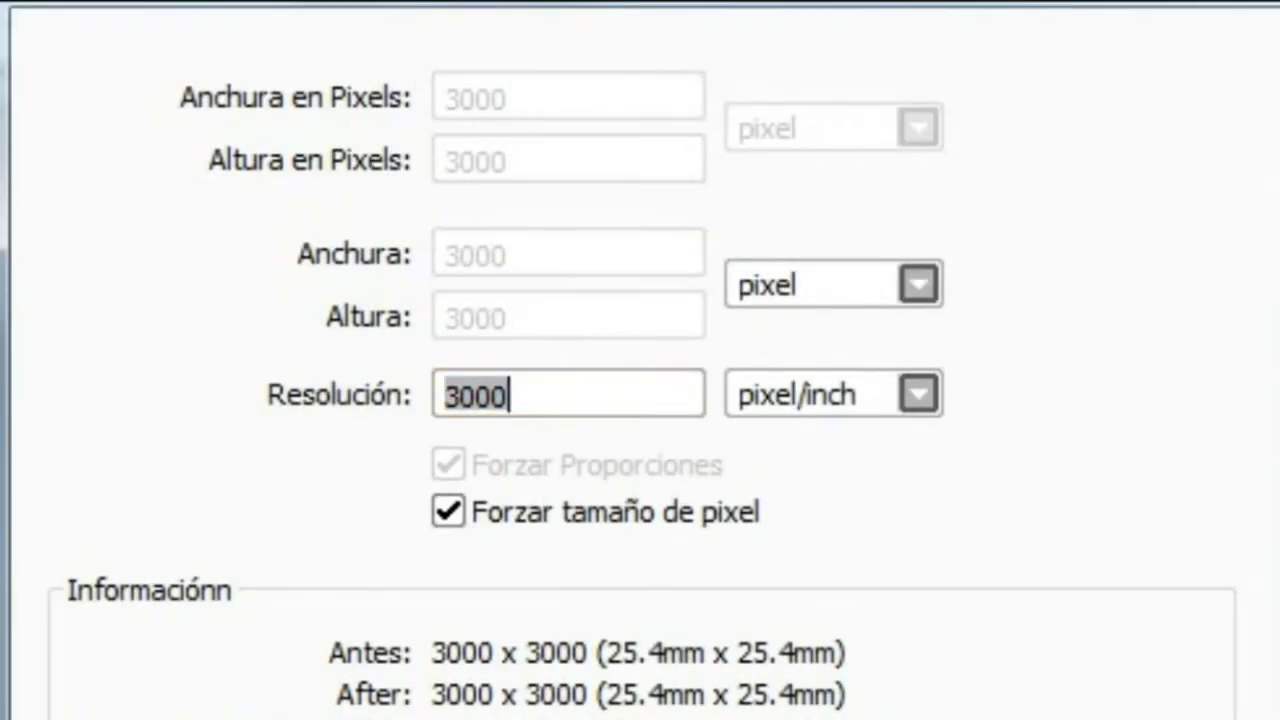
{"action": "left_click", "coordinate": [510, 396]}
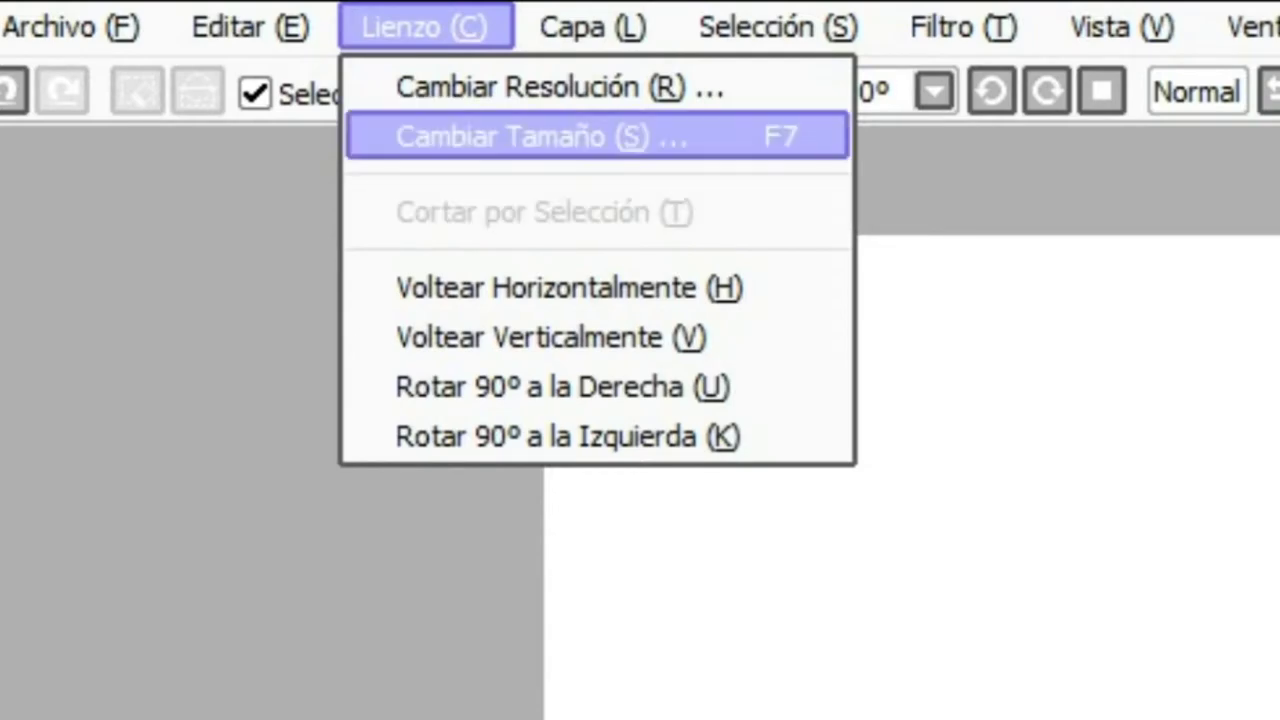
Try the middle-row right and centre anchors in the canvas size settings and leave the size unchanged
{"action": "left_click", "coordinate": [542, 137]}
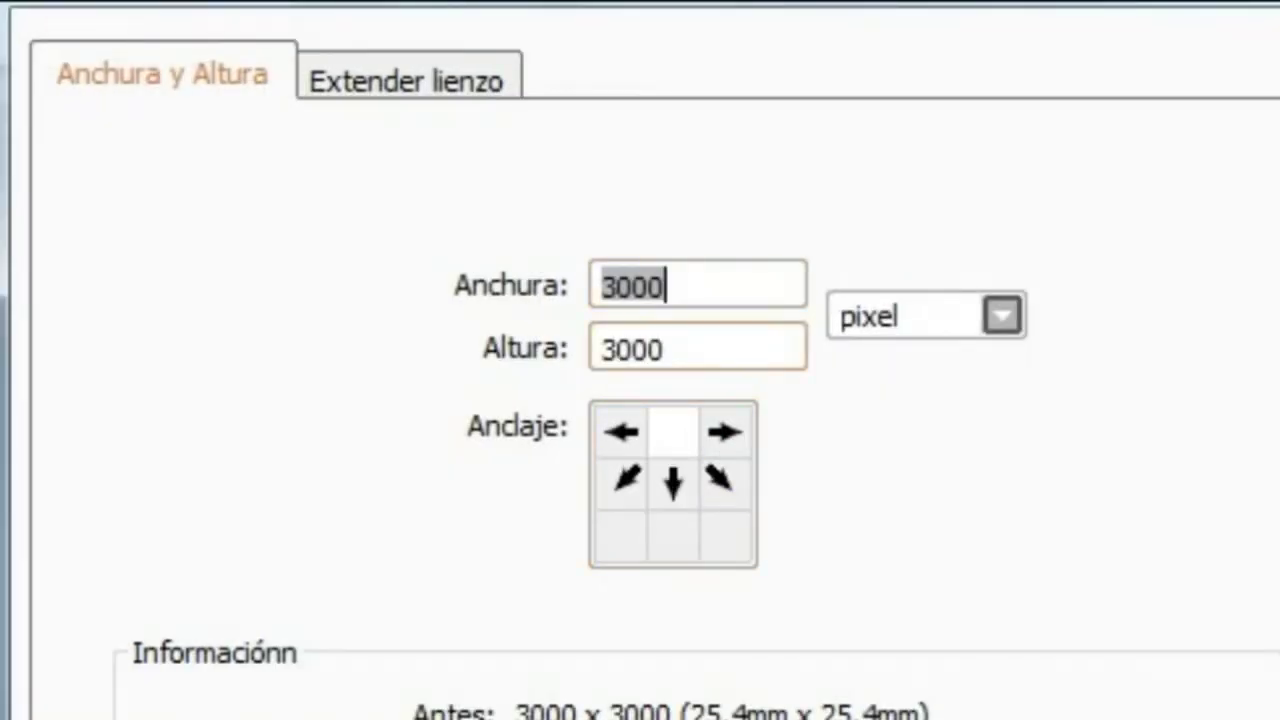
{"action": "left_click", "coordinate": [726, 484]}
{"action": "left_click", "coordinate": [674, 484]}
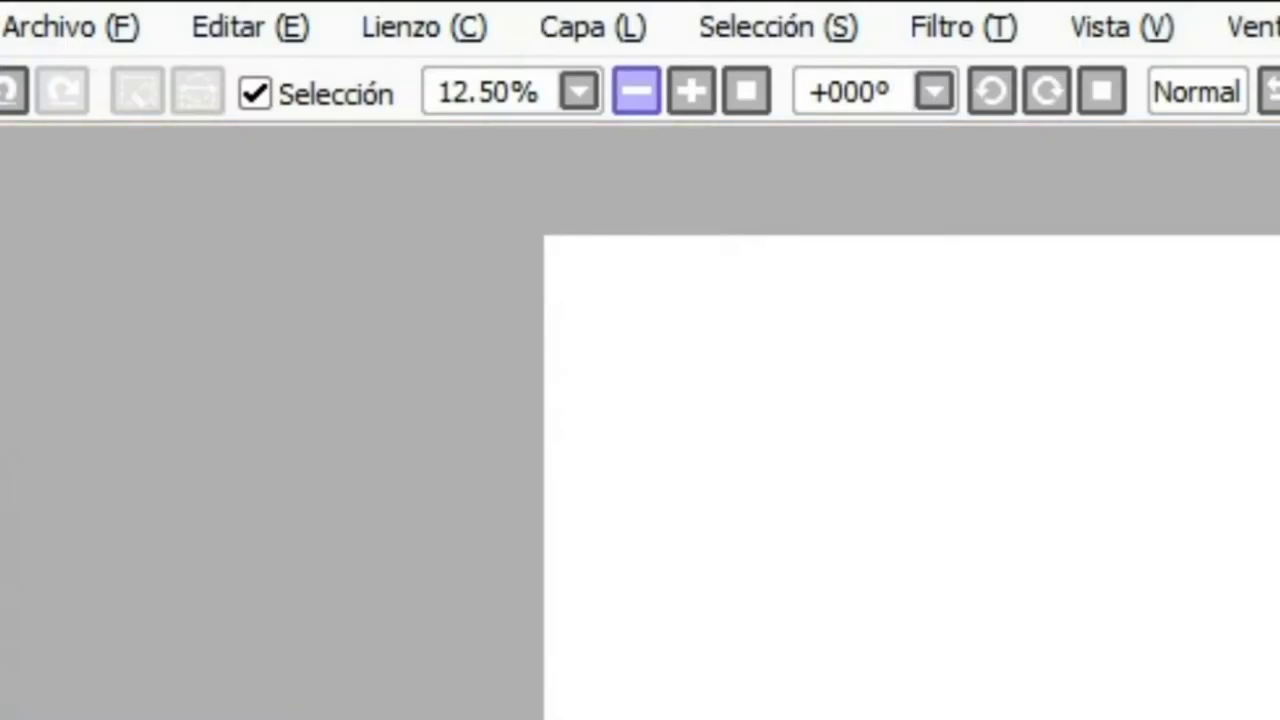
Draw a brown oval smiley face near the middle of the canvas with the Bolígrafo brush at size 49
{"action": "left_click", "coordinate": [427, 26]}
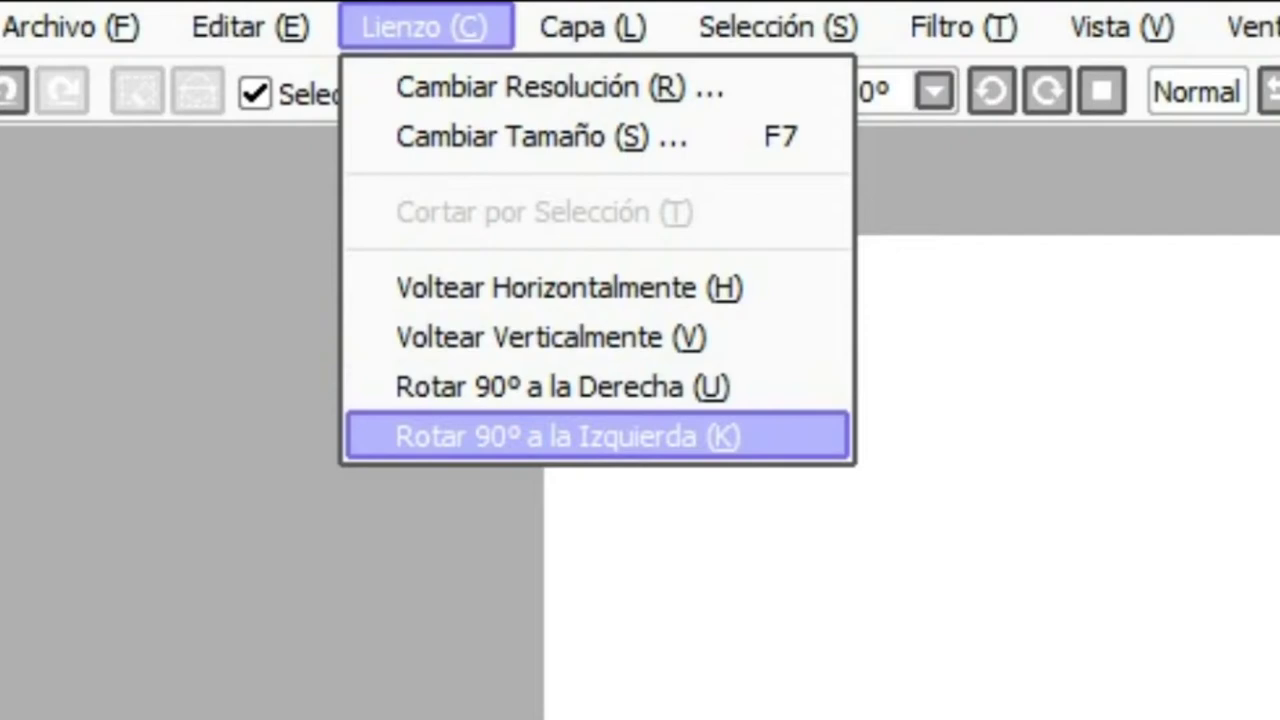
{"action": "left_click", "coordinate": [1171, 712]}
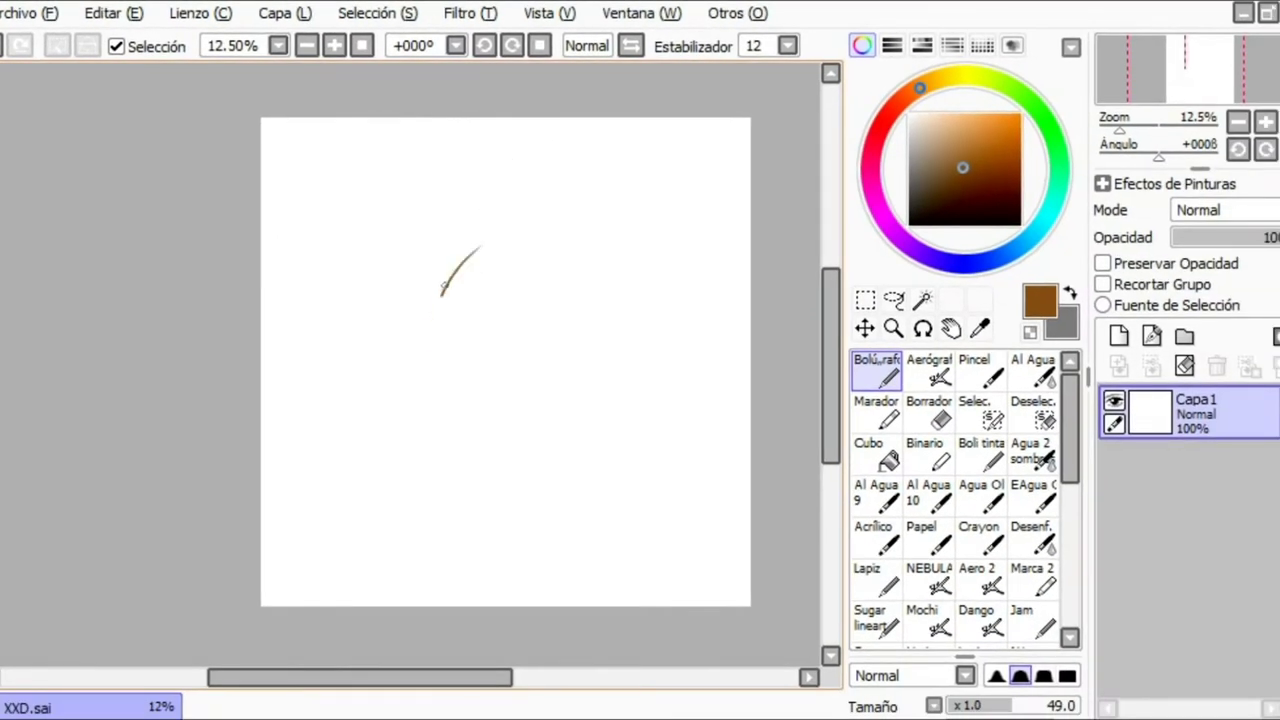
{"action": "mouse_move", "coordinate": [444, 286]}
{"action": "left_mouse_down"}
{"action": "mouse_move", "coordinate": [515, 428]}
{"action": "mouse_move", "coordinate": [584, 287]}
{"action": "left_mouse_up"}
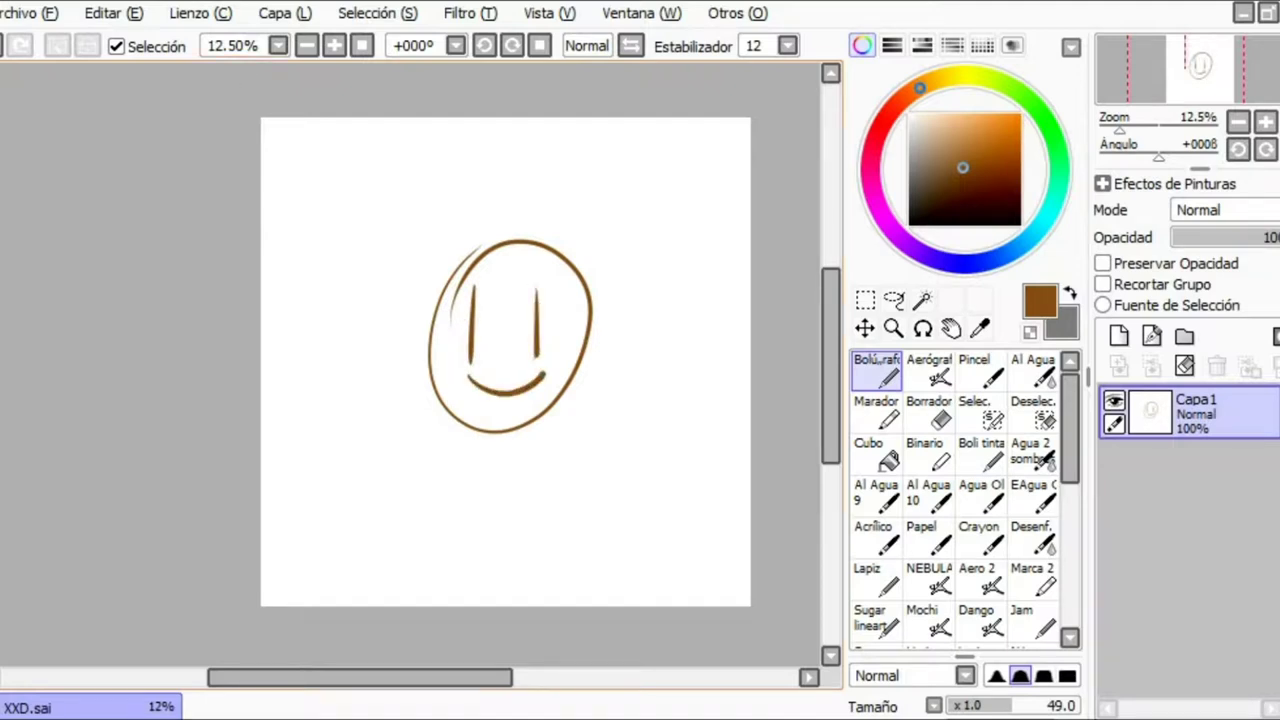
Flip the canvas with the smiley face horizontally and undo the flip
{"action": "left_click", "coordinate": [201, 13]}
{"action": "key", "text": "Down"}
{"action": "key", "text": "Down"}
{"action": "key", "text": "Down"}
{"action": "key", "text": "Down"}
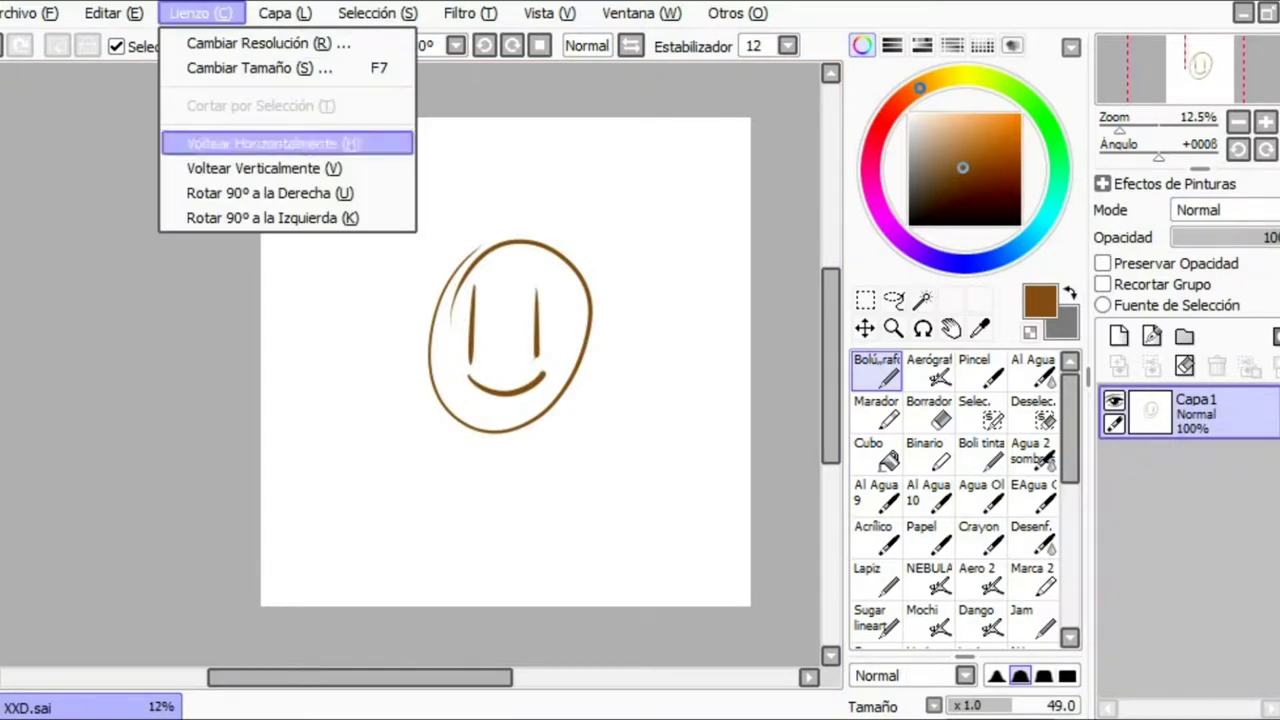
{"action": "key", "text": "Return"}
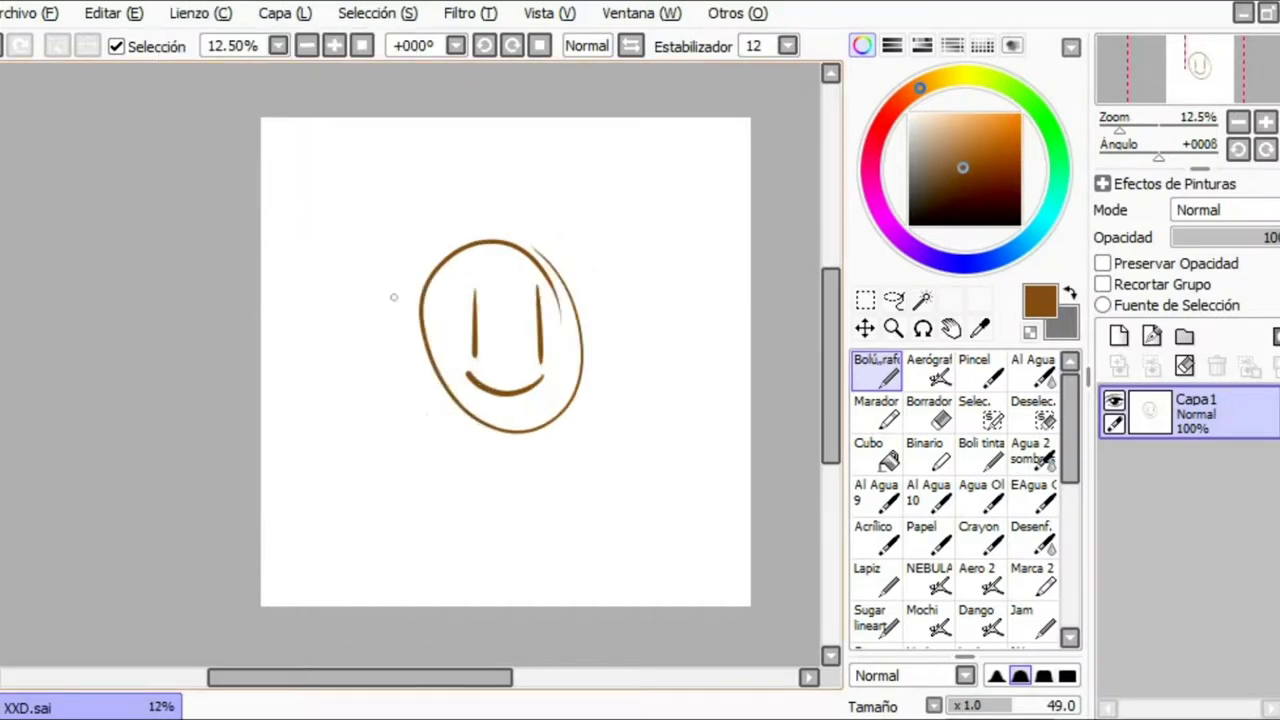
{"action": "key", "text": "ctrl+z"}
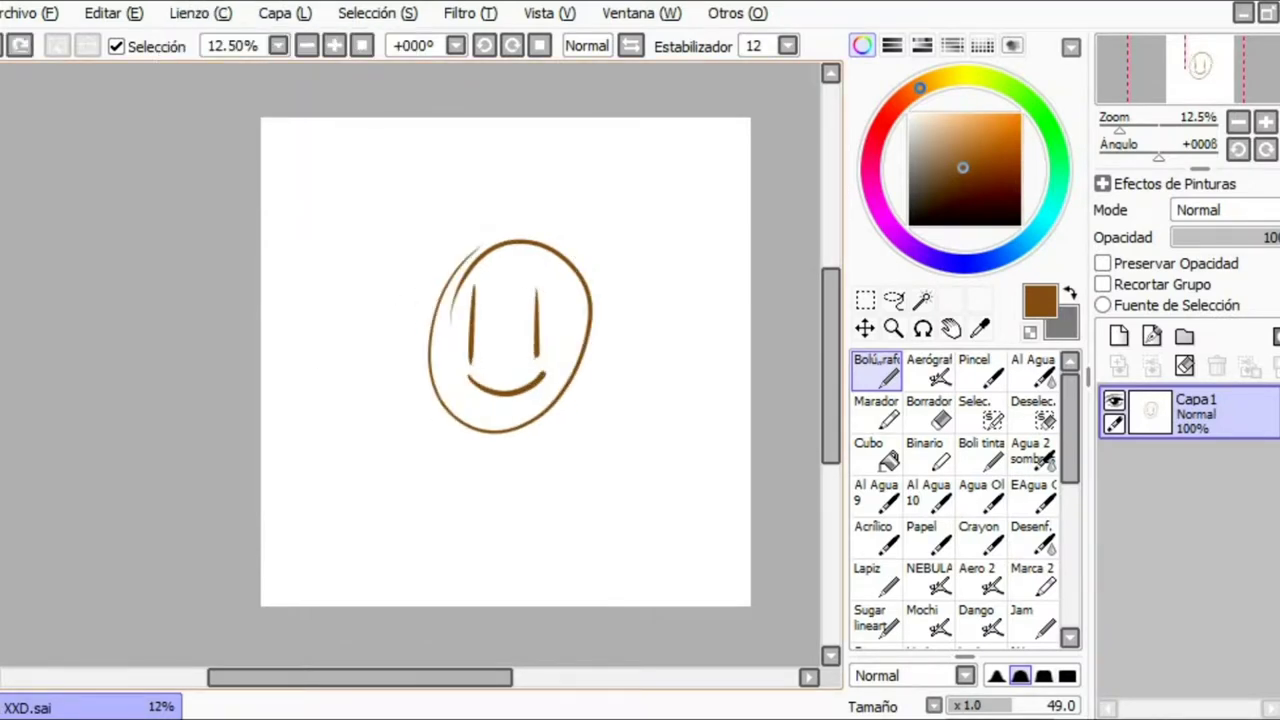
Flip the canvas with the smiley face vertically and undo the flip
{"action": "left_click", "coordinate": [200, 13]}
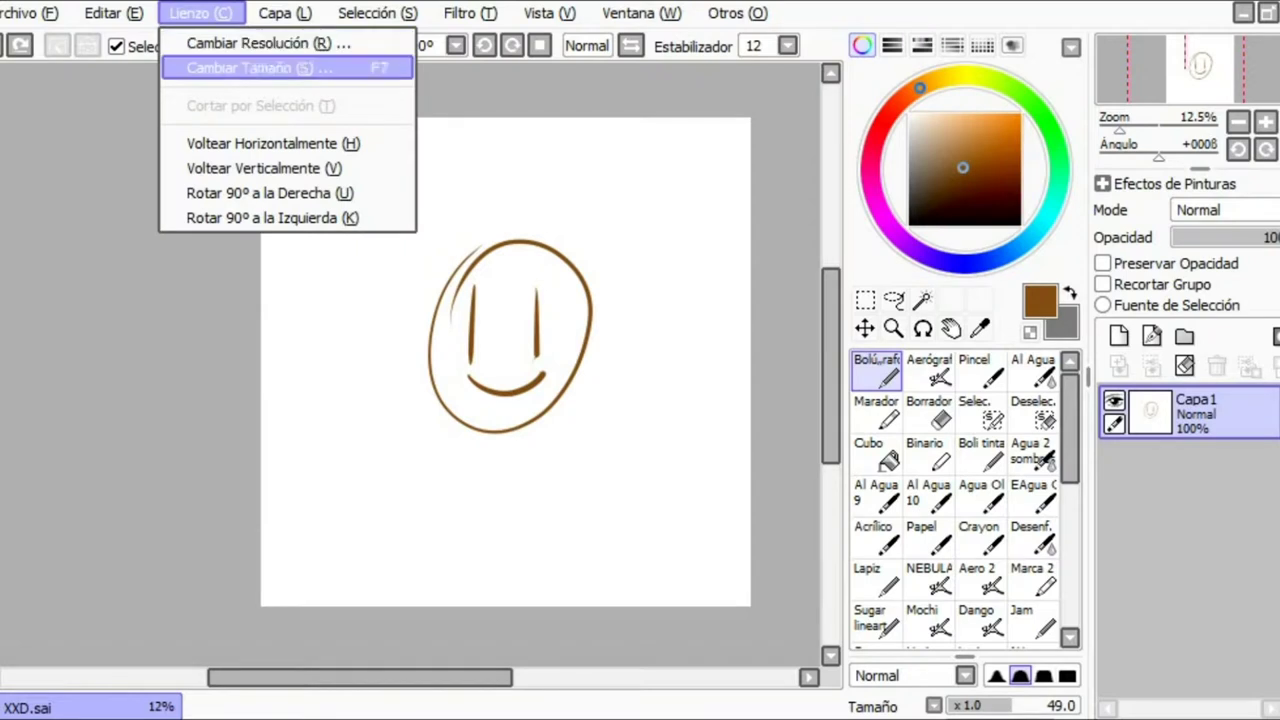
{"action": "key", "text": "Return"}
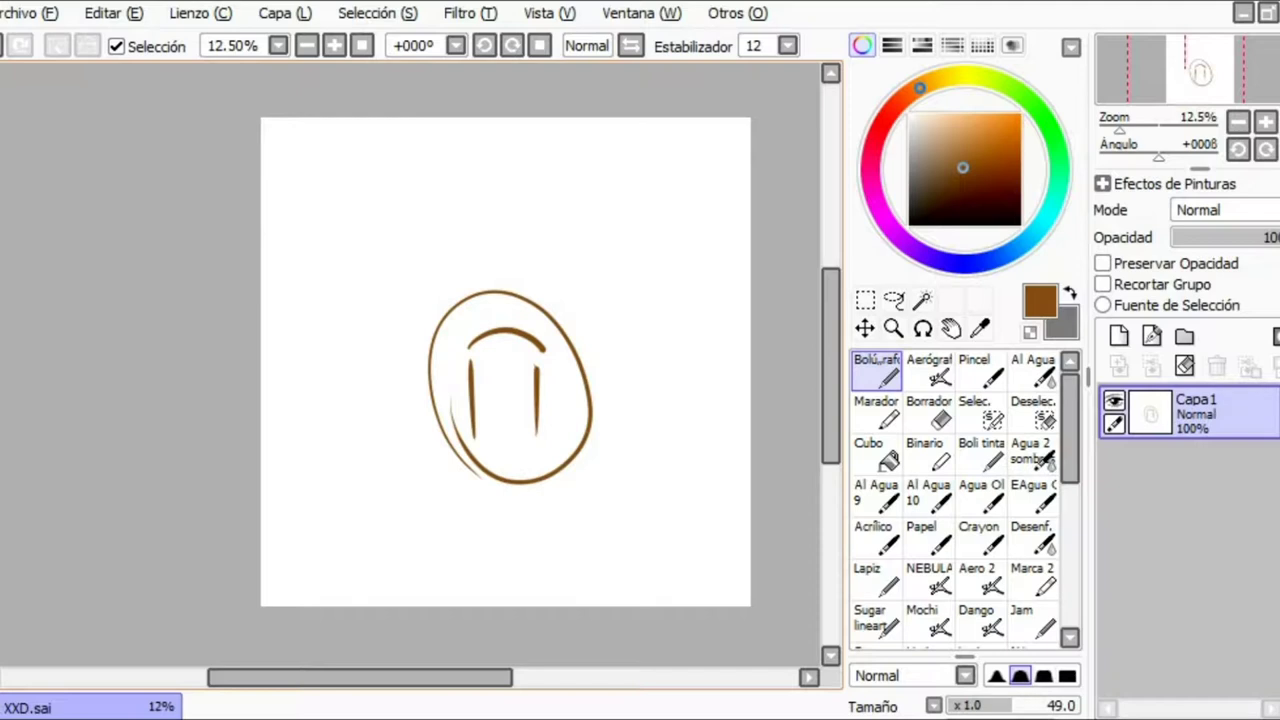
{"action": "key", "text": "ctrl+z"}
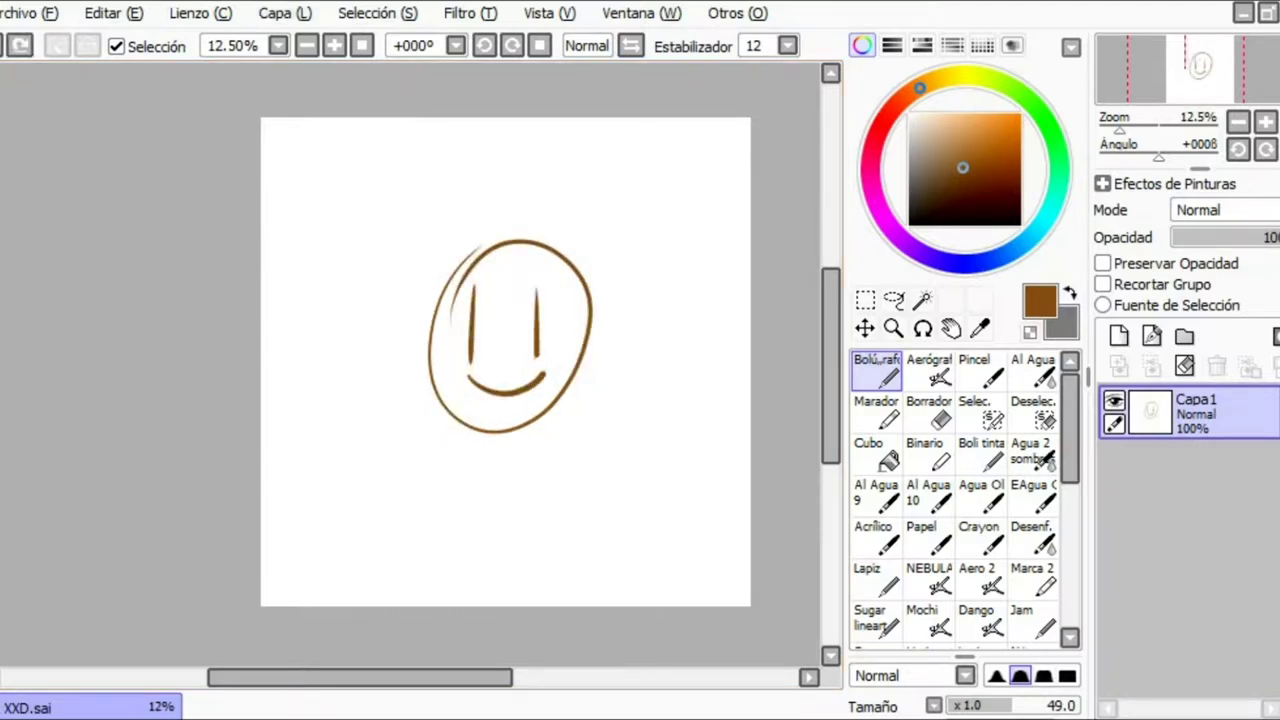
Rotate the canvas 90° to the right and rotate it back 90° to the left
{"action": "left_click", "coordinate": [201, 13]}
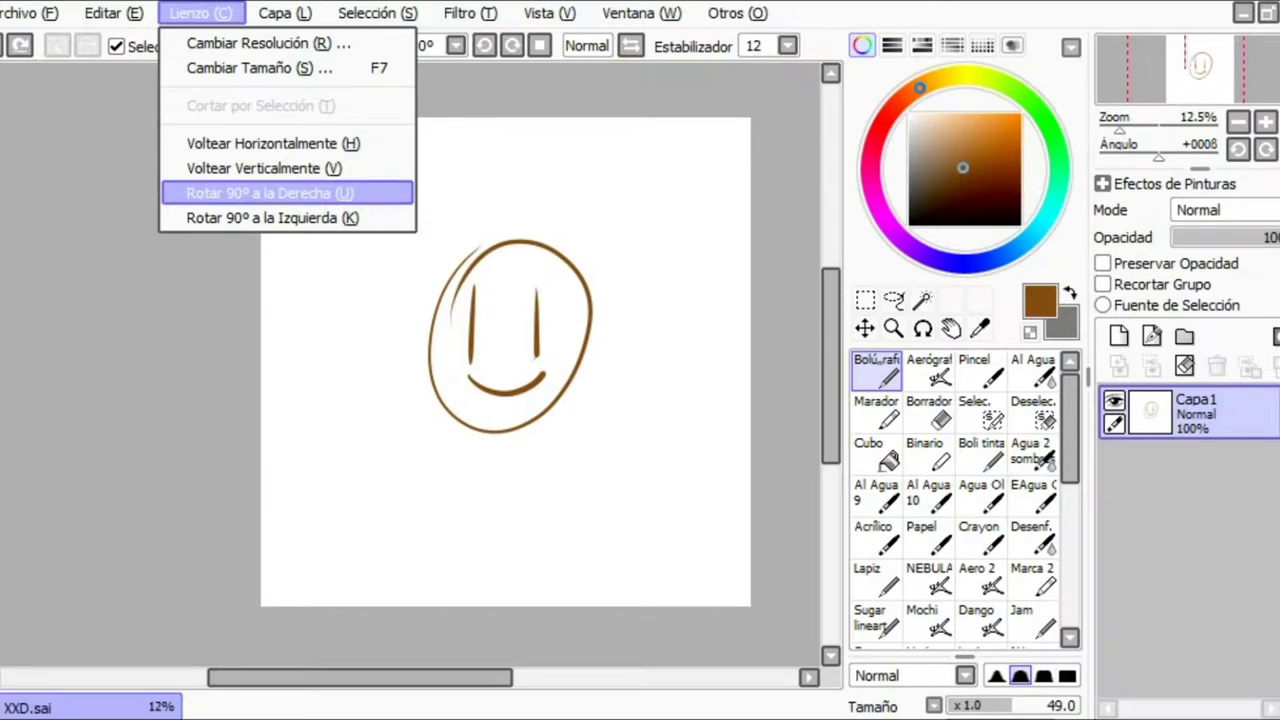
{"action": "key", "text": "Return"}
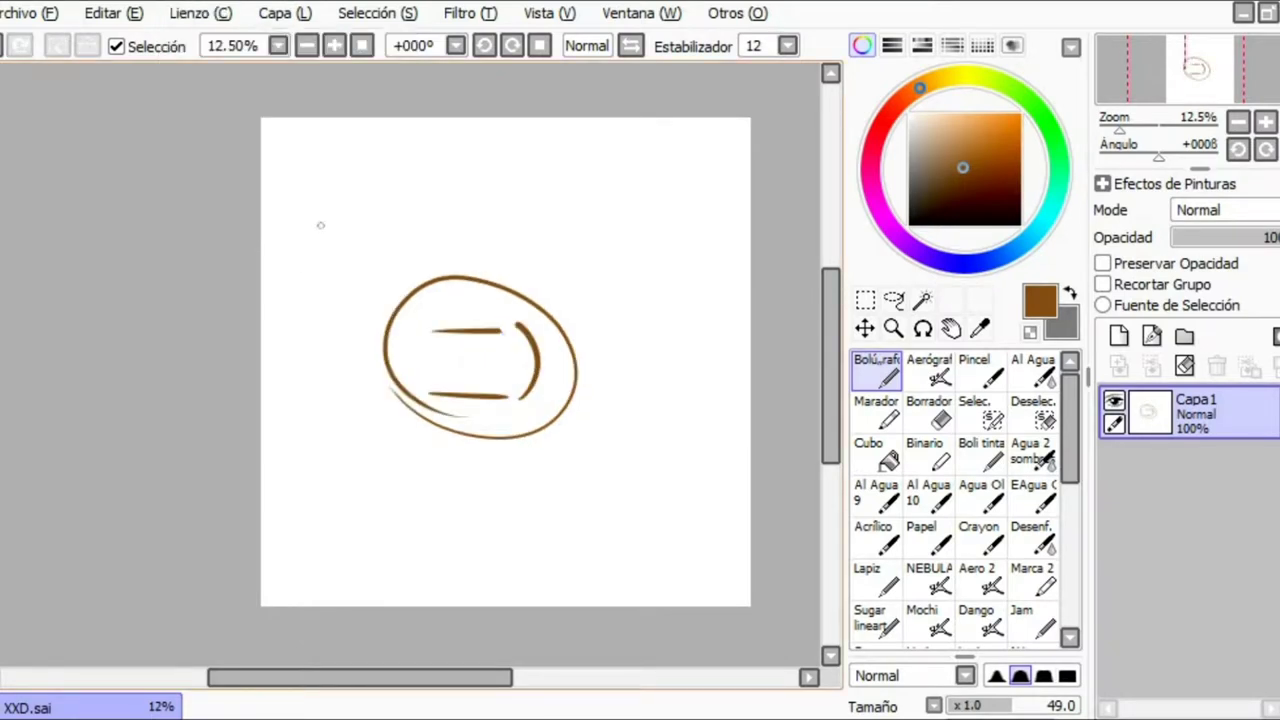
{"action": "key", "text": "alt+c"}
{"action": "key", "text": "Down"}
{"action": "key", "text": "Down"}
{"action": "key", "text": "Down"}
{"action": "key", "text": "Down"}
{"action": "key", "text": "Down"}
{"action": "key", "text": "Down"}
{"action": "key", "text": "Return"}
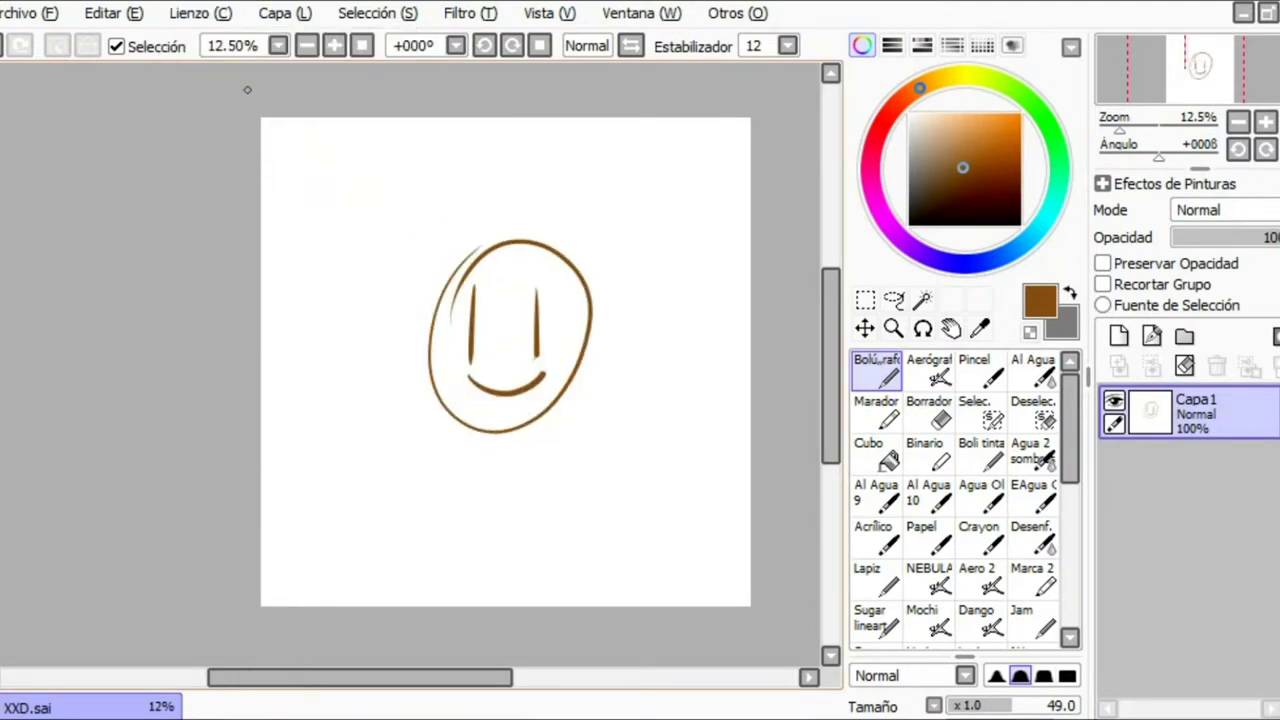
Rotate the canvas by 90° once more and undo that rotation
{"action": "key", "text": "alt+c"}
{"action": "key", "text": "Down"}
{"action": "key", "text": "Down"}
{"action": "key", "text": "Down"}
{"action": "key", "text": "Down"}
{"action": "key", "text": "Down"}
{"action": "key", "text": "Return"}
{"action": "key", "text": "ctrl+z"}
Examine the available layer commands for creating, copying, clearing, merging, filling, transforming and renaming layers
{"action": "key", "text": "alt+l"}
{"action": "key", "text": "Down"}
{"action": "key", "text": "Down"}
{"action": "key", "text": "Down"}
{"action": "key", "text": "Down"}
{"action": "key", "text": "Down"}
{"action": "key", "text": "Down"}
{"action": "key", "text": "Up"}
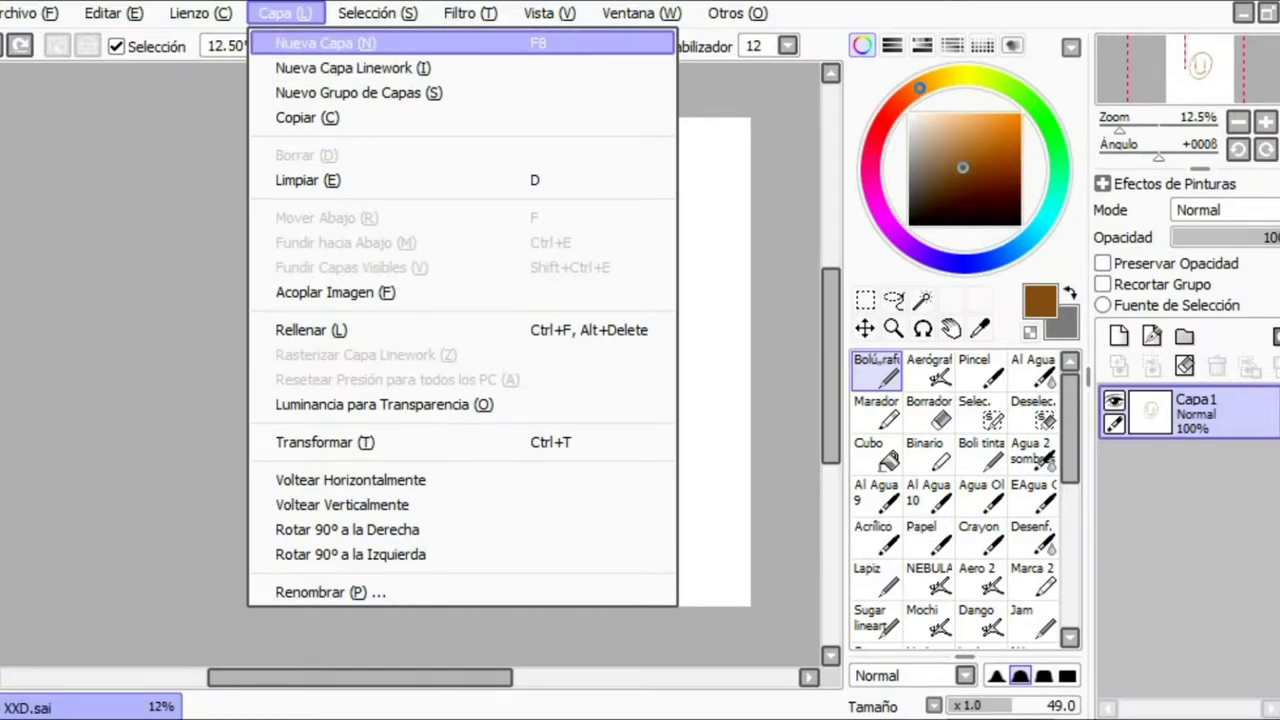
{"action": "mouse_move", "coordinate": [738, 13]}
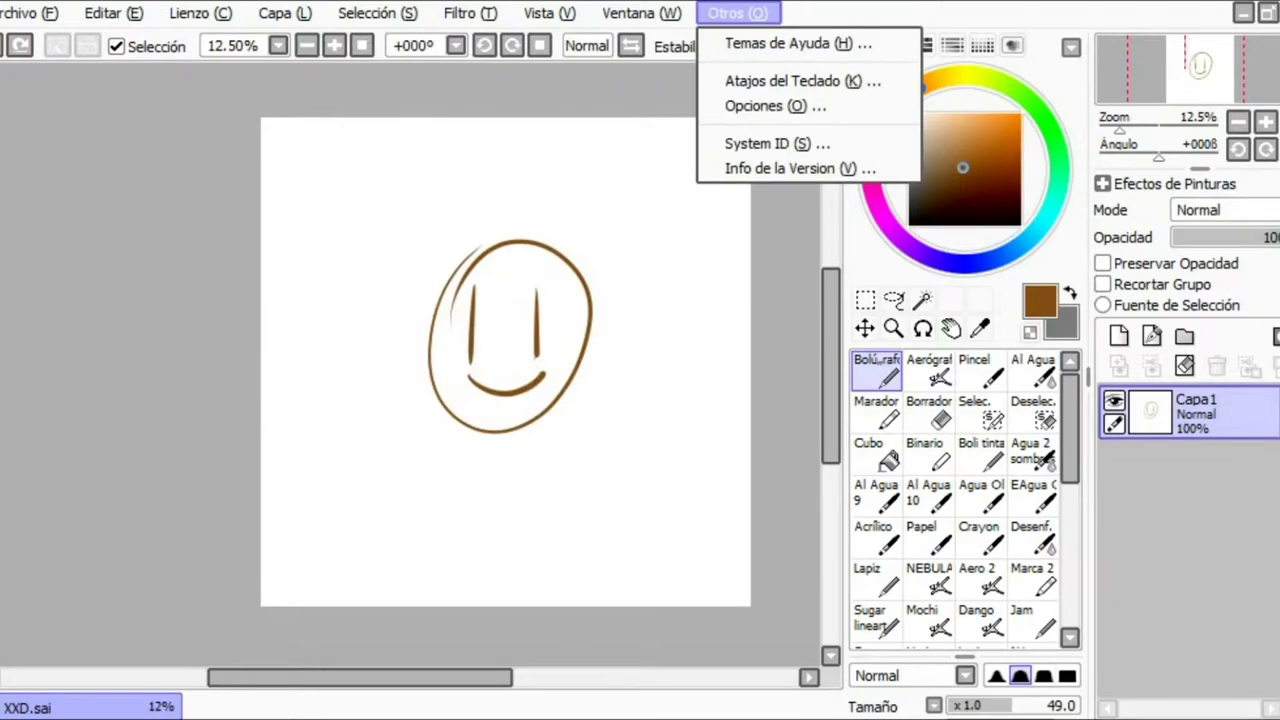
{"action": "mouse_move", "coordinate": [285, 13]}
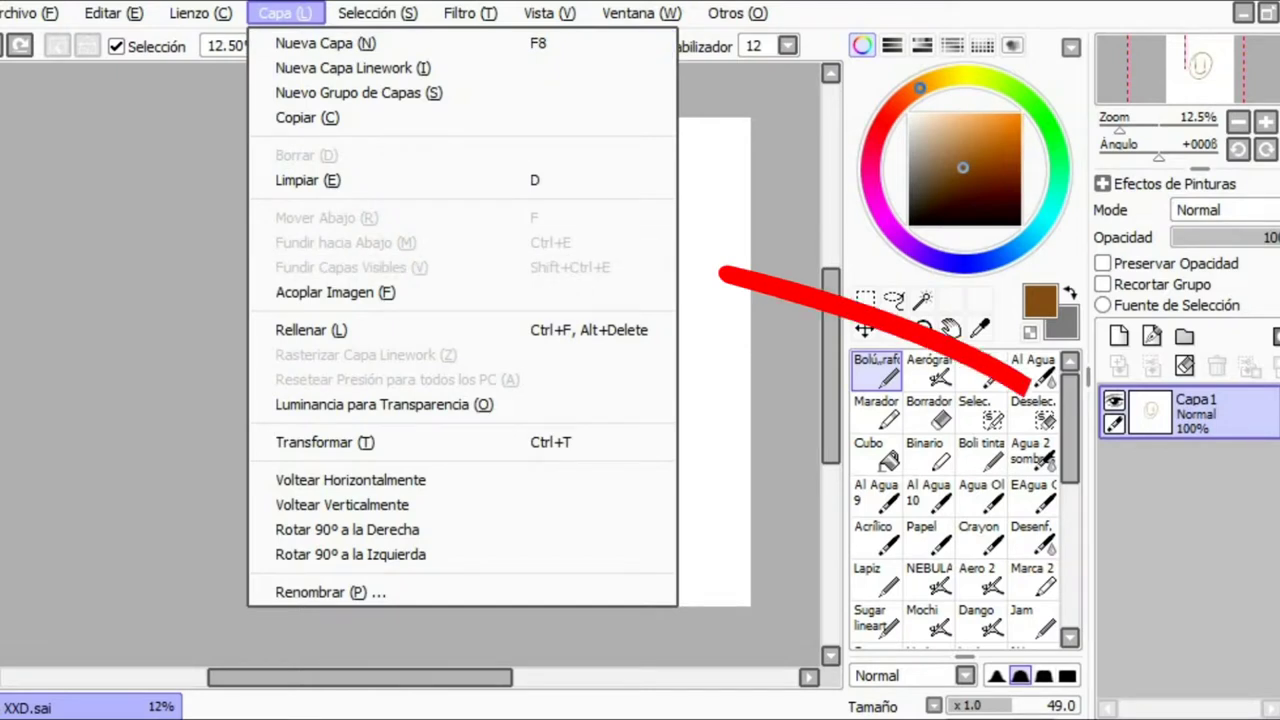
Create a new empty layer above the smiley face layer and delete it
{"action": "left_click", "coordinate": [1119, 336]}
{"action": "left_click", "coordinate": [1119, 336]}
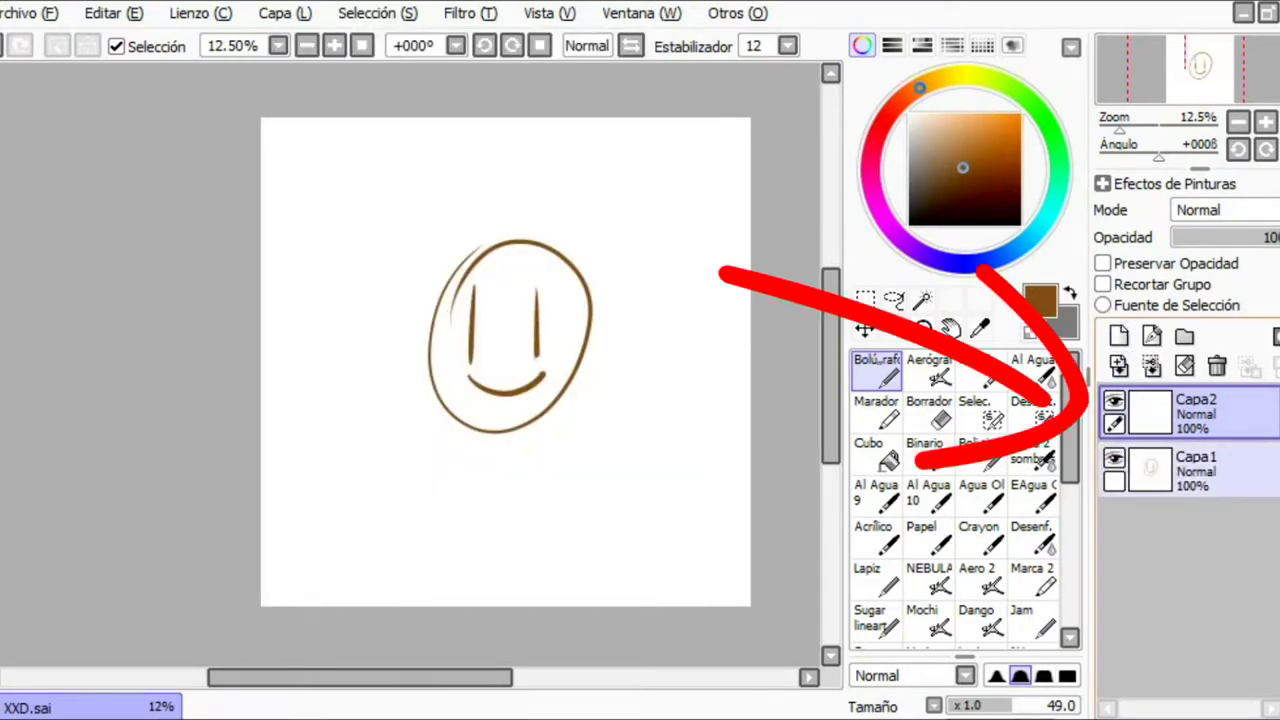
{"action": "left_click", "coordinate": [1216, 366]}
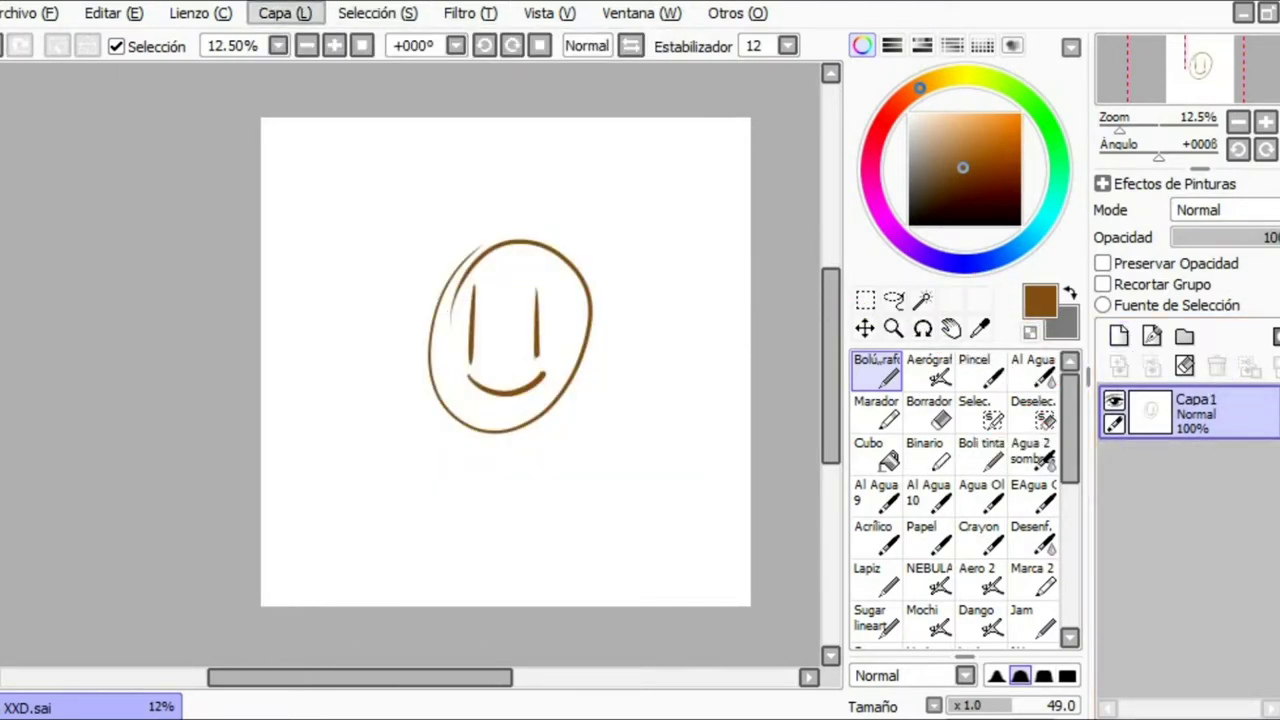
Duplicate the Capa1 layer containing the smiley face
{"action": "left_click", "coordinate": [285, 13]}
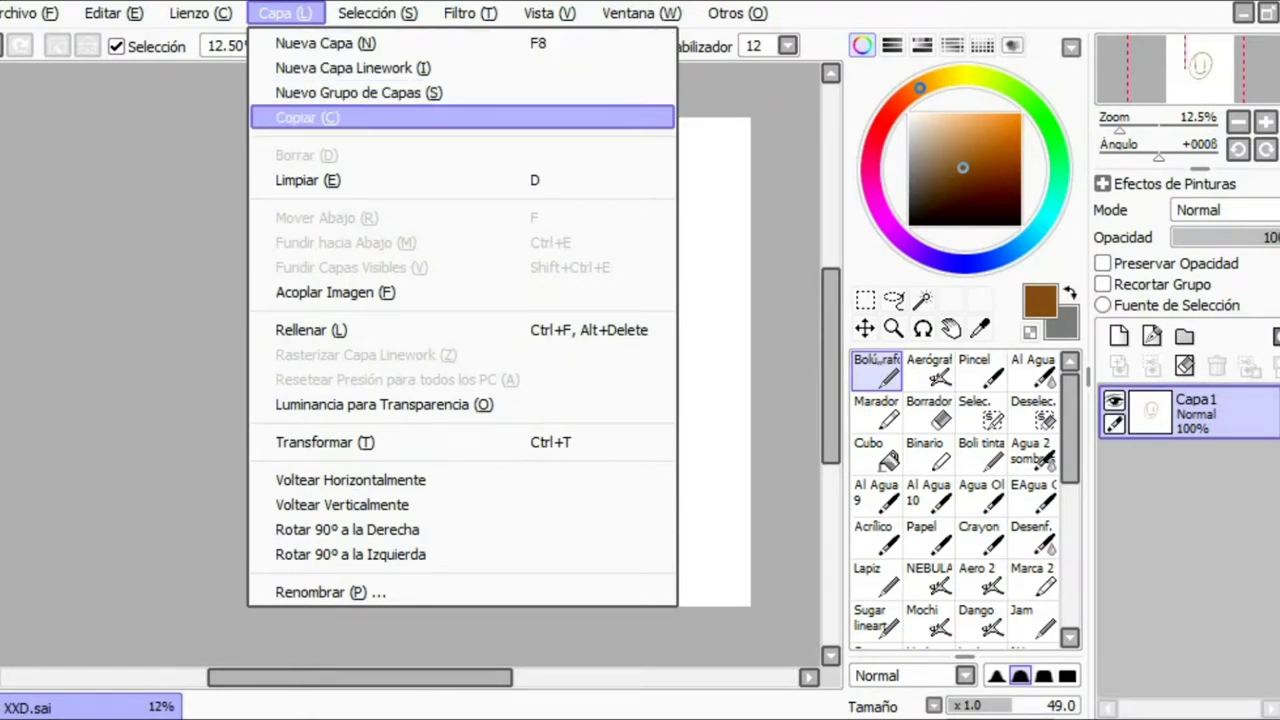
{"action": "left_click", "coordinate": [1228, 413]}
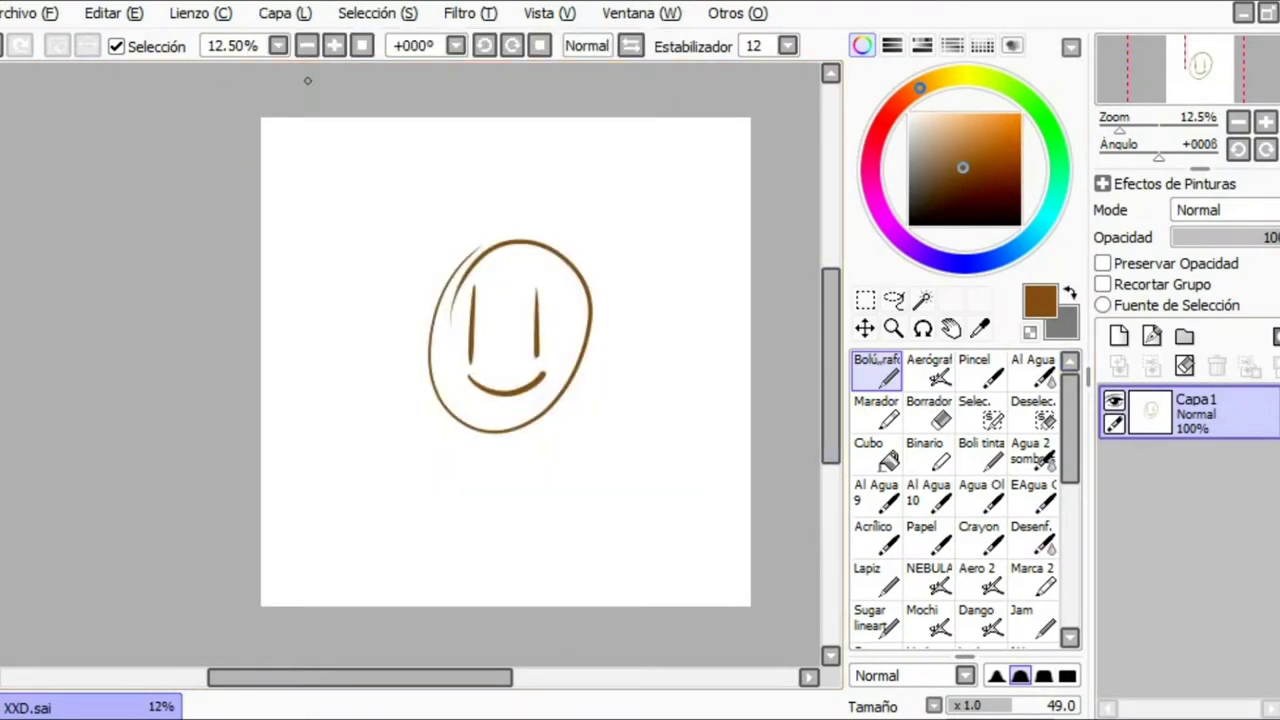
{"action": "left_click", "coordinate": [285, 13]}
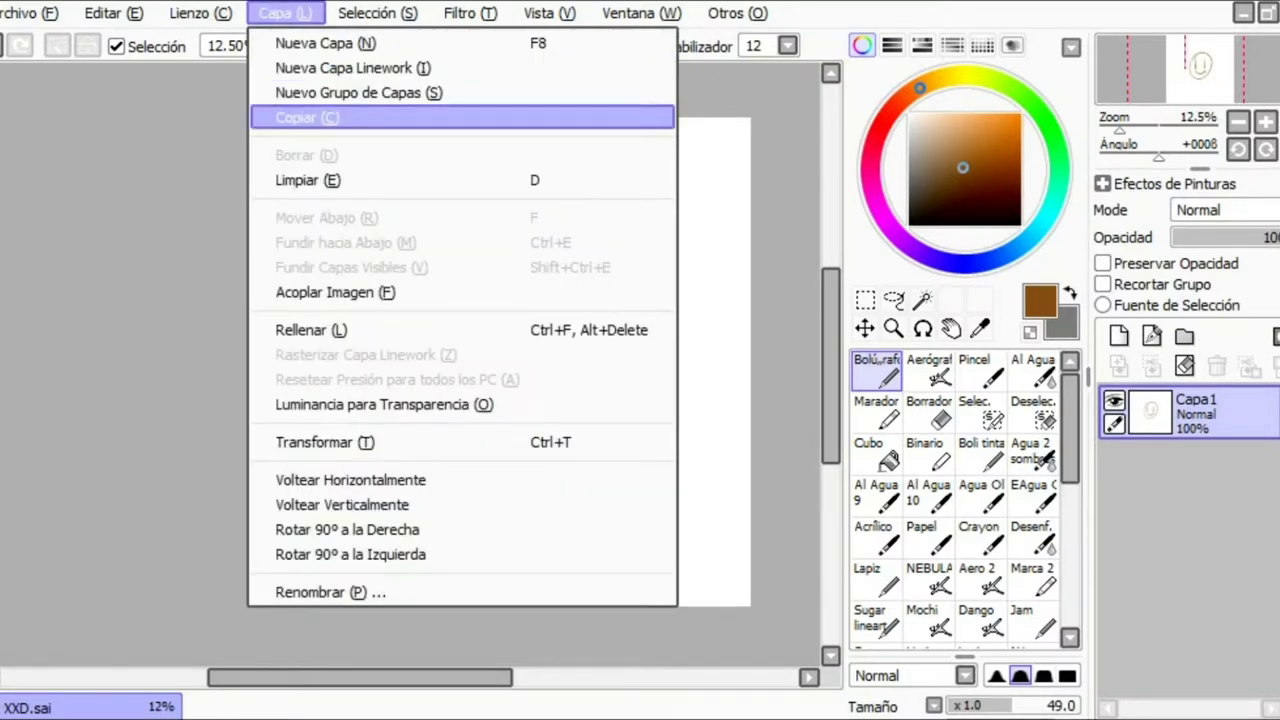
{"action": "key", "text": "Return"}
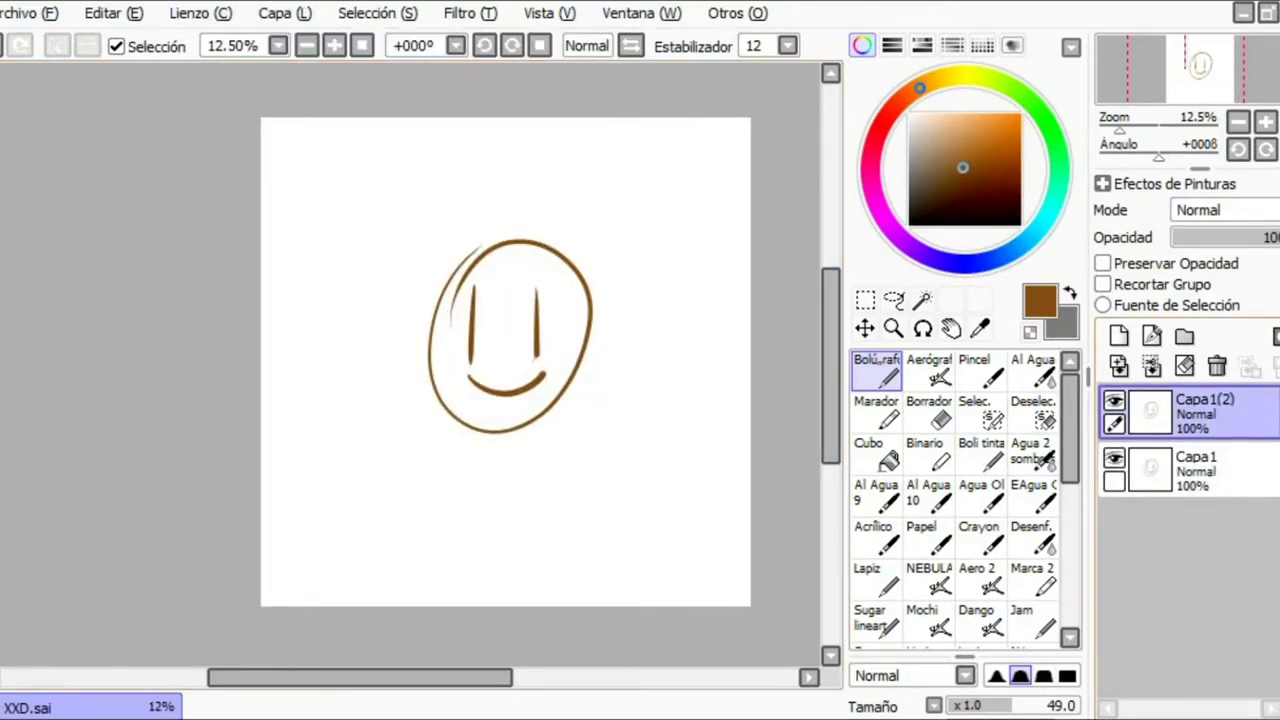
Toggle the duplicate layer's visibility off and on, and move its smiley face diagonally below and right of the original
{"action": "left_click", "coordinate": [1114, 400]}
{"action": "left_click", "coordinate": [1114, 400]}
{"action": "left_click", "coordinate": [1114, 400]}
{"action": "left_click", "coordinate": [1114, 400]}
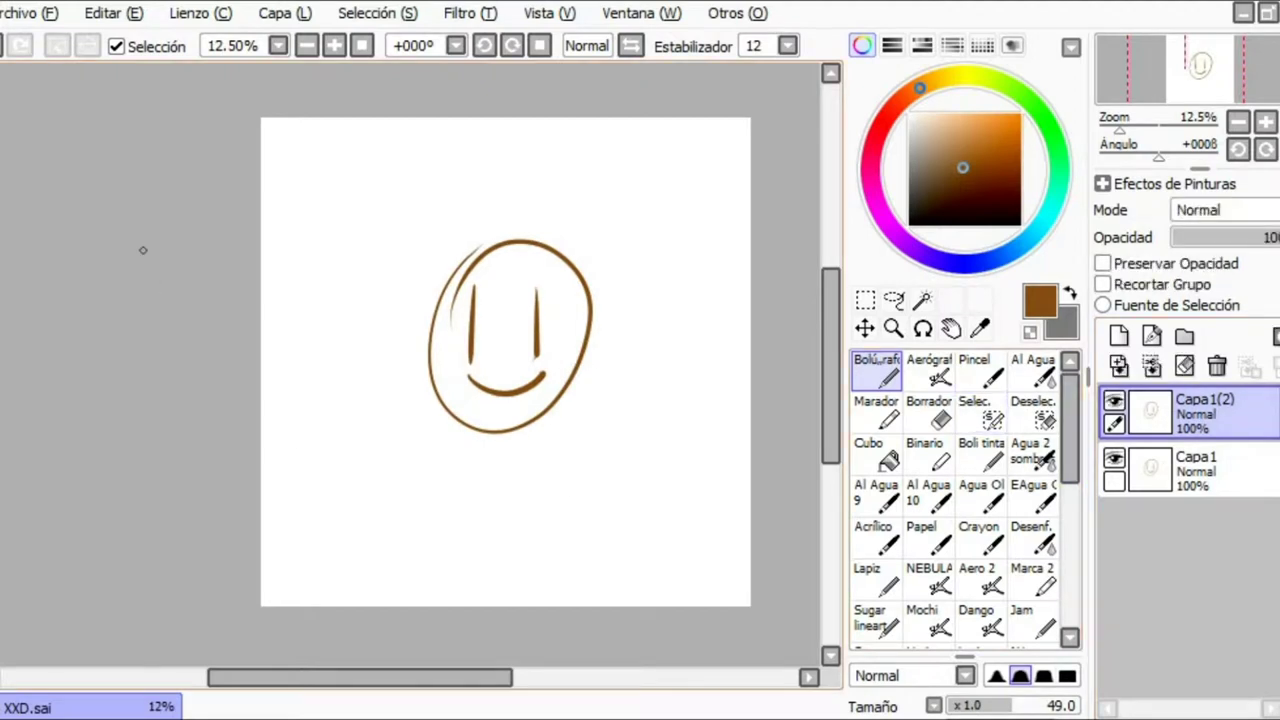
{"action": "left_click_drag", "start_coordinate": [510, 336], "coordinate": [630, 459]}
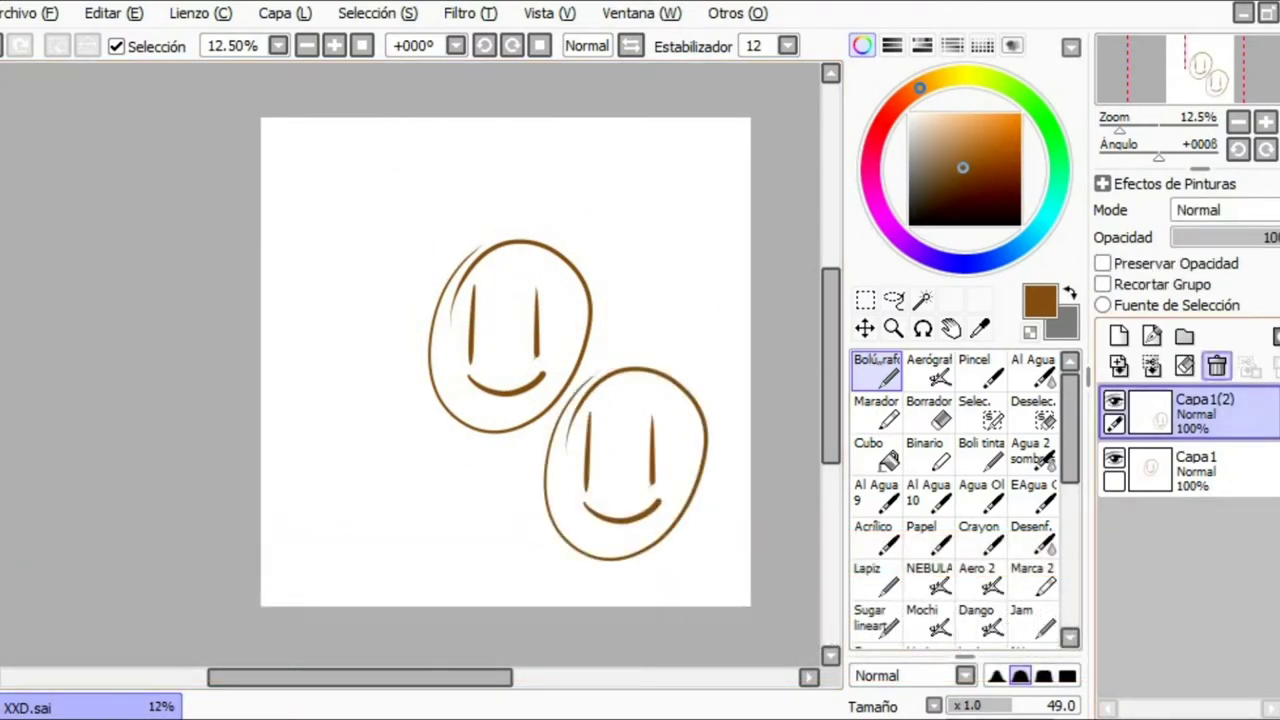
Delete the duplicated smiley face layer and clear the drawing on Capa1
{"action": "left_click", "coordinate": [1217, 366]}
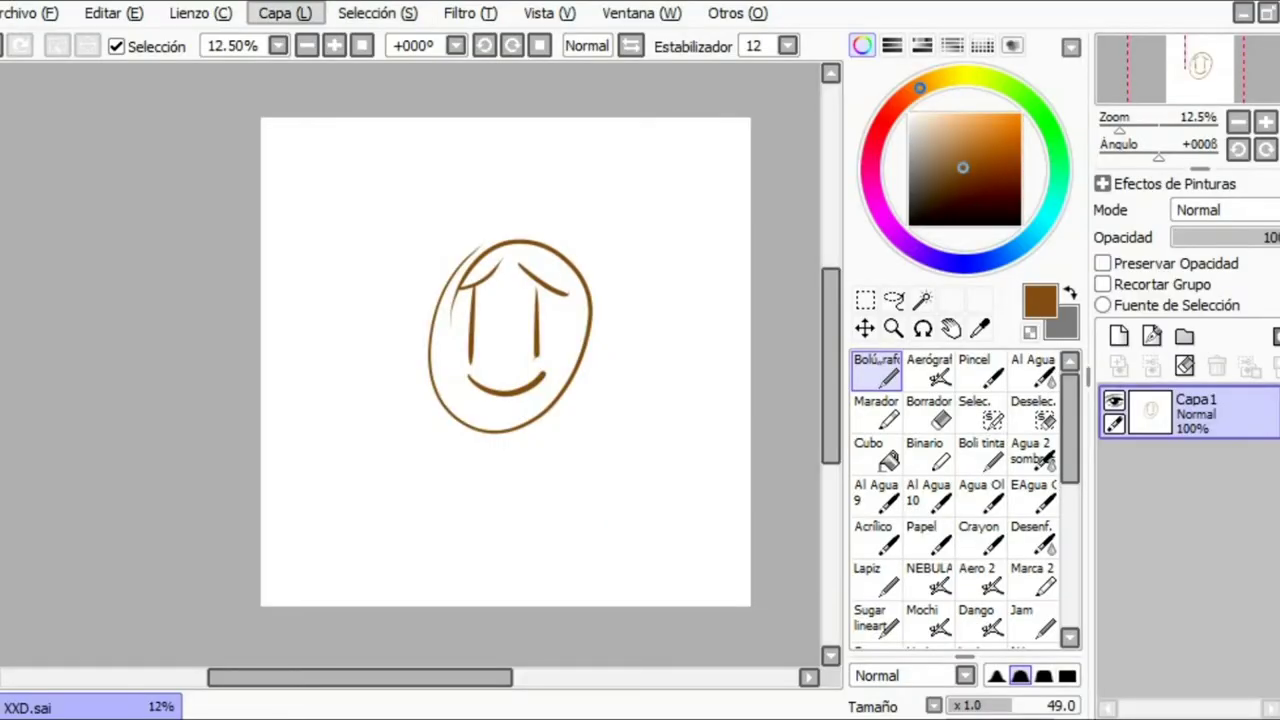
{"action": "left_click", "coordinate": [285, 13]}
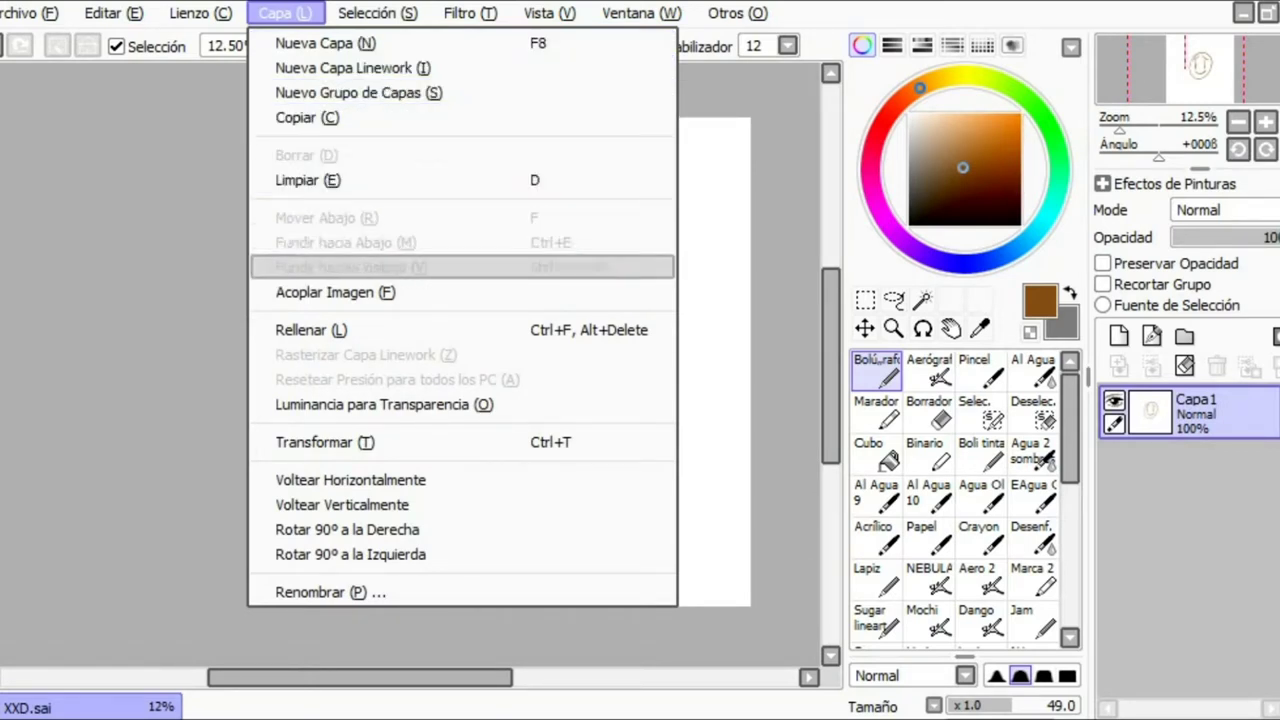
{"action": "left_click", "coordinate": [440, 180]}
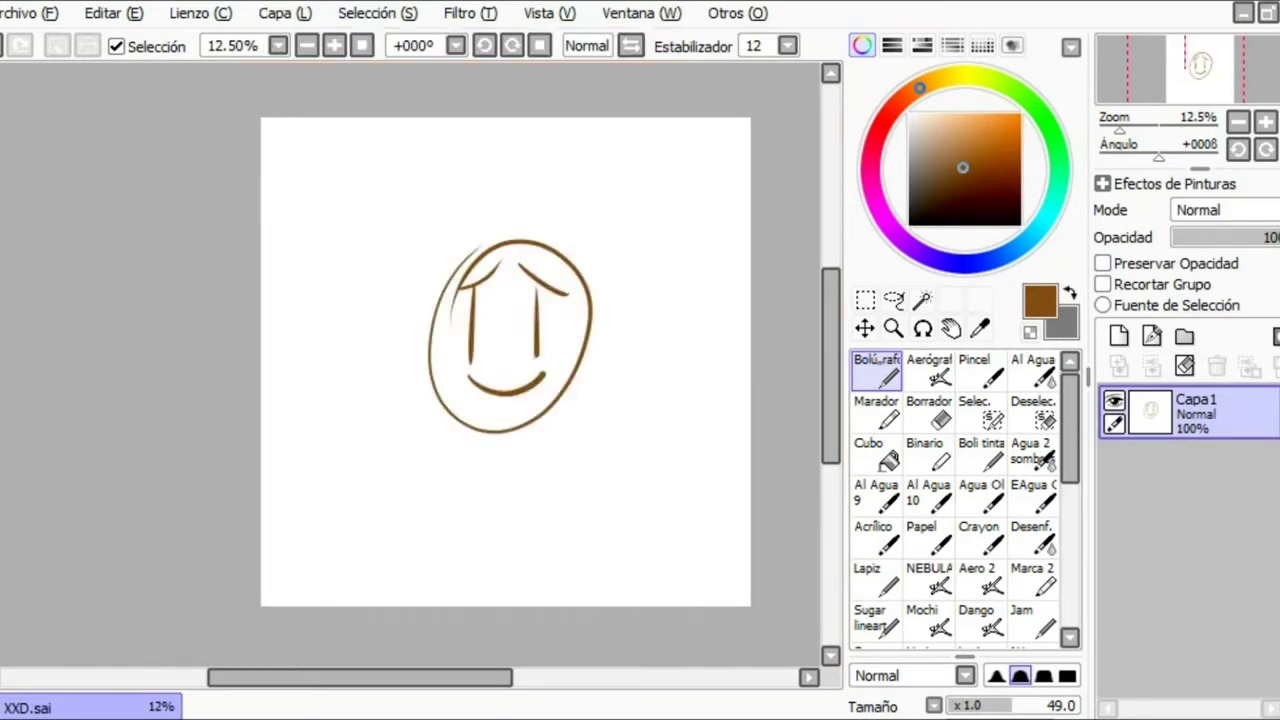
Examine the layer mask option and the layer commands for merging, flattening and filling
{"action": "left_click", "coordinate": [285, 13]}
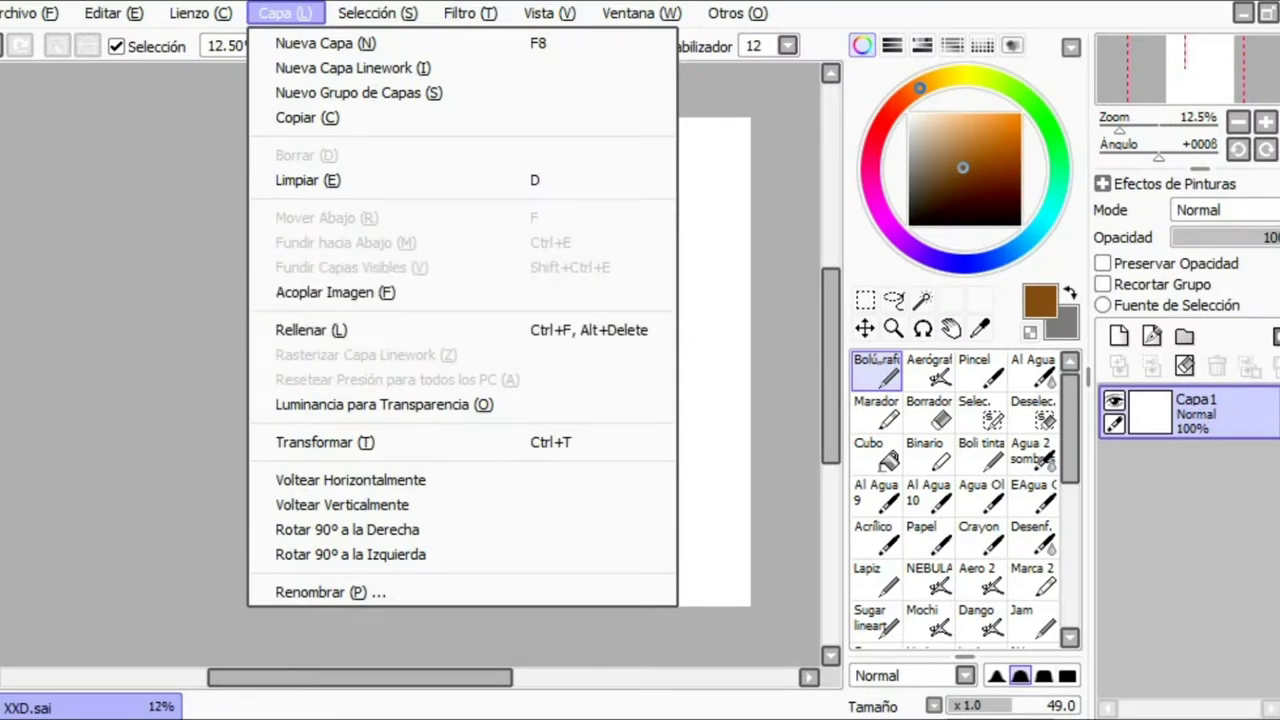
{"action": "left_click", "coordinate": [1275, 336]}
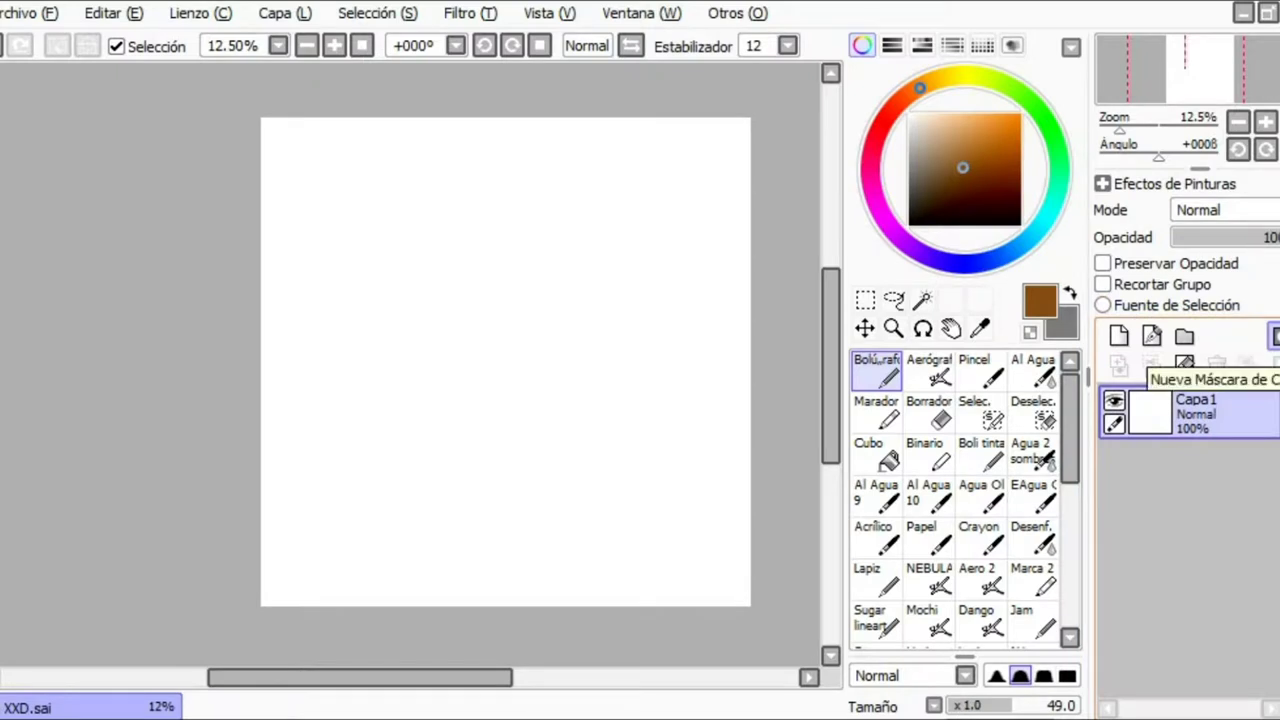
{"action": "left_click", "coordinate": [285, 13]}
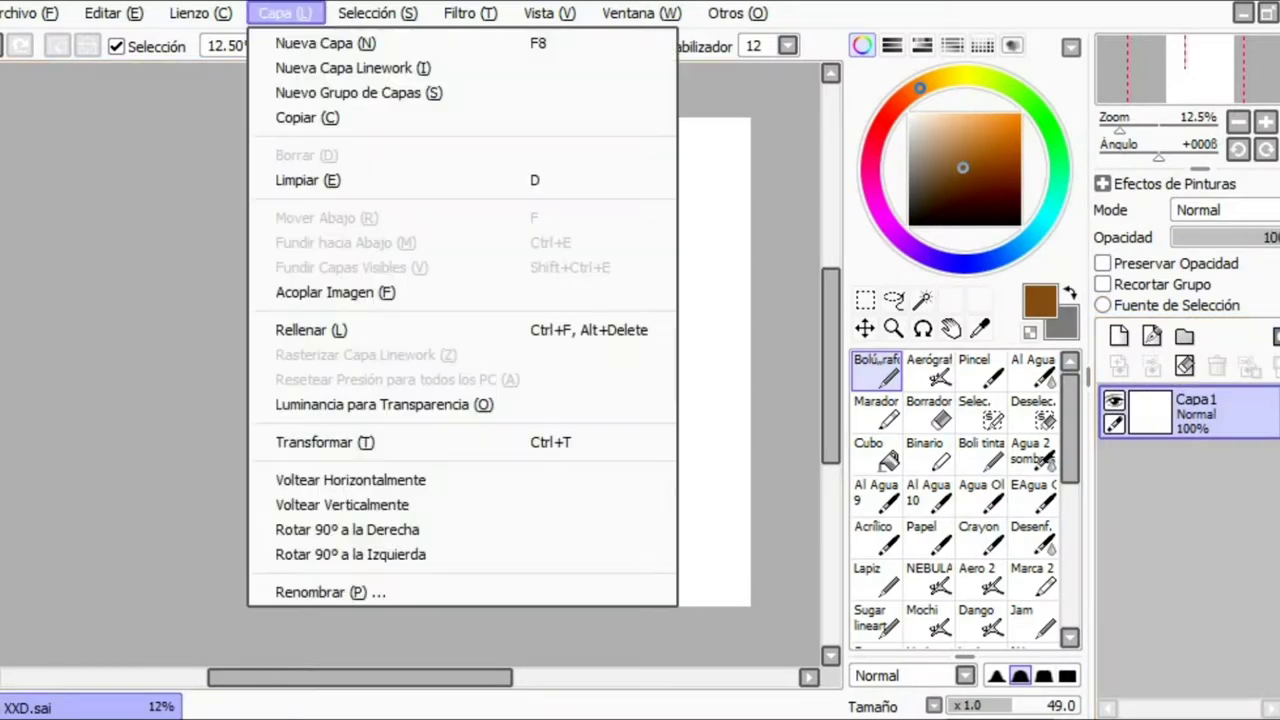
{"action": "mouse_move", "coordinate": [378, 13]}
{"action": "mouse_move", "coordinate": [285, 13]}
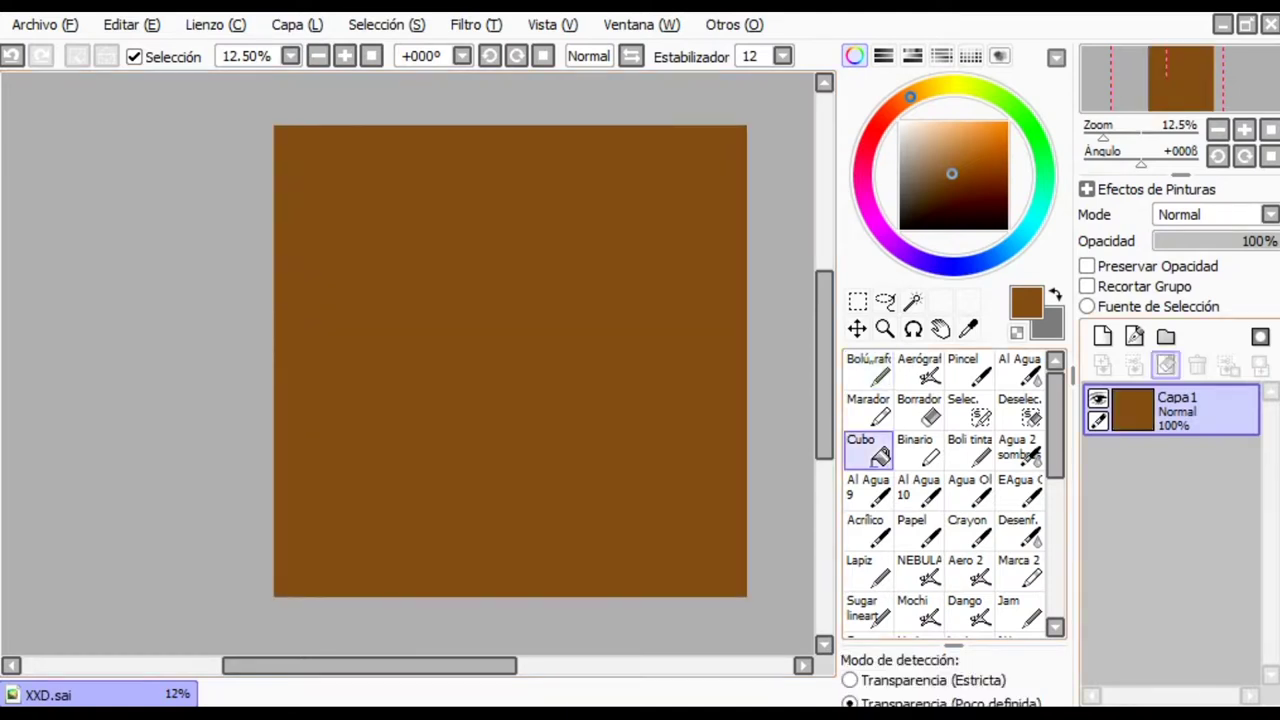
Clear the brown fill from Capa1 and draw a rough brown circle with the pen near the middle of the canvas
{"action": "left_click", "coordinate": [1166, 365]}
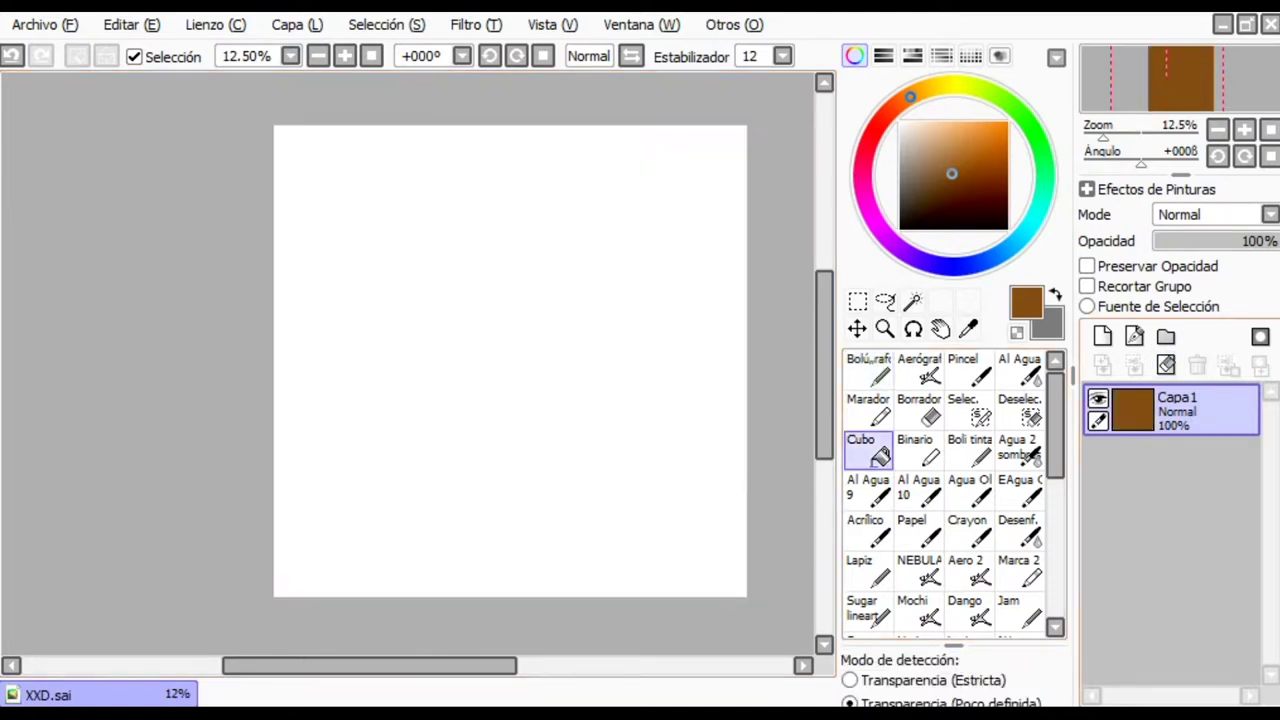
{"action": "left_click", "coordinate": [297, 24]}
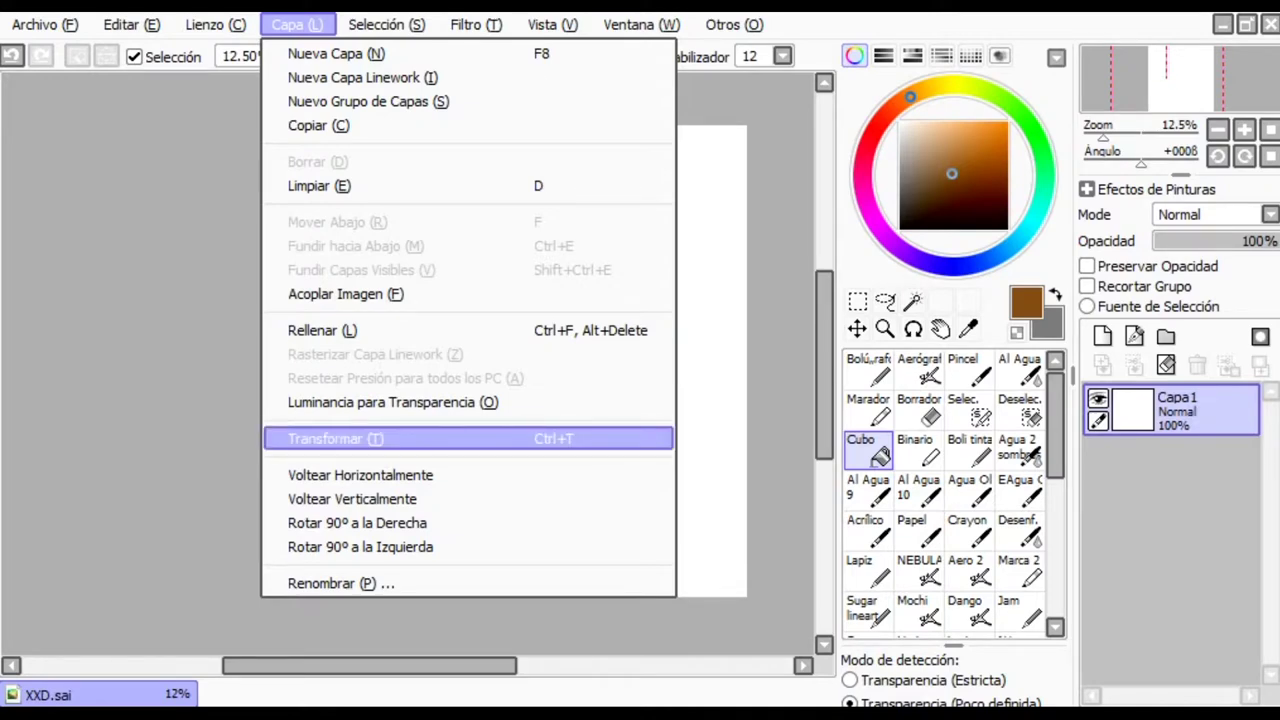
{"action": "key", "text": "Escape"}
{"action": "left_click", "coordinate": [868, 368]}
{"action": "mouse_move", "coordinate": [465, 238]}
{"action": "left_mouse_down"}
{"action": "mouse_move", "coordinate": [431, 275]}
{"action": "mouse_move", "coordinate": [654, 371]}
{"action": "mouse_move", "coordinate": [666, 306]}
{"action": "left_mouse_up"}
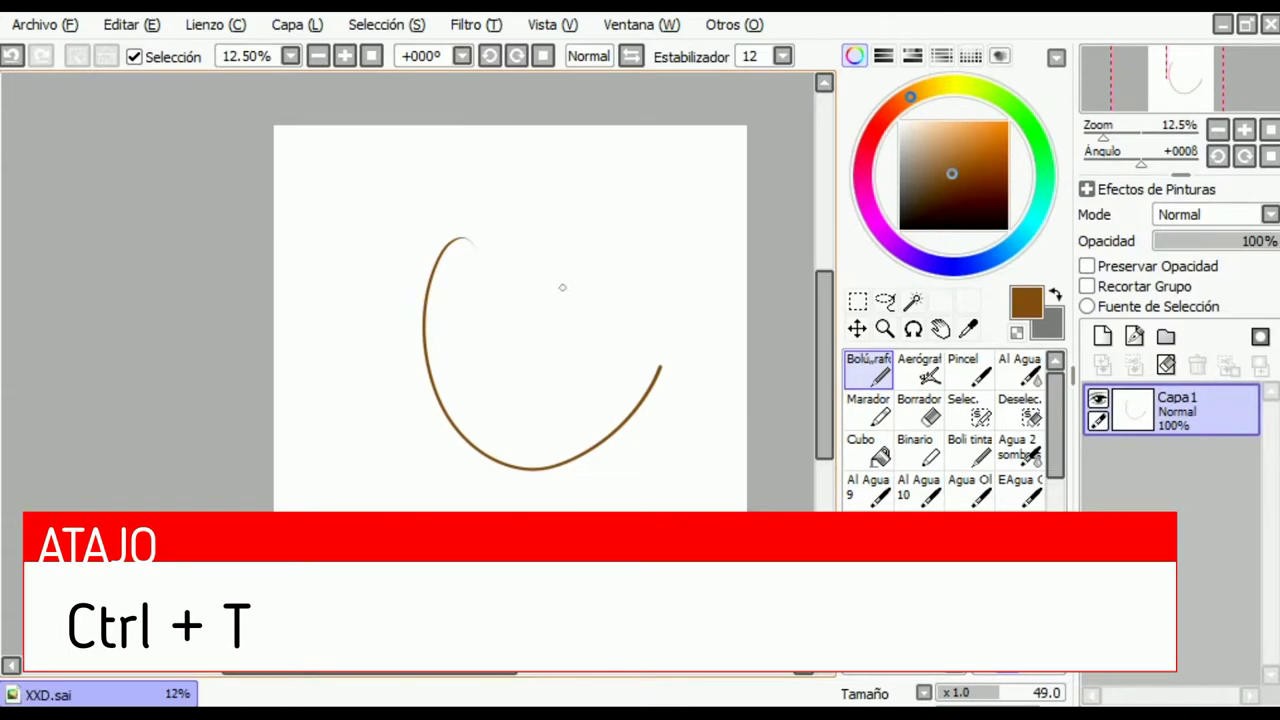
{"action": "mouse_move", "coordinate": [444, 242]}
{"action": "left_mouse_down"}
{"action": "mouse_move", "coordinate": [651, 290]}
{"action": "mouse_move", "coordinate": [628, 400]}
{"action": "left_mouse_up"}
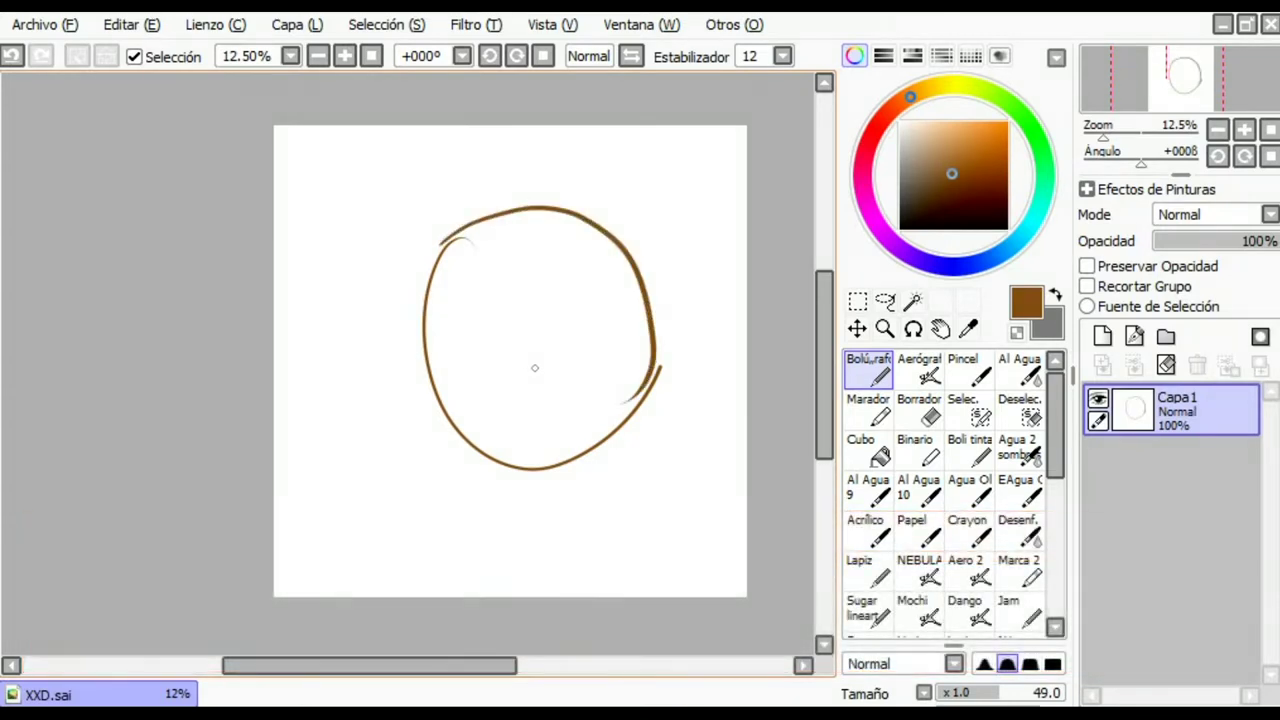
Start a free transform of the drawn circle and scale it slightly smaller, mainly reducing its height
{"action": "key", "text": "ctrl+t"}
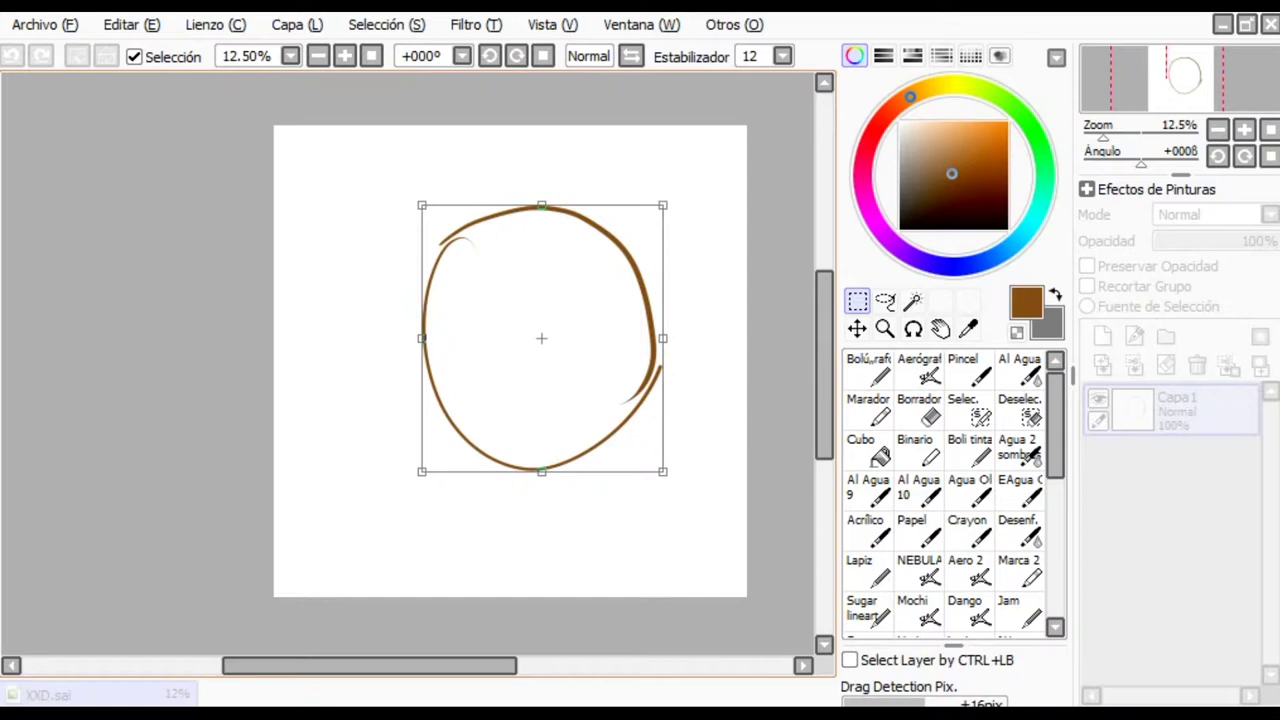
{"action": "left_click_drag", "start_coordinate": [421, 205], "coordinate": [438, 240]}
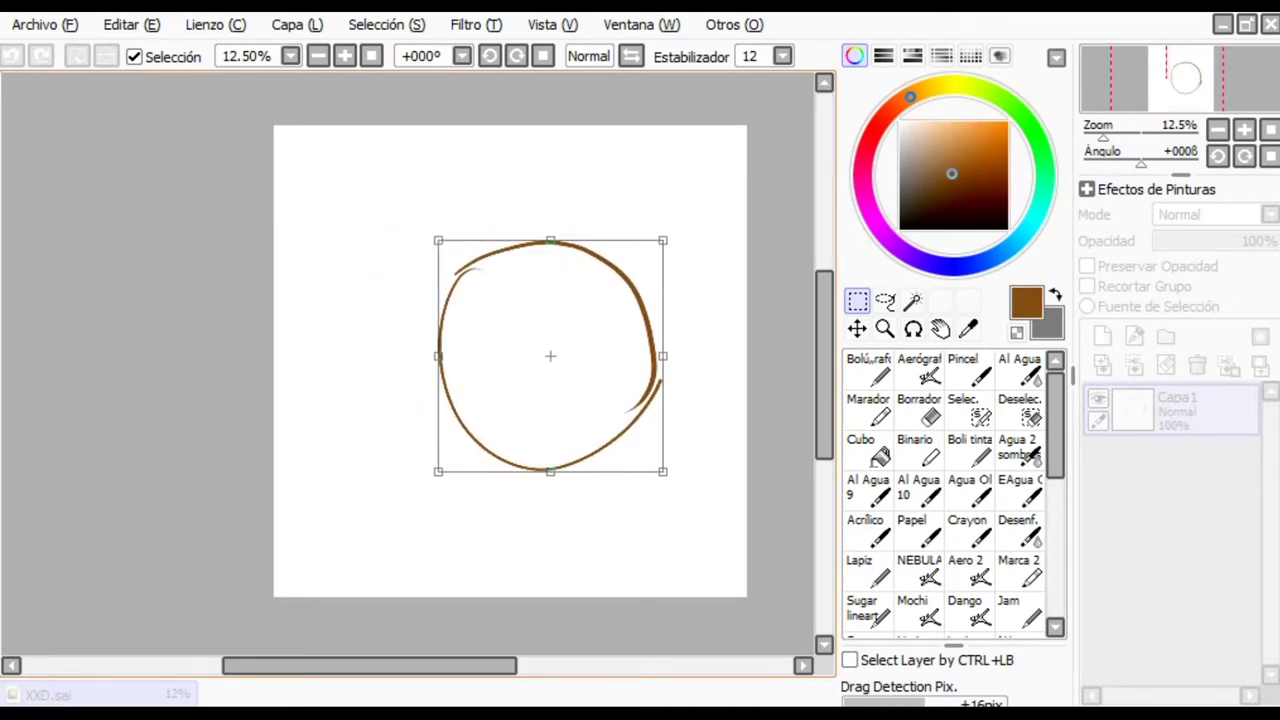
{"action": "mouse_move", "coordinate": [438, 471]}
{"action": "left_mouse_down"}
{"action": "mouse_move", "coordinate": [331, 517]}
{"action": "mouse_move", "coordinate": [486, 457]}
{"action": "mouse_move", "coordinate": [286, 451]}
{"action": "mouse_move", "coordinate": [511, 447]}
{"action": "mouse_move", "coordinate": [422, 460]}
{"action": "left_mouse_up"}
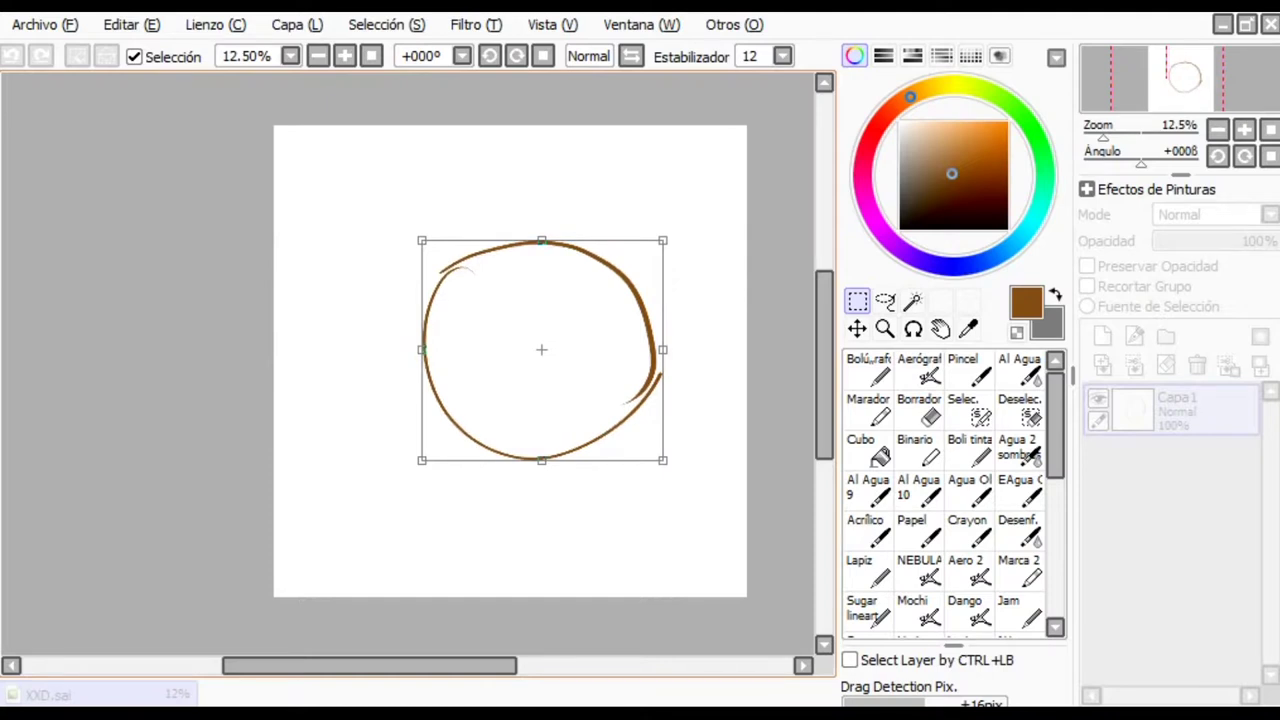
Distort the circle into a diagonal oval by pulling its upper-left and lower-right corners outward, shrink it slightly and apply the transform
{"action": "left_click_drag", "start_coordinate": [422, 240], "coordinate": [355, 187]}
{"action": "left_click_drag", "start_coordinate": [662, 460], "coordinate": [718, 567]}
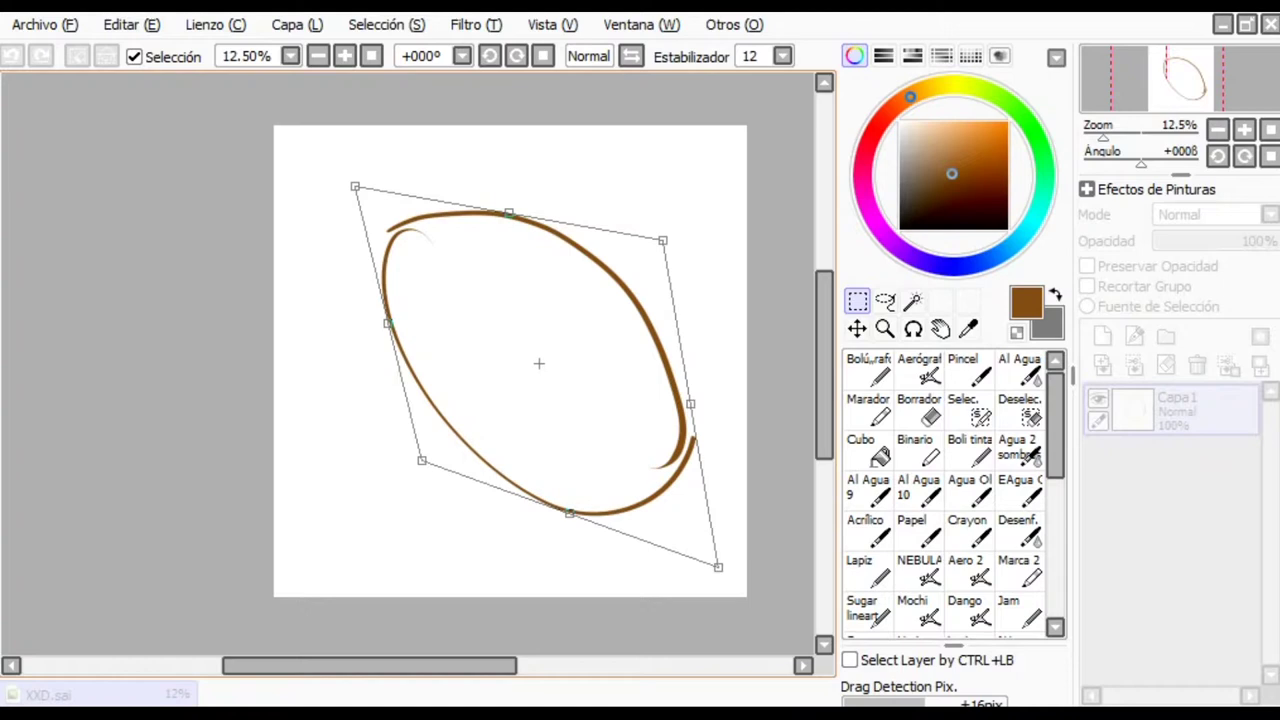
{"action": "left_click_drag", "start_coordinate": [355, 186], "coordinate": [374, 207]}
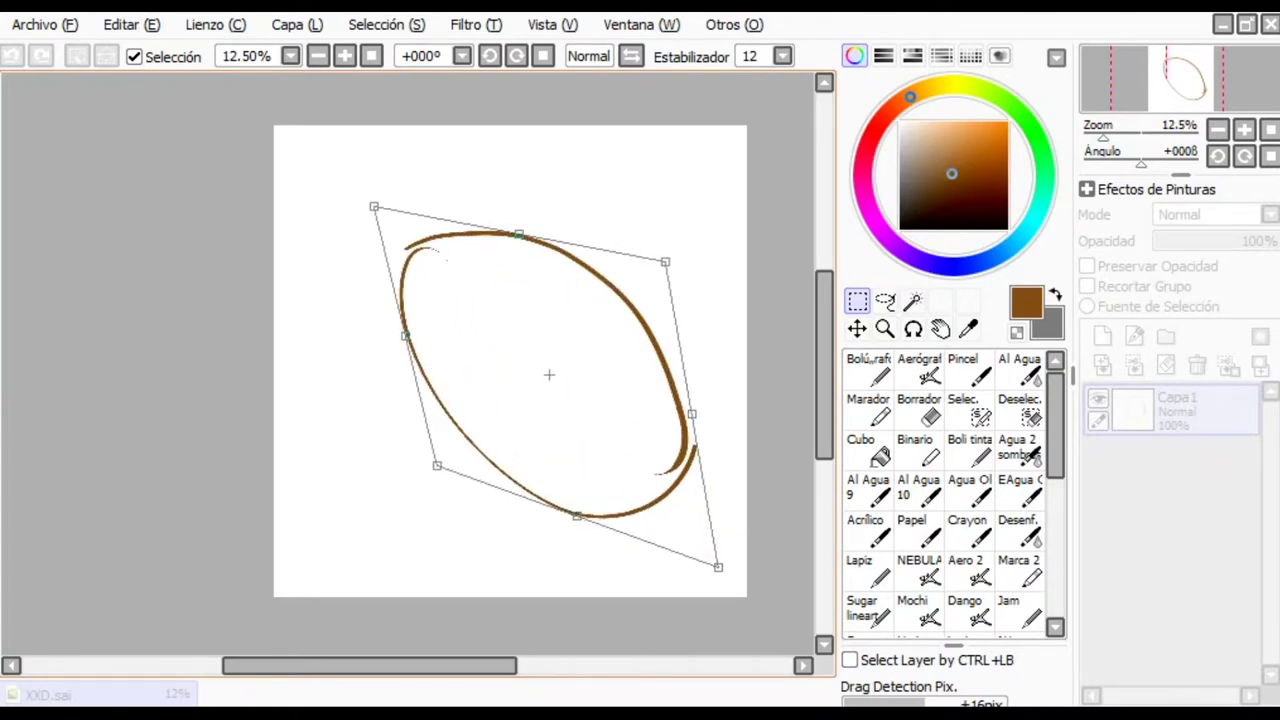
{"action": "mouse_move", "coordinate": [718, 567]}
{"action": "left_mouse_down"}
{"action": "mouse_move", "coordinate": [629, 457]}
{"action": "mouse_move", "coordinate": [451, 294]}
{"action": "mouse_move", "coordinate": [726, 560]}
{"action": "left_mouse_up"}
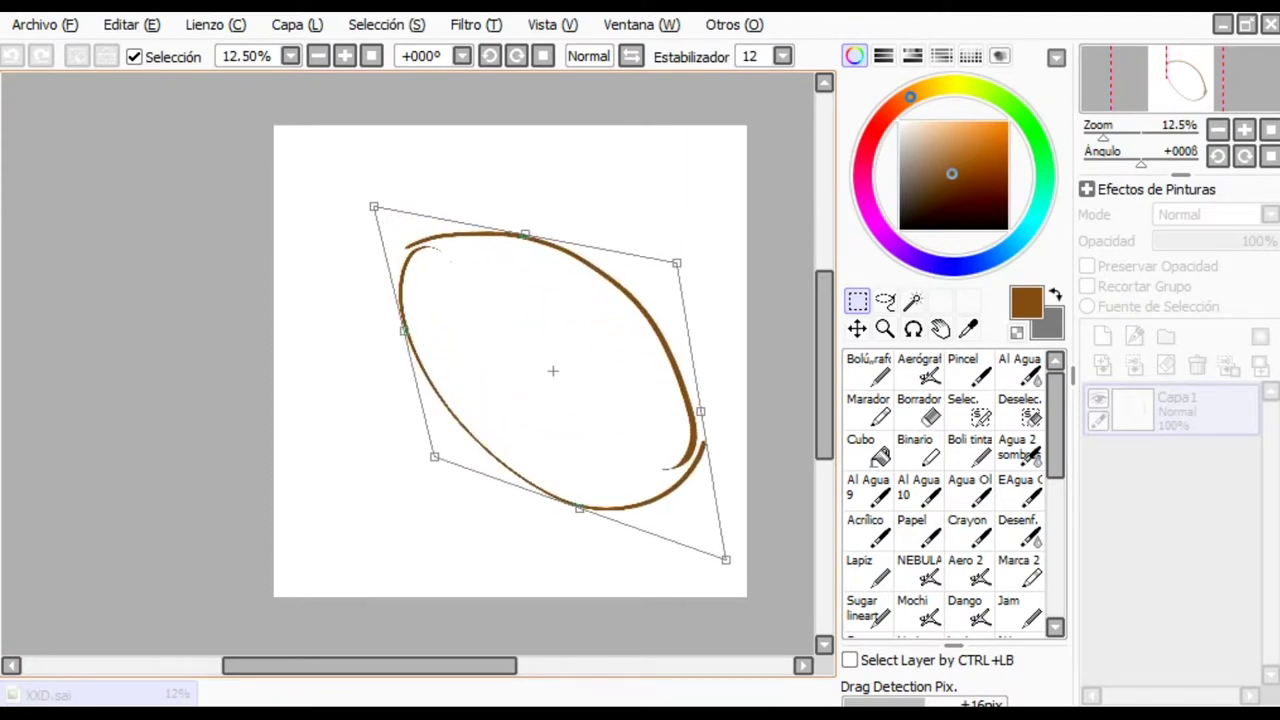
{"action": "key", "text": "Return"}
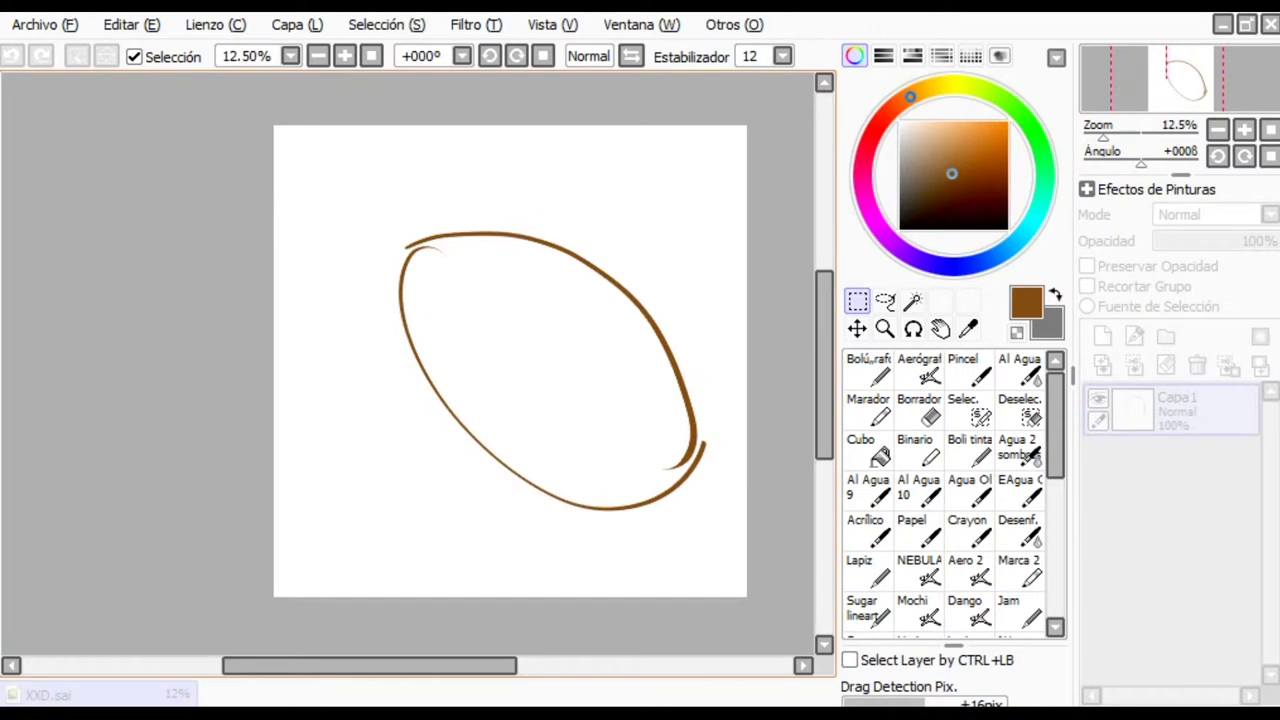
Clear the oval from Capa1 and compare the flip and rotate commands of the canvas with those of the layer
{"action": "left_click", "coordinate": [1166, 365]}
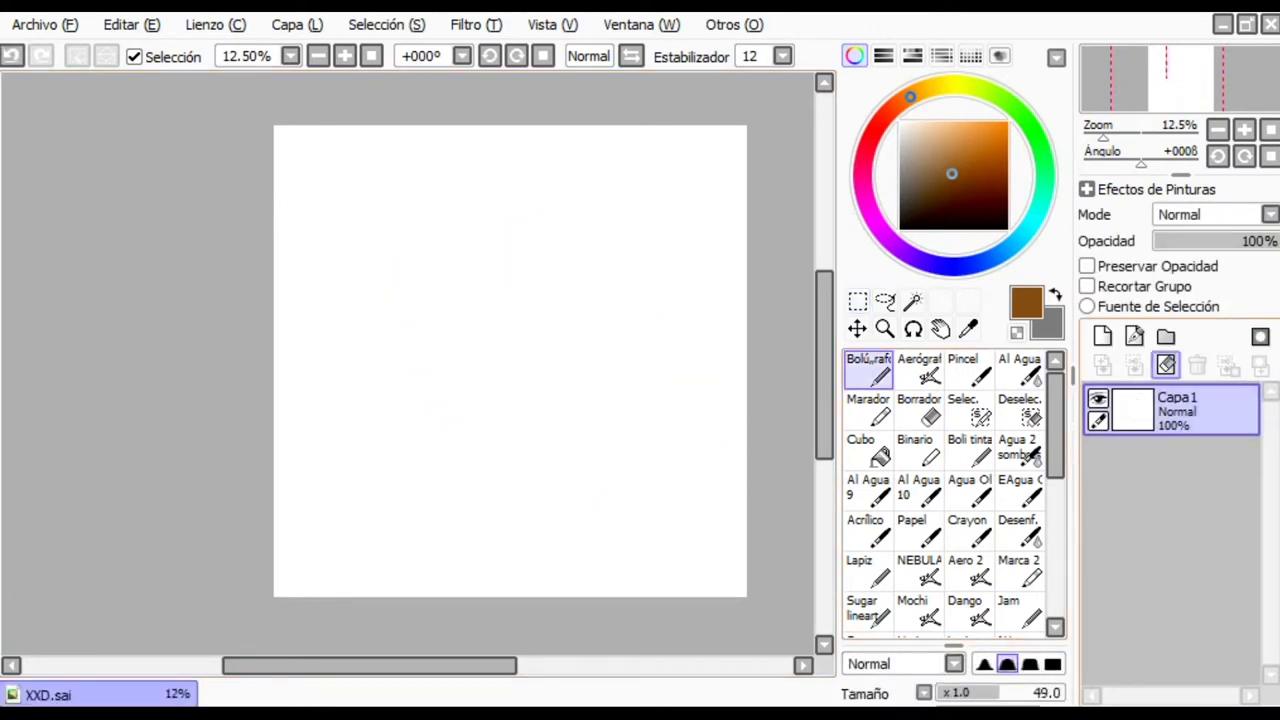
{"action": "left_click", "coordinate": [298, 25]}
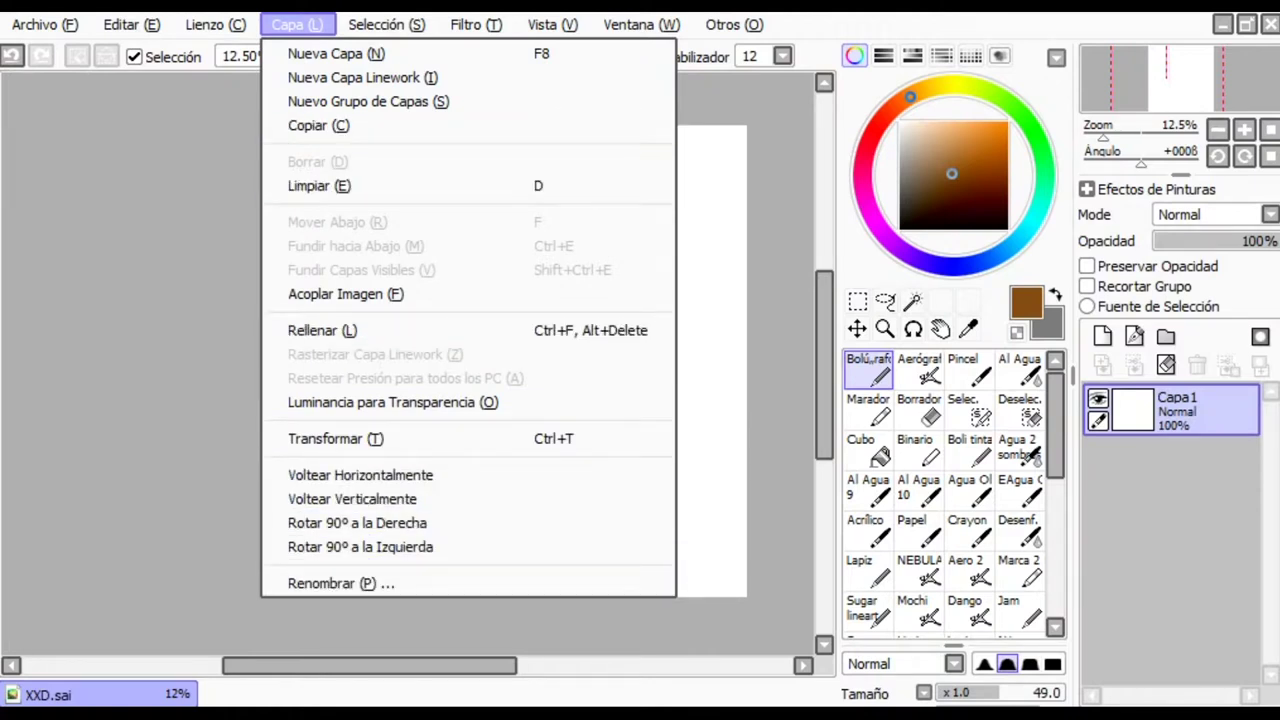
{"action": "mouse_move", "coordinate": [216, 25]}
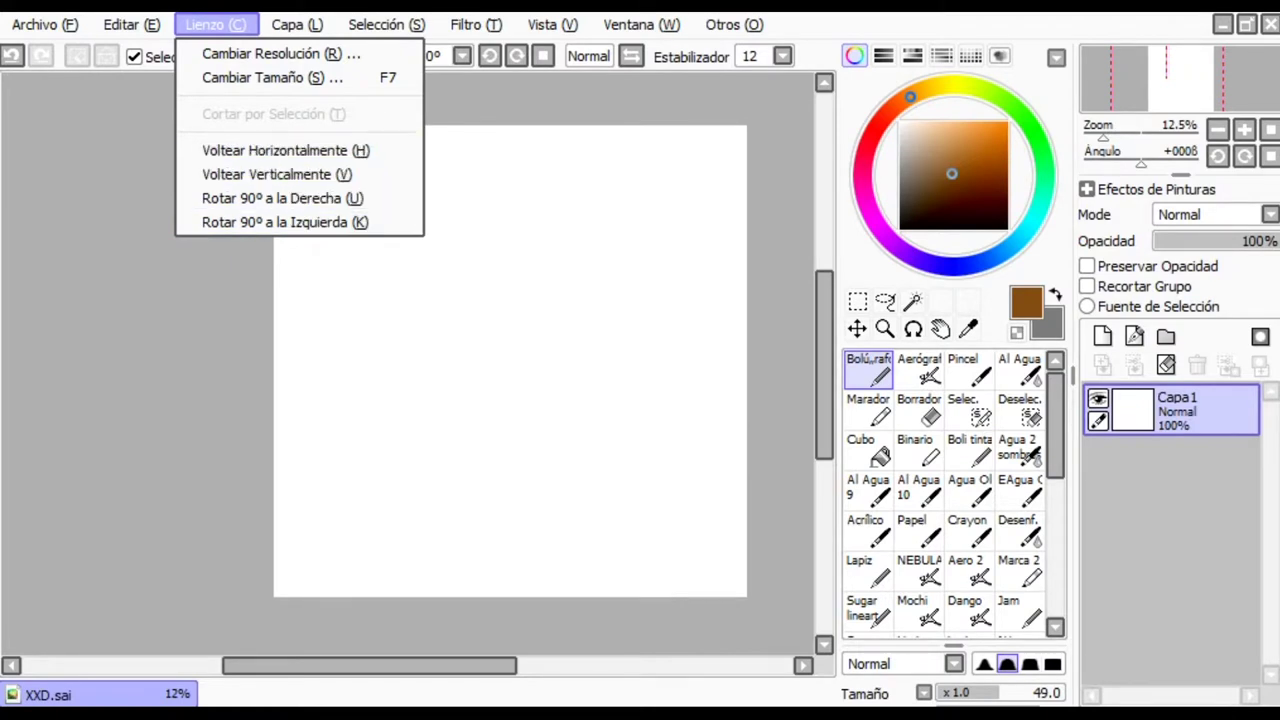
{"action": "mouse_move", "coordinate": [297, 25]}
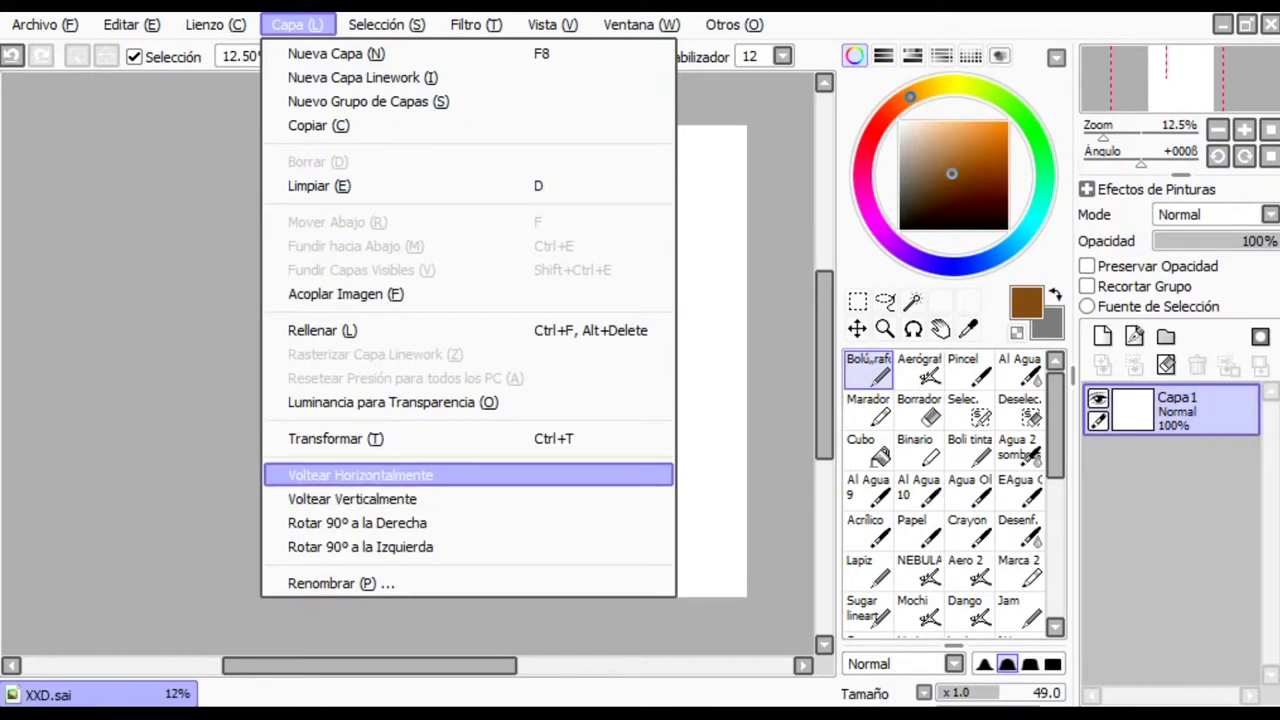
{"action": "left_click", "coordinate": [745, 352]}
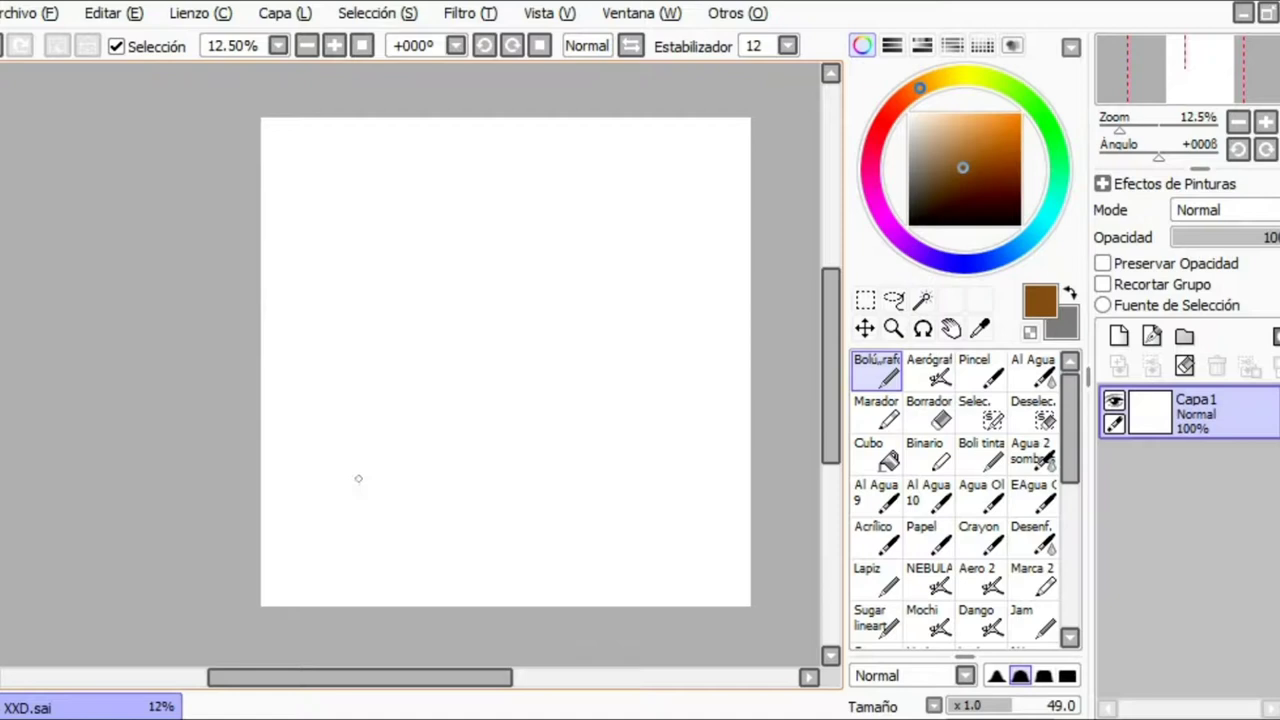
Open the layer name dialog for Capa1 and dismiss it without renaming the layer
{"action": "left_click", "coordinate": [285, 12]}
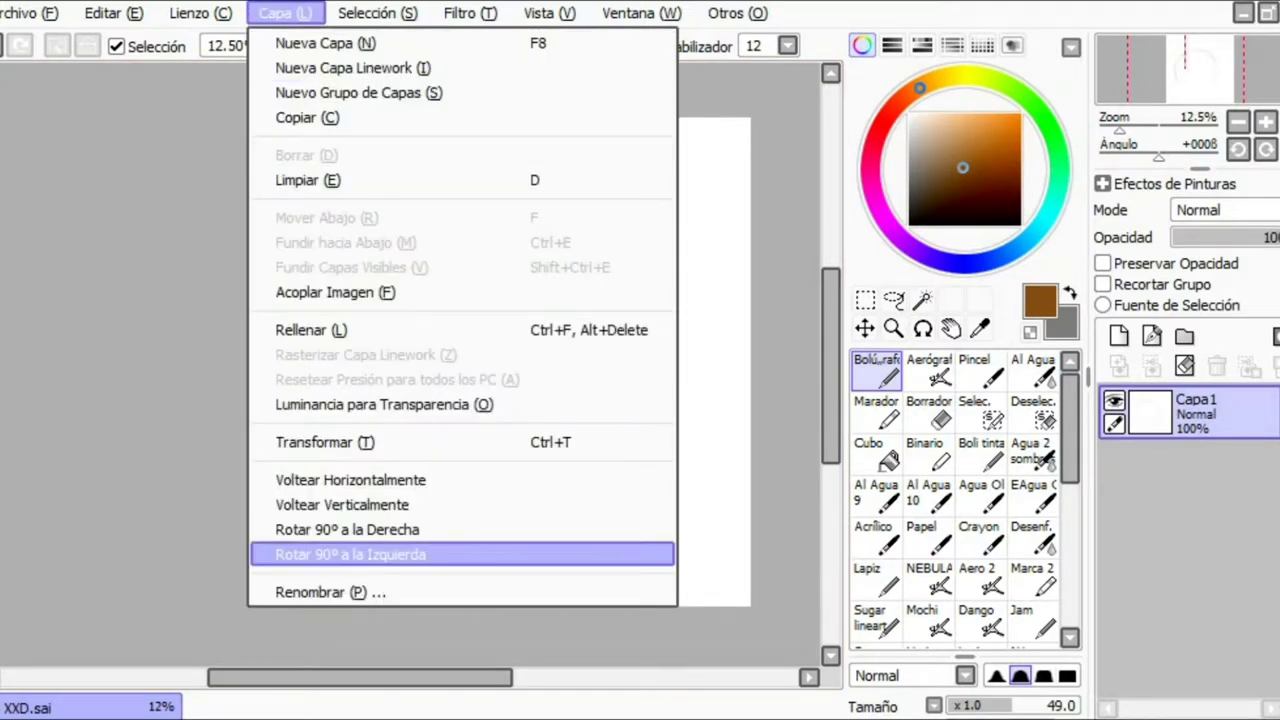
{"action": "left_click", "coordinate": [330, 592]}
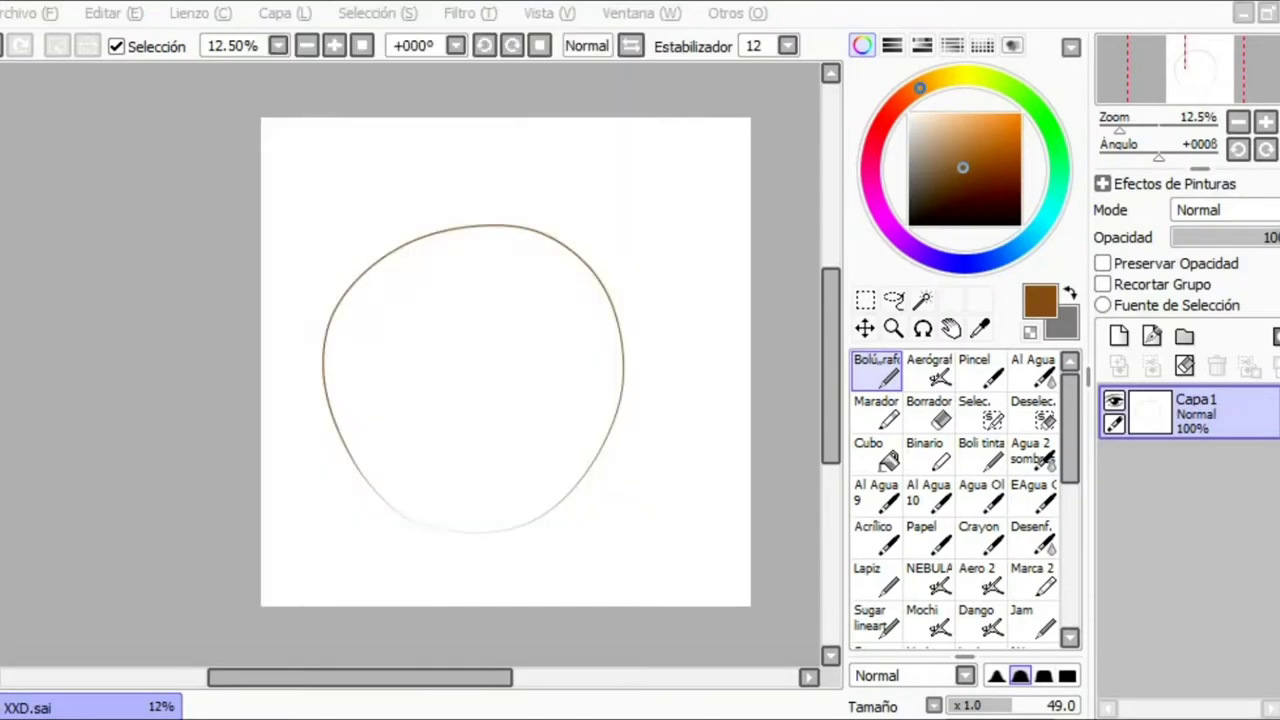
{"action": "left_click", "coordinate": [841, 334]}
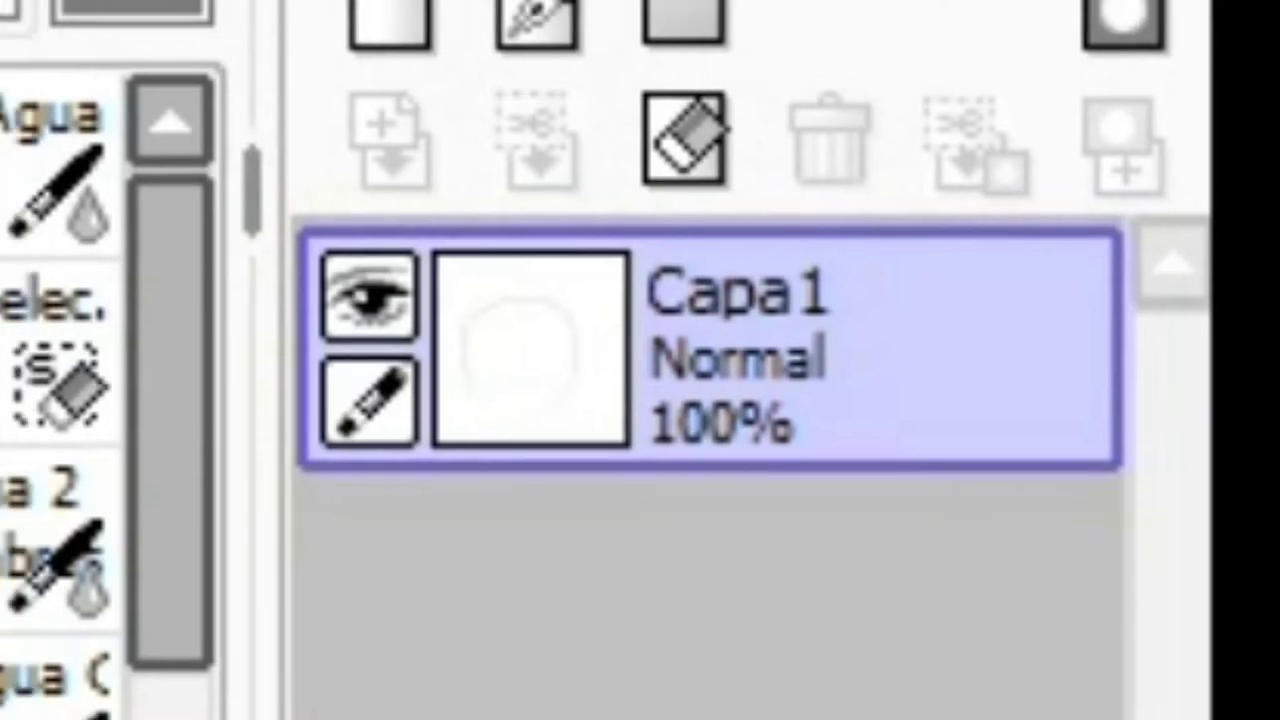
{"action": "double_click", "coordinate": [760, 350]}
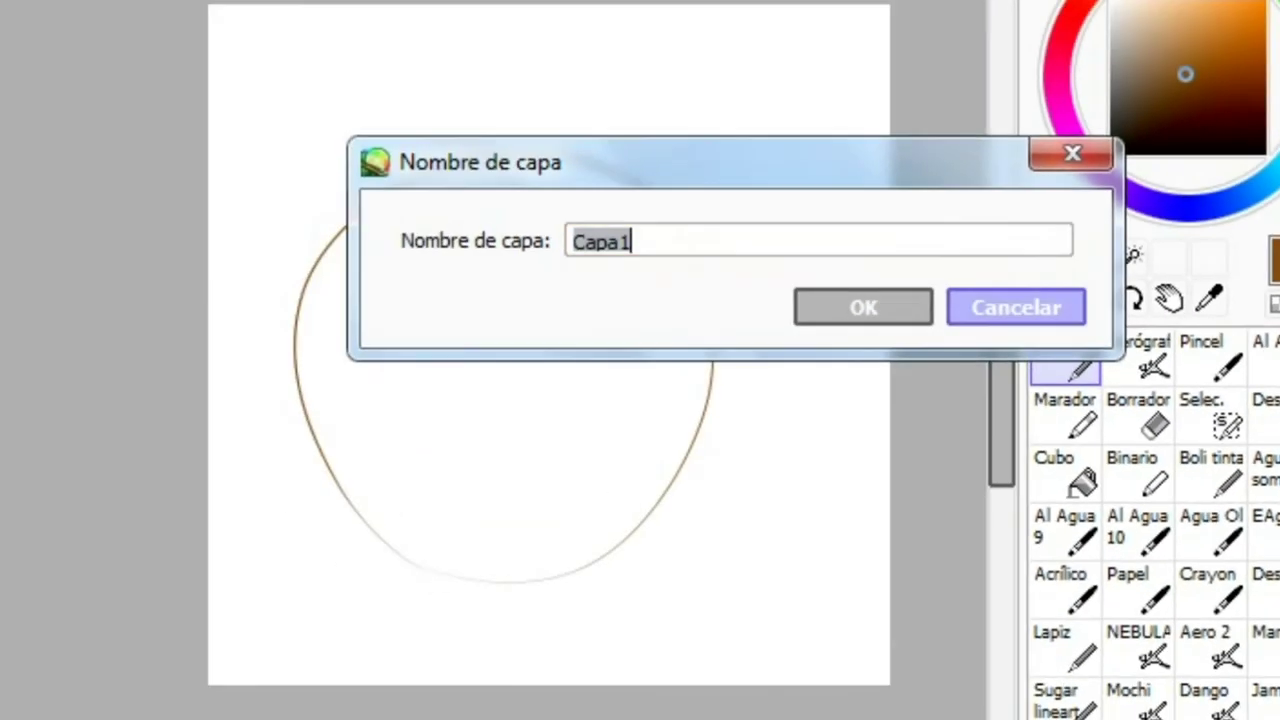
{"action": "left_click", "coordinate": [1016, 307]}
Turn the selection display off and back on
{"action": "left_click", "coordinate": [378, 4]}
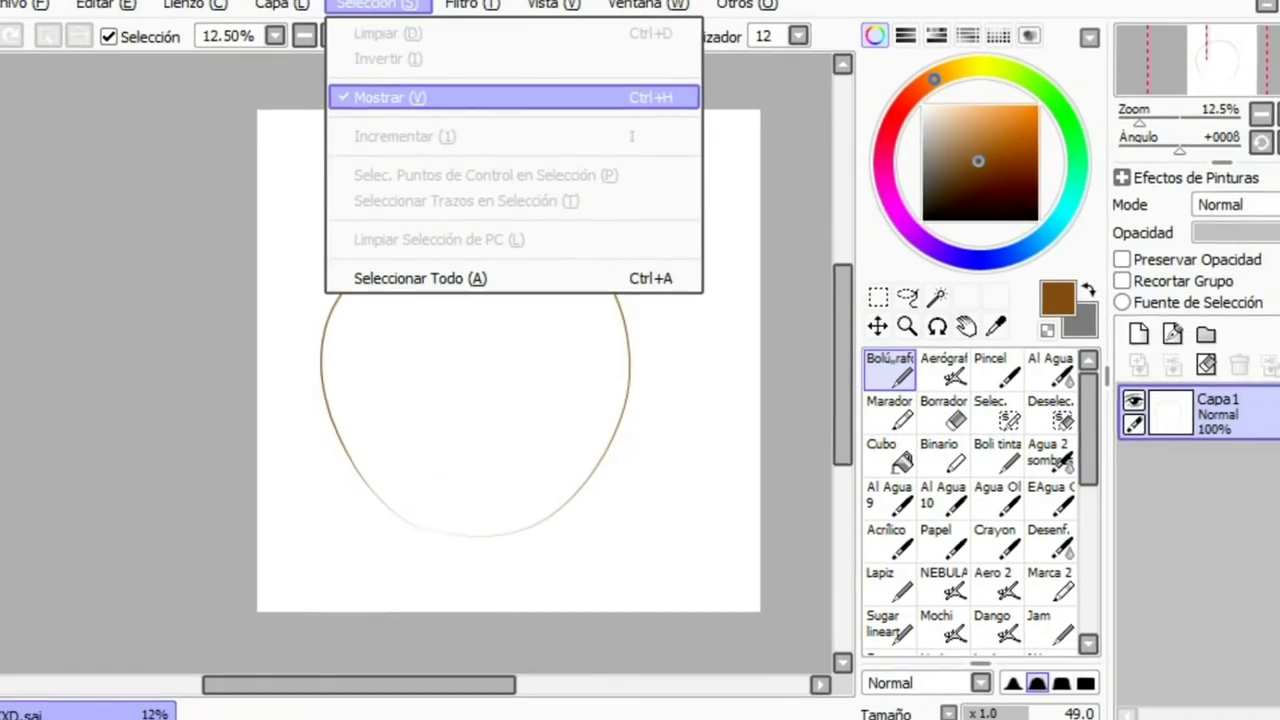
{"action": "left_click", "coordinate": [390, 97]}
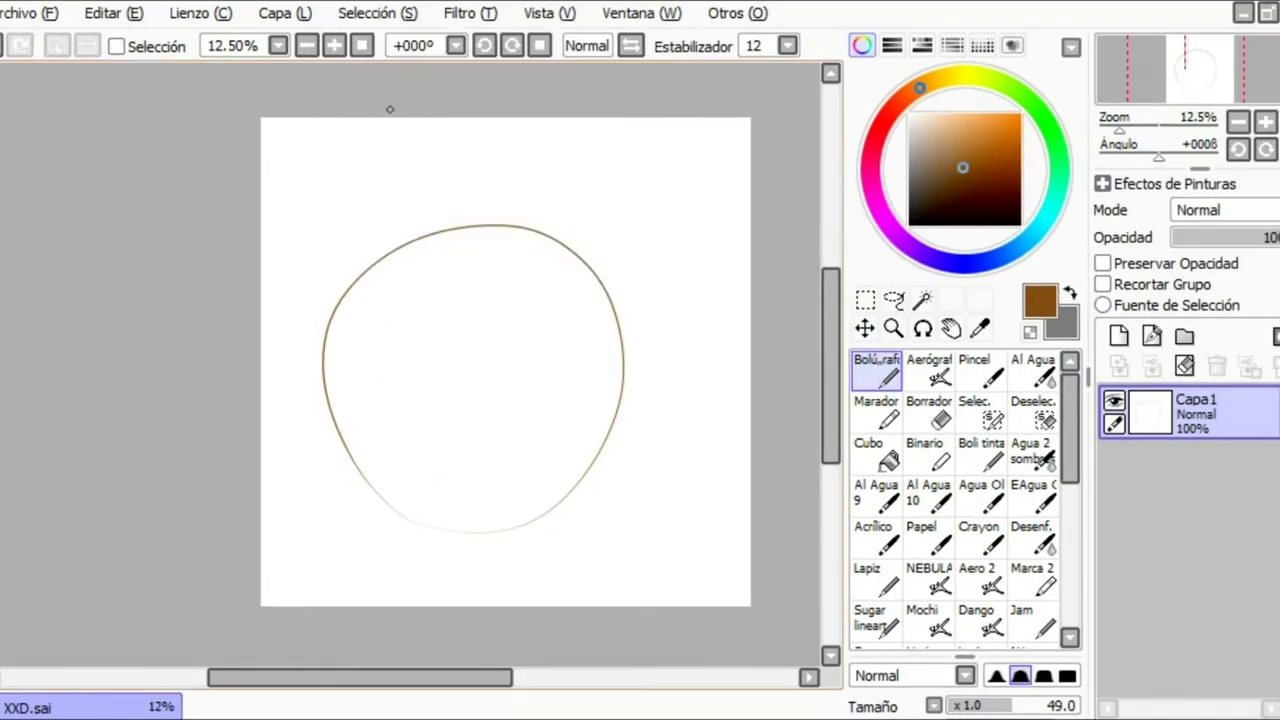
{"action": "left_click", "coordinate": [377, 13]}
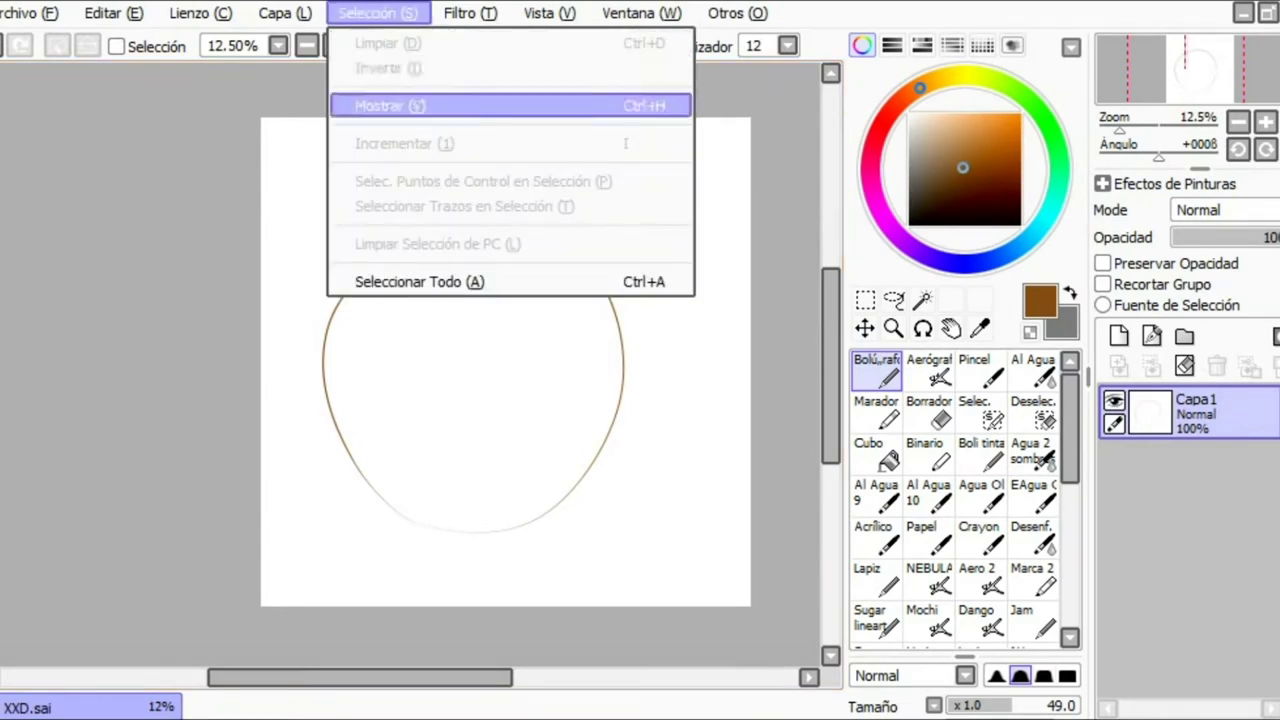
{"action": "left_click", "coordinate": [380, 104]}
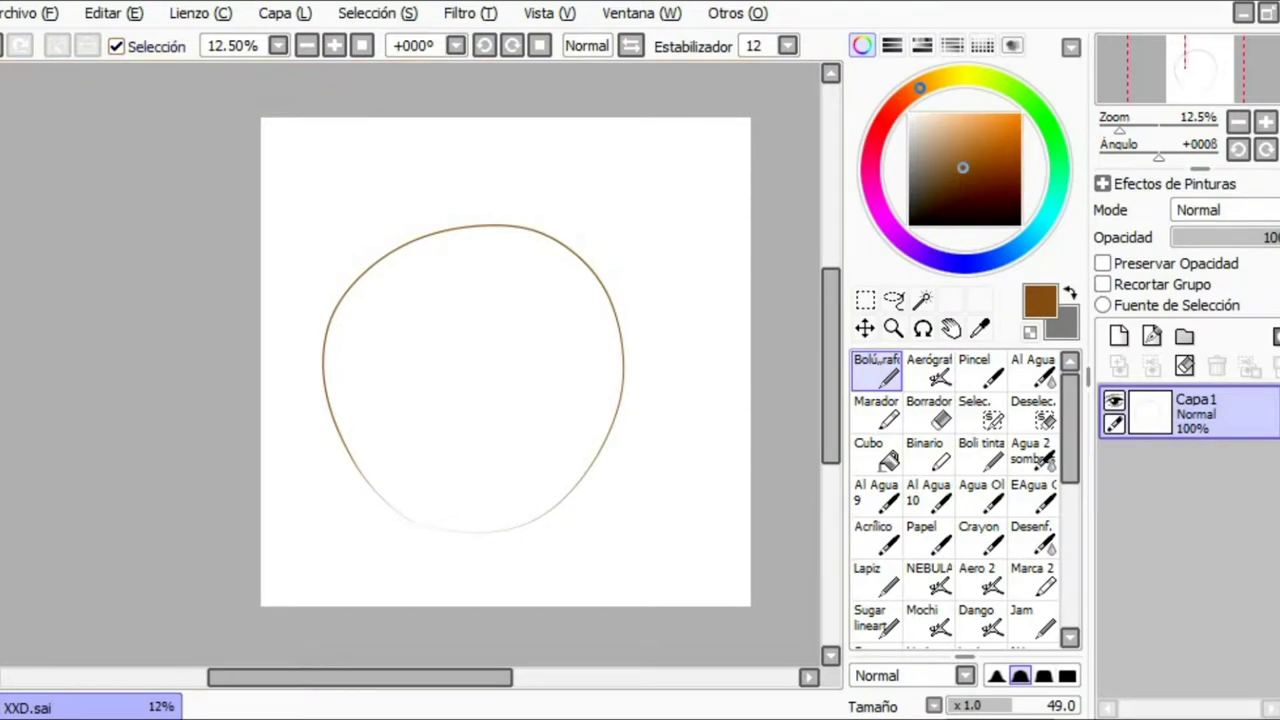
Select the blank area inside and around the circle with the Magic Wand, and toggle the selection's visibility off and on twice
{"action": "left_click", "coordinate": [377, 13]}
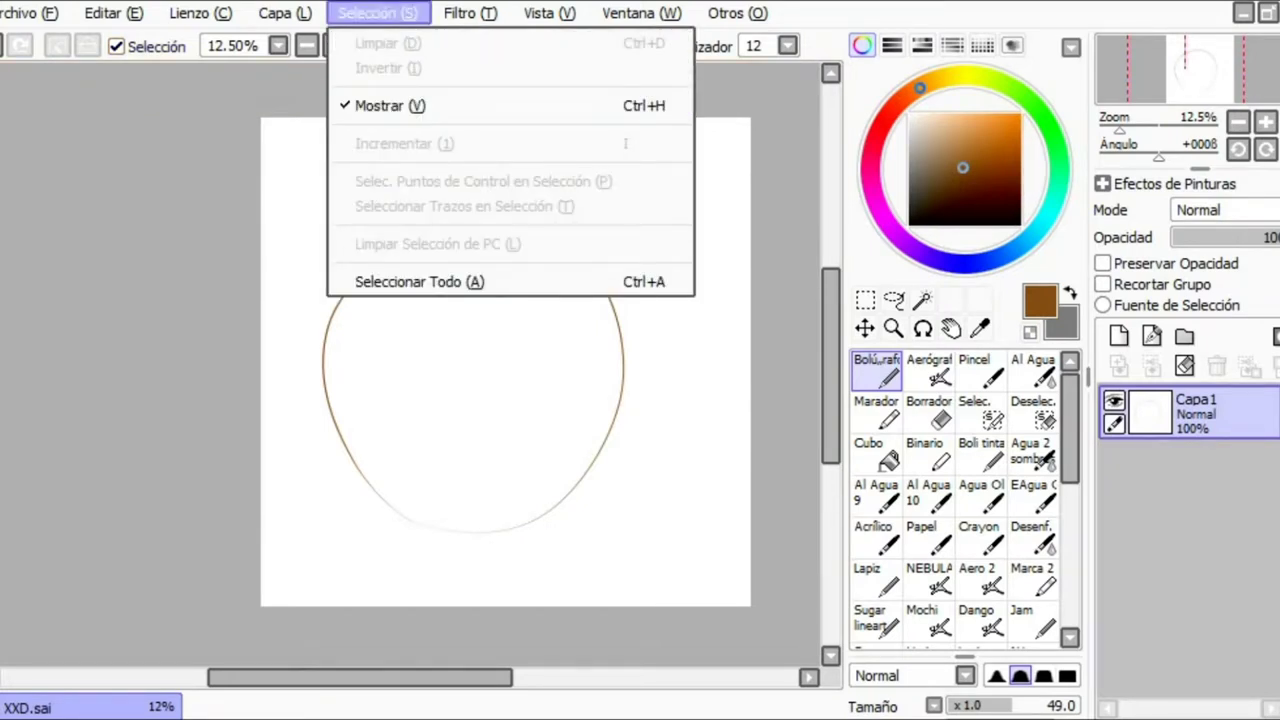
{"action": "left_click", "coordinate": [922, 300]}
{"action": "left_click", "coordinate": [480, 380]}
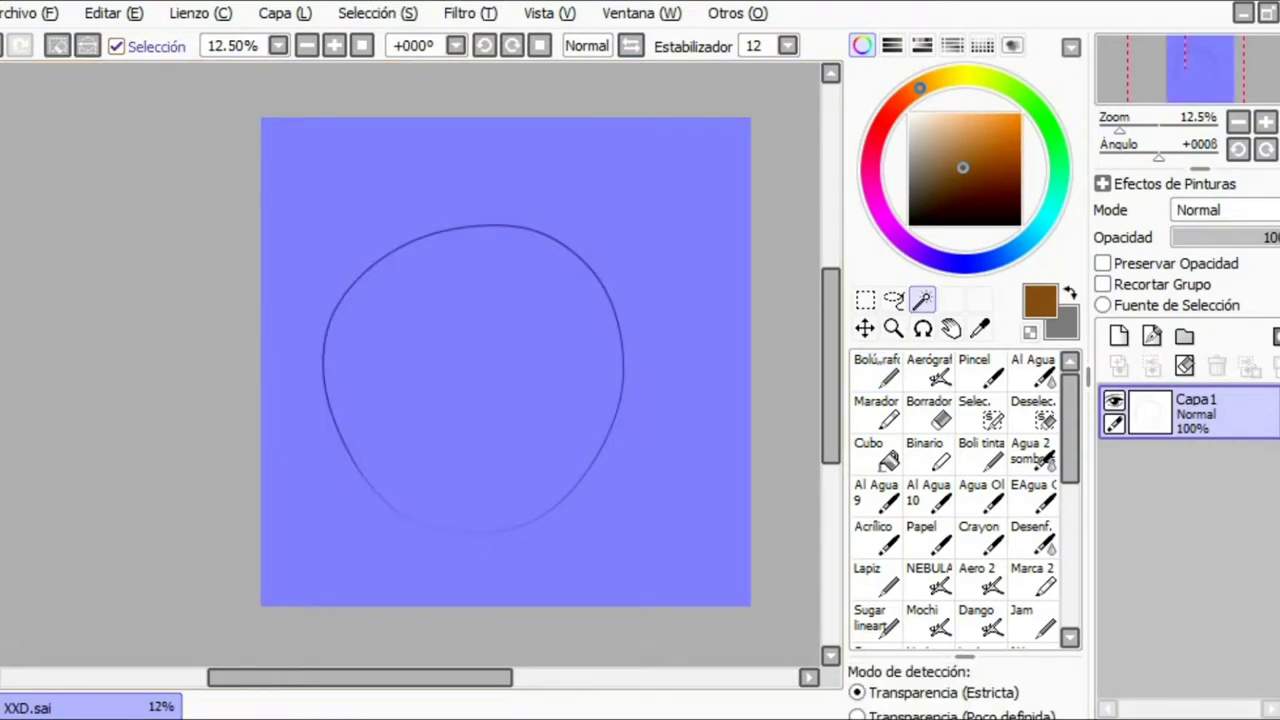
{"action": "left_click", "coordinate": [116, 46]}
{"action": "left_click", "coordinate": [116, 46]}
{"action": "left_click", "coordinate": [116, 46]}
{"action": "left_click", "coordinate": [116, 46]}
Clear the circle from Capa1 and remove the selection
{"action": "left_click", "coordinate": [1184, 366]}
{"action": "key", "text": "ctrl+d"}
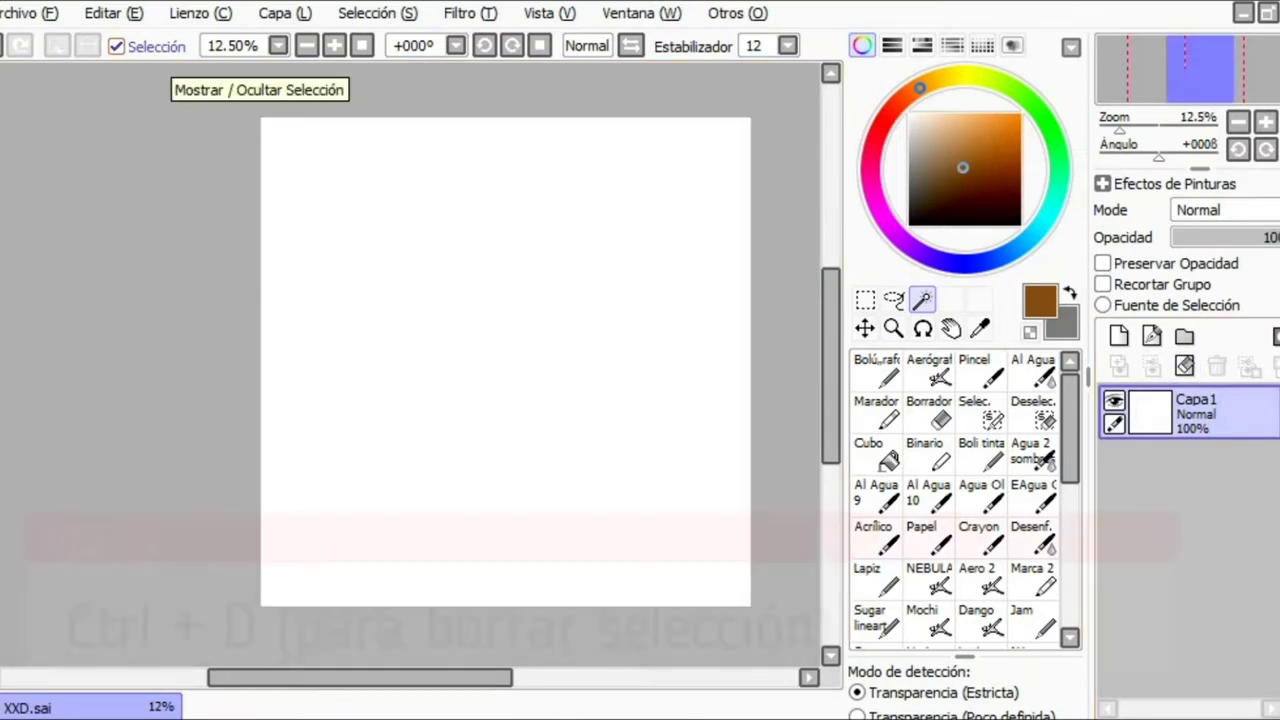
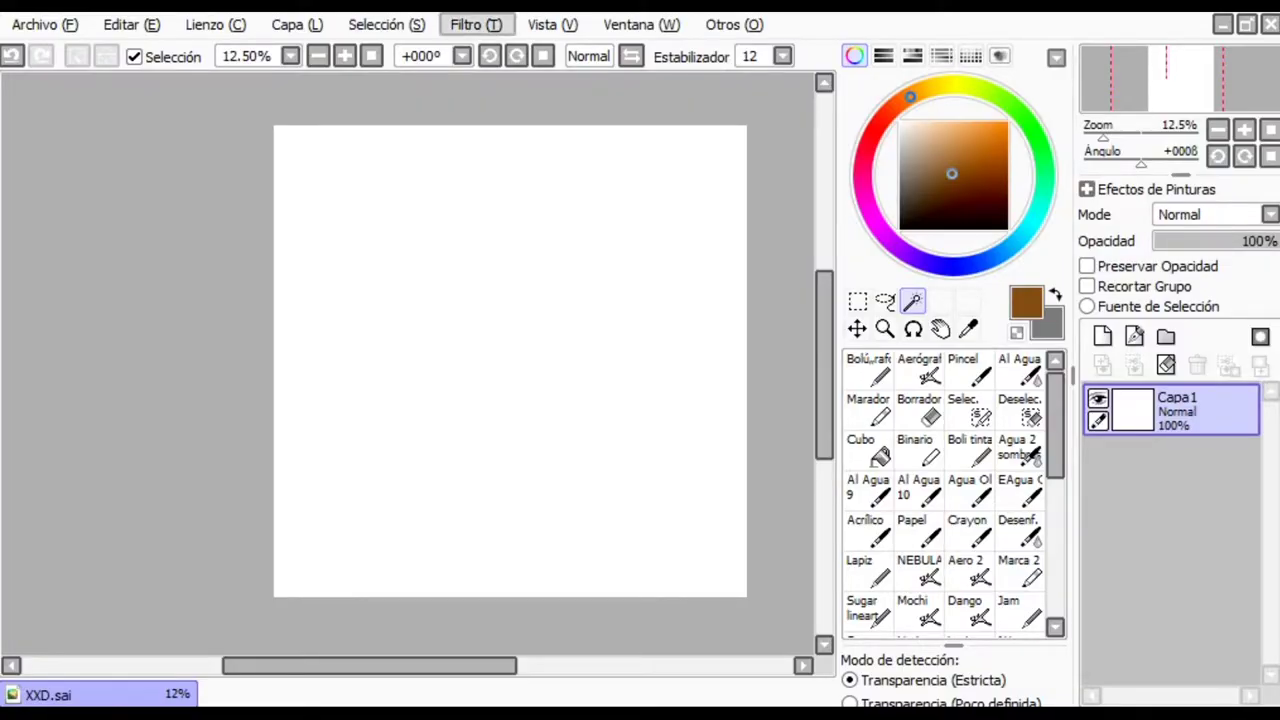
{"action": "left_click", "coordinate": [476, 24]}
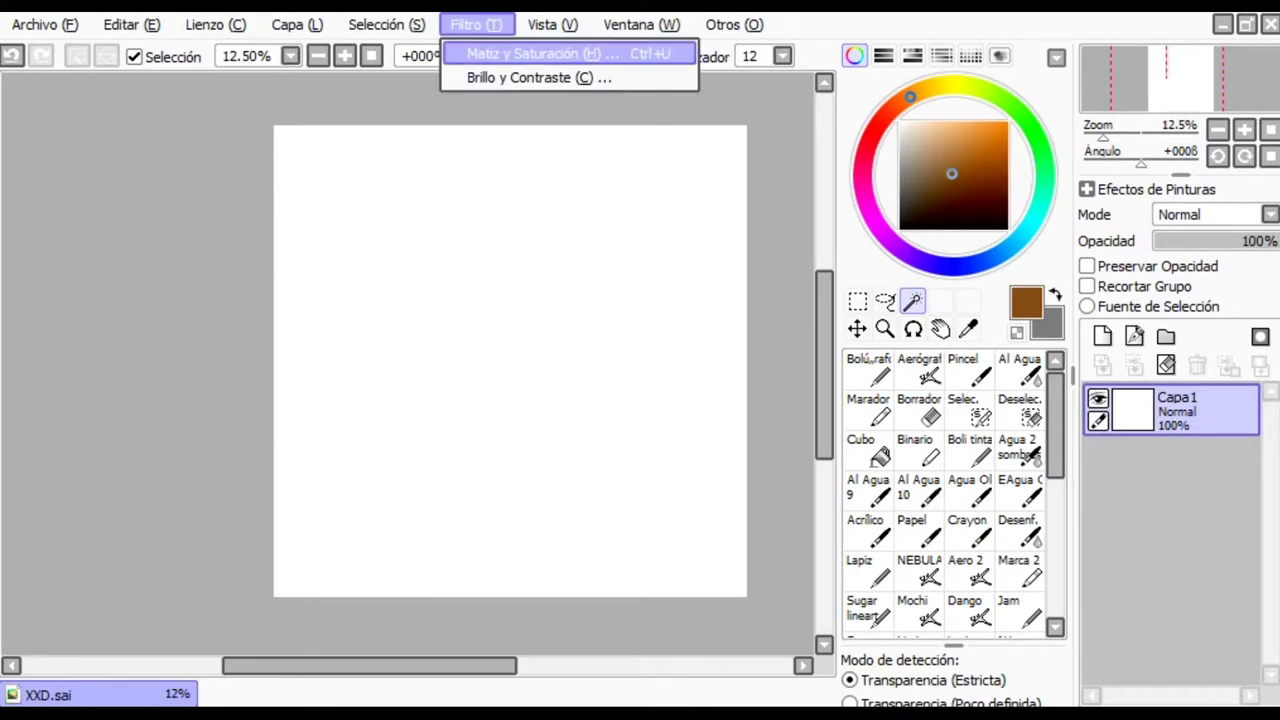
{"action": "left_click", "coordinate": [492, 54]}
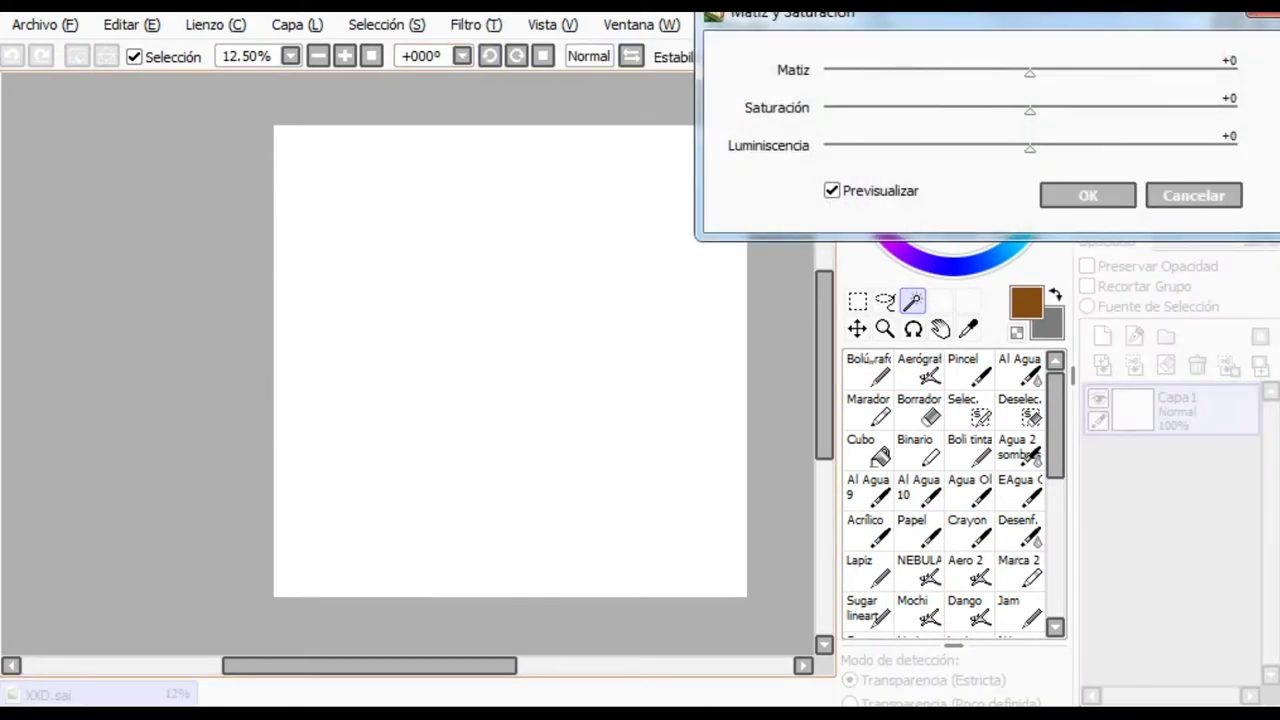
{"action": "left_click", "coordinate": [1193, 195]}
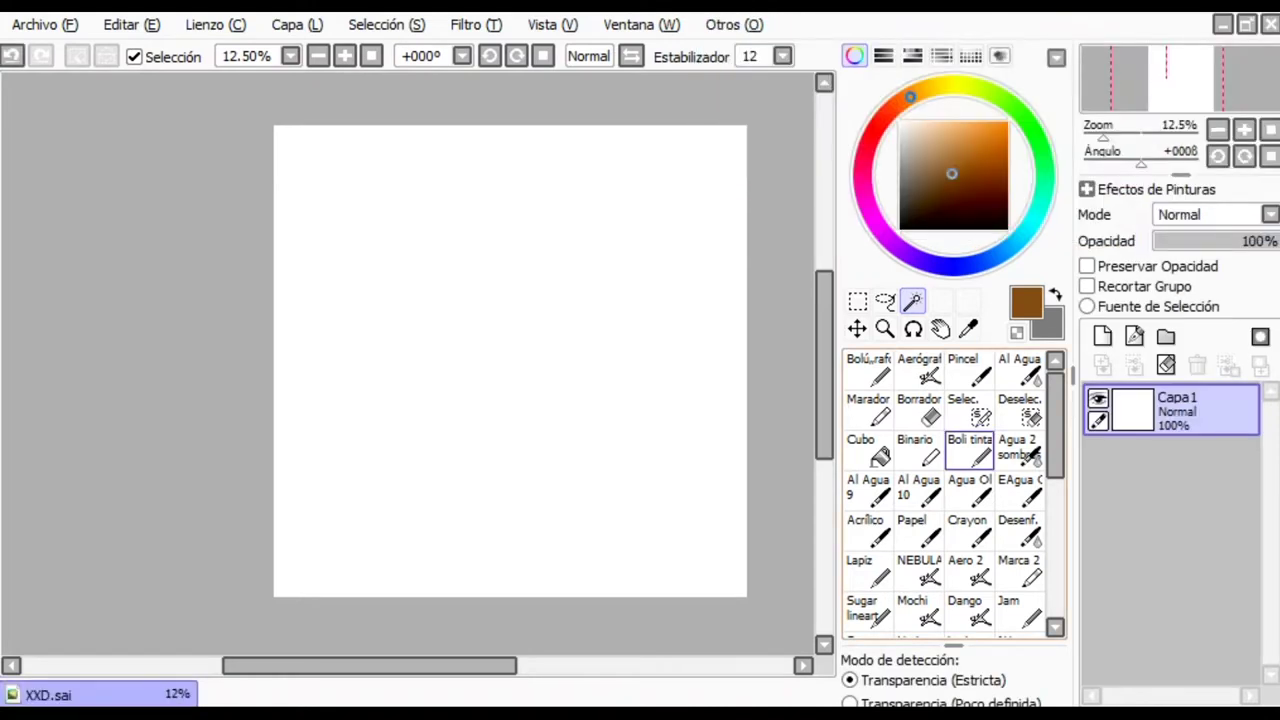
Paint a dark blue round spot near the canvas centre with the ballpoint pen brush at size 251
{"action": "left_click", "coordinate": [868, 370]}
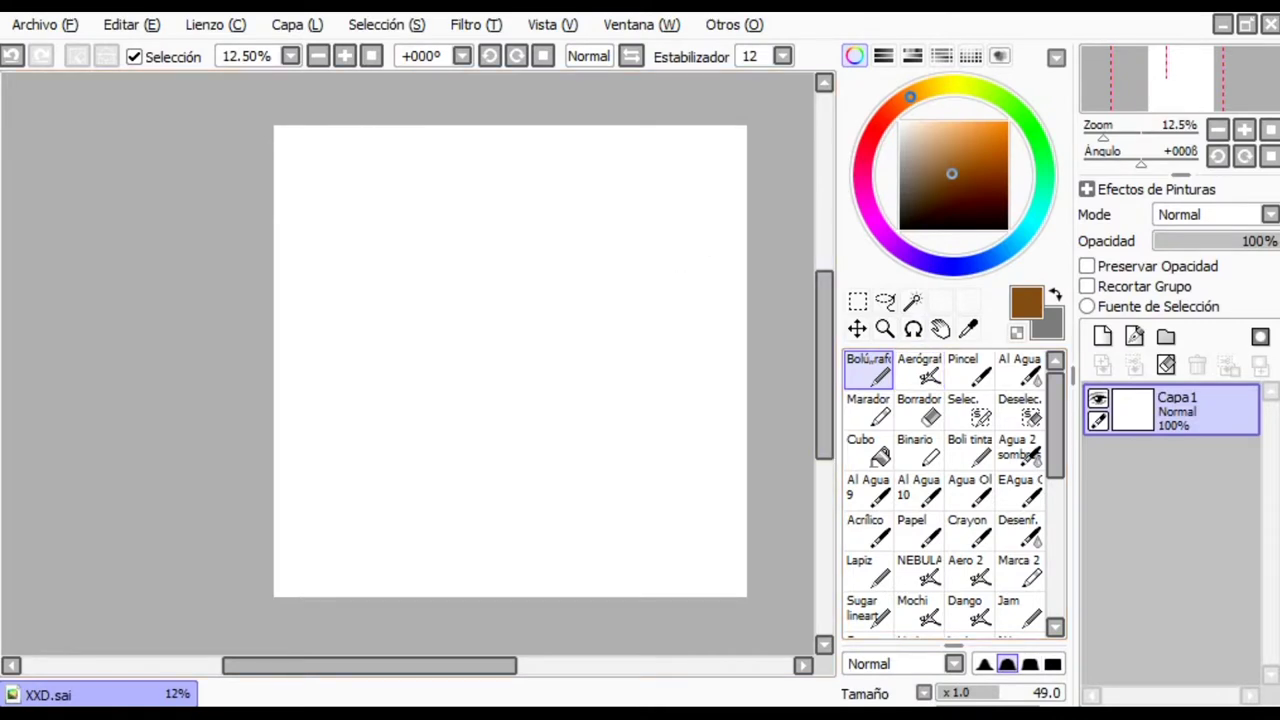
{"action": "left_click", "coordinate": [970, 190]}
{"action": "left_click", "coordinate": [984, 260]}
{"action": "left_click_drag", "start_coordinate": [984, 260], "coordinate": [1003, 251]}
{"action": "mouse_move", "coordinate": [520, 297]}
{"action": "left_mouse_down"}
{"action": "mouse_move", "coordinate": [489, 328]}
{"action": "mouse_move", "coordinate": [507, 298]}
{"action": "mouse_move", "coordinate": [514, 320]}
{"action": "mouse_move", "coordinate": [515, 299]}
{"action": "mouse_move", "coordinate": [486, 328]}
{"action": "mouse_move", "coordinate": [484, 294]}
{"action": "mouse_move", "coordinate": [519, 330]}
{"action": "mouse_move", "coordinate": [485, 312]}
{"action": "mouse_move", "coordinate": [512, 285]}
{"action": "left_mouse_up"}
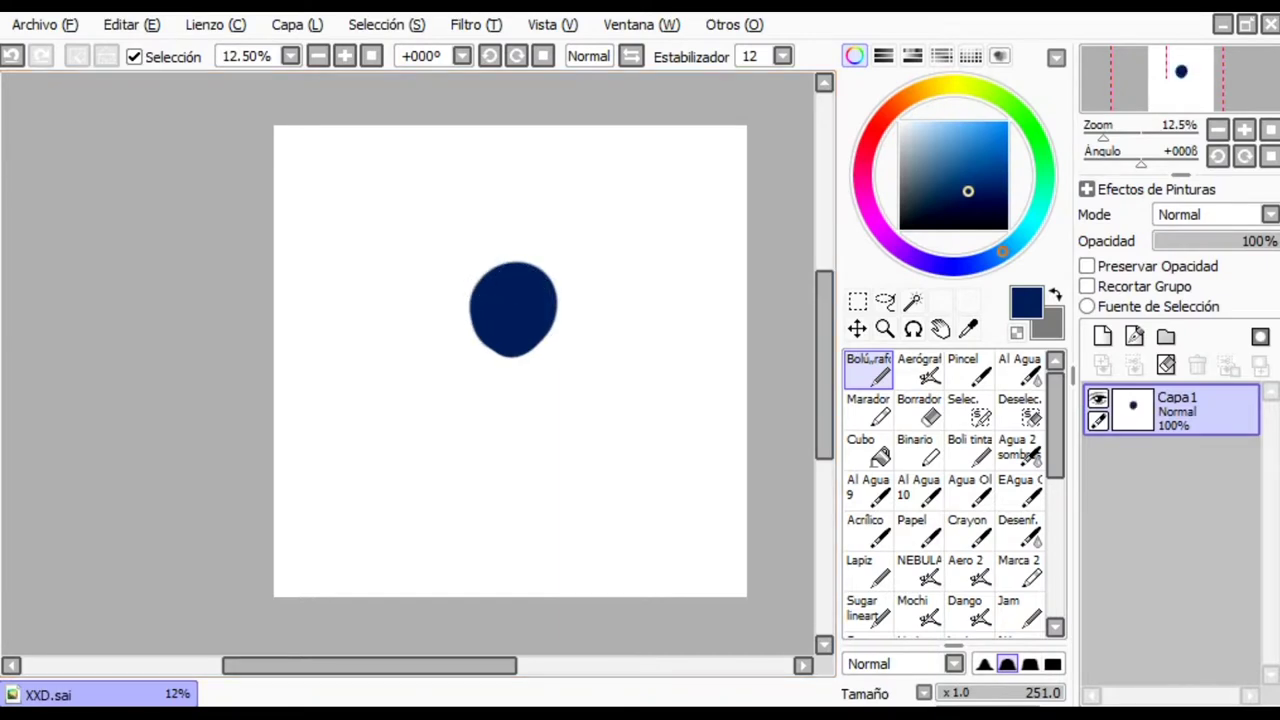
Paint a bright green spot overlapping the blue one and a purple spot overlapping the green one below it
{"action": "left_click", "coordinate": [984, 129]}
{"action": "left_click", "coordinate": [1025, 121]}
{"action": "mouse_move", "coordinate": [516, 345]}
{"action": "left_mouse_down"}
{"action": "mouse_move", "coordinate": [503, 371]}
{"action": "mouse_move", "coordinate": [552, 385]}
{"action": "mouse_move", "coordinate": [538, 360]}
{"action": "left_mouse_up"}
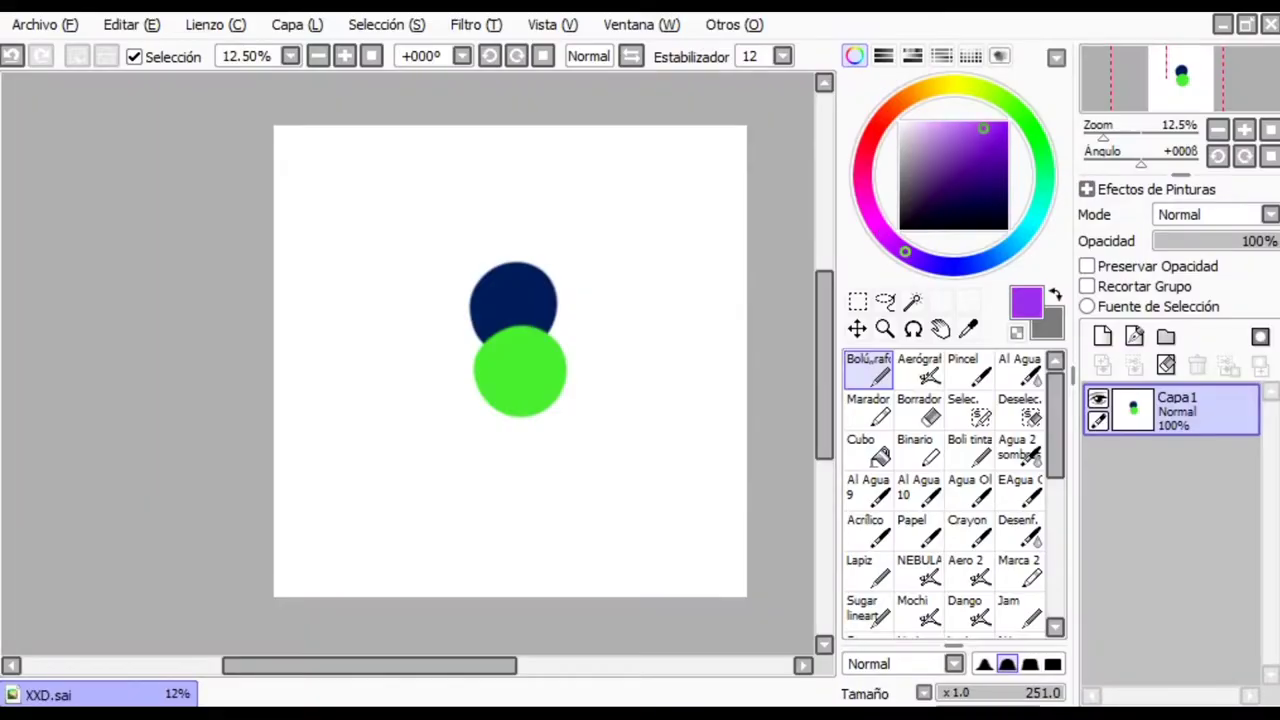
{"action": "mouse_move", "coordinate": [531, 421]}
{"action": "left_mouse_down"}
{"action": "mouse_move", "coordinate": [495, 413]}
{"action": "mouse_move", "coordinate": [543, 399]}
{"action": "mouse_move", "coordinate": [551, 416]}
{"action": "mouse_move", "coordinate": [503, 441]}
{"action": "mouse_move", "coordinate": [515, 416]}
{"action": "mouse_move", "coordinate": [528, 421]}
{"action": "mouse_move", "coordinate": [515, 436]}
{"action": "mouse_move", "coordinate": [495, 405]}
{"action": "left_mouse_up"}
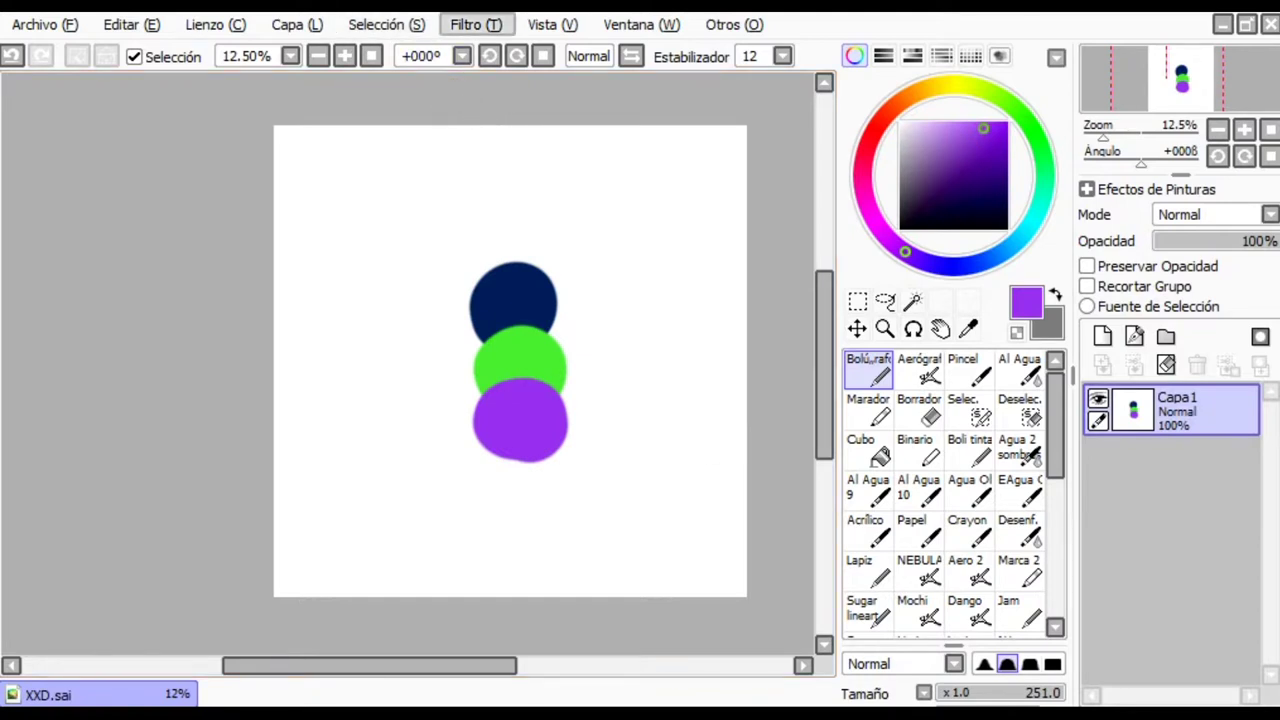
Start the Hue and Saturation filter on Capa1 and raise Saturation to +86
{"action": "left_click", "coordinate": [476, 24]}
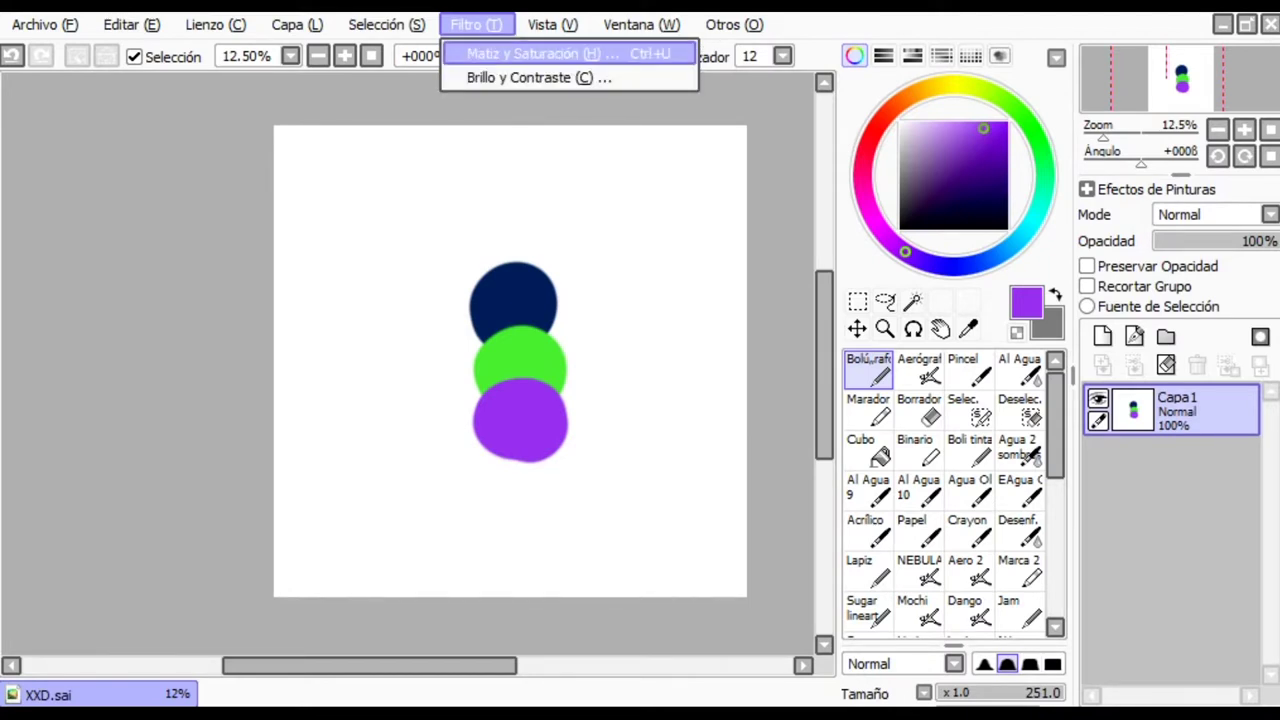
{"action": "key", "text": "Return"}
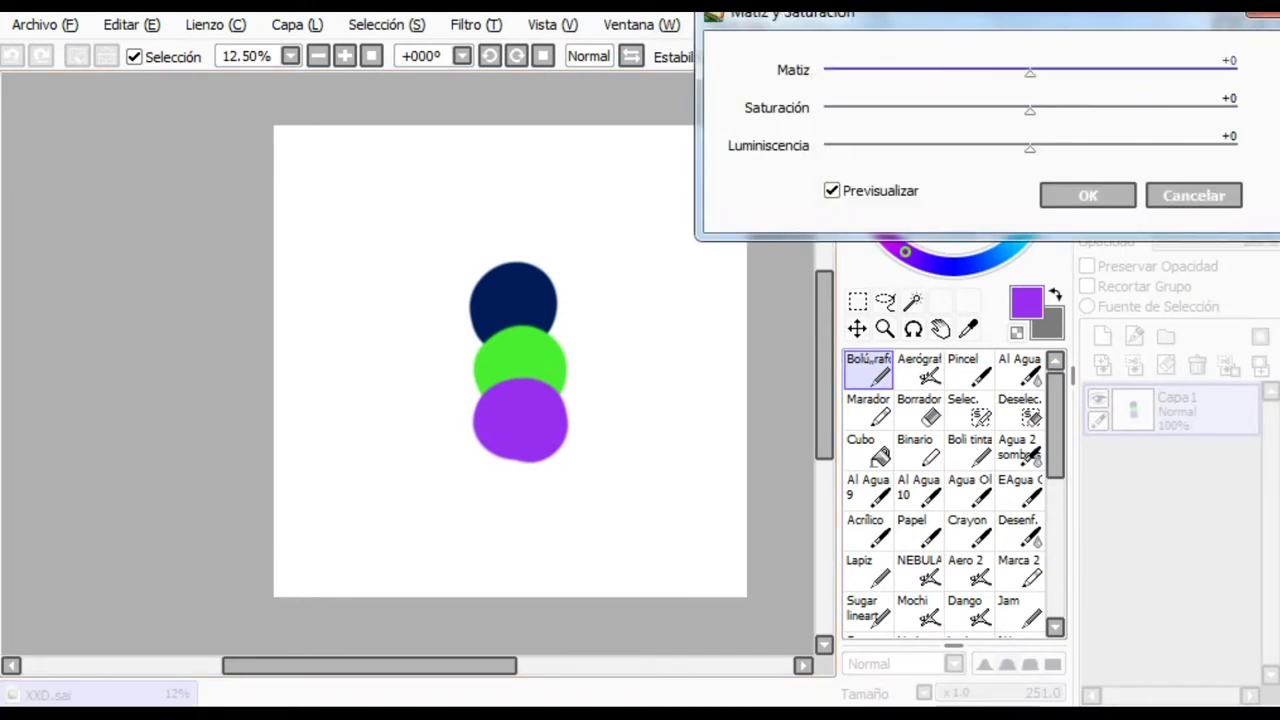
{"action": "mouse_move", "coordinate": [1030, 72]}
{"action": "left_mouse_down"}
{"action": "mouse_move", "coordinate": [905, 72]}
{"action": "mouse_move", "coordinate": [1150, 72]}
{"action": "mouse_move", "coordinate": [1030, 72]}
{"action": "left_mouse_up"}
{"action": "key", "text": "Tab"}
{"action": "key", "text": "Tab"}
{"action": "key", "text": "shift+Tab"}
{"action": "left_click_drag", "start_coordinate": [1030, 109], "coordinate": [1213, 109]}
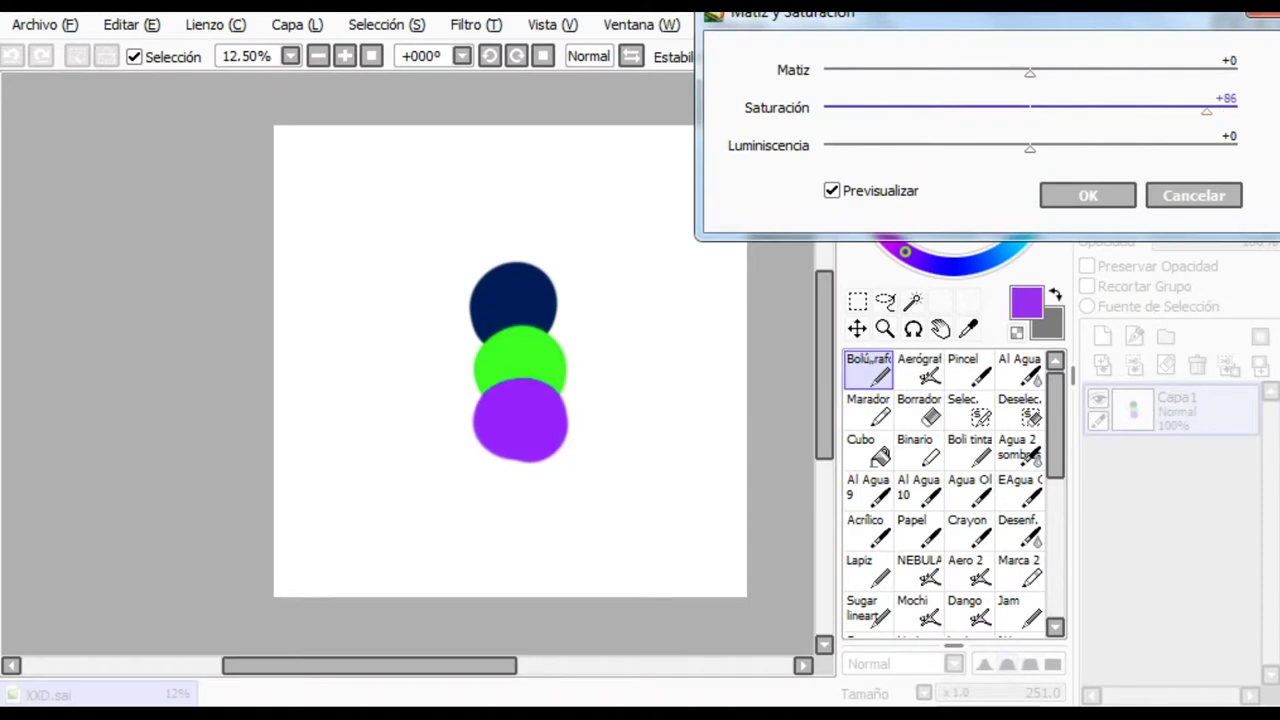
Sweep the filter's Saturation back down and reset it to 0
{"action": "key", "text": "Left"}
{"action": "key", "text": "Left"}
{"action": "key", "text": "Left"}
{"action": "key", "text": "Left"}
{"action": "key", "text": "Left"}
{"action": "key", "text": "Left"}
{"action": "key", "text": "Left"}
{"action": "key", "text": "Left"}
{"action": "key", "text": "Left"}
{"action": "key", "text": "Left"}
{"action": "key", "text": "Left"}
{"action": "key", "text": "Left"}
{"action": "key", "text": "Left"}
{"action": "key", "text": "Left"}
{"action": "key", "text": "Left"}
{"action": "key", "text": "Left"}
{"action": "key", "text": "Left"}
{"action": "key", "text": "Left"}
{"action": "key", "text": "Left"}
{"action": "key", "text": "Left"}
{"action": "key", "text": "Left"}
{"action": "key", "text": "Left"}
{"action": "key", "text": "Left"}
{"action": "key", "text": "Left"}
{"action": "key", "text": "Left"}
{"action": "key", "text": "Left"}
{"action": "key", "text": "Left"}
{"action": "key", "text": "Left"}
{"action": "key", "text": "Left"}
{"action": "key", "text": "Left"}
{"action": "key", "text": "Left"}
{"action": "key", "text": "Left"}
{"action": "key", "text": "Left"}
{"action": "key", "text": "Left"}
{"action": "key", "text": "Left"}
{"action": "key", "text": "Left"}
{"action": "key", "text": "Left"}
{"action": "key", "text": "Left"}
{"action": "key", "text": "Left"}
{"action": "key", "text": "Left"}
Raise the filter's Luminosity to +64 to lighten the three spots
{"action": "key", "text": "Tab"}
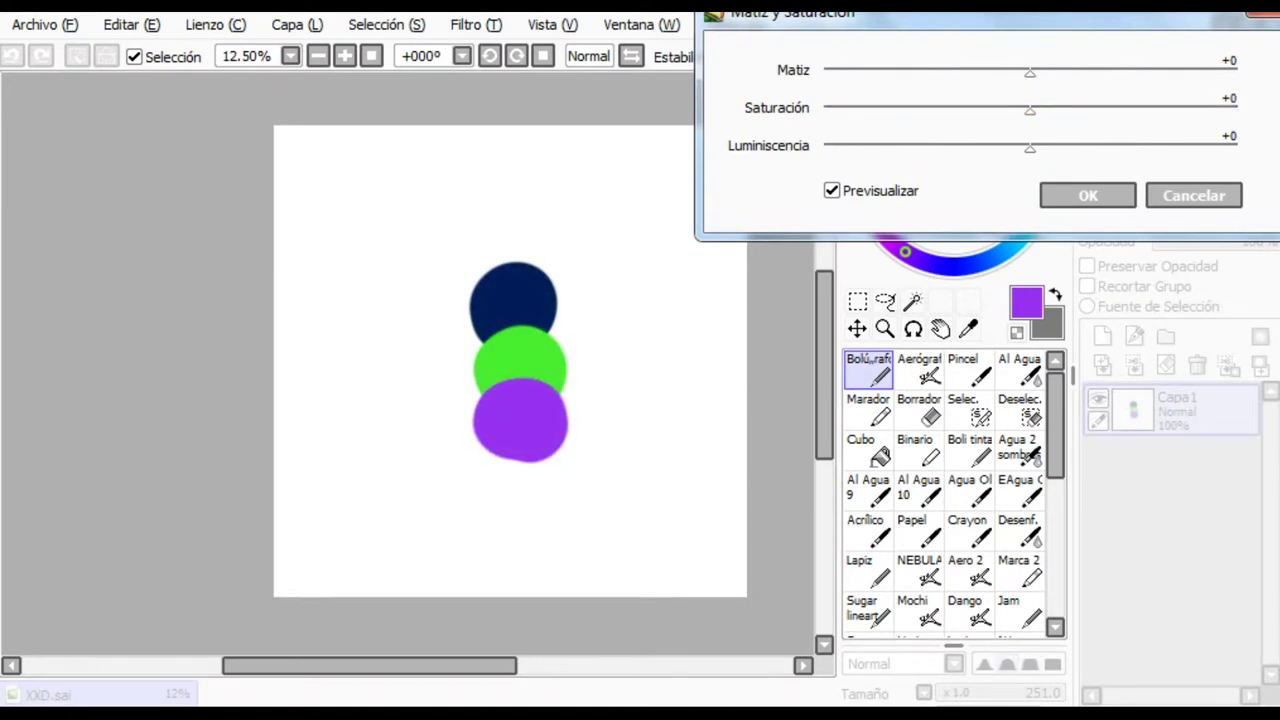
{"action": "key", "text": "Right"}
{"action": "key", "text": "Right"}
{"action": "key", "text": "Right"}
{"action": "key", "text": "Right"}
{"action": "key", "text": "Right"}
{"action": "key", "text": "Right"}
{"action": "key", "text": "Right"}
{"action": "key", "text": "Right"}
{"action": "key", "text": "Right"}
{"action": "key", "text": "Right"}
{"action": "key", "text": "Right"}
{"action": "key", "text": "Right"}
{"action": "key", "text": "Right"}
{"action": "key", "text": "Right"}
{"action": "key", "text": "Right"}
{"action": "key", "text": "Right"}
{"action": "key", "text": "Right"}
{"action": "key", "text": "Right"}
{"action": "key", "text": "Right"}
{"action": "key", "text": "Right"}
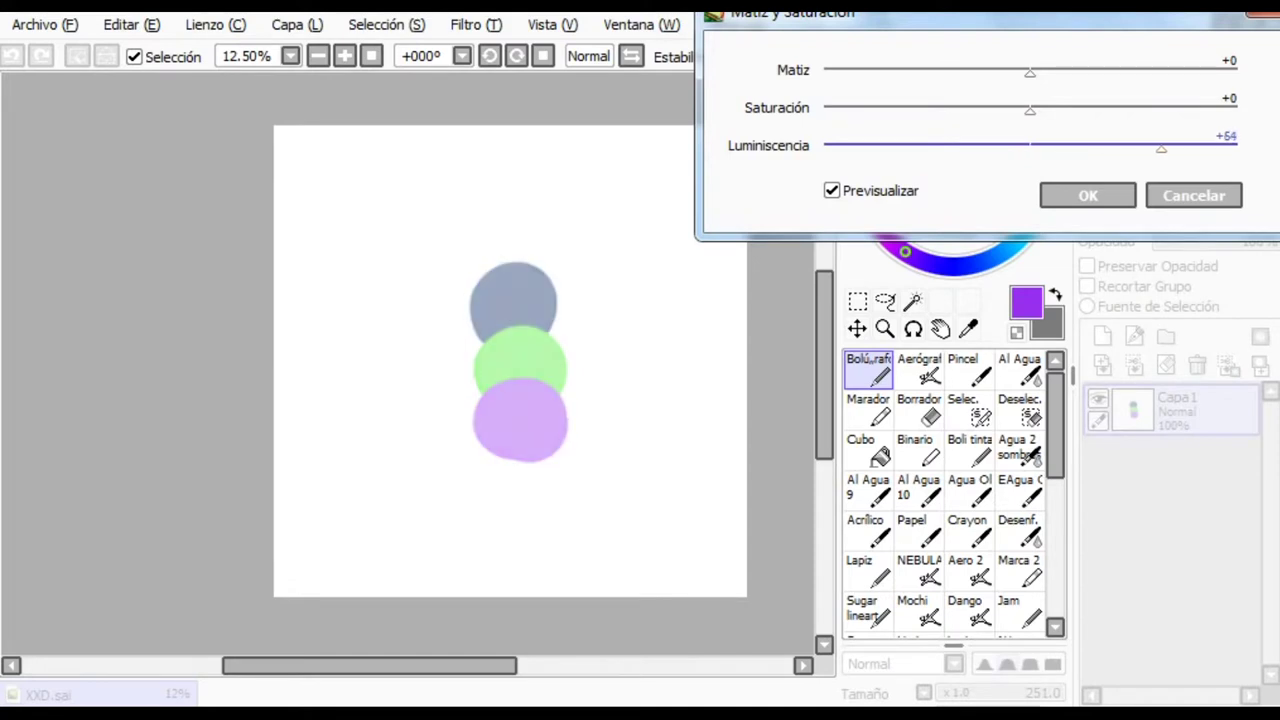
Lower the filter's Luminosity until all three spots turn black
{"action": "key", "text": "Left"}
{"action": "key", "text": "Left"}
{"action": "key", "text": "Left"}
{"action": "key", "text": "Left"}
{"action": "key", "text": "Left"}
{"action": "key", "text": "Left"}
{"action": "key", "text": "Left"}
{"action": "key", "text": "Left"}
{"action": "key", "text": "Left"}
{"action": "key", "text": "Left"}
{"action": "key", "text": "Left"}
{"action": "key", "text": "Left"}
{"action": "key", "text": "Left"}
{"action": "key", "text": "Left"}
{"action": "key", "text": "Left"}
{"action": "key", "text": "Left"}
{"action": "key", "text": "Left"}
{"action": "key", "text": "Left"}
{"action": "key", "text": "Left"}
{"action": "key", "text": "Left"}
{"action": "key", "text": "Left"}
{"action": "key", "text": "Left"}
{"action": "key", "text": "Left"}
{"action": "key", "text": "Left"}
{"action": "key", "text": "Left"}
{"action": "key", "text": "Left"}
{"action": "key", "text": "Left"}
{"action": "key", "text": "Left"}
{"action": "key", "text": "Left"}
{"action": "key", "text": "Left"}
{"action": "key", "text": "Left"}
{"action": "key", "text": "Left"}
{"action": "key", "text": "Left"}
{"action": "key", "text": "Left"}
{"action": "key", "text": "Left"}
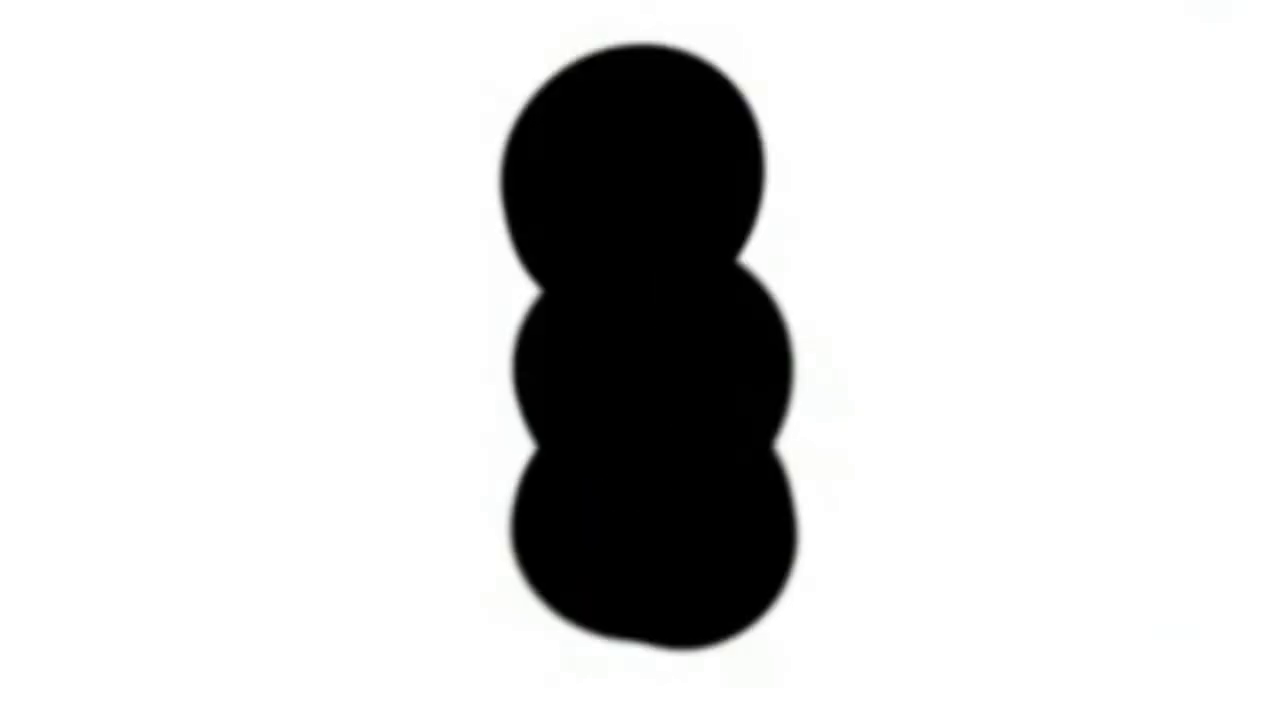
Bring Luminosity back up to +1 and cancel the Hue and Saturation filter
{"action": "key", "text": "Right"}
{"action": "key", "text": "Right"}
{"action": "key", "text": "Right"}
{"action": "key", "text": "Right"}
{"action": "key", "text": "Right"}
{"action": "key", "text": "Right"}
{"action": "key", "text": "Right"}
{"action": "key", "text": "Right"}
{"action": "key", "text": "Right"}
{"action": "key", "text": "Right"}
{"action": "key", "text": "Right"}
{"action": "key", "text": "Right"}
{"action": "key", "text": "Right"}
{"action": "key", "text": "Right"}
{"action": "key", "text": "Right"}
{"action": "key", "text": "Right"}
{"action": "key", "text": "Right"}
{"action": "key", "text": "Right"}
{"action": "key", "text": "Right"}
{"action": "key", "text": "Right"}
{"action": "left_click_drag", "start_coordinate": [1156, 228], "coordinate": [1045, 142]}
{"action": "mouse_move", "coordinate": [398, 206]}
{"action": "left_mouse_down"}
{"action": "mouse_move", "coordinate": [570, 187]}
{"action": "mouse_move", "coordinate": [750, 195]}
{"action": "left_mouse_up"}
{"action": "mouse_move", "coordinate": [634, 112]}
{"action": "left_mouse_down"}
{"action": "mouse_move", "coordinate": [743, 150]}
{"action": "mouse_move", "coordinate": [780, 195]}
{"action": "left_mouse_up"}
{"action": "left_click", "coordinate": [839, 185]}
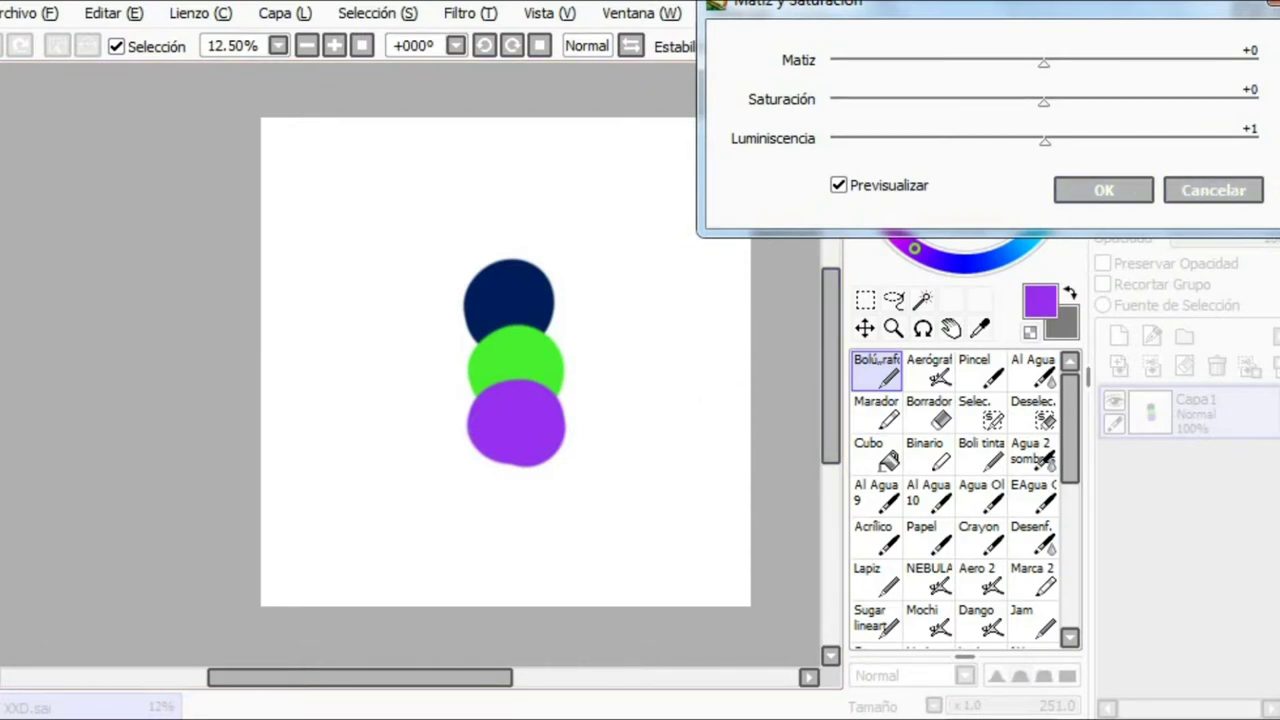
{"action": "left_click", "coordinate": [1213, 190]}
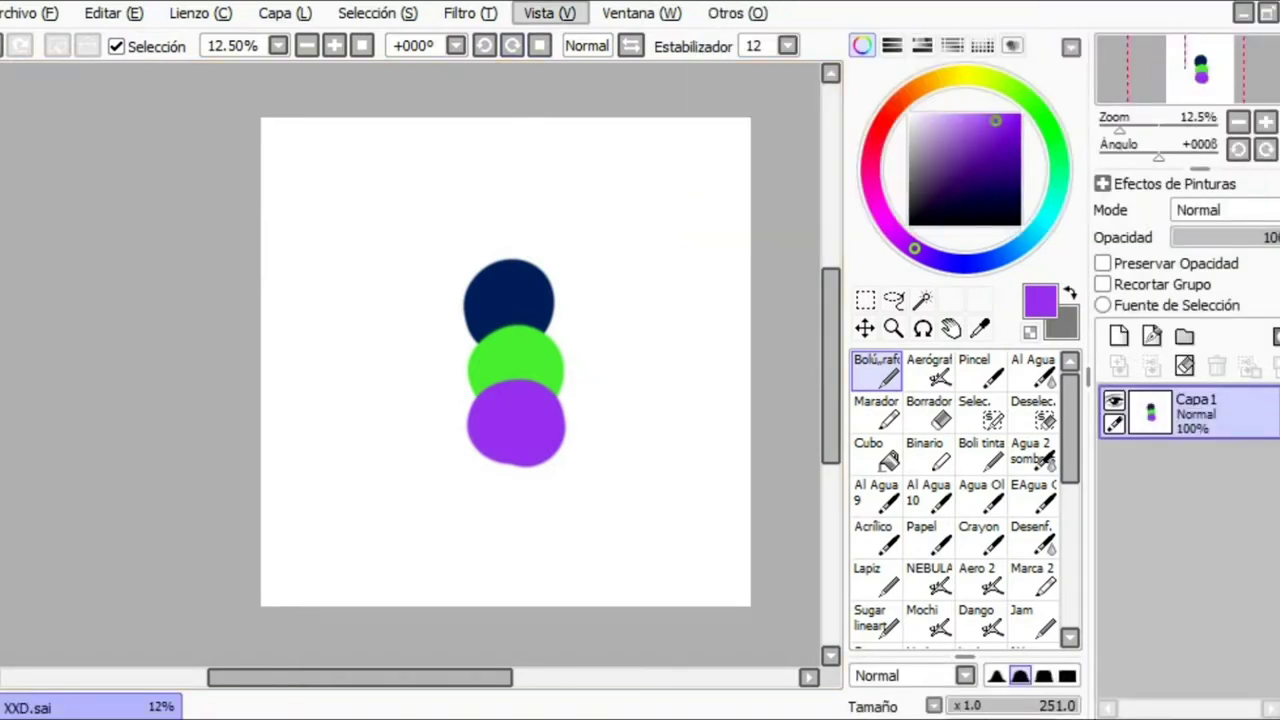
Start the Brightness and Contrast filter on Capa1, try small brightness changes and return Brightness to 0
{"action": "left_click", "coordinate": [470, 13]}
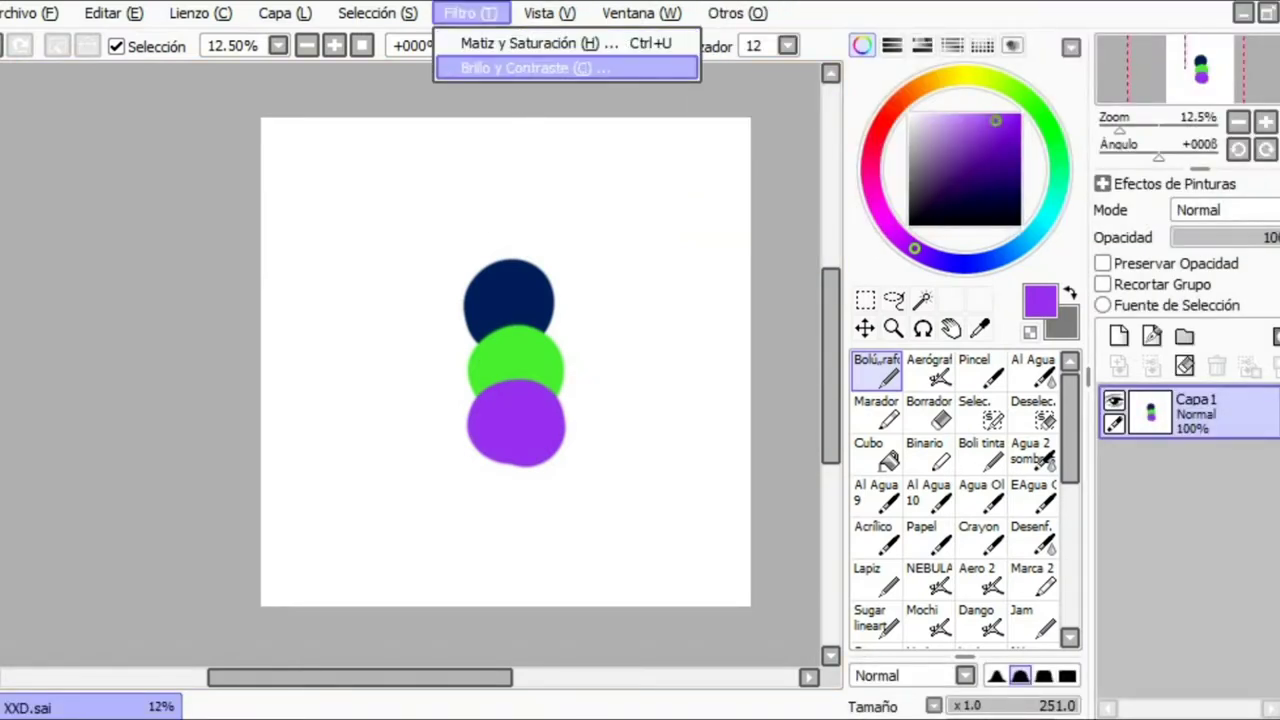
{"action": "left_click", "coordinate": [535, 67]}
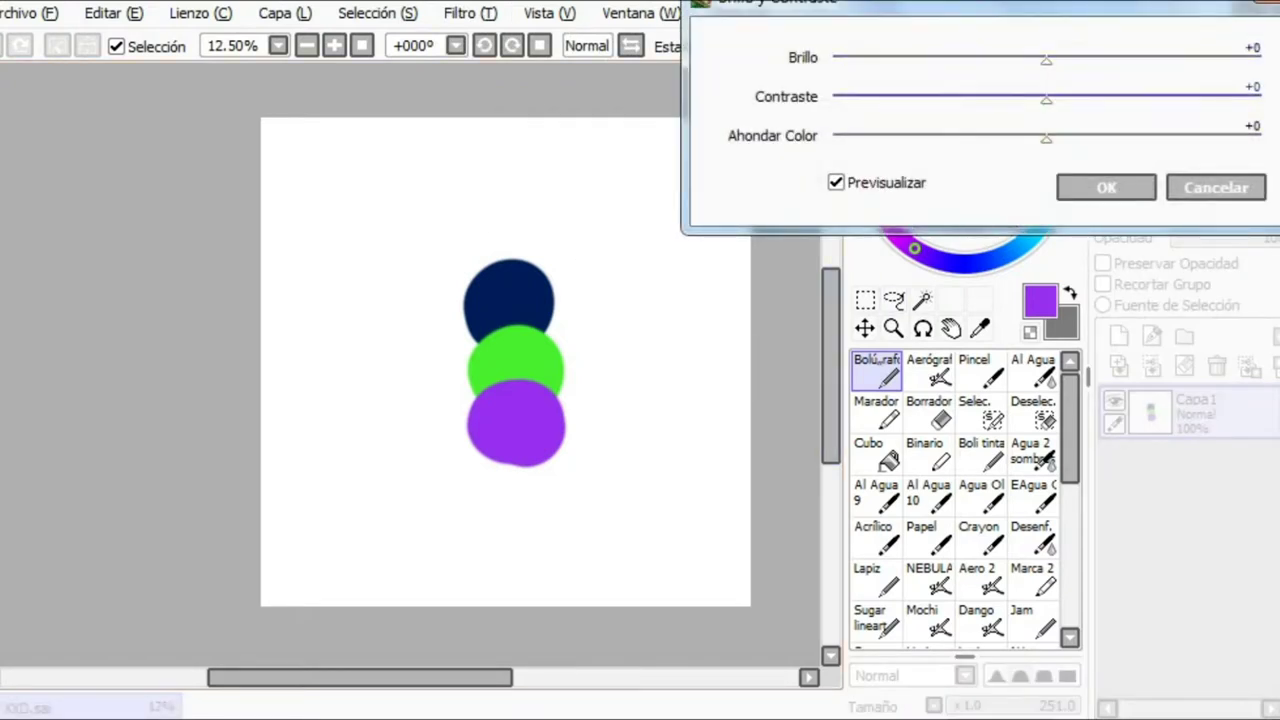
{"action": "mouse_move", "coordinate": [1045, 58]}
{"action": "left_mouse_down"}
{"action": "mouse_move", "coordinate": [1229, 58]}
{"action": "mouse_move", "coordinate": [838, 58]}
{"action": "mouse_move", "coordinate": [1252, 58]}
{"action": "mouse_move", "coordinate": [1054, 58]}
{"action": "left_mouse_up"}
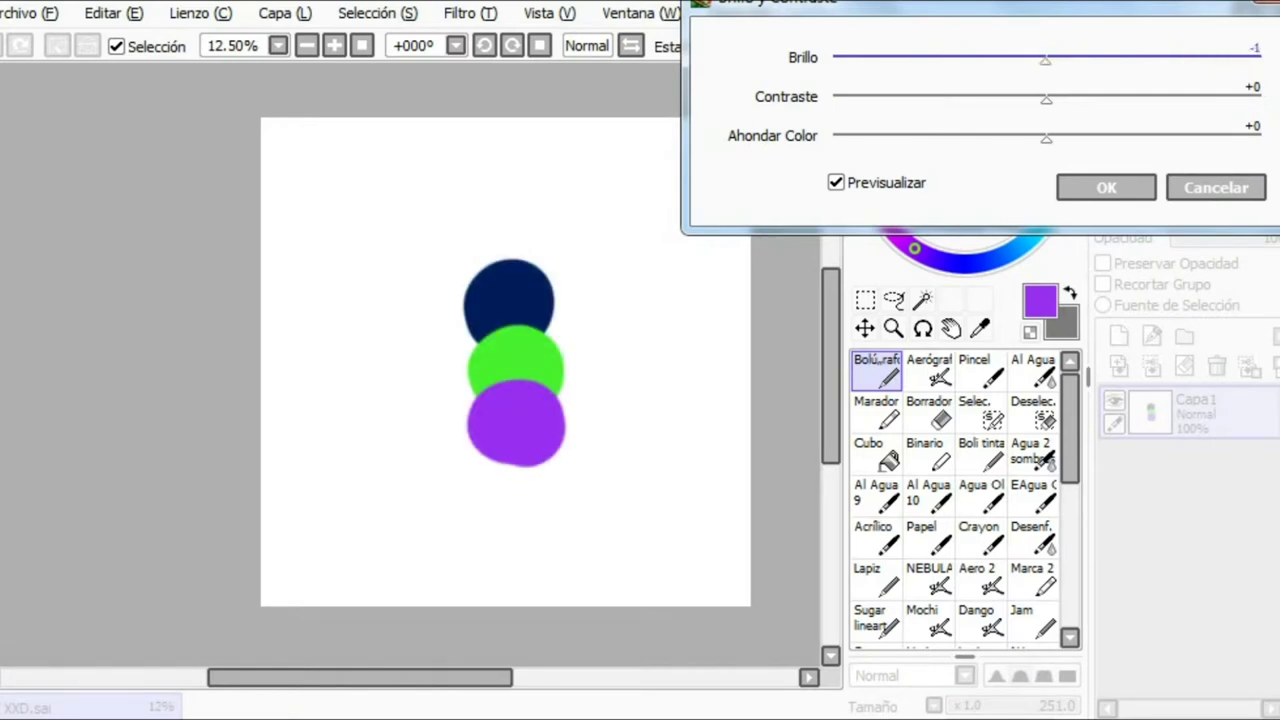
{"action": "left_click_drag", "start_coordinate": [1047, 58], "coordinate": [1045, 58]}
{"action": "key", "text": "Tab"}
{"action": "key", "text": "shift+Tab"}
{"action": "key", "text": "Tab"}
{"action": "key", "text": "Tab"}
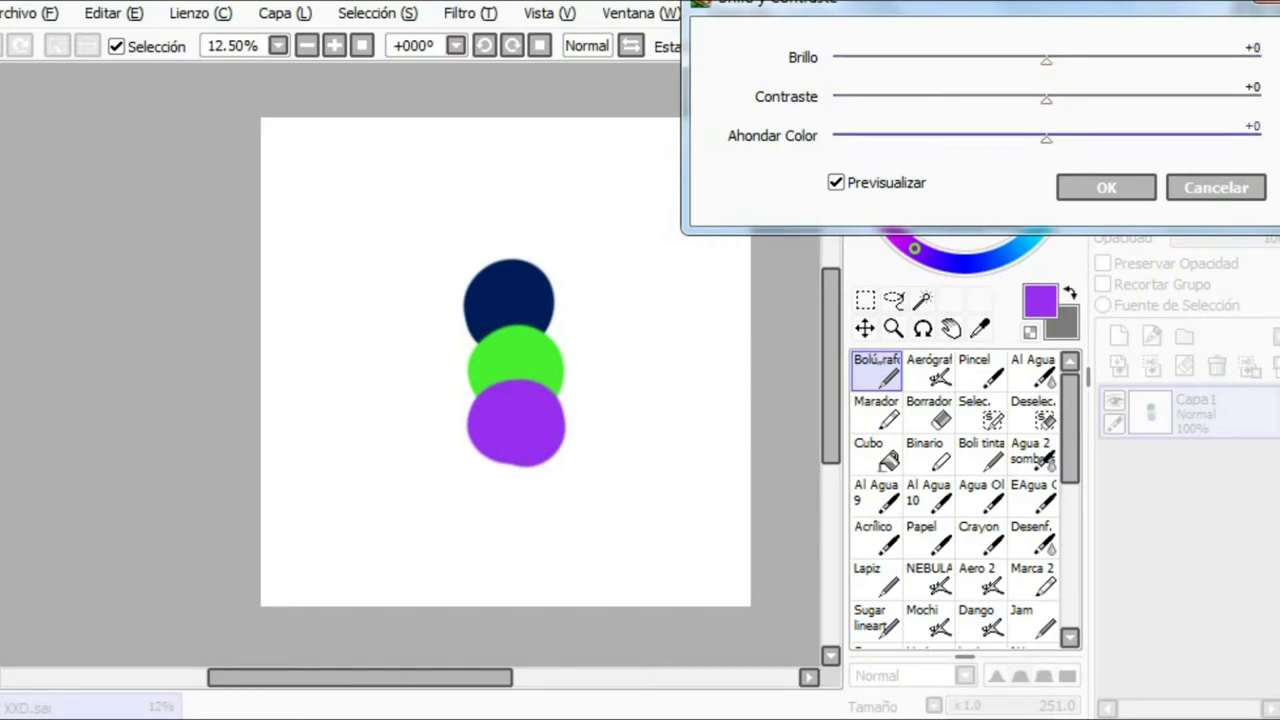
Try a lower and a strongly raised Contrast in the filter, and return Contrast to 0
{"action": "left_click_drag", "start_coordinate": [1046, 99], "coordinate": [965, 99]}
{"action": "key", "text": "Left"}
{"action": "key", "text": "Right"}
{"action": "key", "text": "Right"}
{"action": "key", "text": "Right"}
{"action": "key", "text": "Right"}
{"action": "key", "text": "Right"}
{"action": "key", "text": "Right"}
{"action": "key", "text": "Right"}
{"action": "key", "text": "Right"}
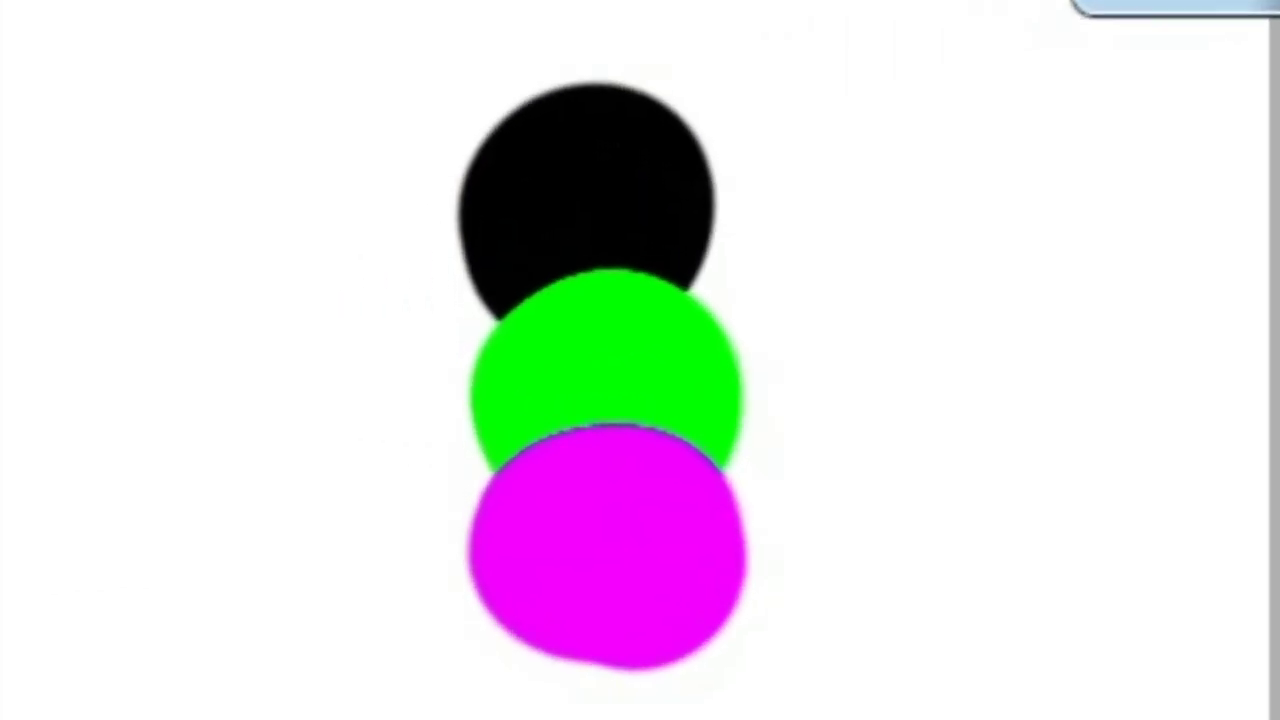
{"action": "left_click_drag", "start_coordinate": [1260, 99], "coordinate": [1024, 99]}
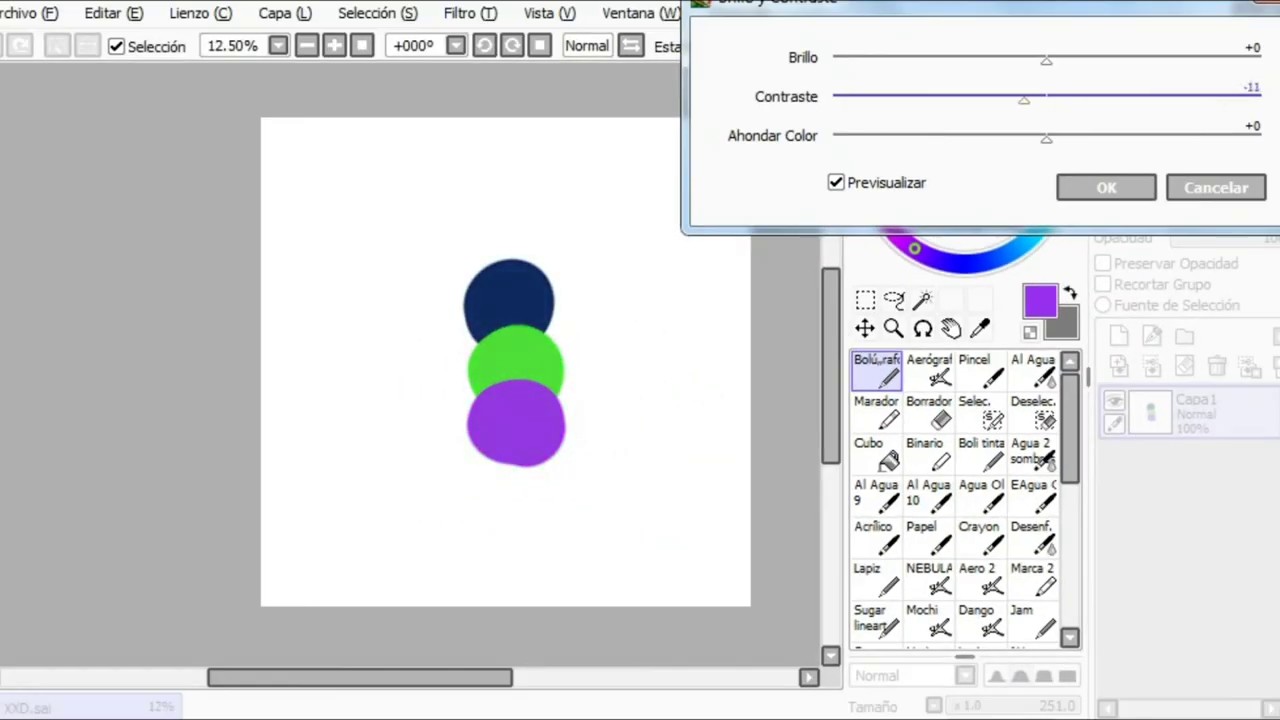
{"action": "key", "text": "Right"}
{"action": "key", "text": "Right"}
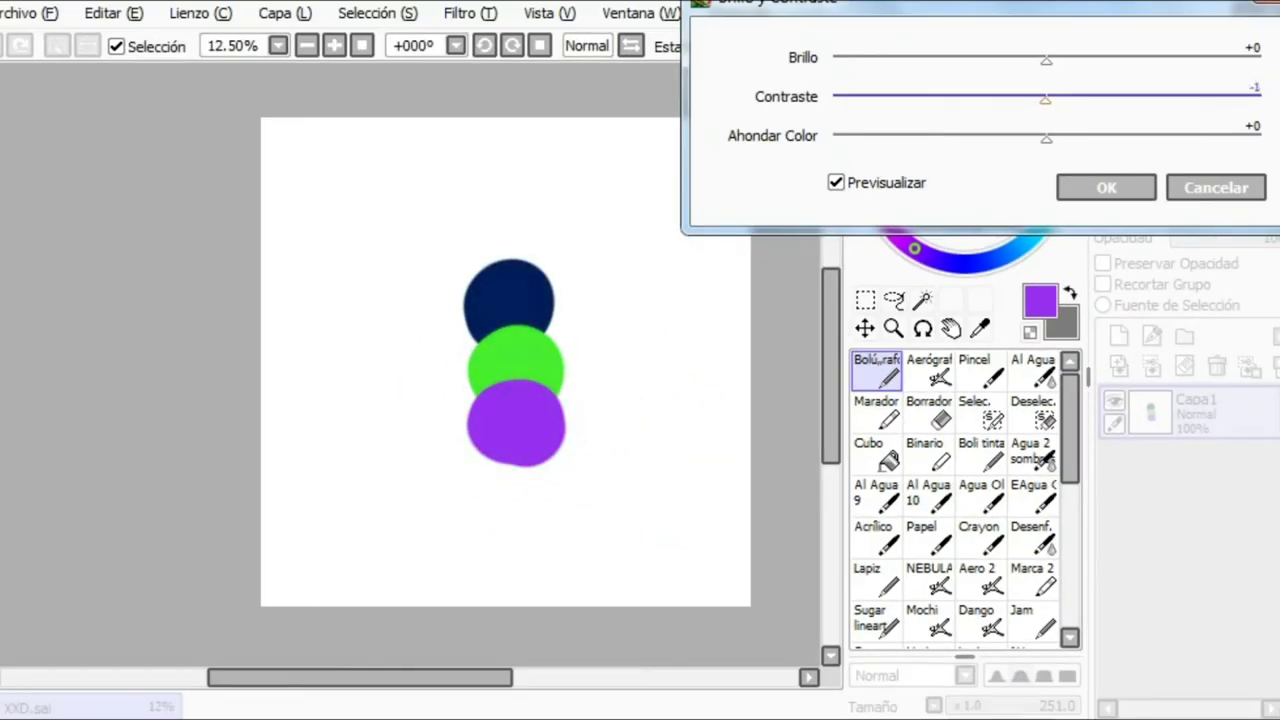
{"action": "key", "text": "Tab"}
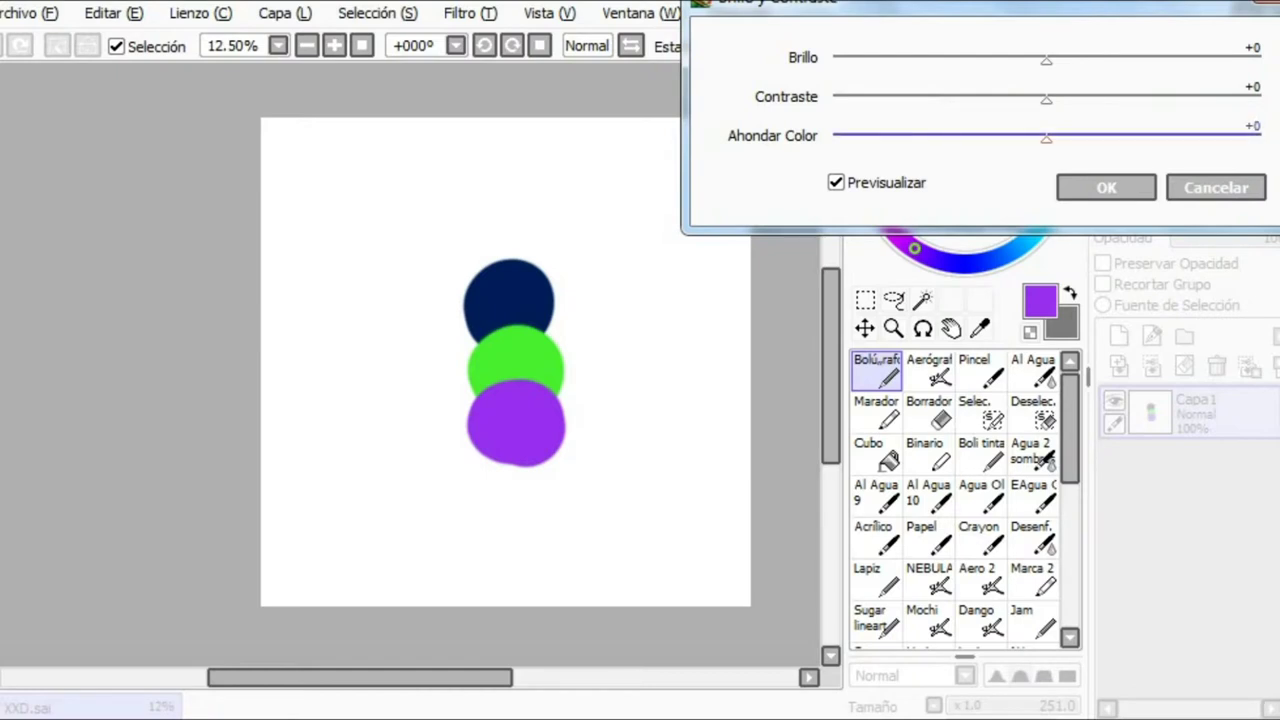
Try the filter's Ahondar Color at about +35 and -78, and cancel the Brightness and Contrast filter
{"action": "left_click_drag", "start_coordinate": [1078, 138], "coordinate": [866, 139]}
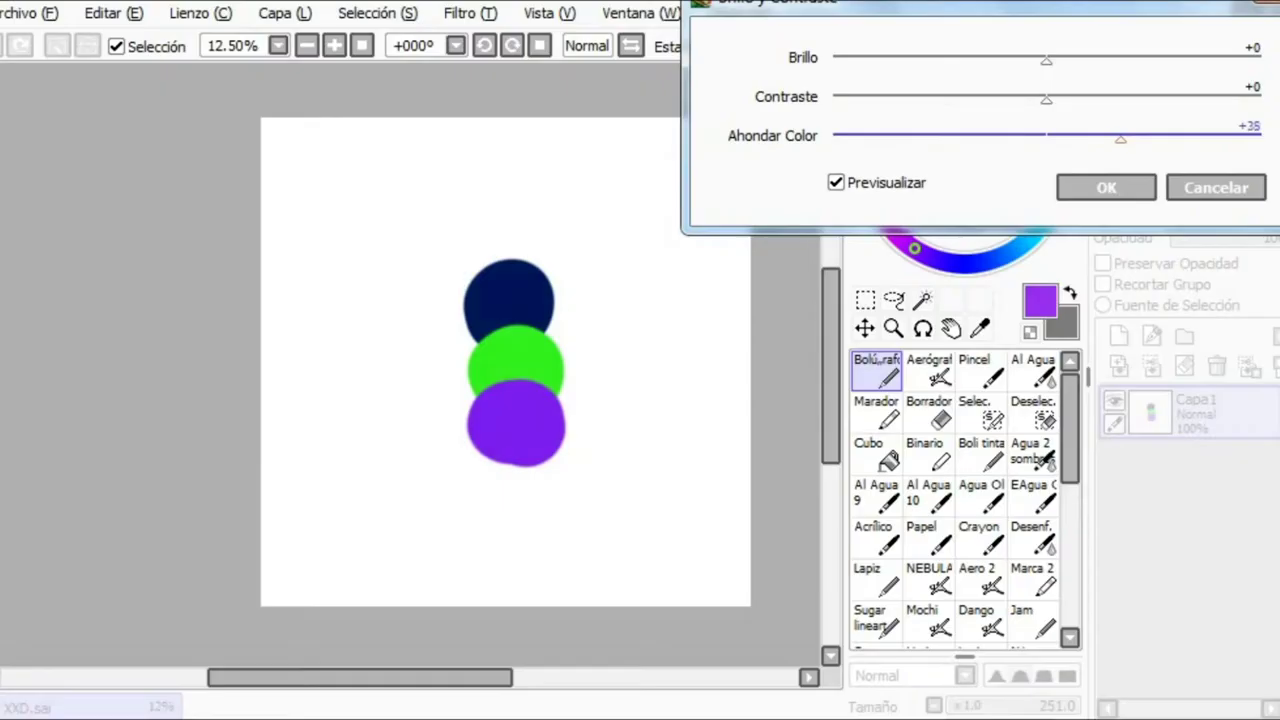
{"action": "left_click_drag", "start_coordinate": [1120, 138], "coordinate": [1029, 138]}
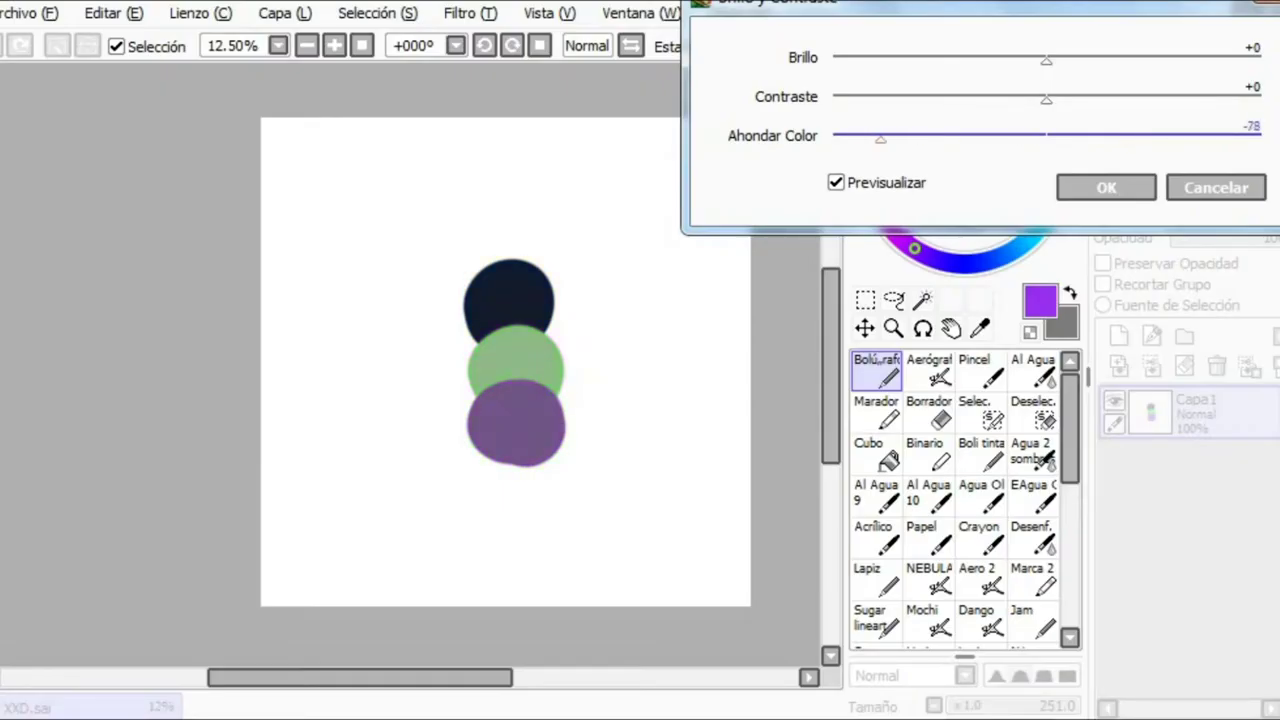
{"action": "left_click_drag", "start_coordinate": [1045, 139], "coordinate": [1259, 139]}
{"action": "left_click", "coordinate": [1216, 187]}
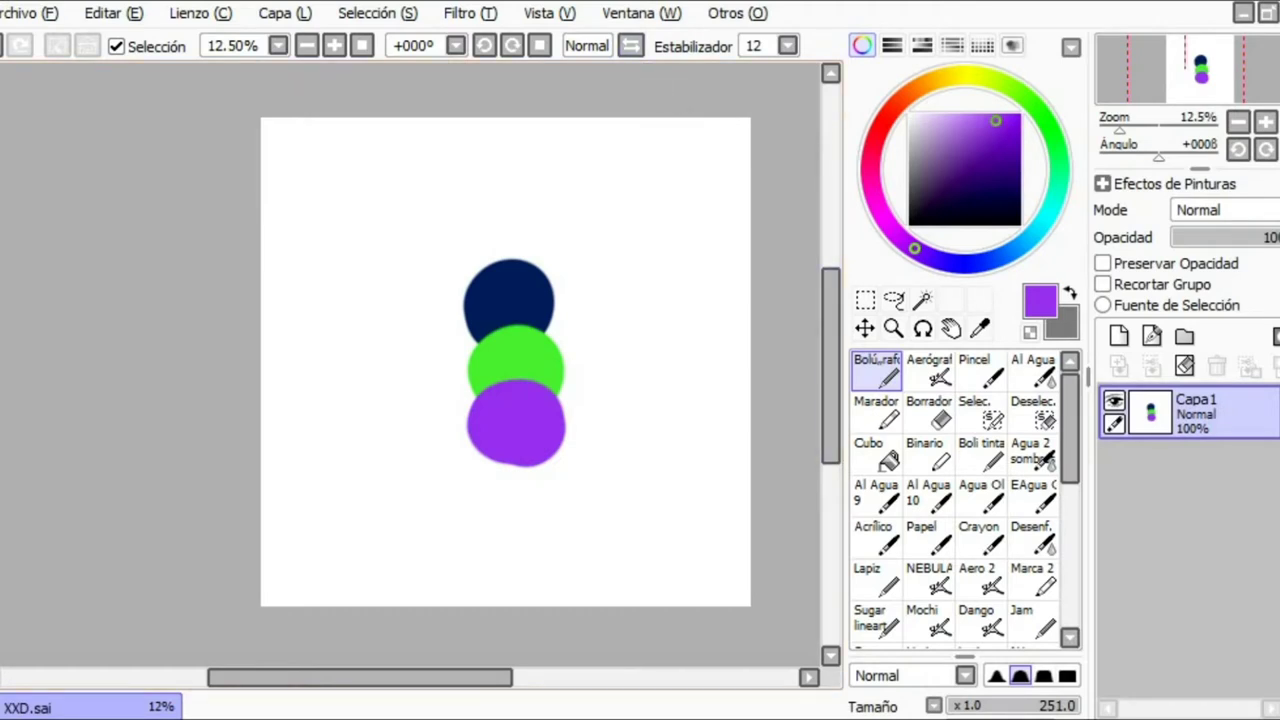
Open a second view of XXD.sai, switch between the two views, and close the new one
{"action": "left_click", "coordinate": [641, 13]}
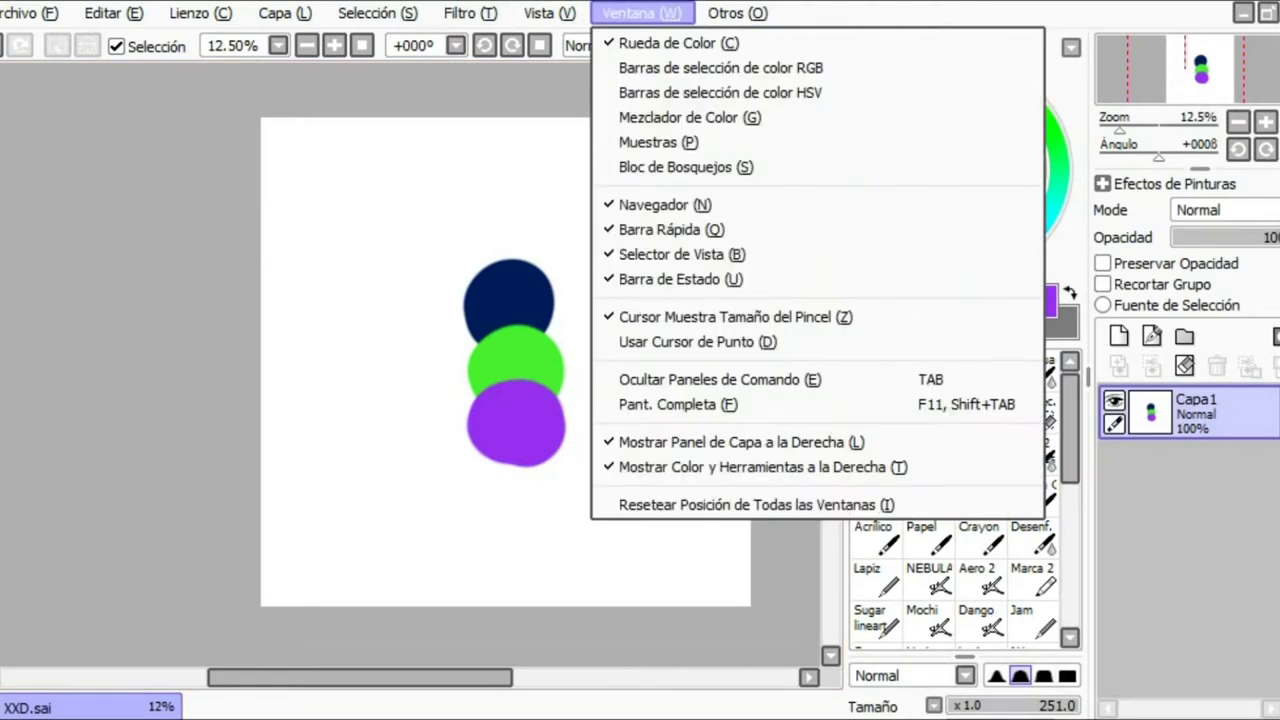
{"action": "mouse_move", "coordinate": [550, 13]}
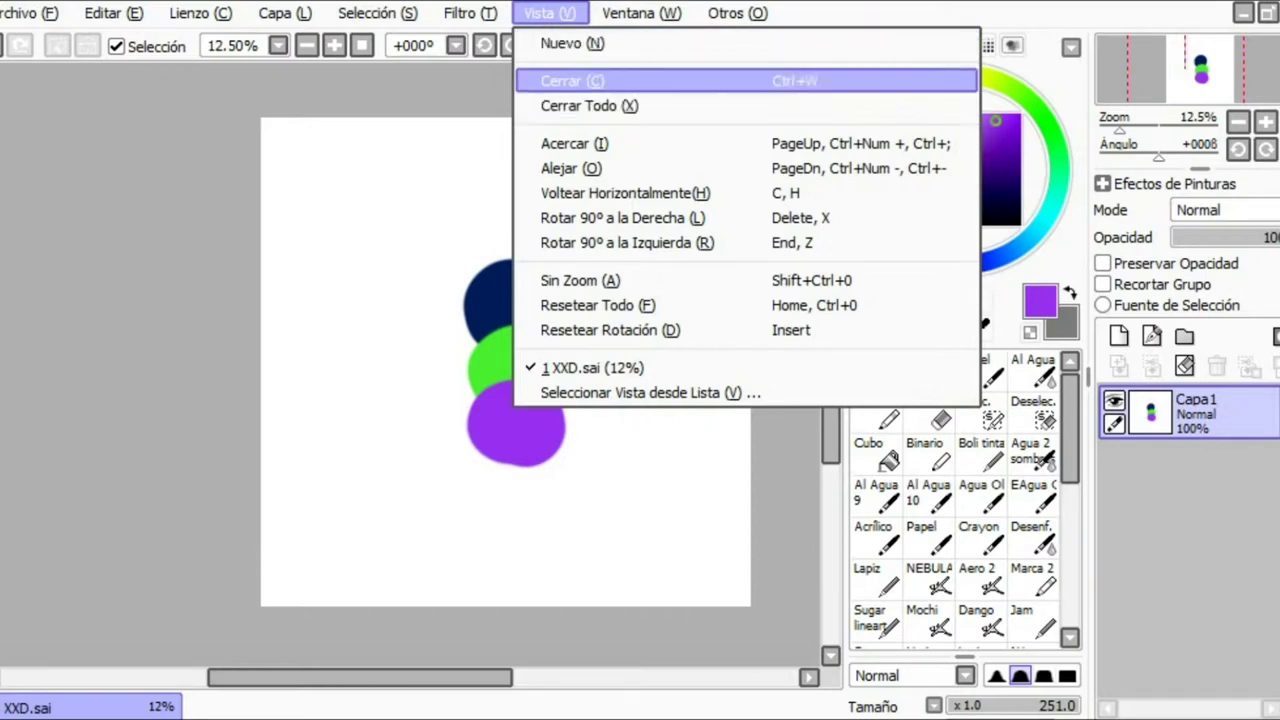
{"action": "left_click", "coordinate": [570, 43]}
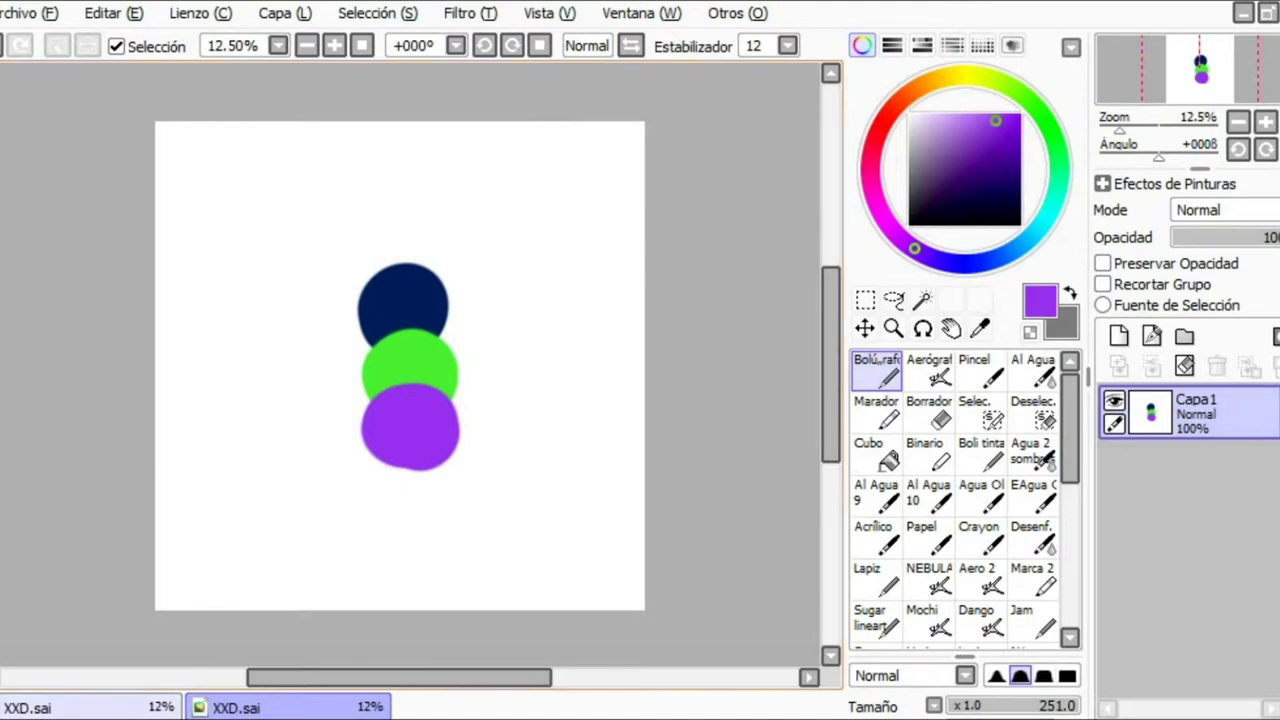
{"action": "left_click", "coordinate": [125, 707]}
{"action": "left_click", "coordinate": [250, 707]}
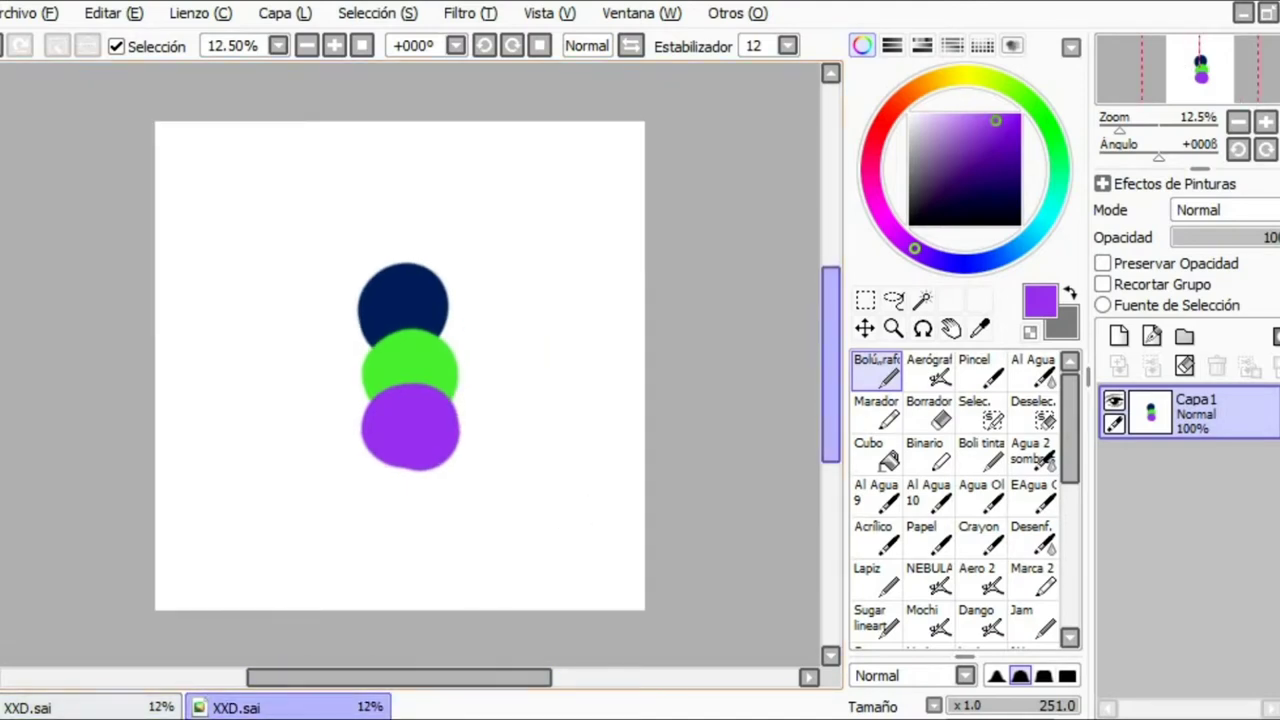
{"action": "key", "text": "ctrl+w"}
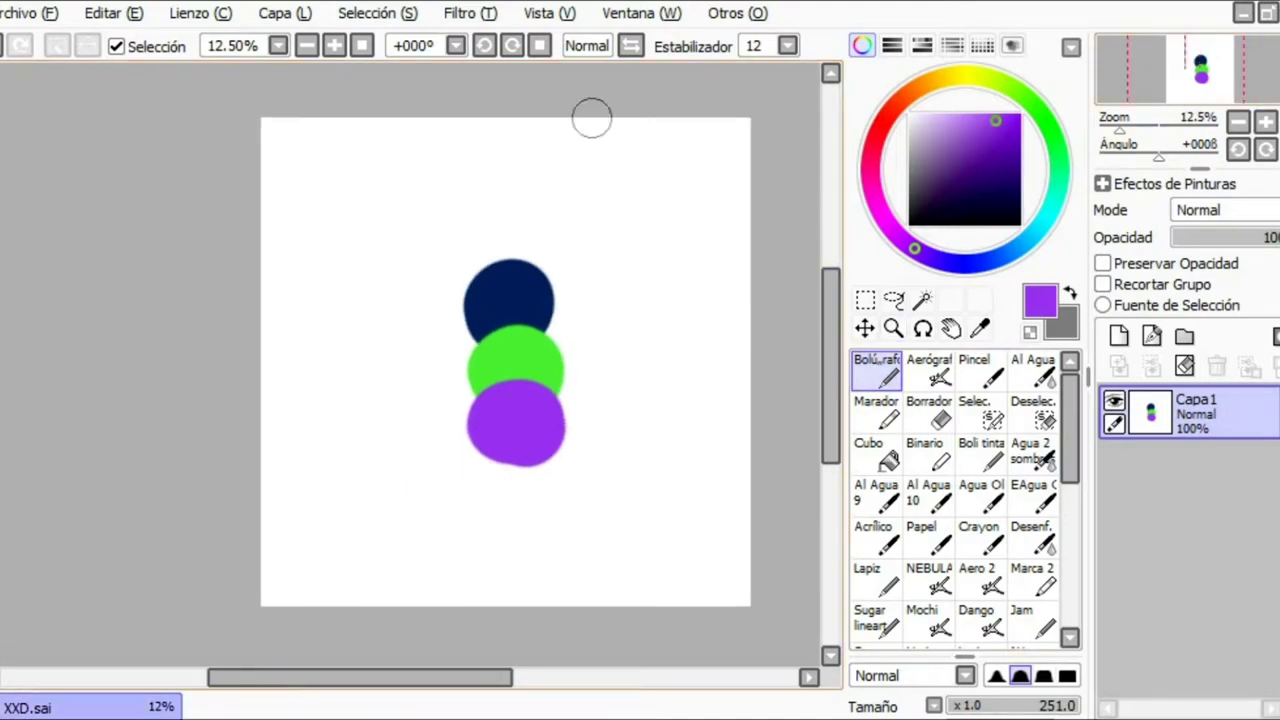
Open a new view of XXD.sai, float both views as separate windows, and enlarge the original one
{"action": "left_click", "coordinate": [470, 13]}
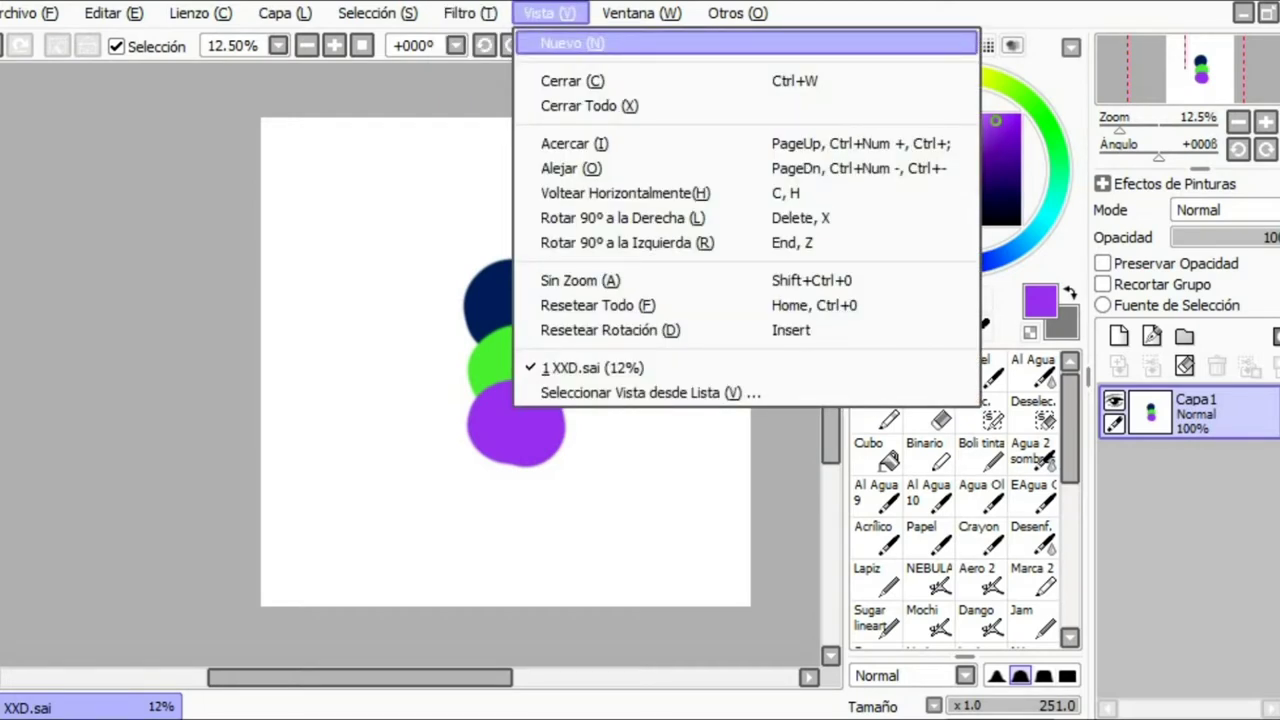
{"action": "left_click", "coordinate": [565, 43]}
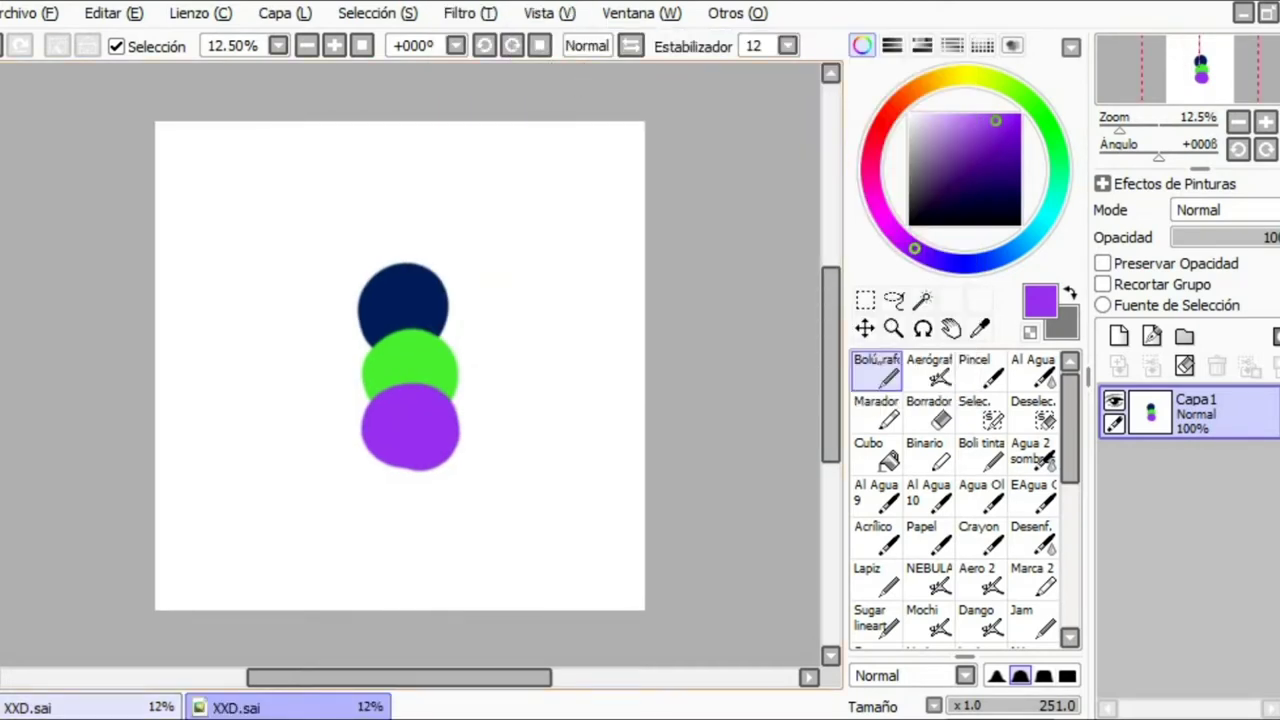
{"action": "left_click_drag", "start_coordinate": [588, 356], "coordinate": [532, 449]}
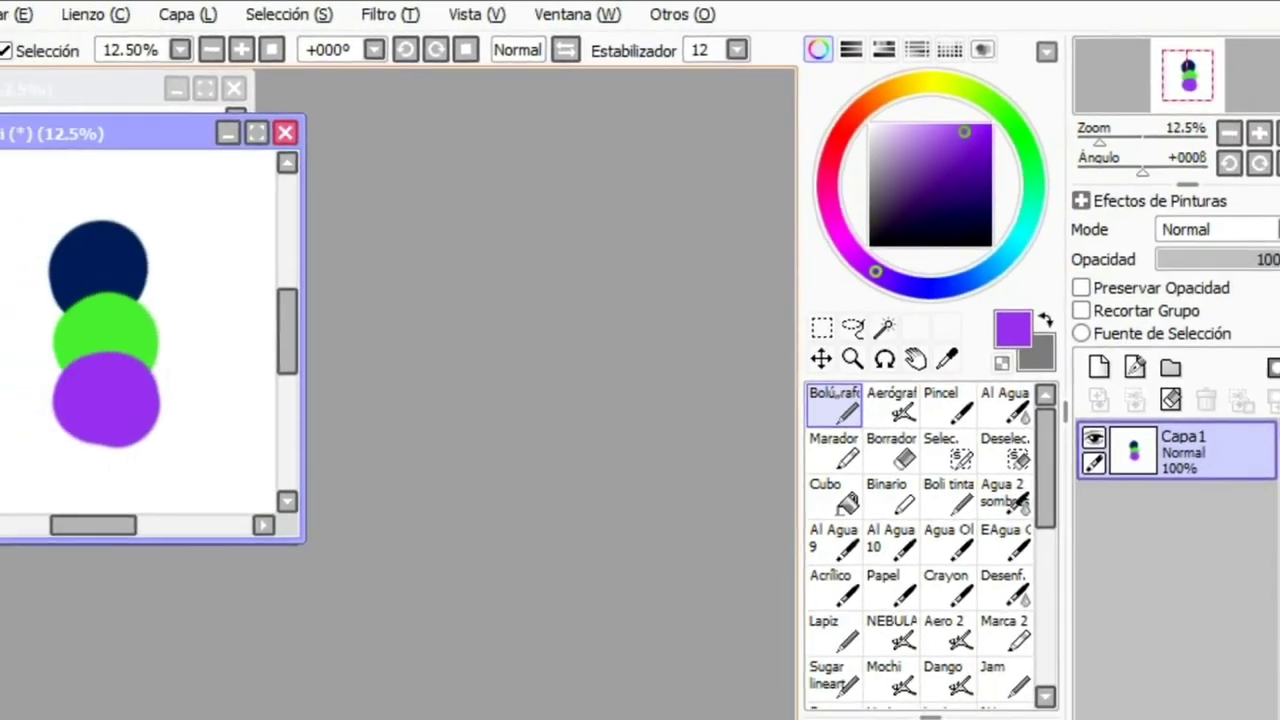
{"action": "left_click_drag", "start_coordinate": [120, 134], "coordinate": [650, 107]}
{"action": "left_click_drag", "start_coordinate": [345, 456], "coordinate": [652, 662]}
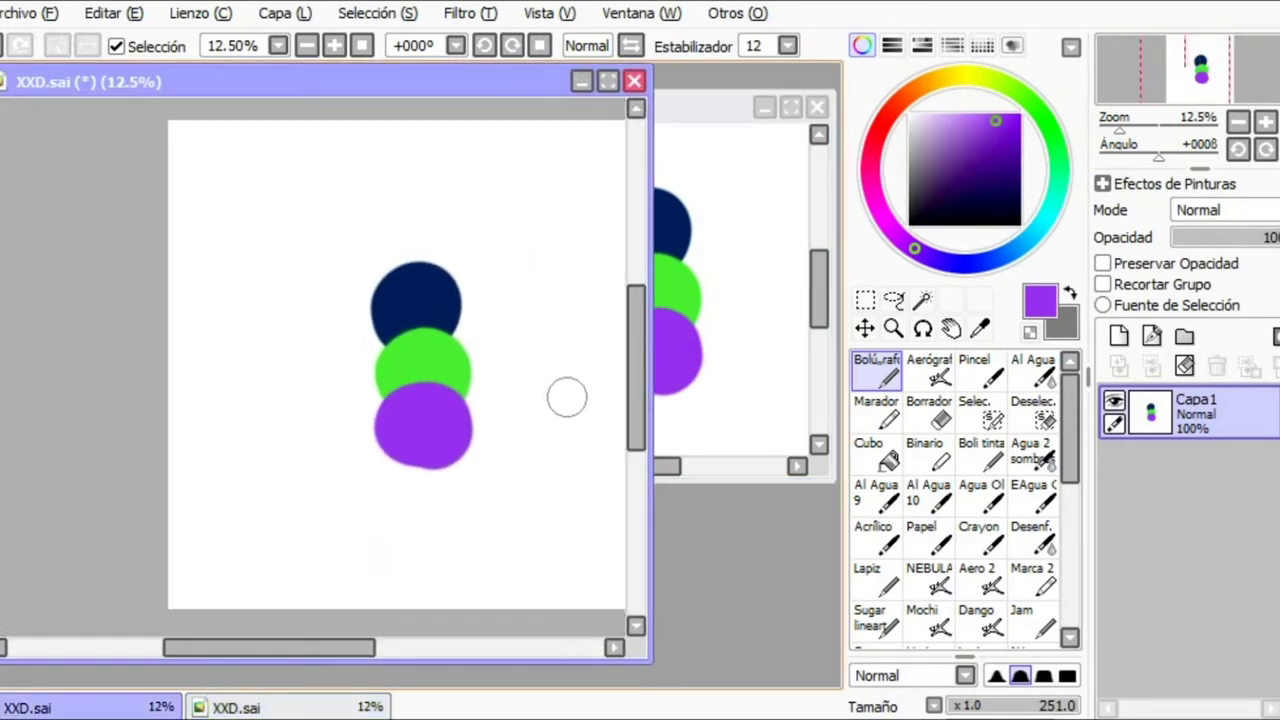
Hide the command panels and arrange the two views of XXD.sai side by side, widening the original view
{"action": "key", "text": "Tab"}
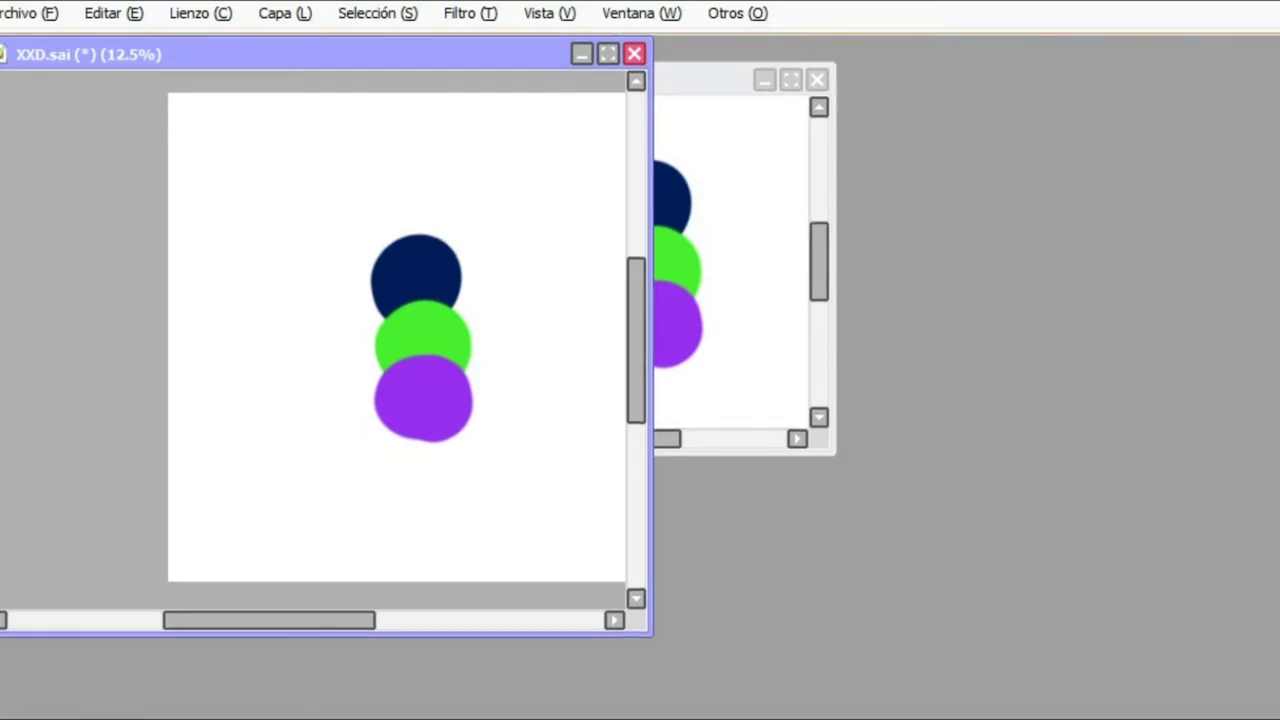
{"action": "left_click_drag", "start_coordinate": [700, 79], "coordinate": [1092, 77]}
{"action": "left_click_drag", "start_coordinate": [651, 635], "coordinate": [812, 652]}
Draw a long purple curve and a small hook beside the spots, and enlarge the second view to show both strokes
{"action": "mouse_move", "coordinate": [614, 302]}
{"action": "left_mouse_down"}
{"action": "mouse_move", "coordinate": [592, 383]}
{"action": "mouse_move", "coordinate": [660, 448]}
{"action": "left_mouse_up"}
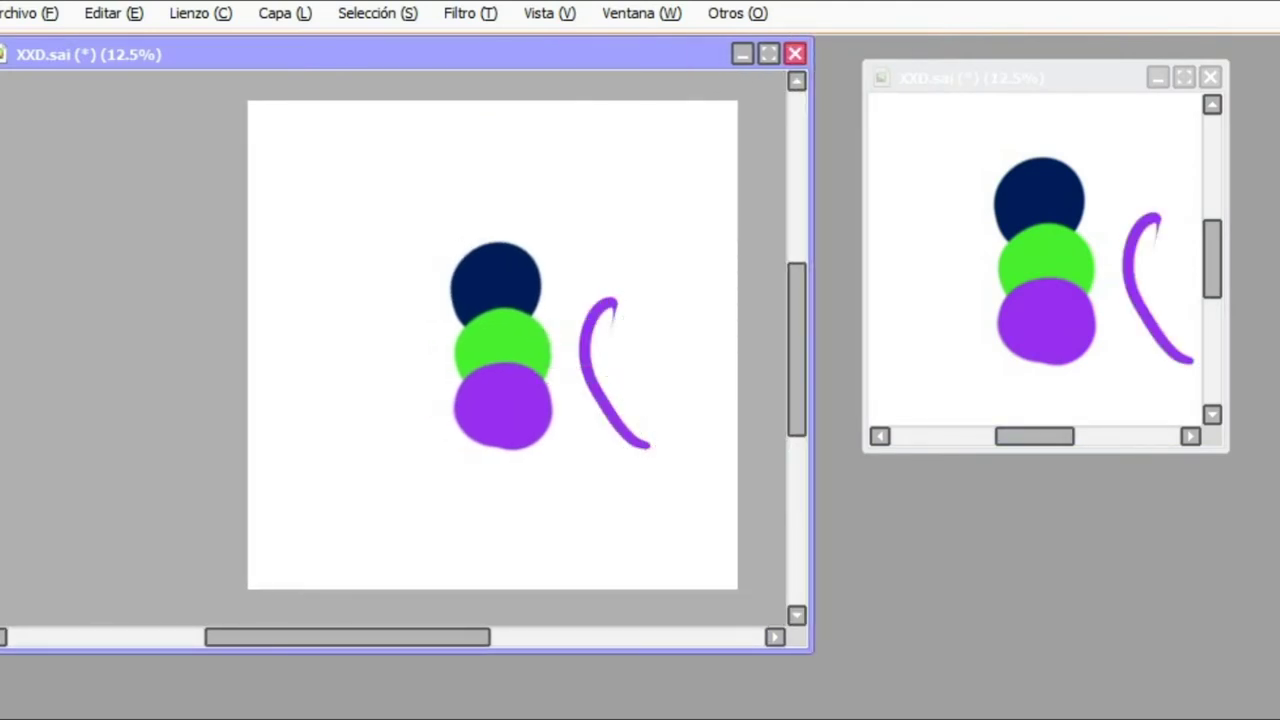
{"action": "mouse_move", "coordinate": [652, 330]}
{"action": "left_mouse_down"}
{"action": "mouse_move", "coordinate": [658, 402]}
{"action": "mouse_move", "coordinate": [628, 373]}
{"action": "left_mouse_up"}
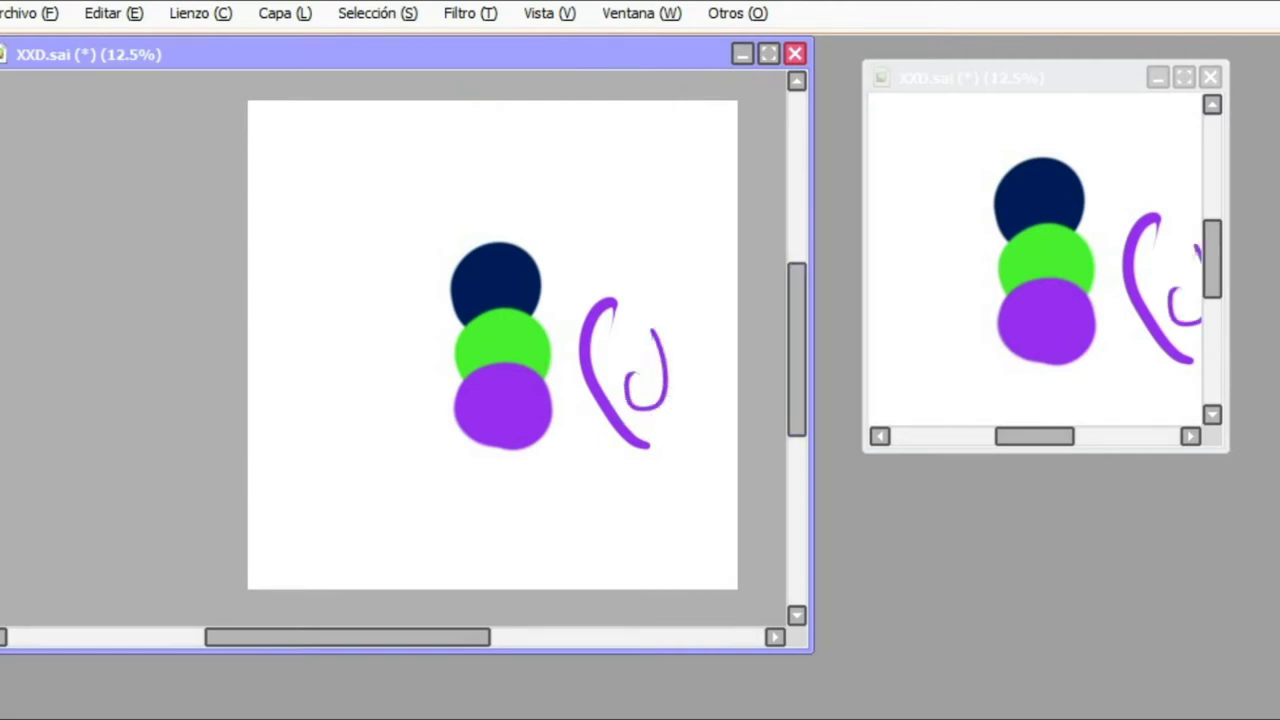
{"action": "mouse_move", "coordinate": [1227, 451]}
{"action": "left_mouse_down"}
{"action": "mouse_move", "coordinate": [1275, 498]}
{"action": "mouse_move", "coordinate": [1278, 565]}
{"action": "left_mouse_up"}
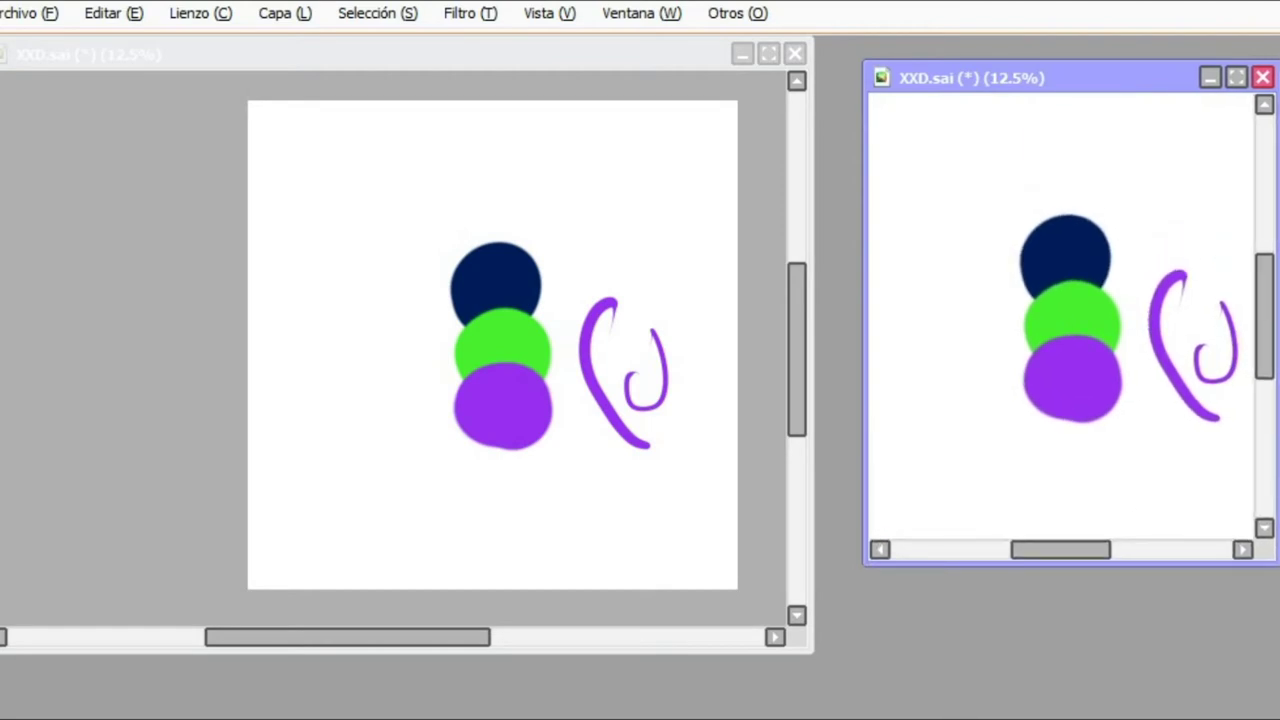
{"action": "key", "text": "Tab"}
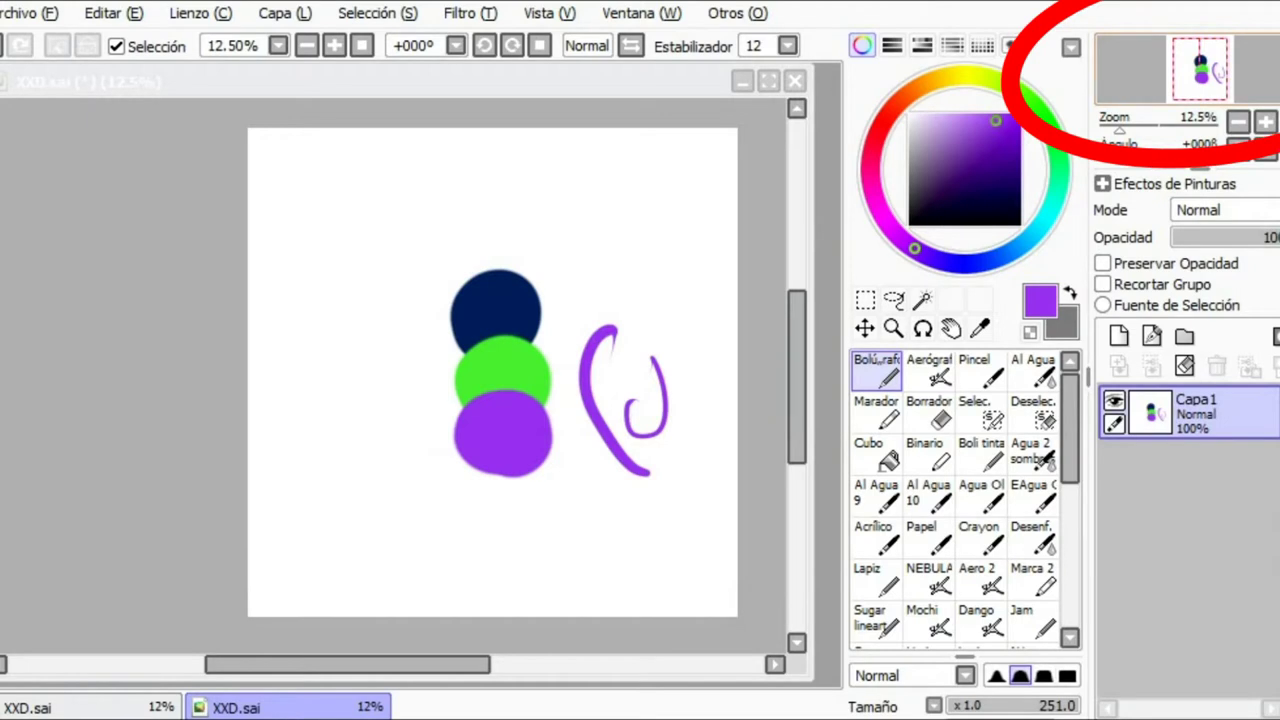
{"action": "key", "text": "Tab"}
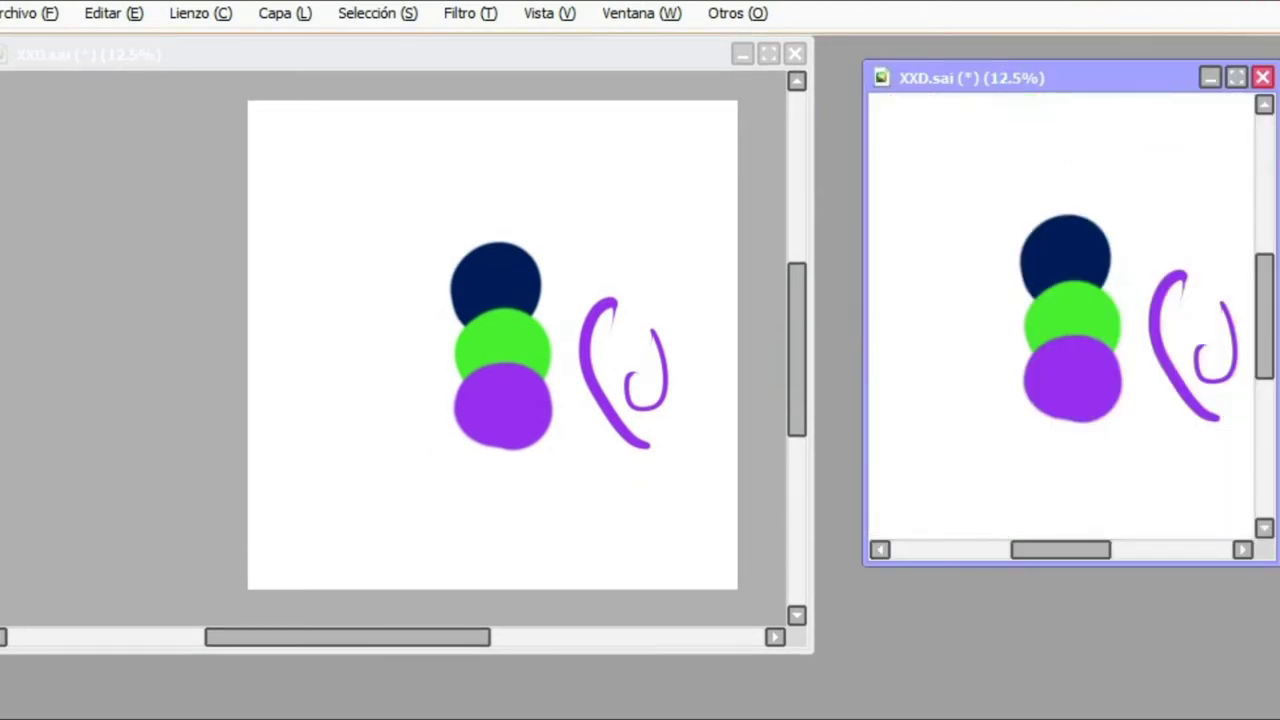
Zoom the original view to 25% and draw a small purple spiral on the blank side of the navy spot
{"action": "left_click", "coordinate": [354, 271]}
{"action": "scroll", "coordinate": [366, 246], "scroll_direction": "up", "scroll_amount": 1}
{"action": "mouse_move", "coordinate": [367, 238]}
{"action": "left_mouse_down"}
{"action": "mouse_move", "coordinate": [376, 342]}
{"action": "mouse_move", "coordinate": [385, 297]}
{"action": "left_mouse_up"}
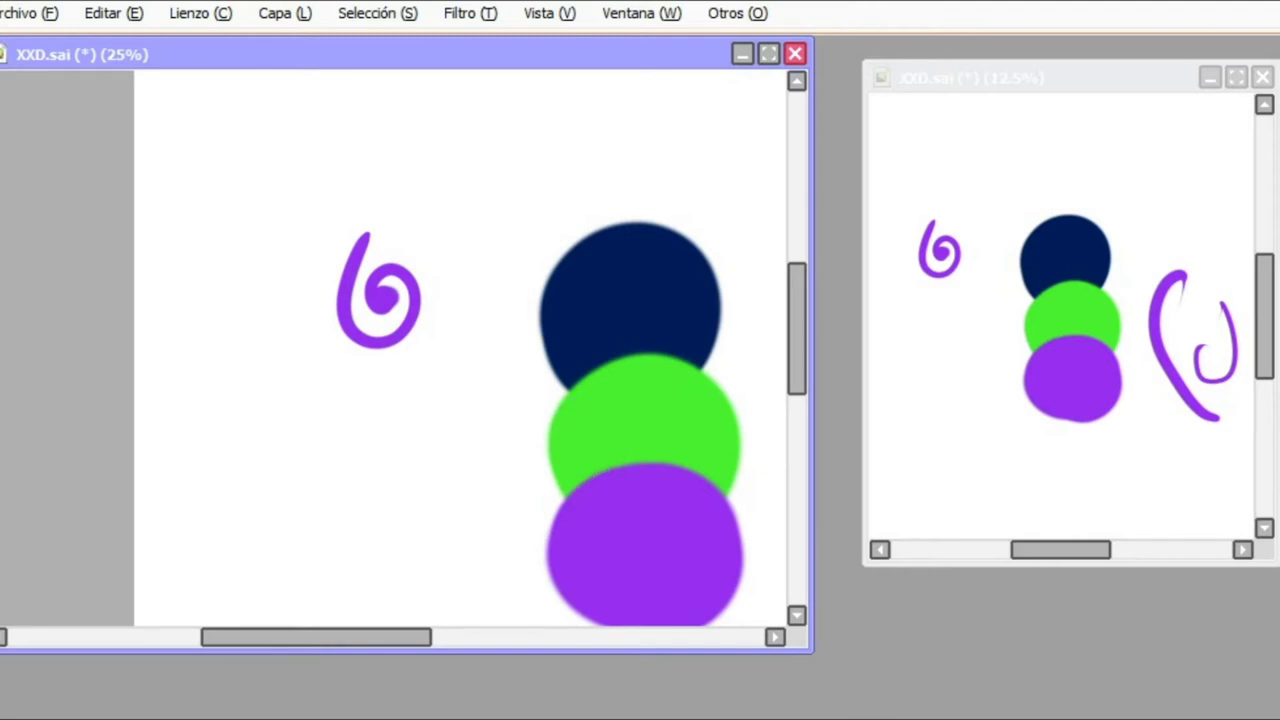
Close the second view, restore the command panels, and maximize the remaining view of XXD.sai
{"action": "left_click", "coordinate": [1263, 77]}
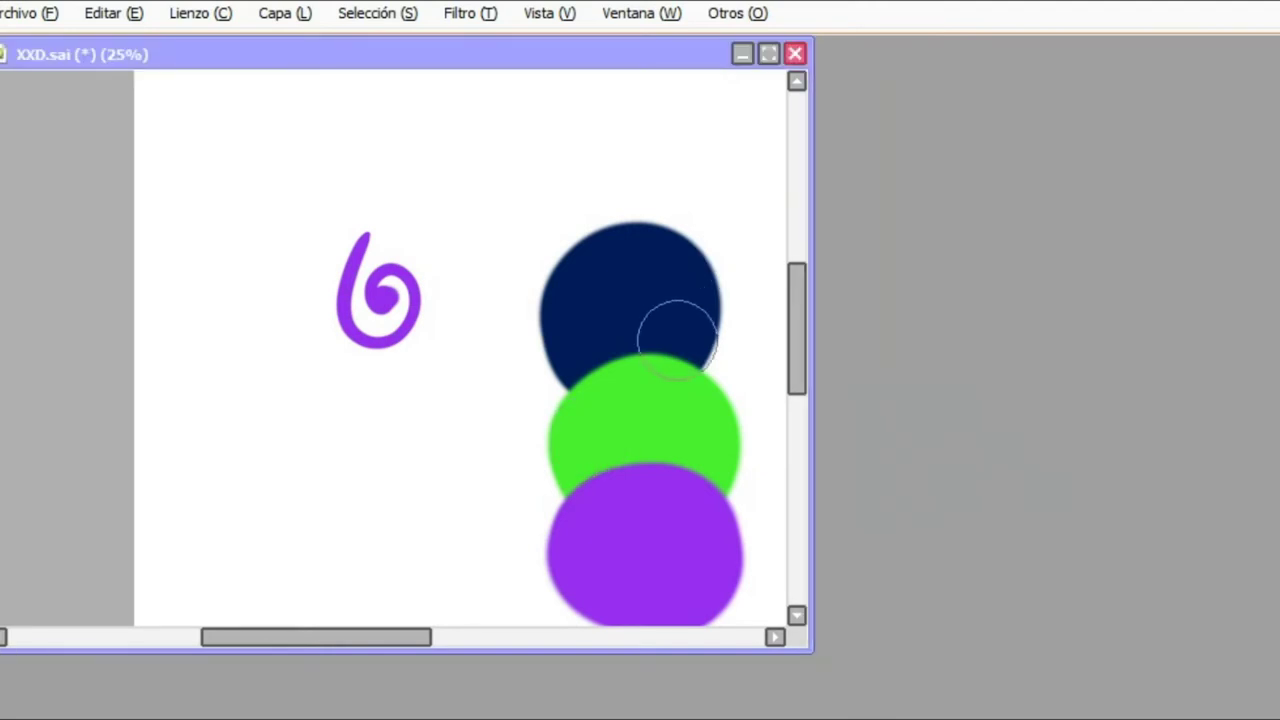
{"action": "key", "text": "Tab"}
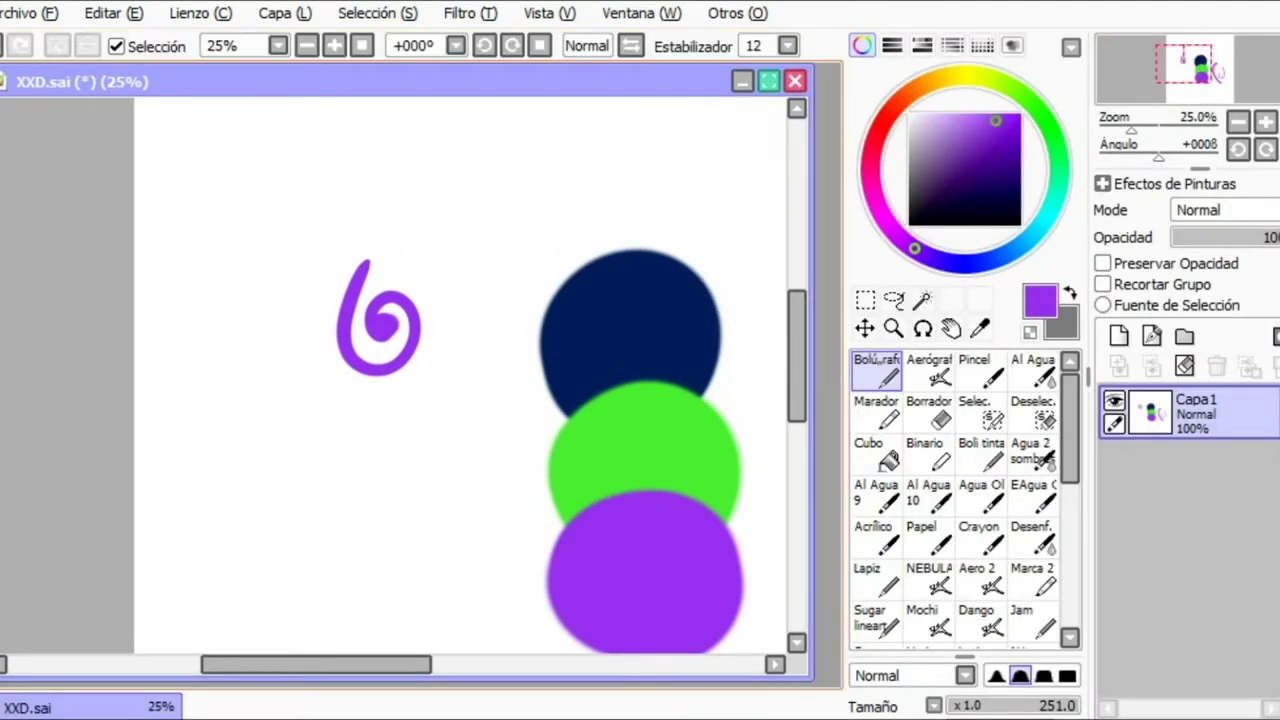
{"action": "left_click", "coordinate": [768, 81]}
{"action": "left_click_drag", "start_coordinate": [655, 125], "coordinate": [541, 155]}
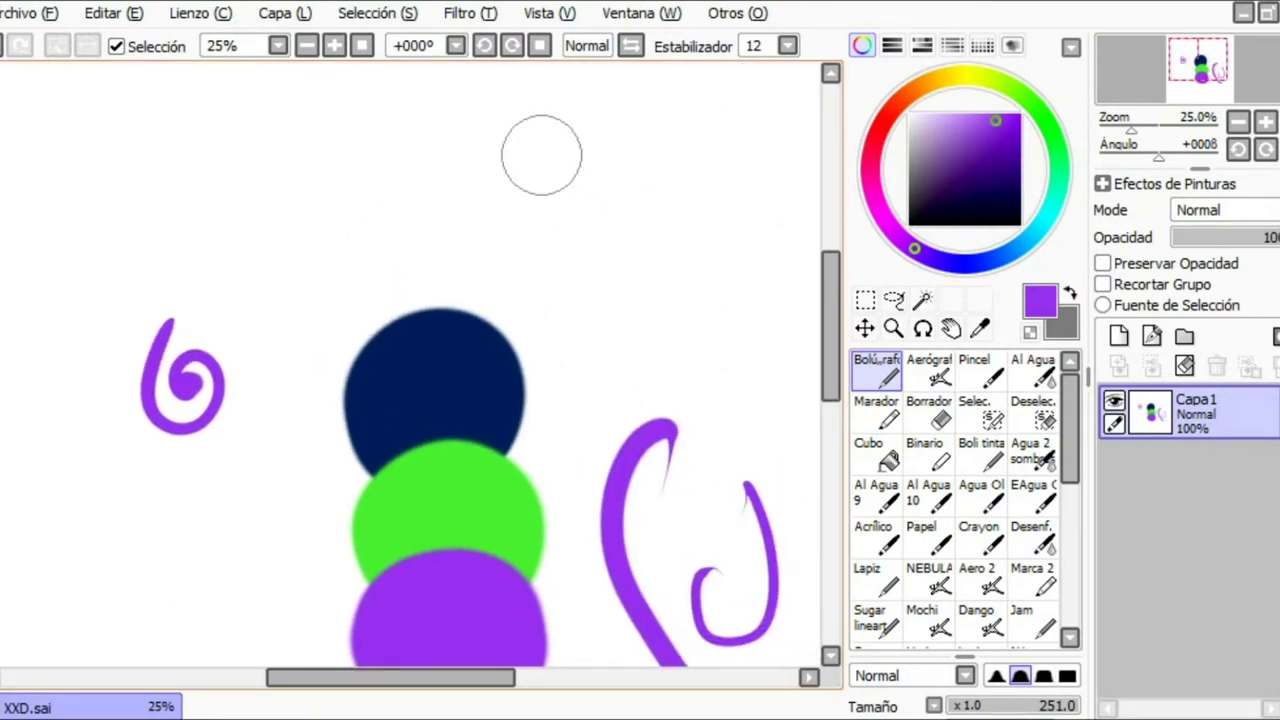
Start closing all views of the drawing, and cancel at the save prompt
{"action": "left_click", "coordinate": [550, 13]}
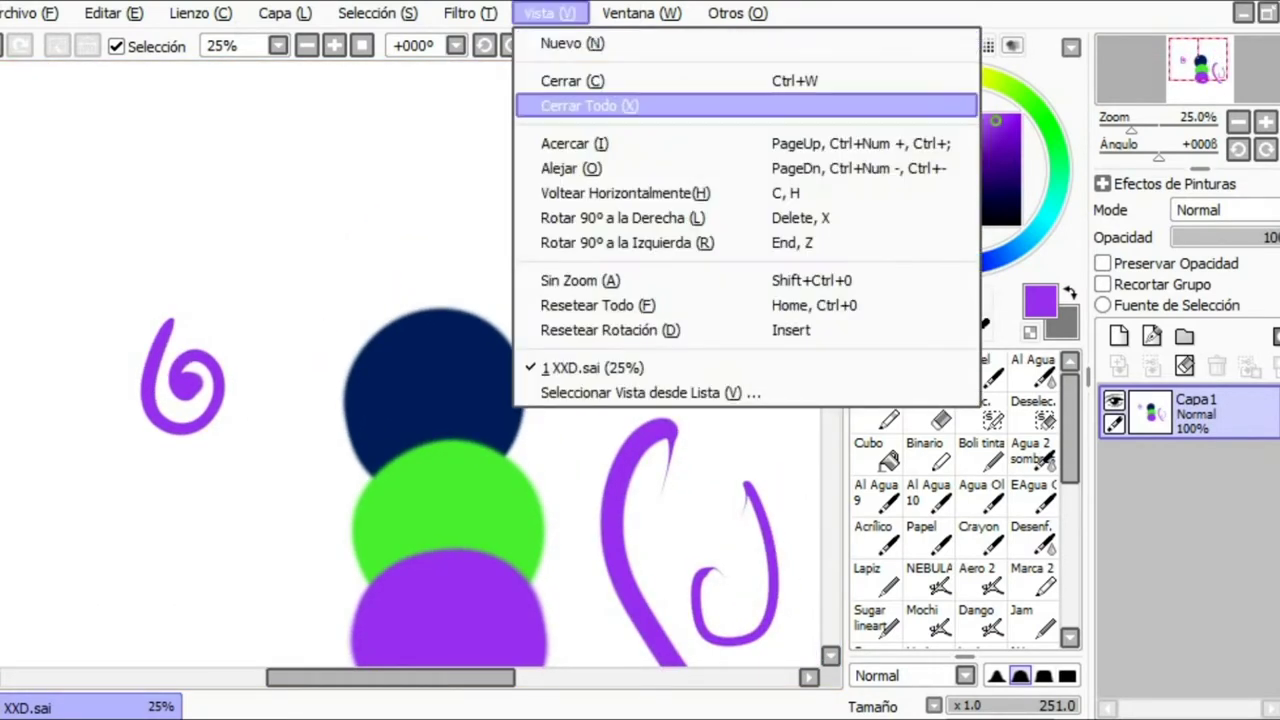
{"action": "key", "text": "Return"}
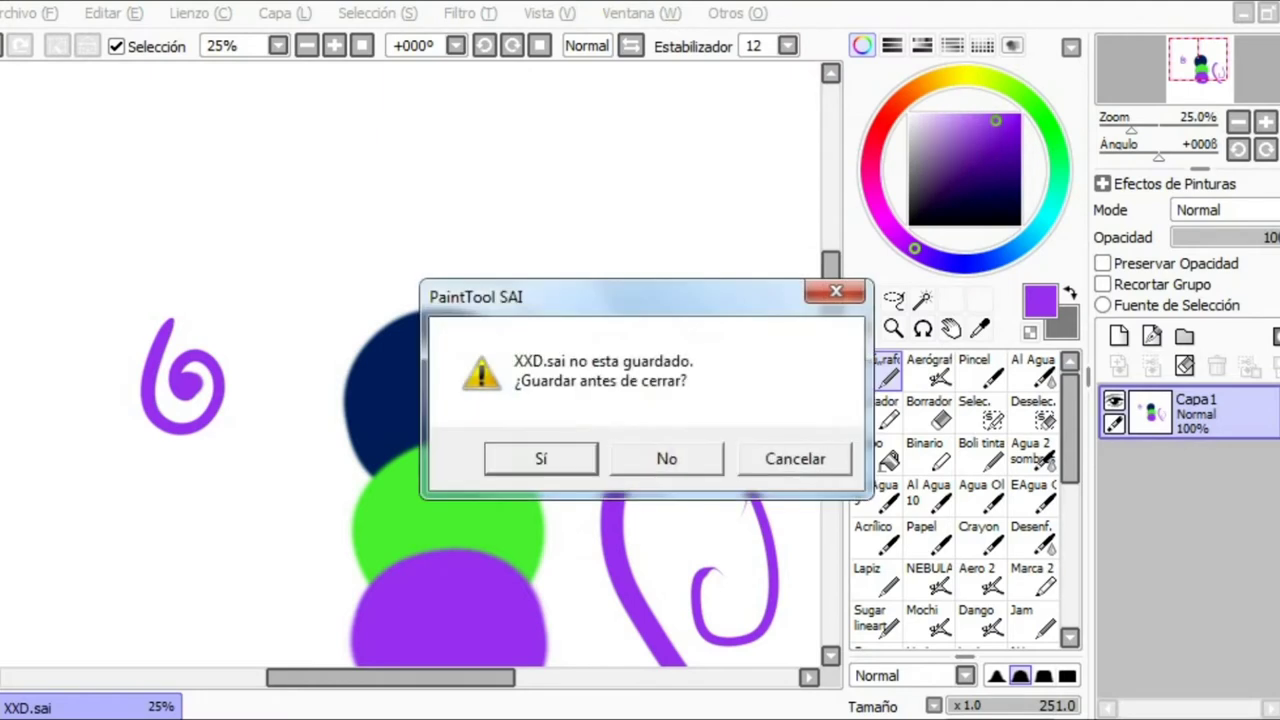
{"action": "left_click", "coordinate": [795, 459]}
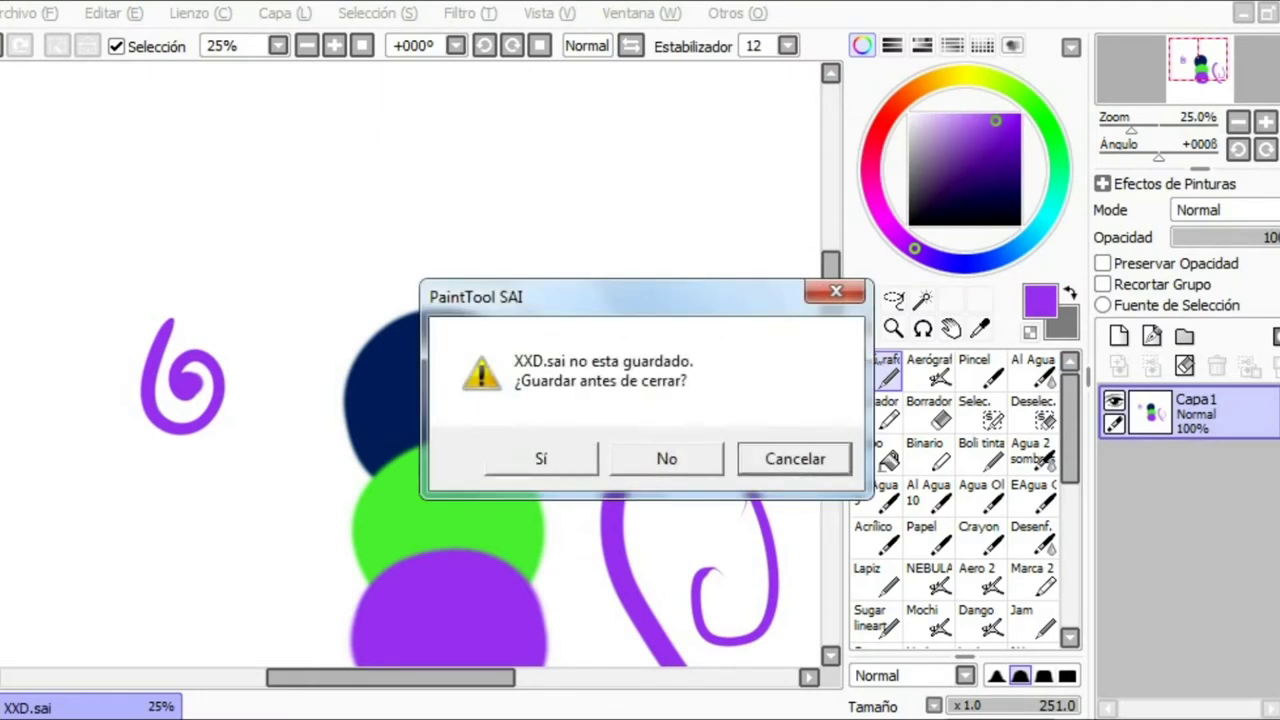
{"action": "key", "text": "Return"}
{"action": "key", "text": "alt+v"}
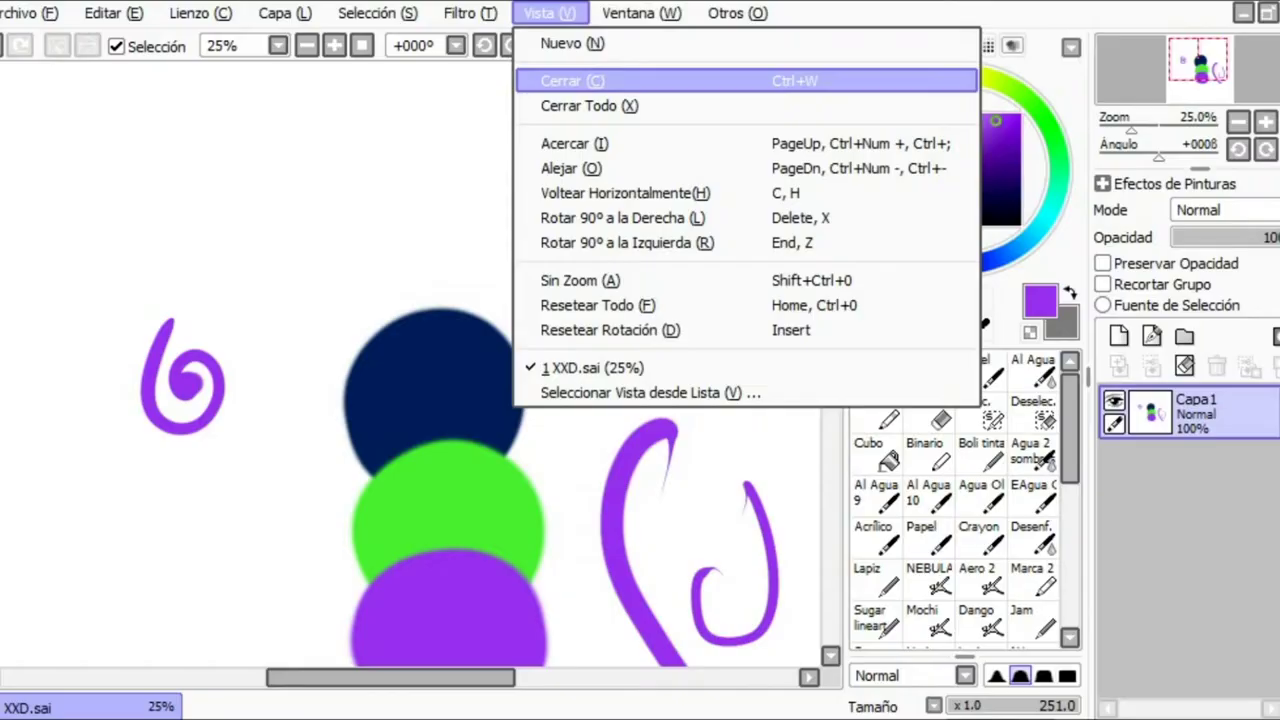
{"action": "key", "text": "Down"}
{"action": "key", "text": "Down"}
{"action": "key", "text": "Up"}
{"action": "key", "text": "Up"}
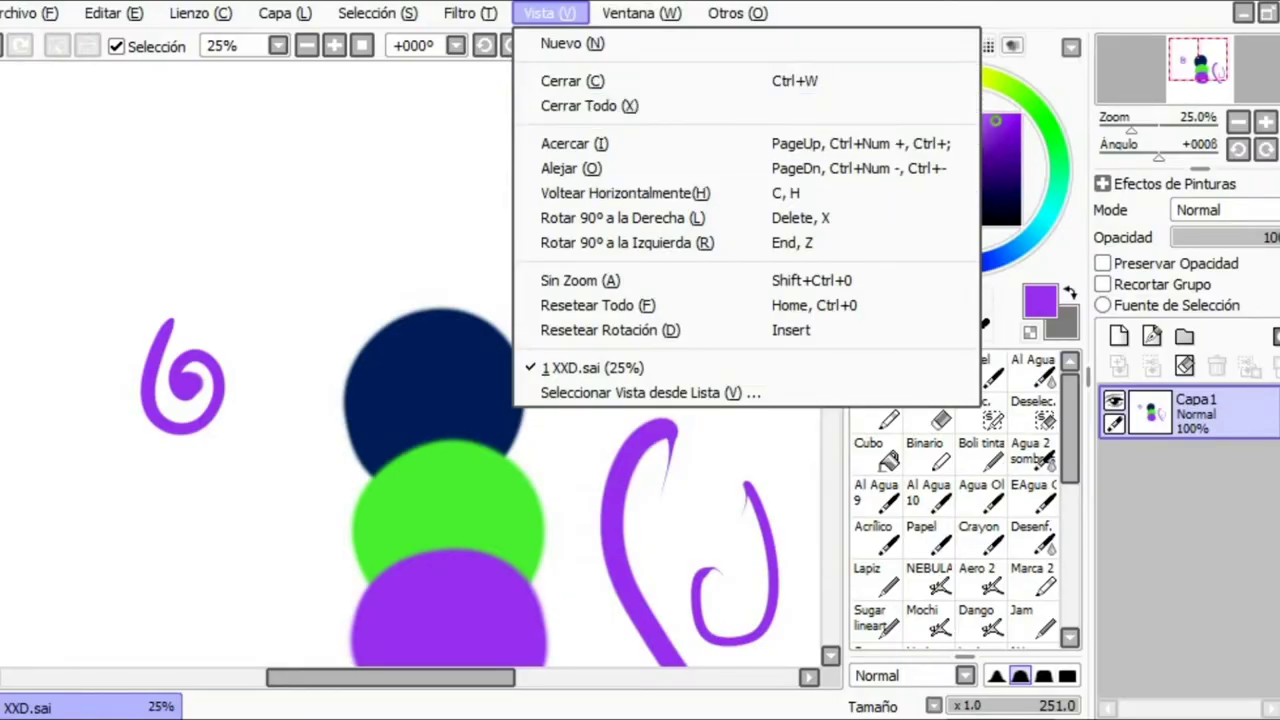
{"action": "left_click", "coordinate": [445, 330]}
{"action": "key", "text": "ctrl+s"}
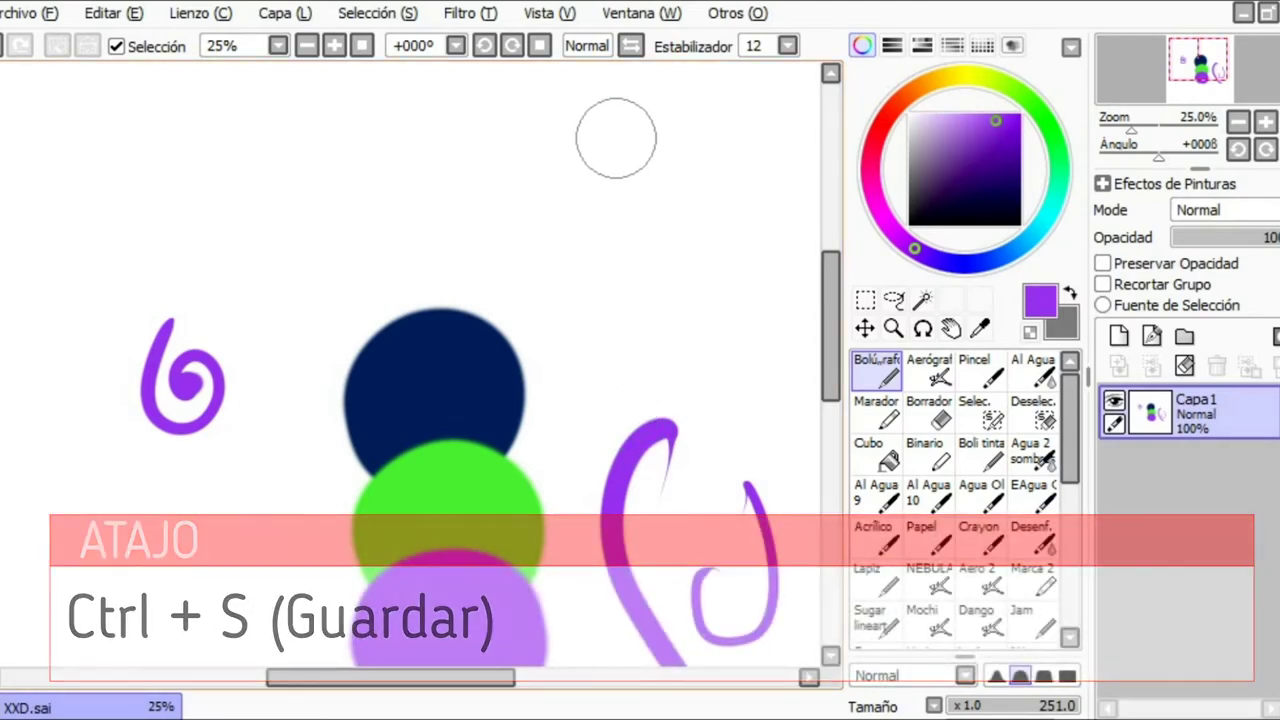
Zoom the canvas in one level to 33.33% and back out to 25%
{"action": "left_click", "coordinate": [550, 13]}
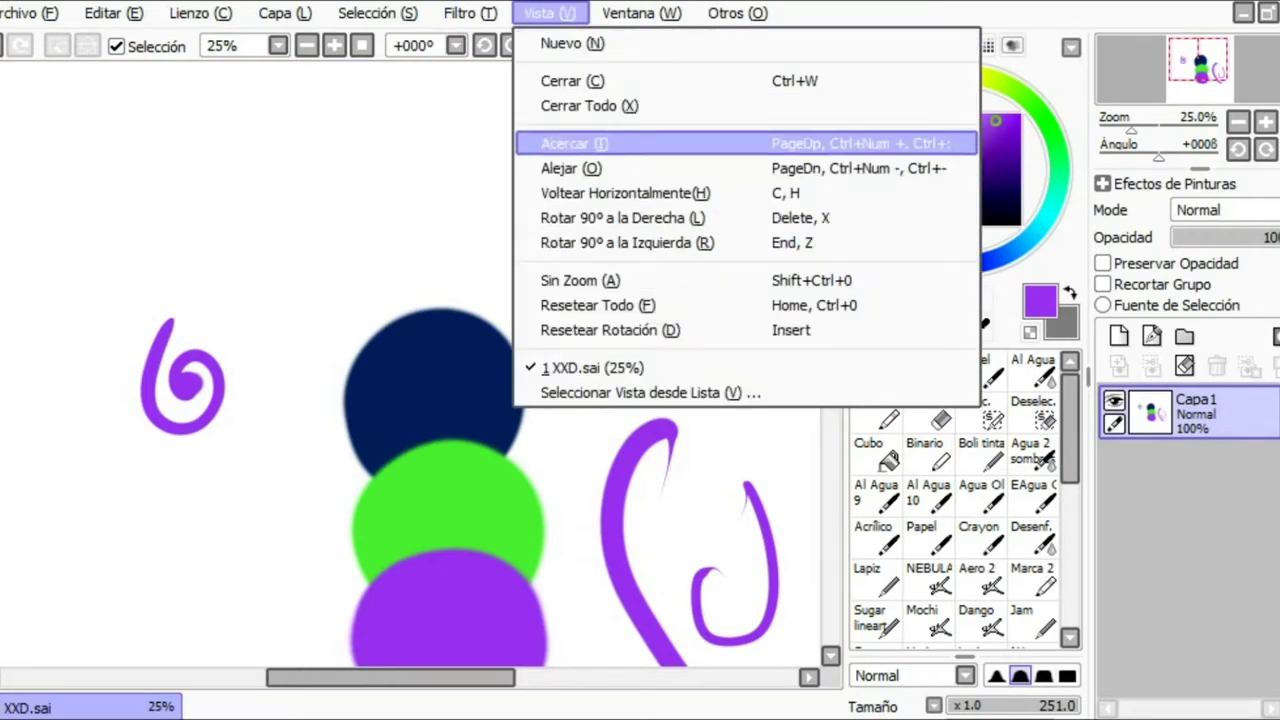
{"action": "left_click", "coordinate": [574, 143]}
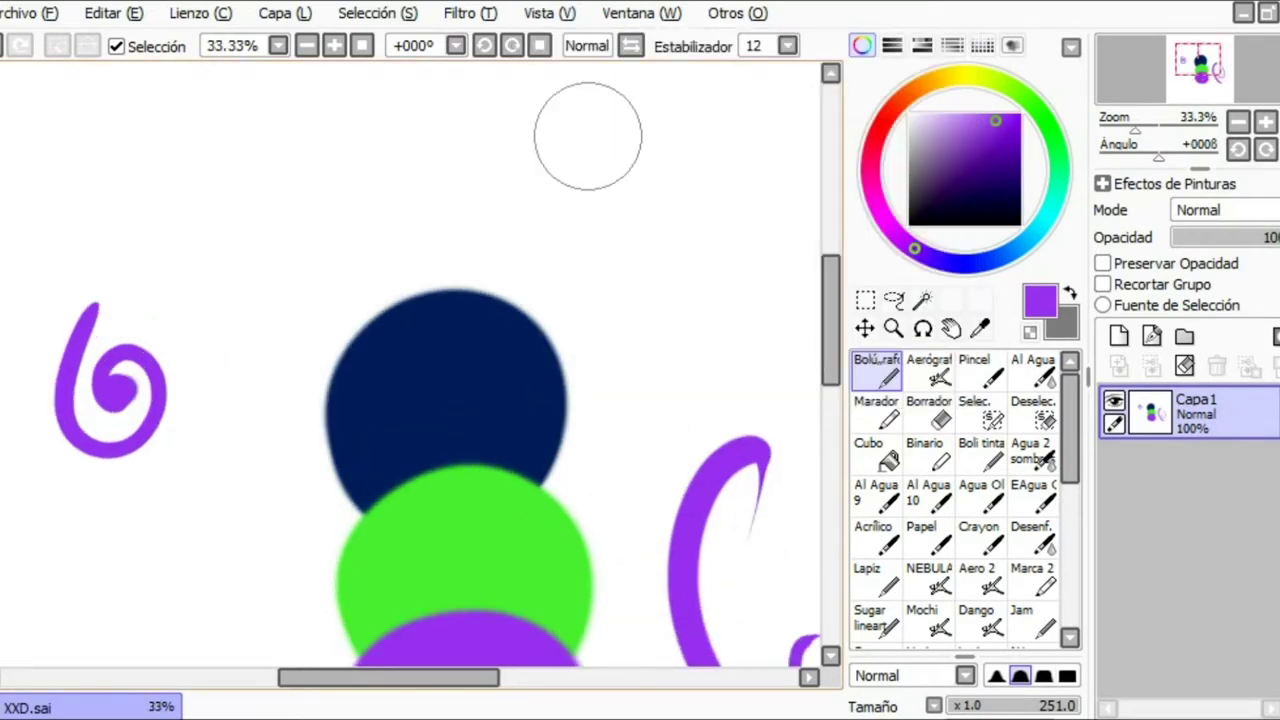
{"action": "left_click", "coordinate": [550, 13]}
{"action": "left_click", "coordinate": [571, 168]}
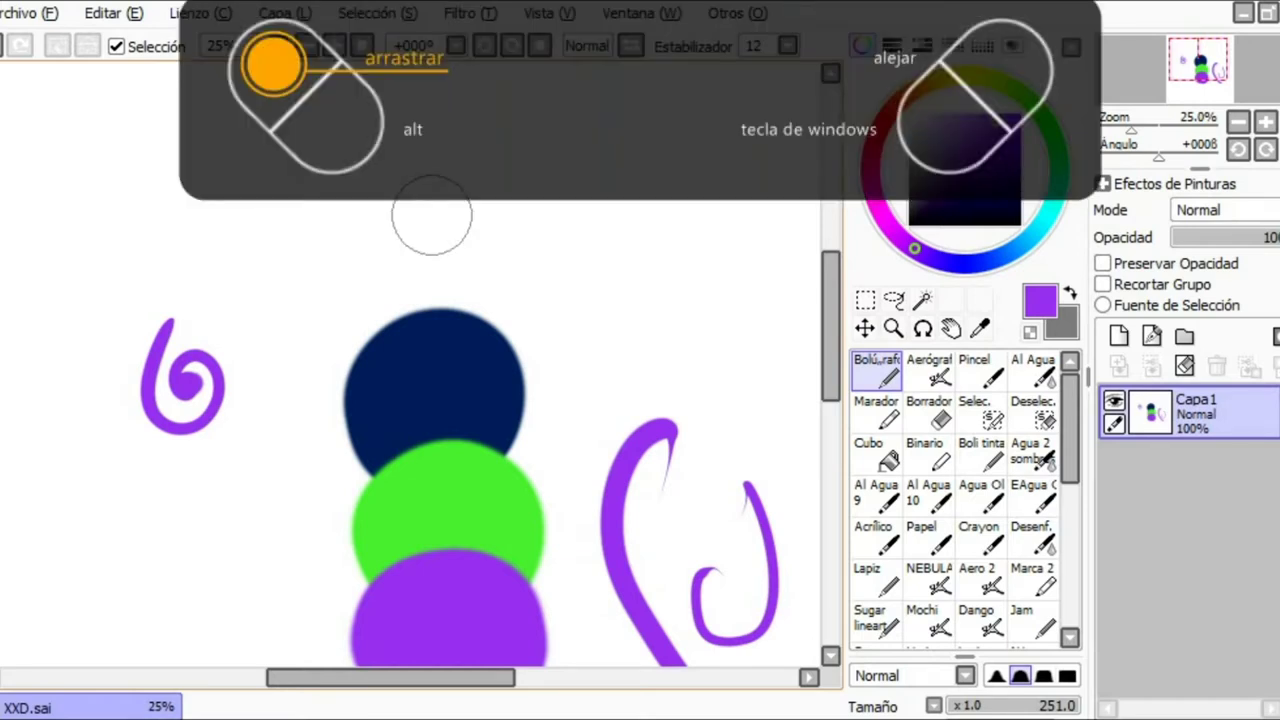
Zoom the canvas out to 8.33%, then back in to 33.33%
{"action": "scroll", "coordinate": [432, 215], "scroll_direction": "down", "scroll_amount": 1}
{"action": "scroll", "coordinate": [432, 215], "scroll_direction": "down", "scroll_amount": 2}
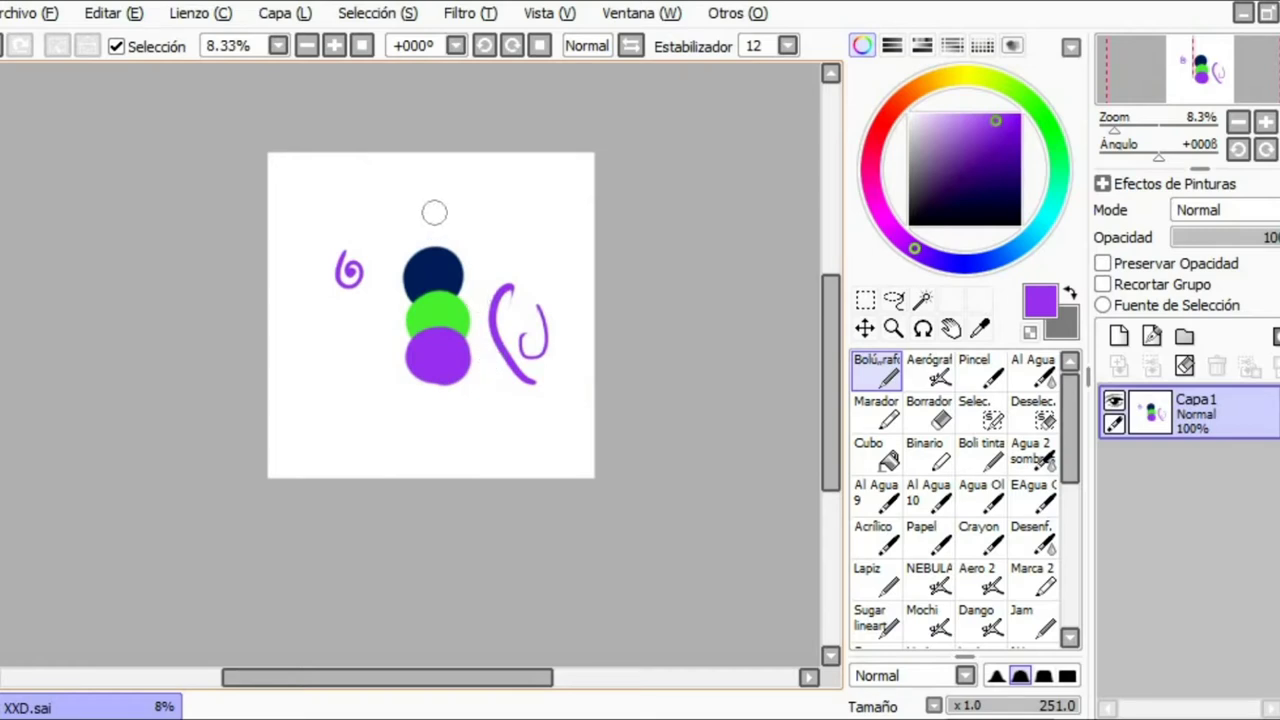
{"action": "scroll", "coordinate": [421, 287], "scroll_direction": "up", "scroll_amount": 2}
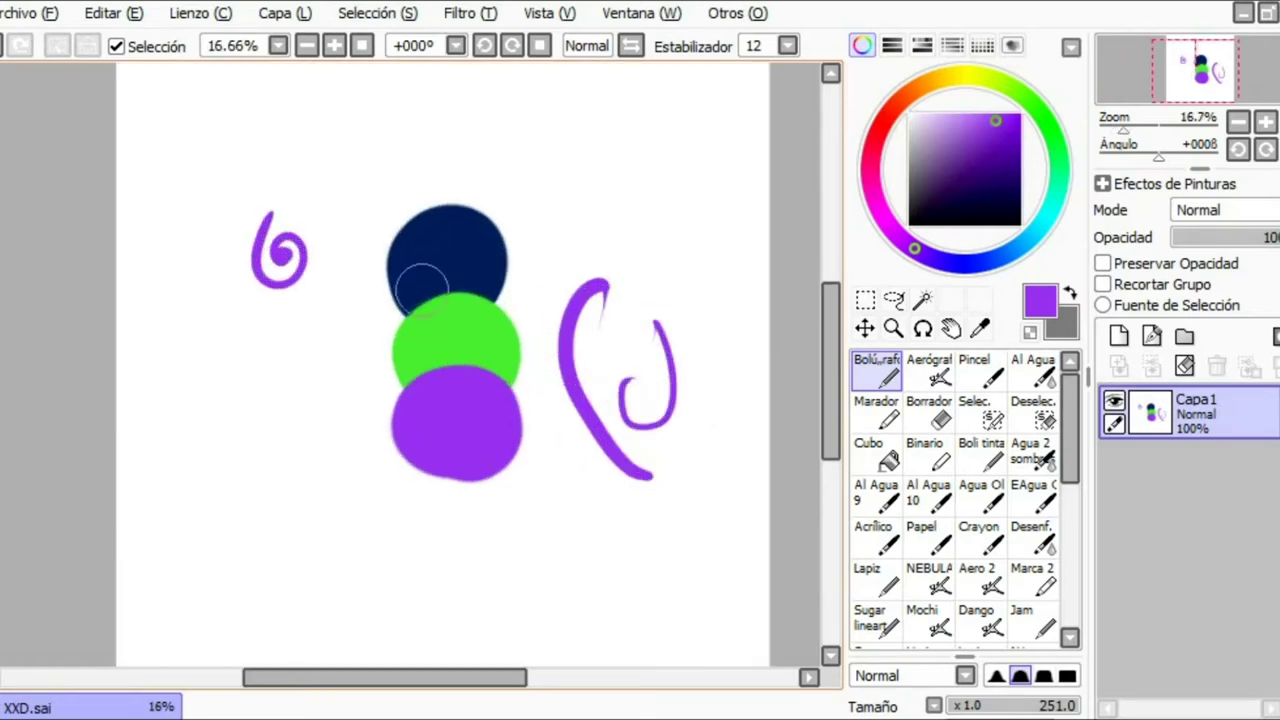
{"action": "scroll", "coordinate": [503, 300], "scroll_direction": "up", "scroll_amount": 2}
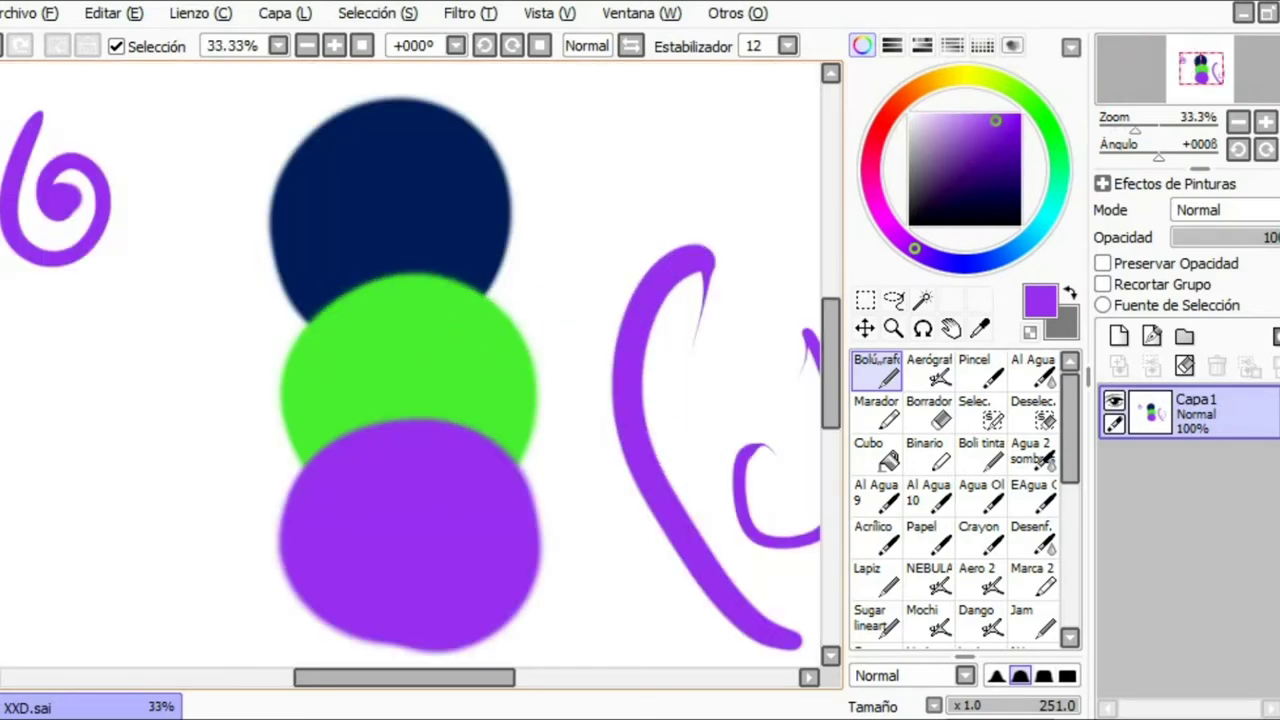
Flip the view of the drawing horizontally and flip it back to its normal orientation
{"action": "left_click", "coordinate": [550, 13]}
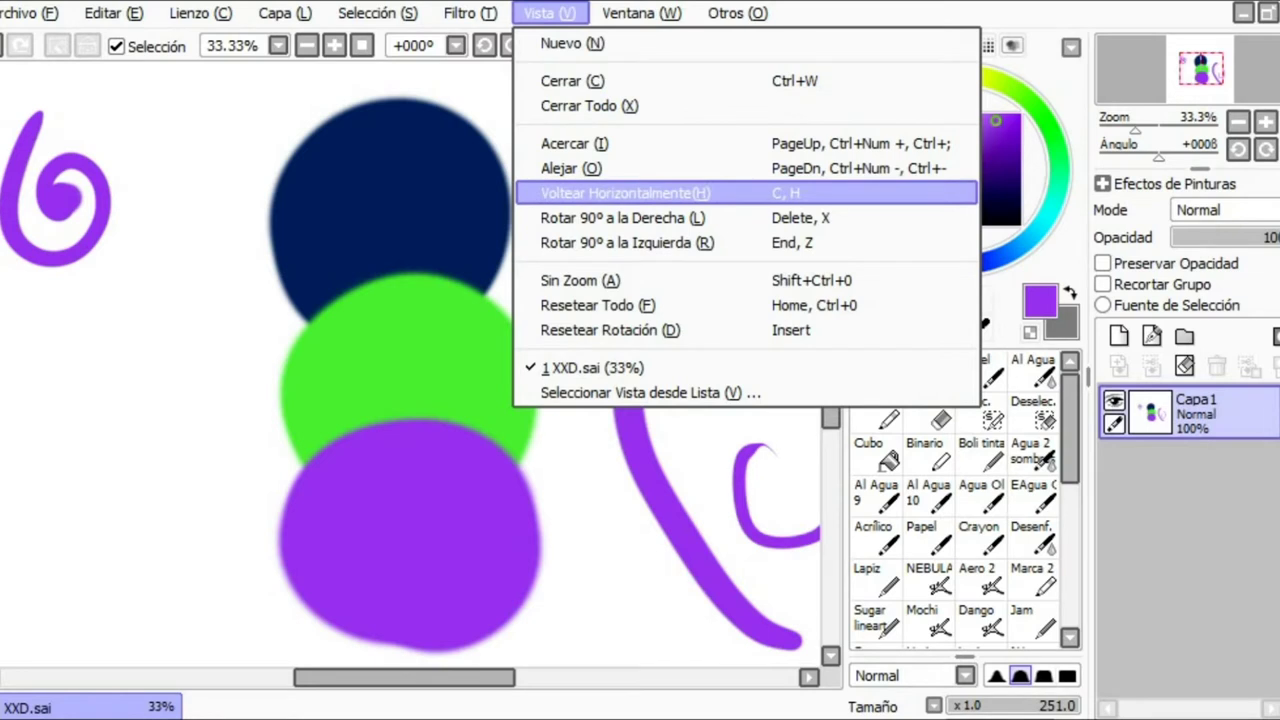
{"action": "left_click", "coordinate": [620, 193]}
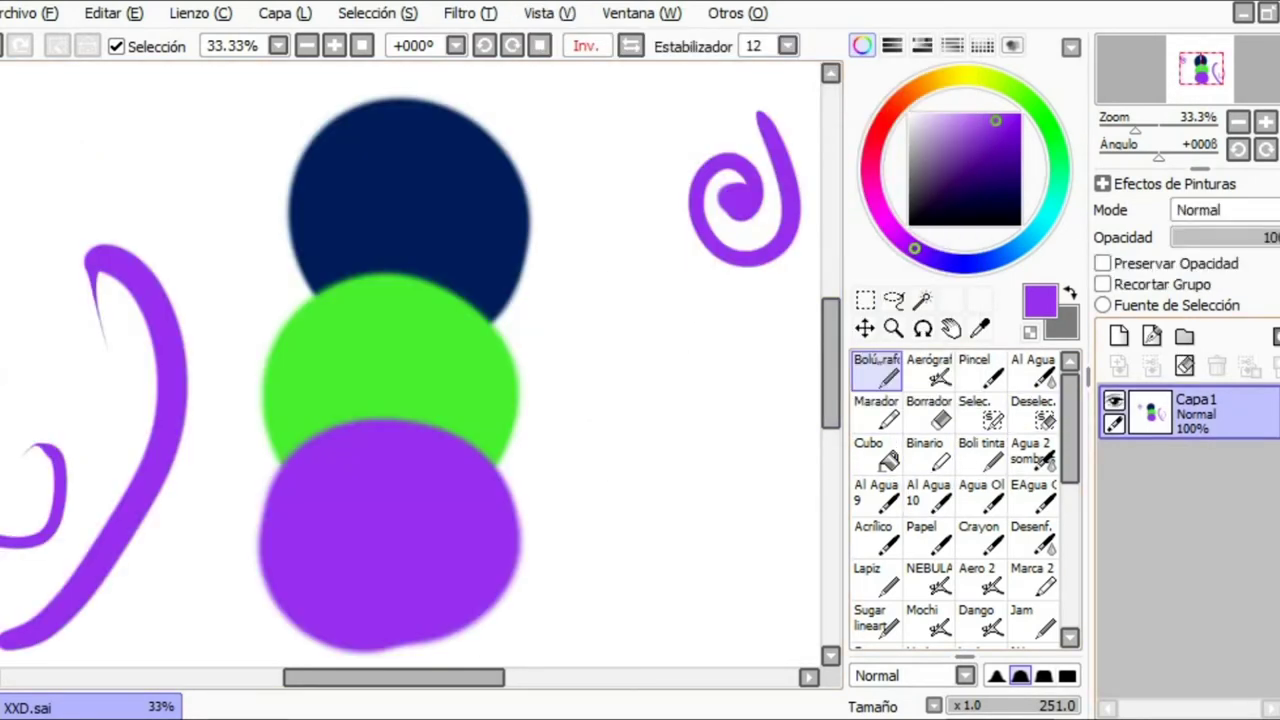
{"action": "left_click", "coordinate": [640, 13]}
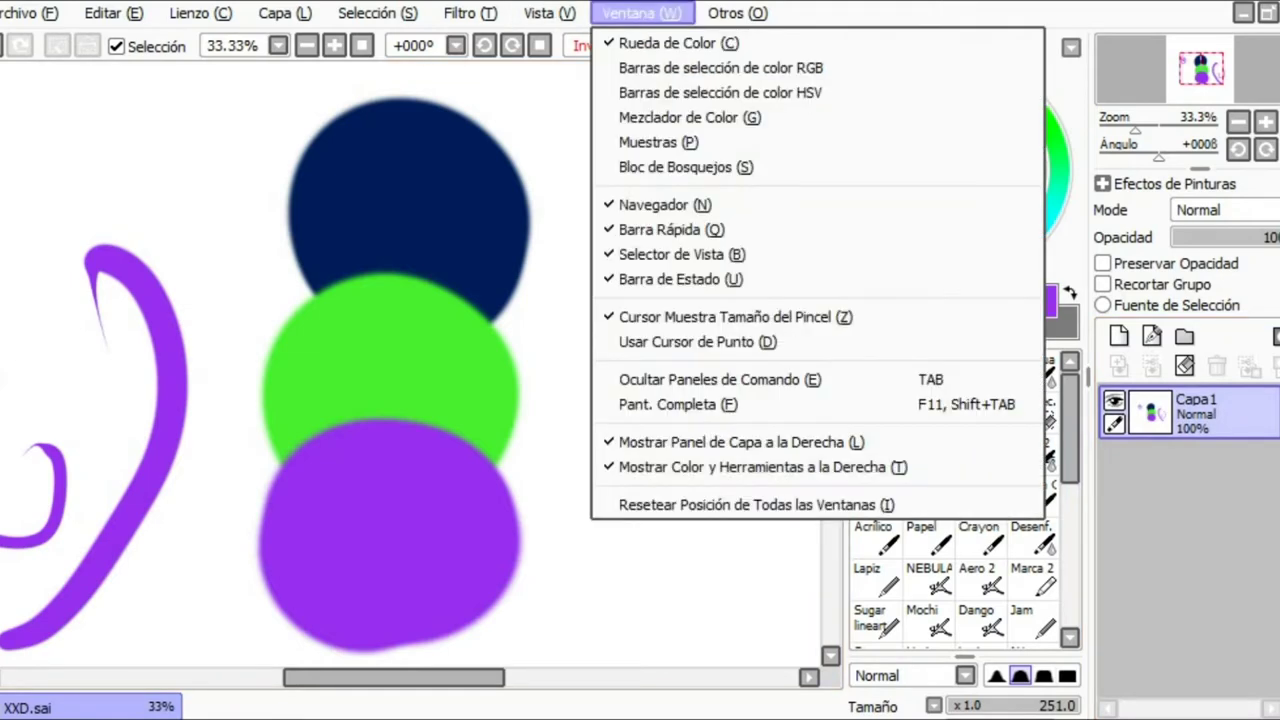
{"action": "mouse_move", "coordinate": [550, 13]}
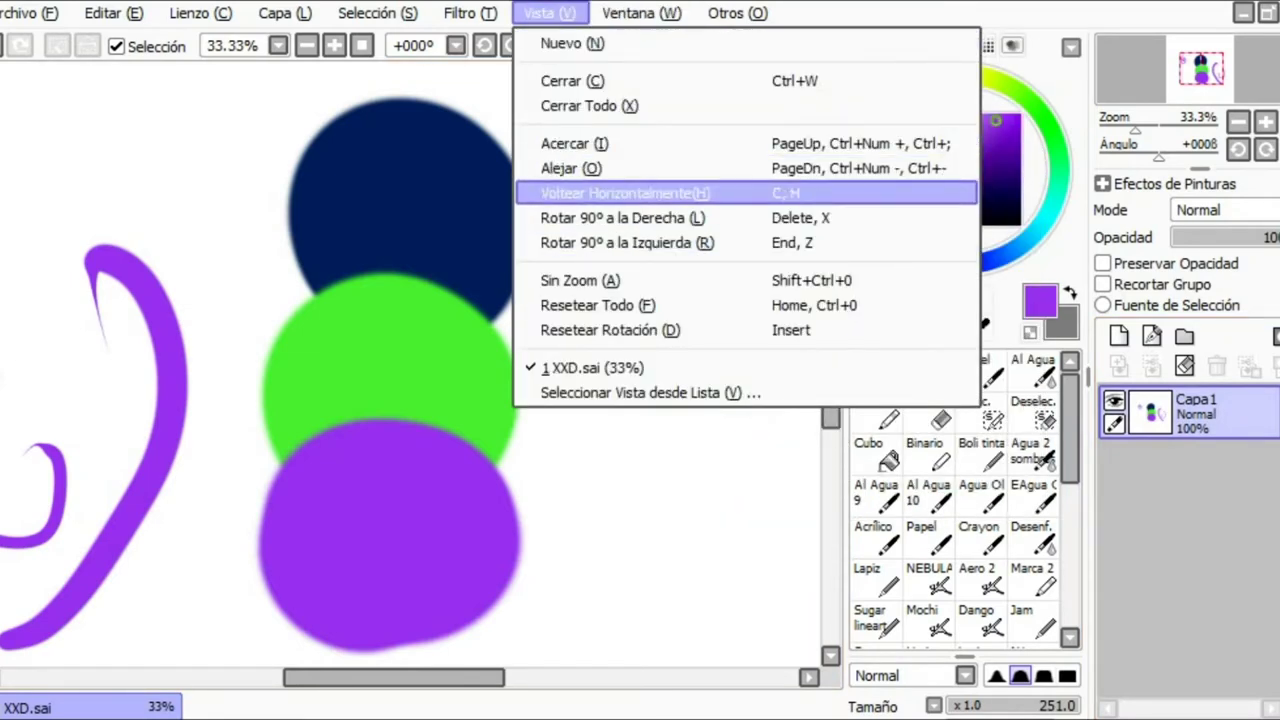
{"action": "key", "text": "Return"}
Reset the whole view of the drawing, and apply the view's rotation reset
{"action": "left_click", "coordinate": [550, 13]}
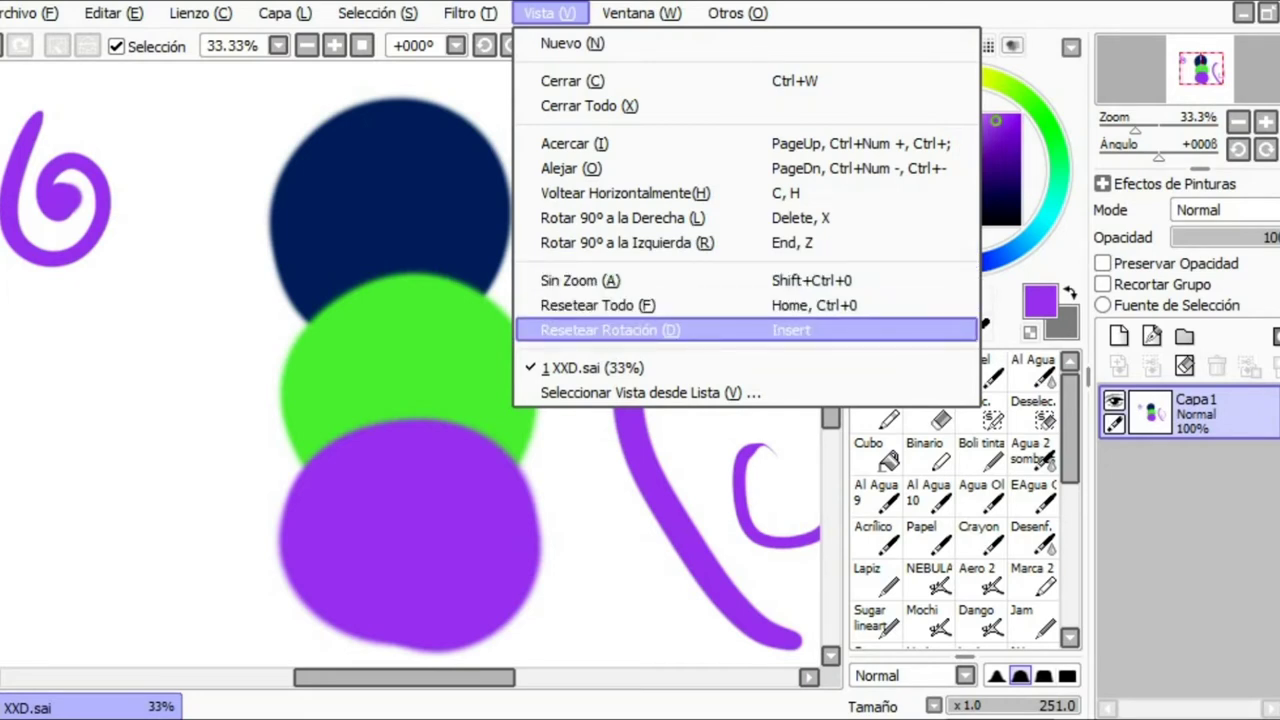
{"action": "left_click", "coordinate": [640, 306]}
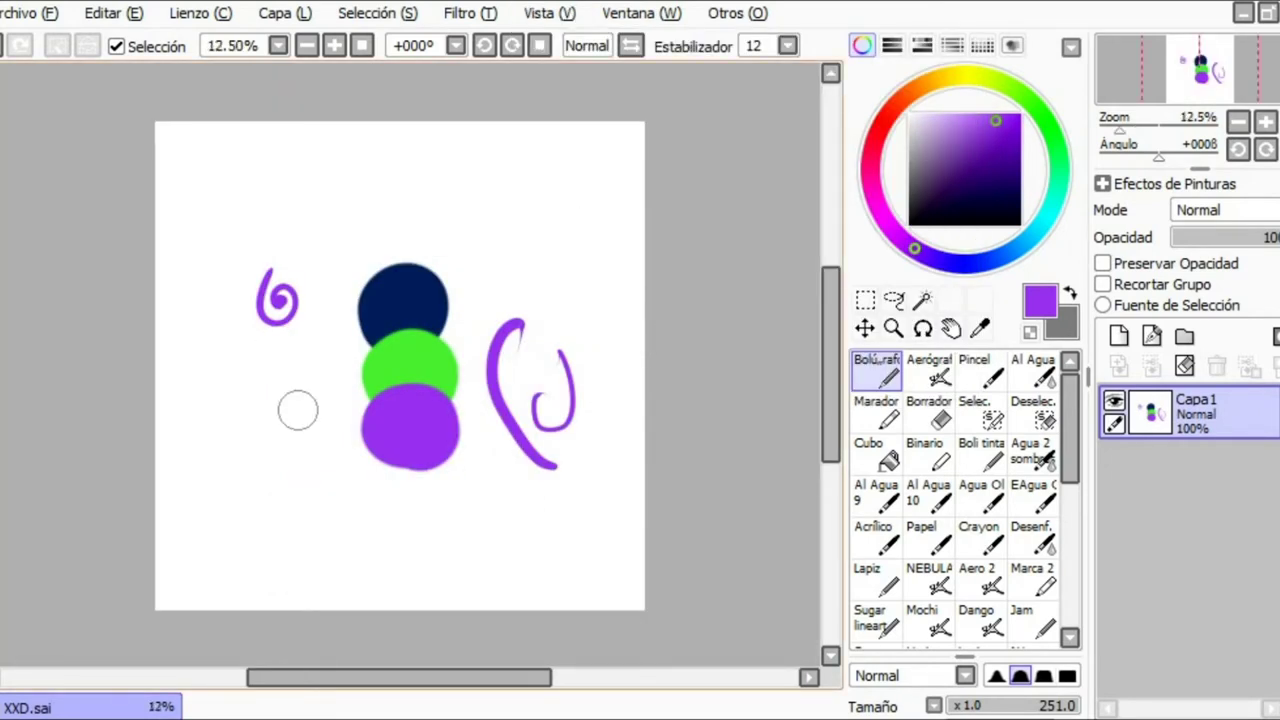
{"action": "left_click", "coordinate": [550, 13]}
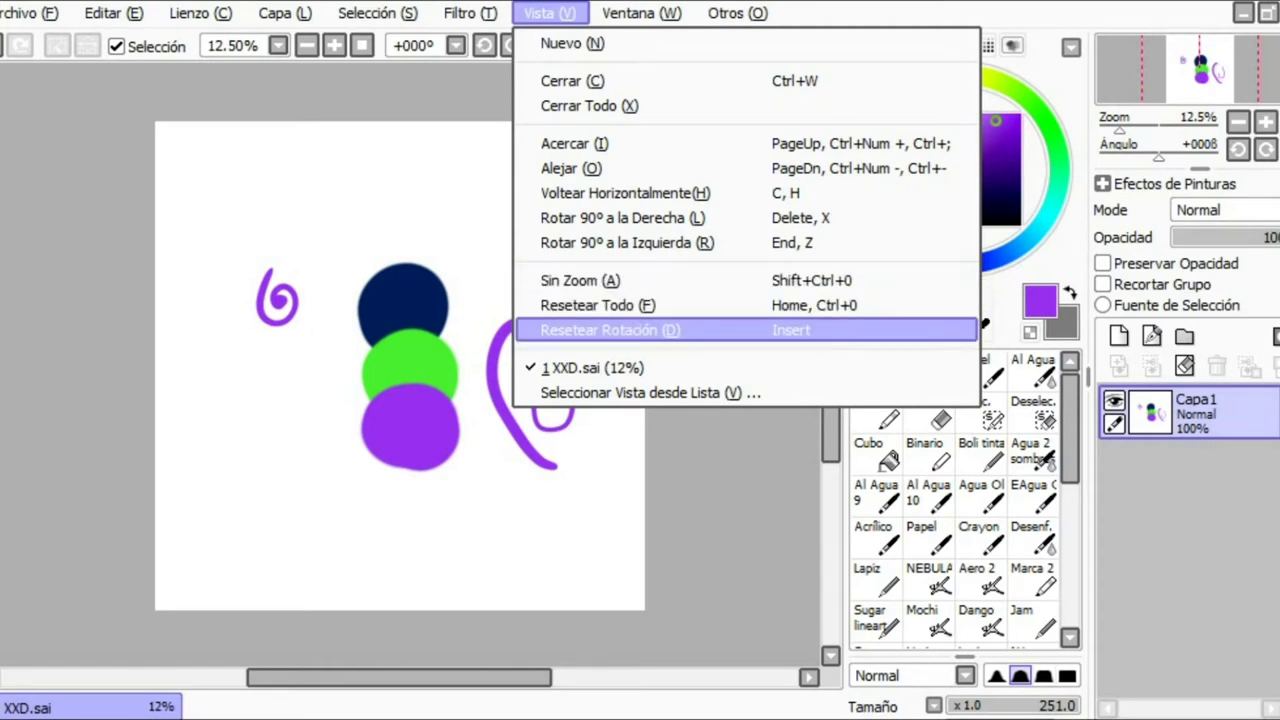
{"action": "left_click", "coordinate": [679, 335]}
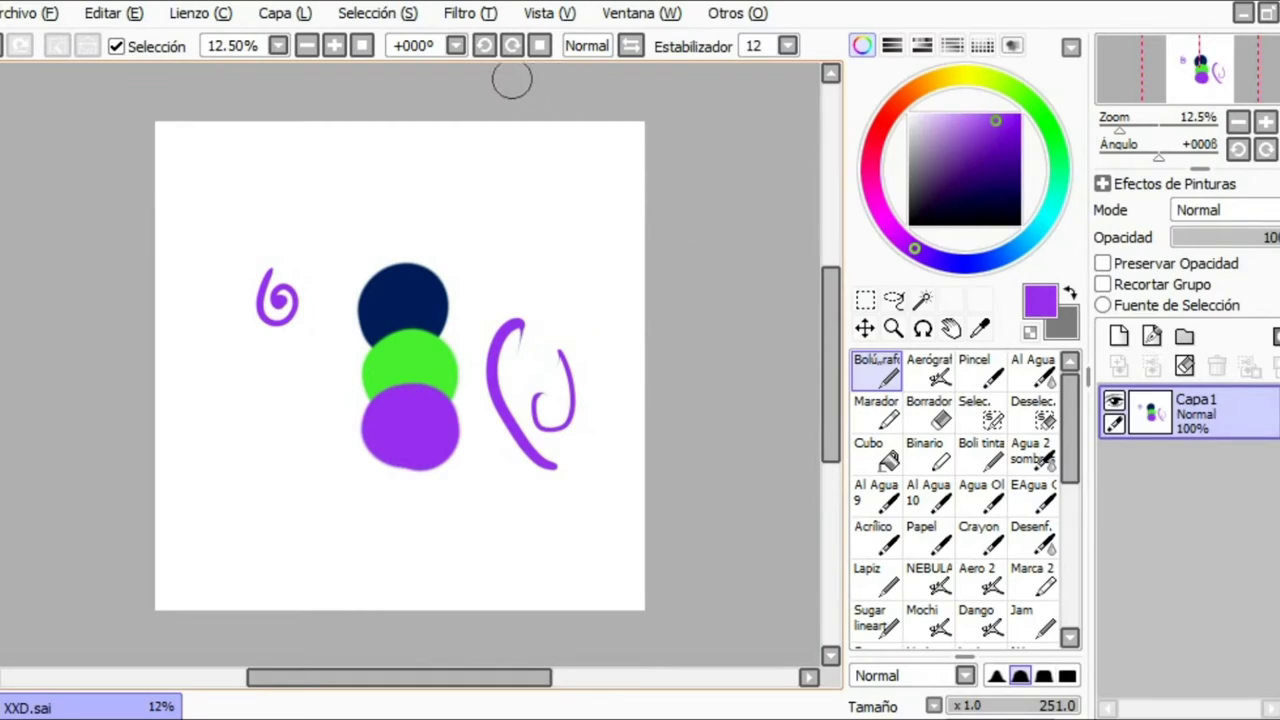
Rotate the view 45° clockwise and reset its rotation
{"action": "left_click", "coordinate": [511, 45]}
{"action": "left_click", "coordinate": [548, 13]}
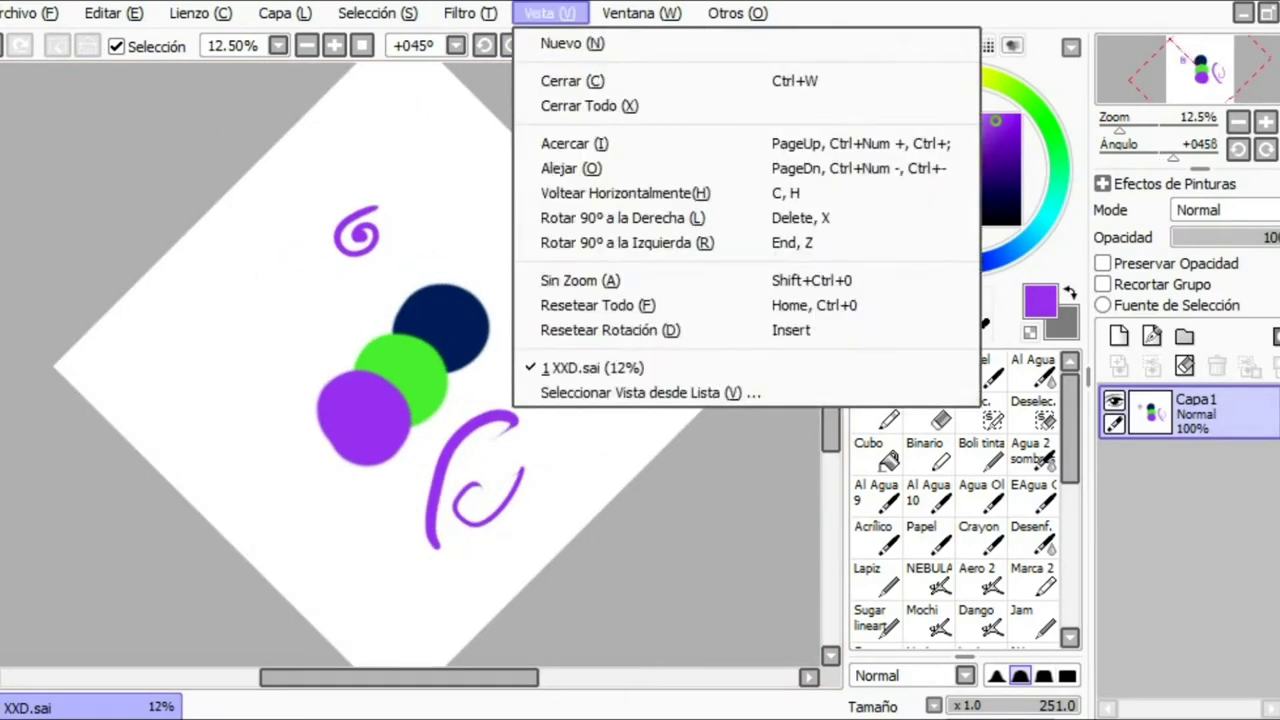
{"action": "mouse_move", "coordinate": [552, 13]}
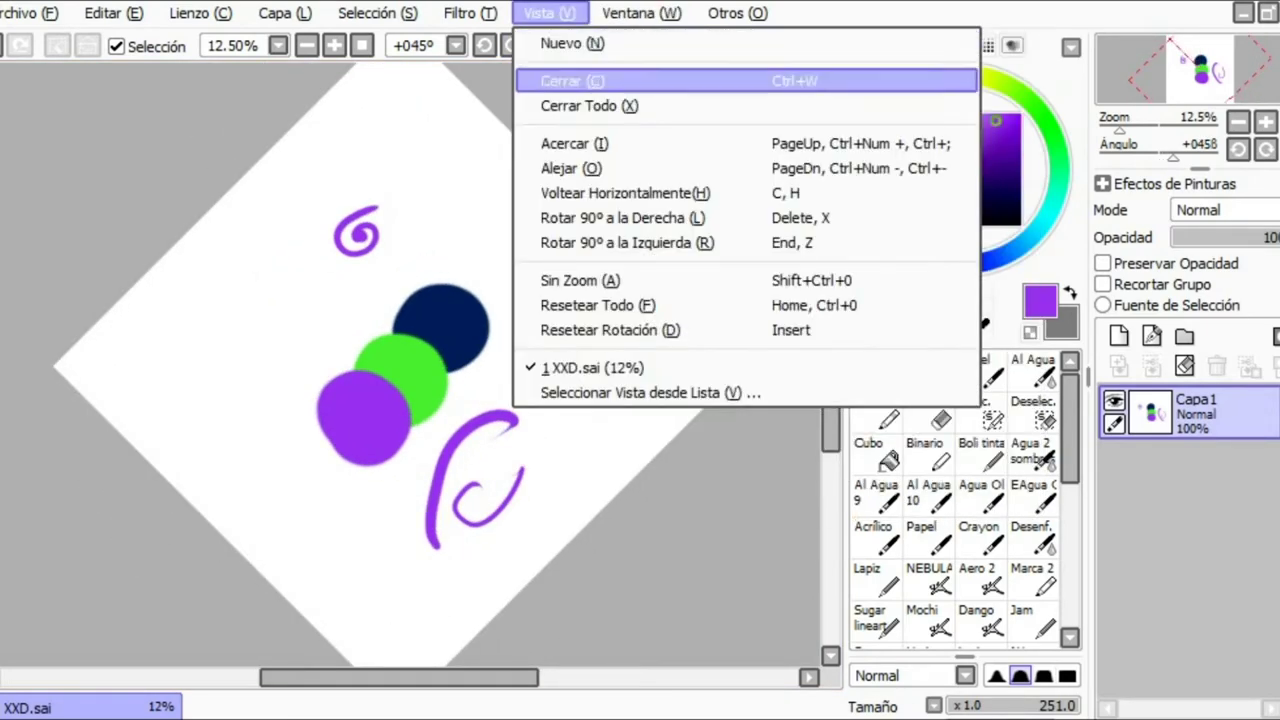
{"action": "left_click", "coordinate": [640, 330]}
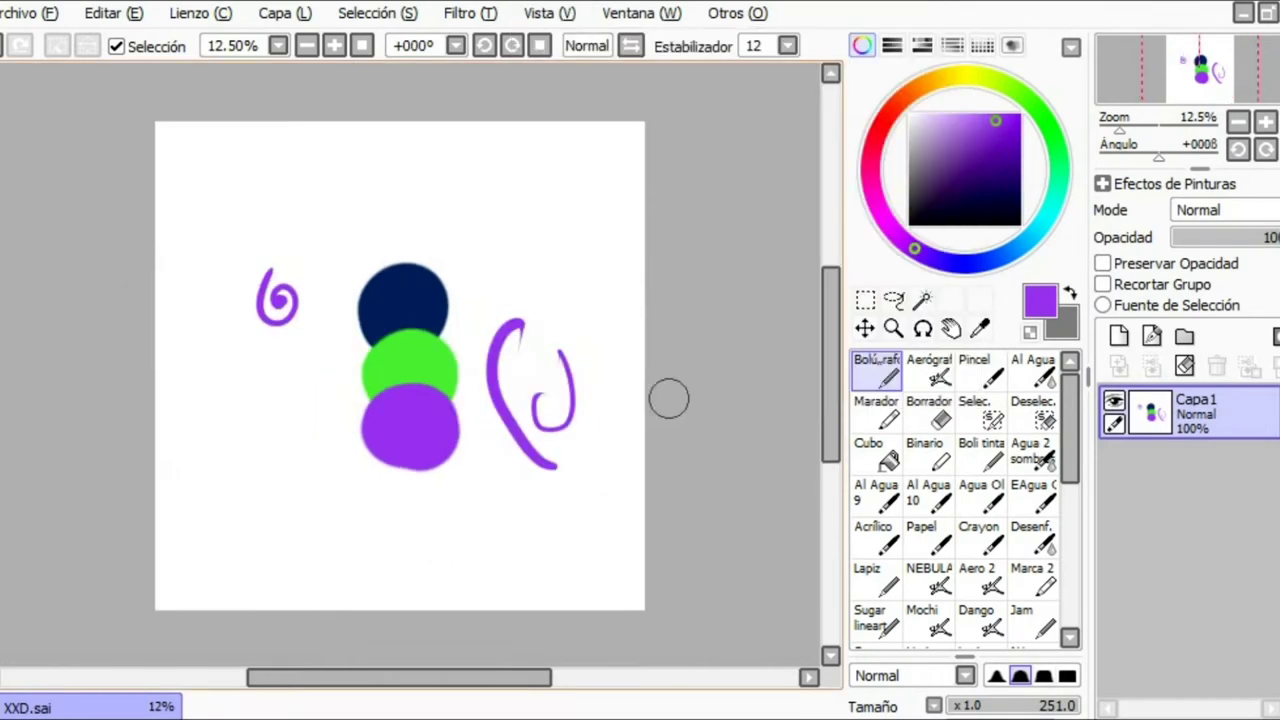
Open the list for selecting a view and cancel it without choosing another view
{"action": "left_click", "coordinate": [550, 13]}
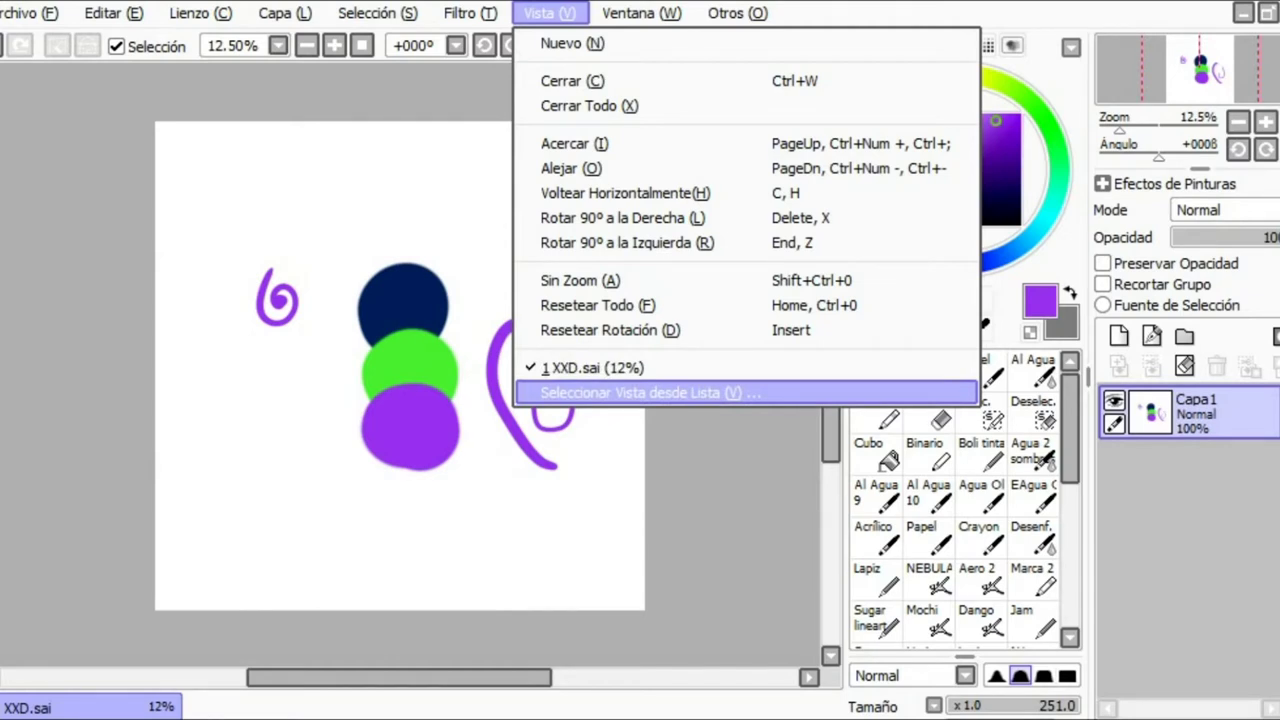
{"action": "left_click", "coordinate": [650, 393]}
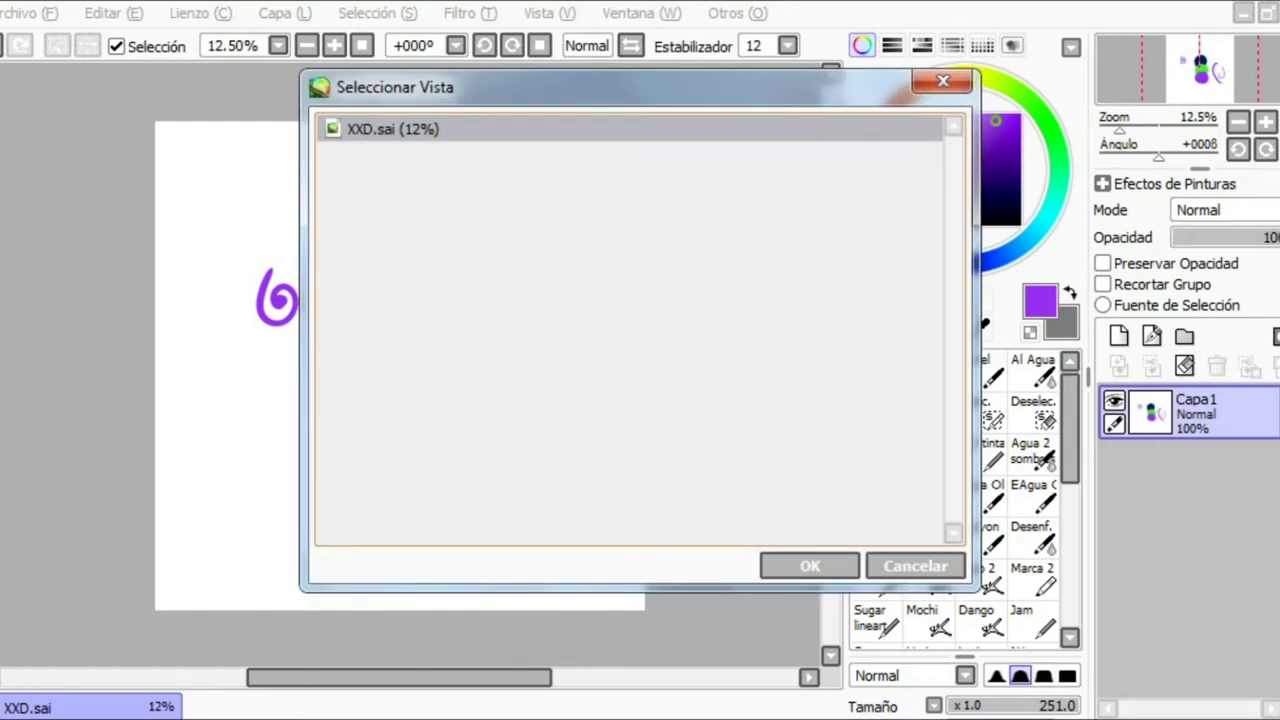
{"action": "left_click", "coordinate": [915, 566]}
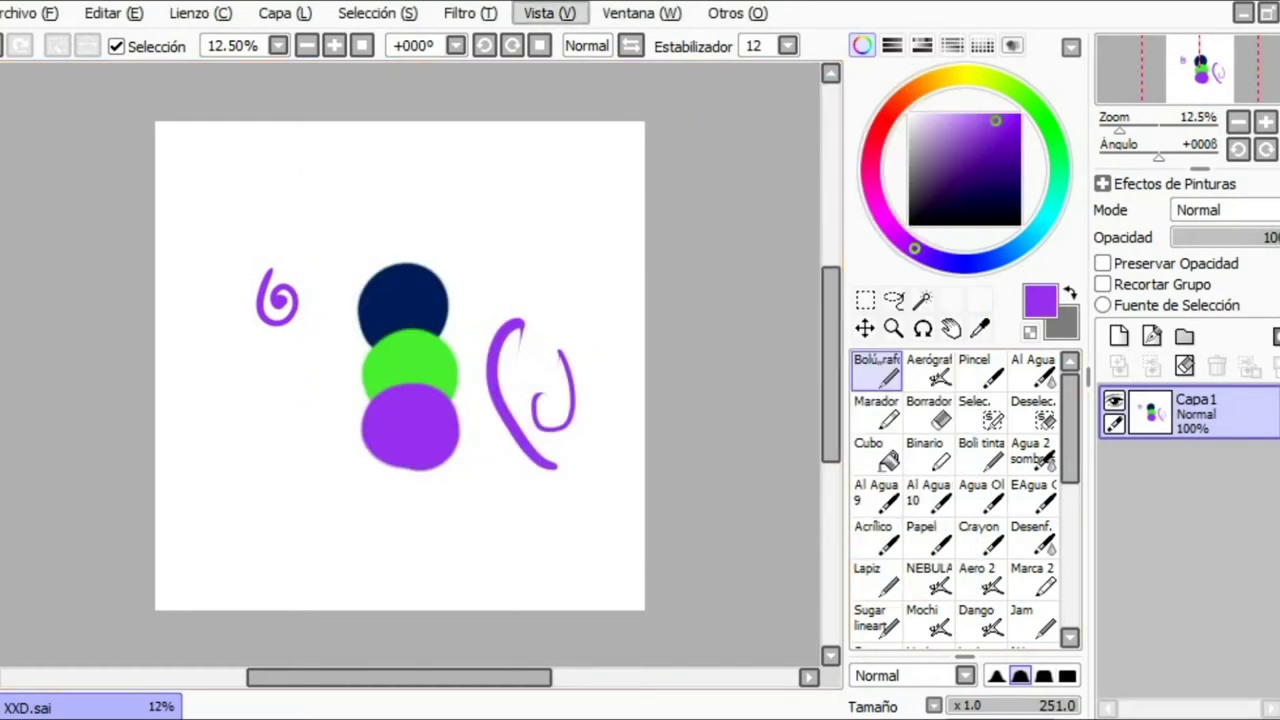
Switch the layer panel to the opposite side of the workspace and return it to its original side
{"action": "left_click", "coordinate": [641, 13]}
{"action": "mouse_move", "coordinate": [550, 13]}
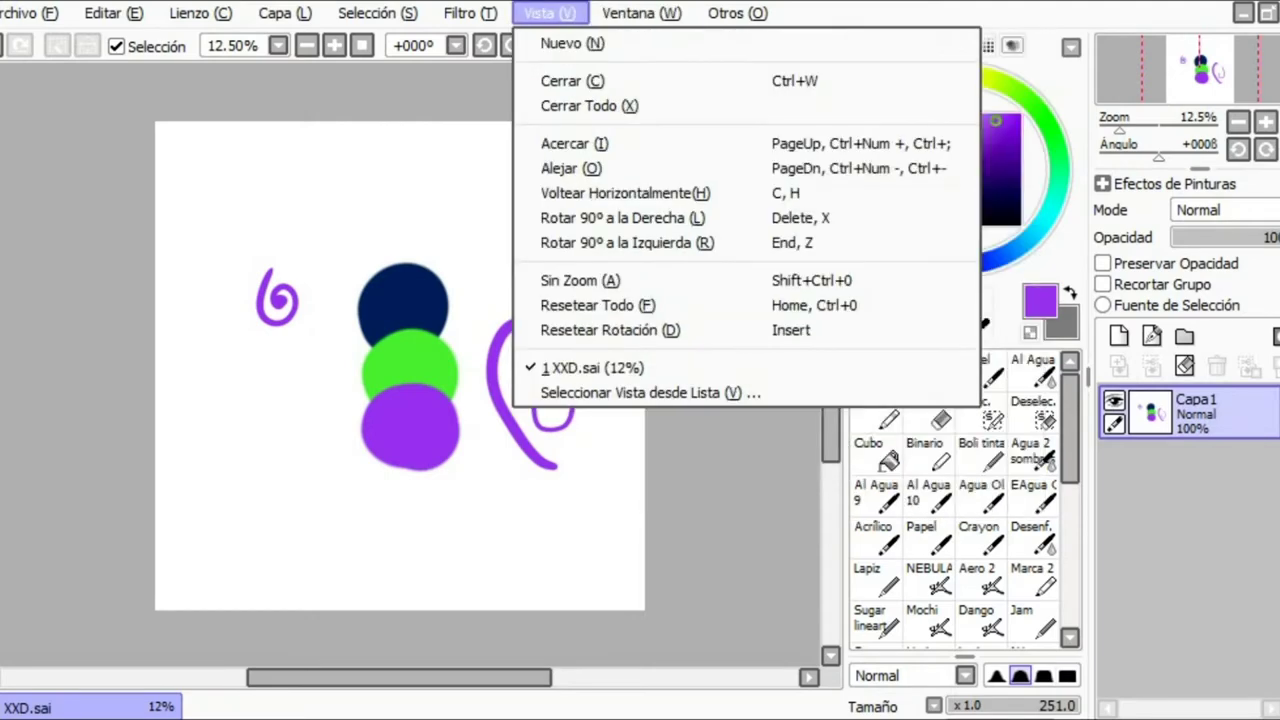
{"action": "mouse_move", "coordinate": [641, 13]}
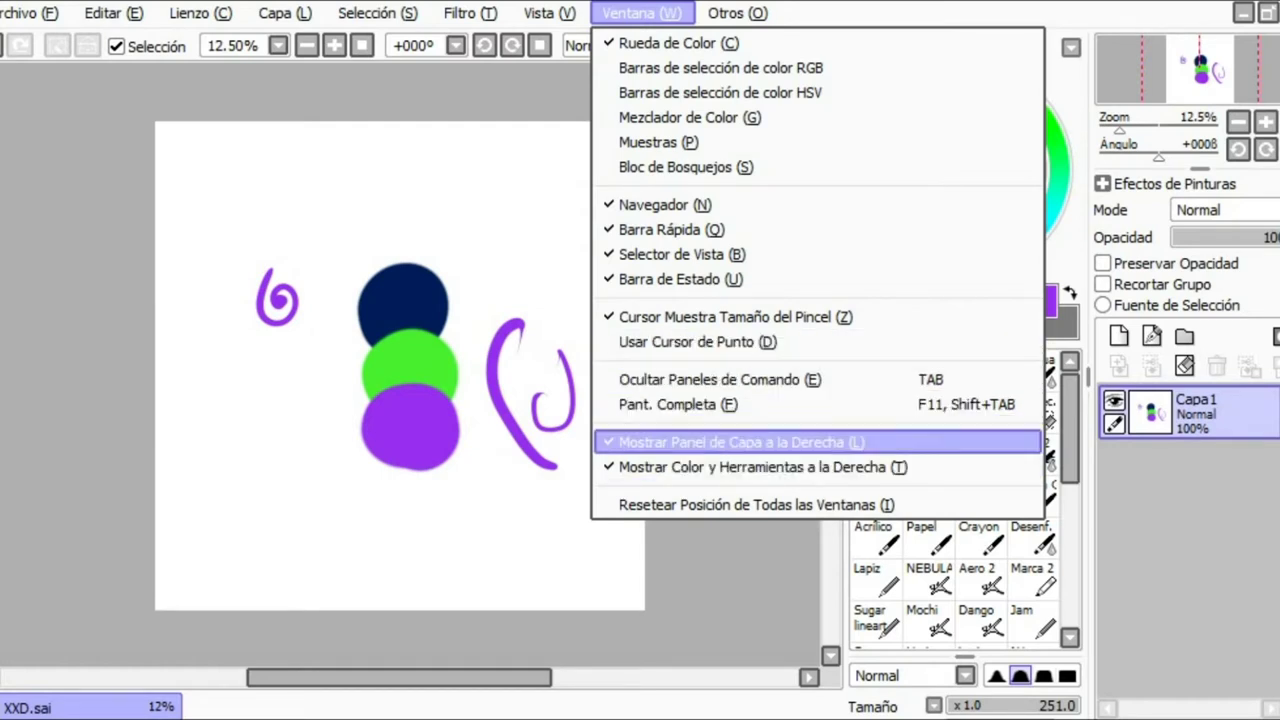
{"action": "left_click", "coordinate": [730, 442]}
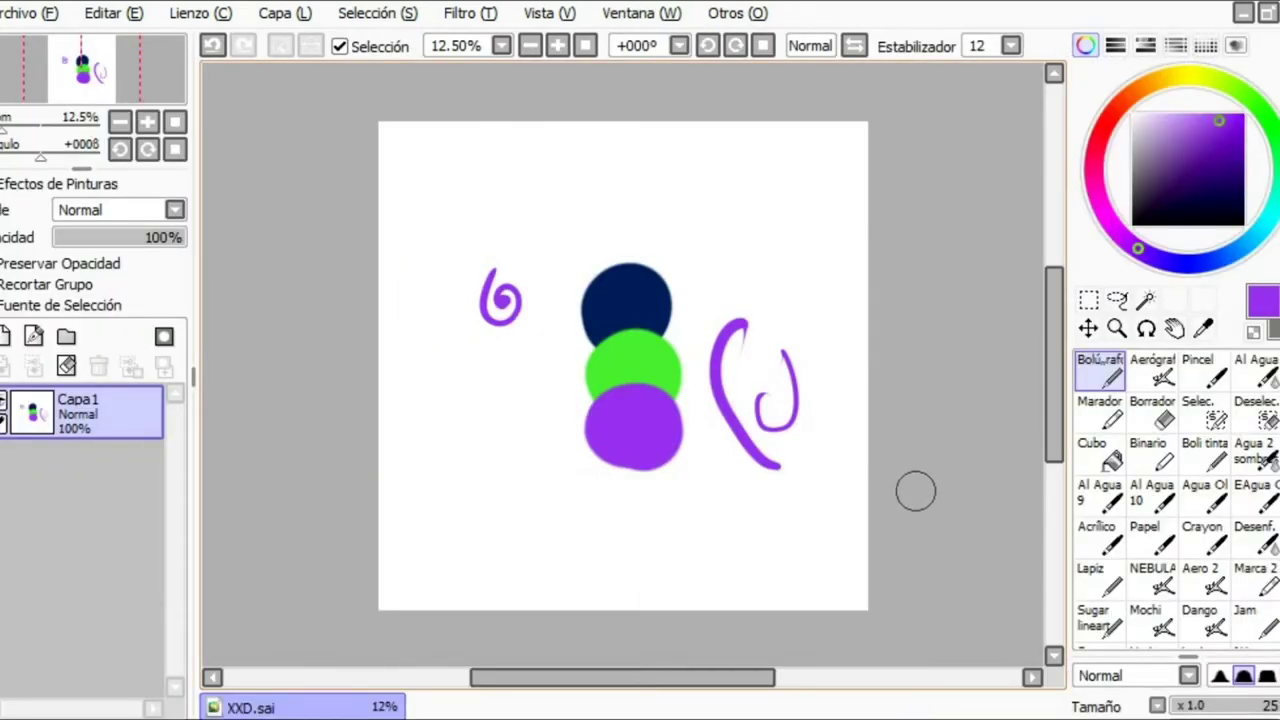
{"action": "left_click", "coordinate": [641, 13]}
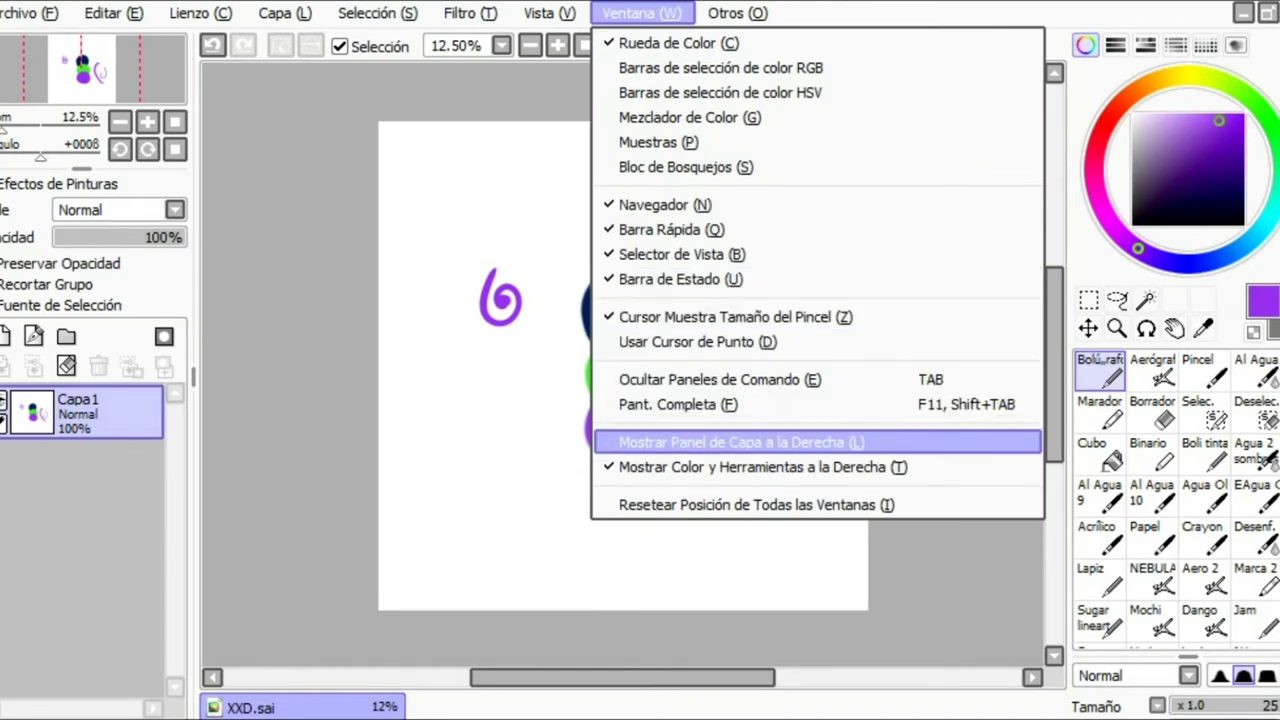
{"action": "left_click", "coordinate": [730, 442]}
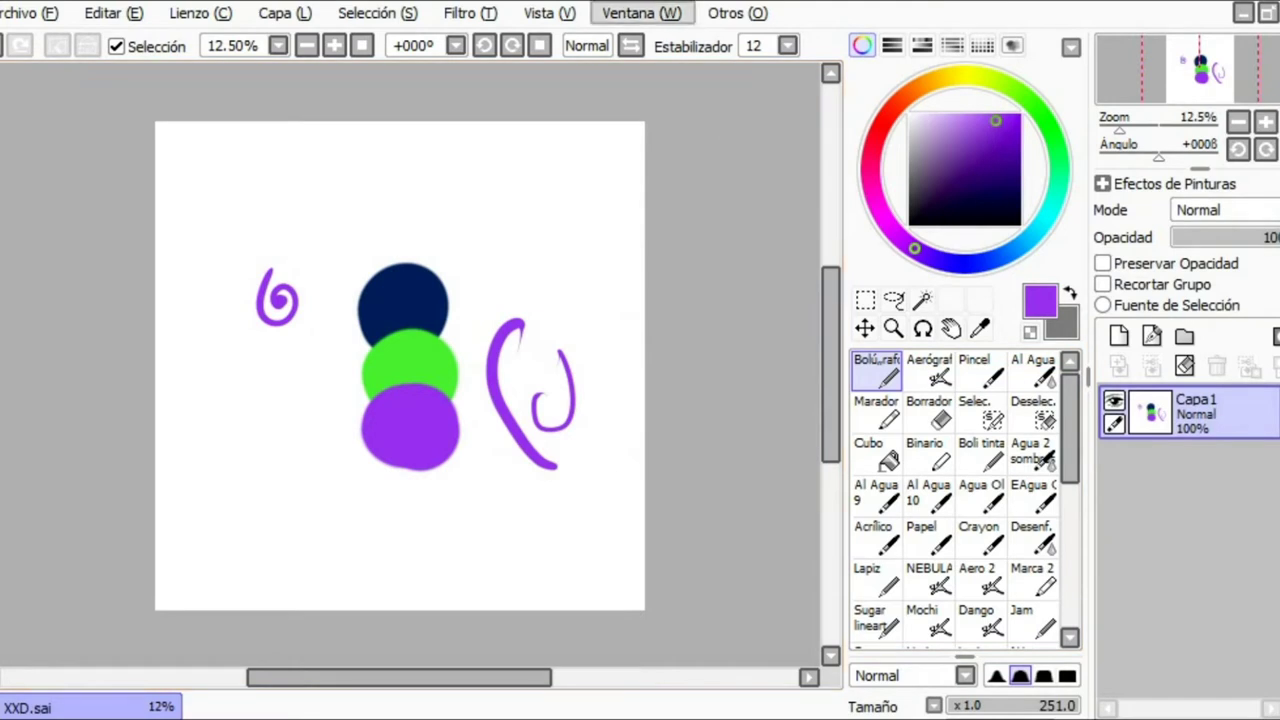
Hide the Navigator panel
{"action": "left_click", "coordinate": [642, 13]}
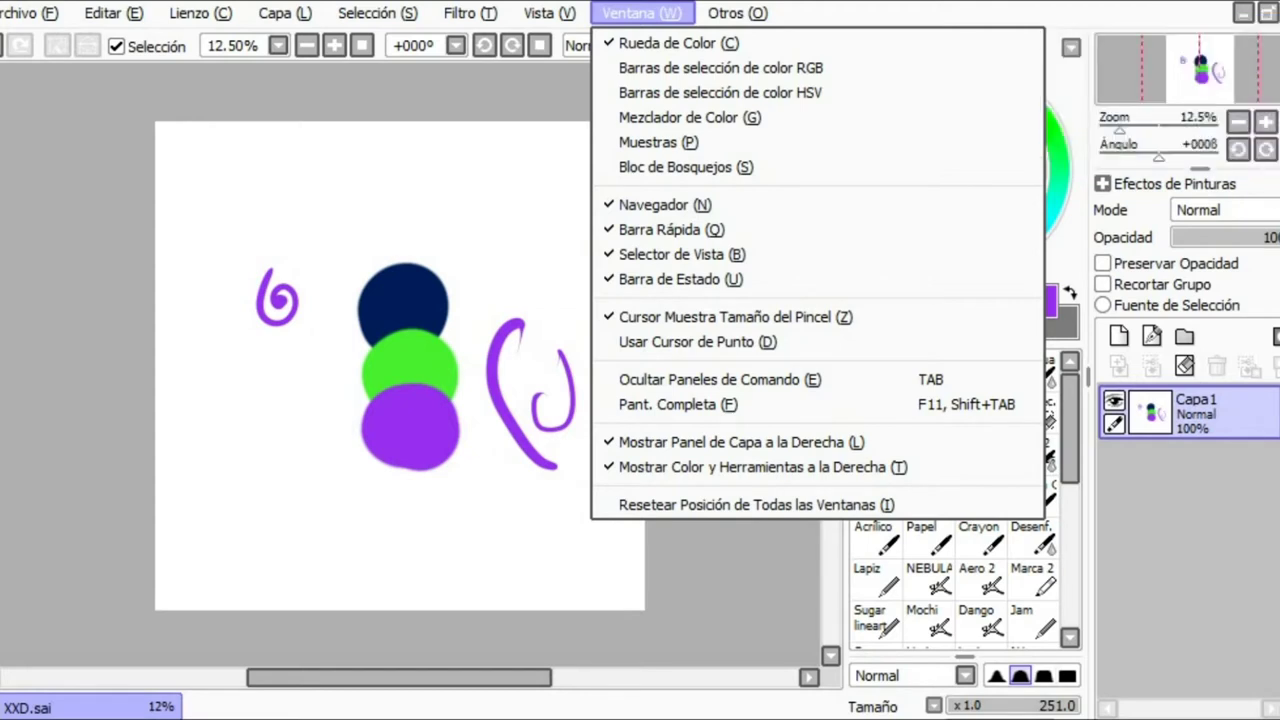
{"action": "left_click", "coordinate": [705, 204]}
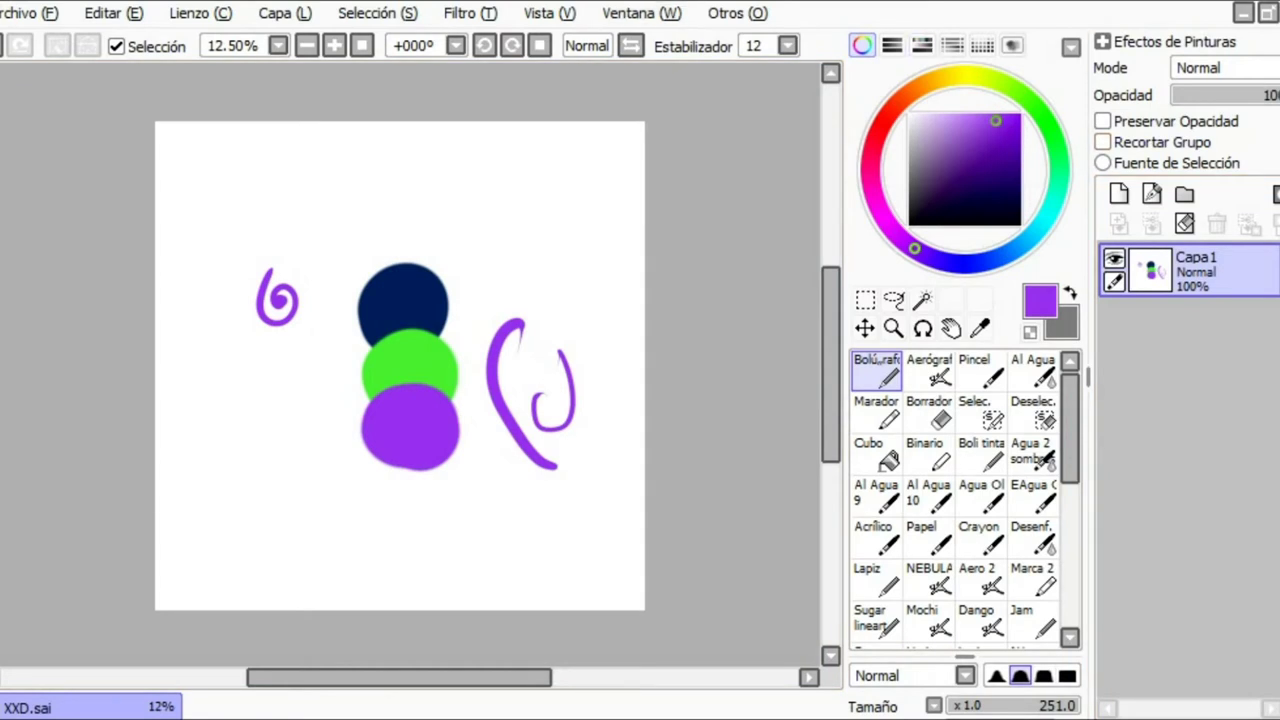
Hide the quick bar and restore it, then hide the status bar and restore it
{"action": "left_click", "coordinate": [641, 13]}
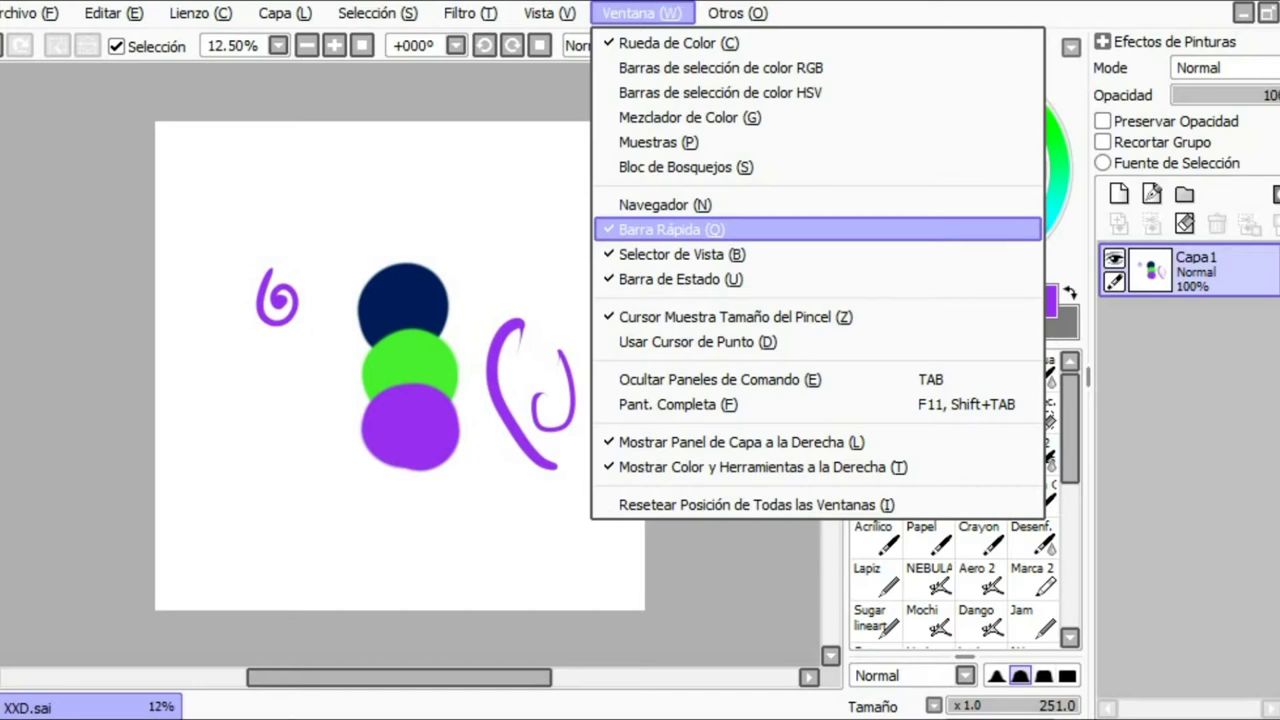
{"action": "left_click", "coordinate": [660, 229]}
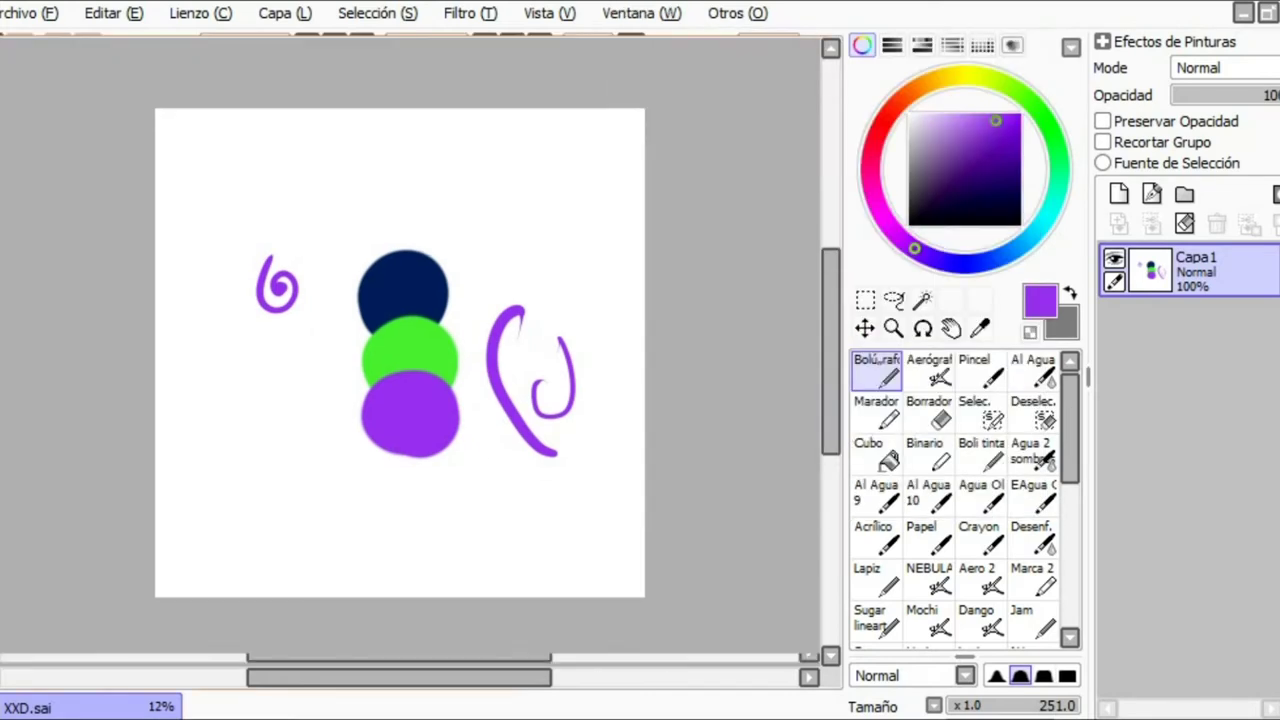
{"action": "left_click", "coordinate": [640, 13]}
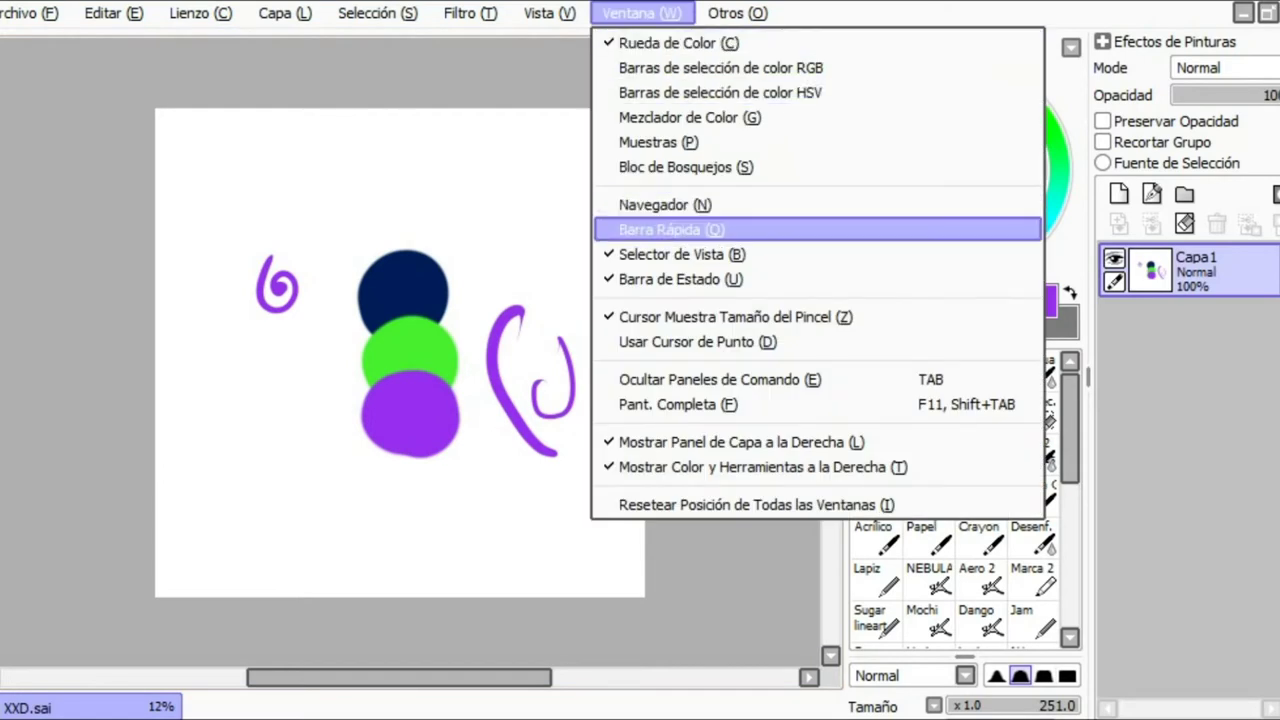
{"action": "left_click", "coordinate": [660, 229]}
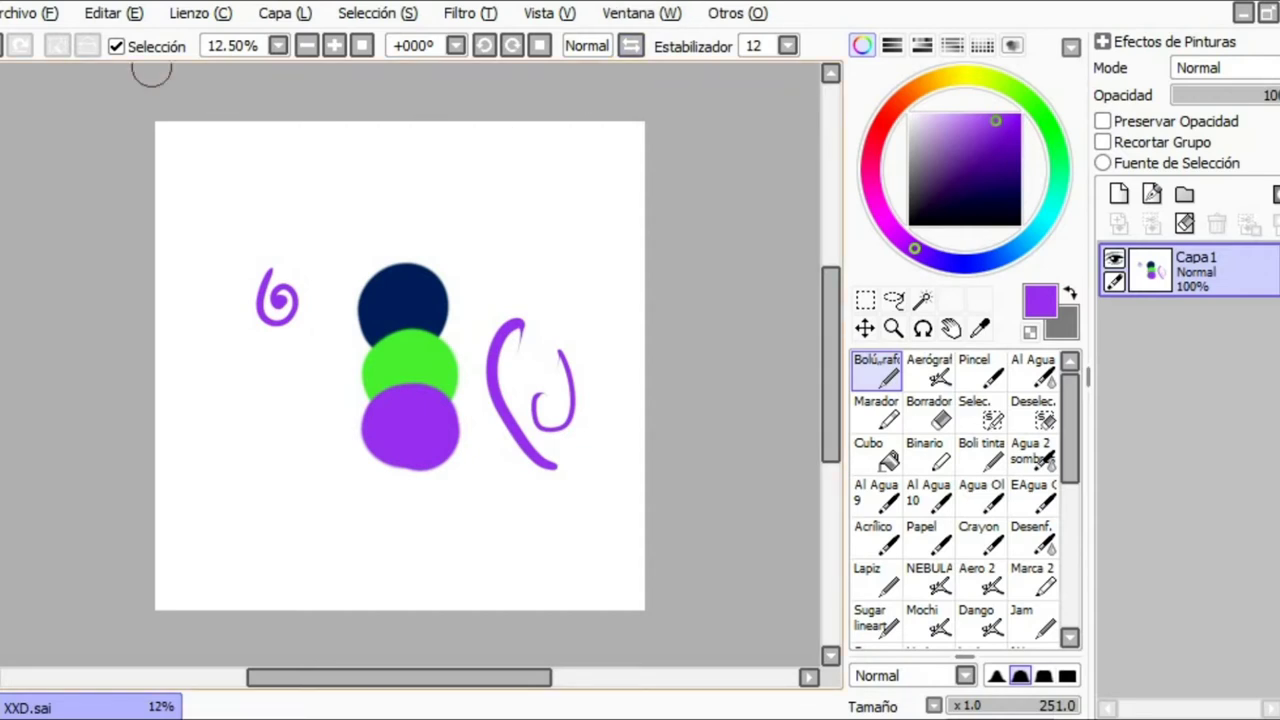
{"action": "left_click", "coordinate": [641, 13]}
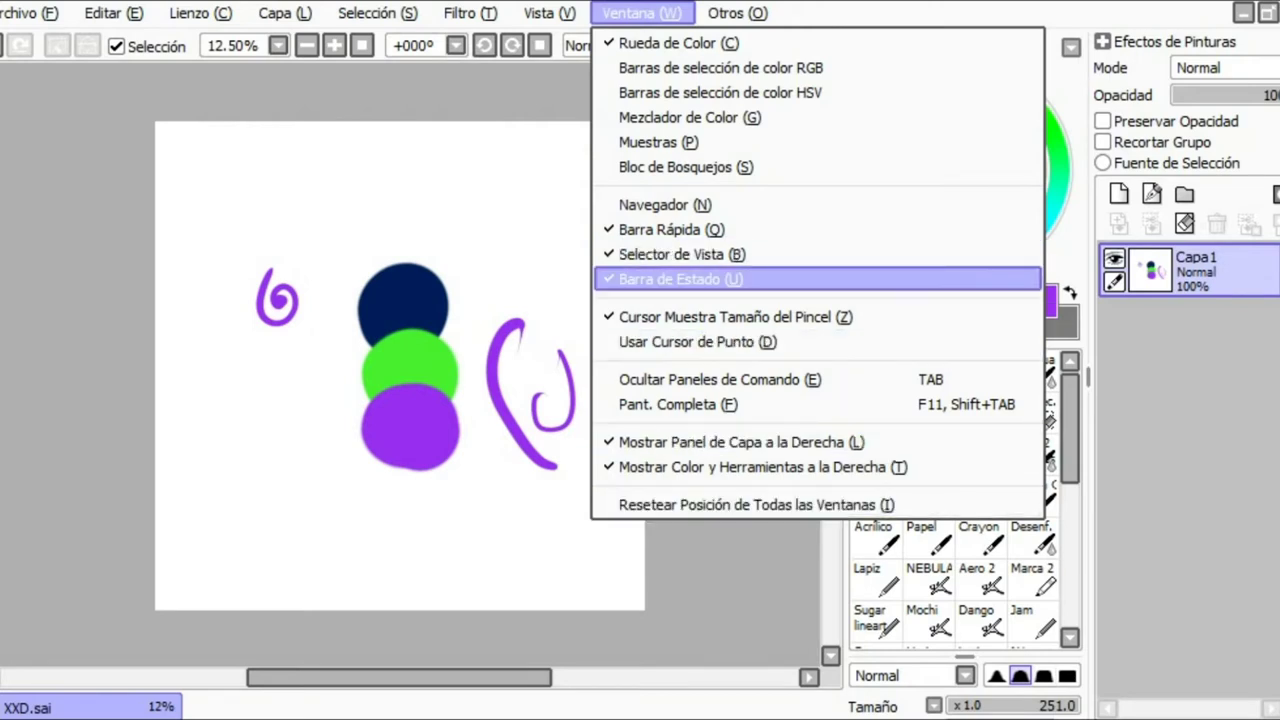
{"action": "left_click", "coordinate": [700, 279]}
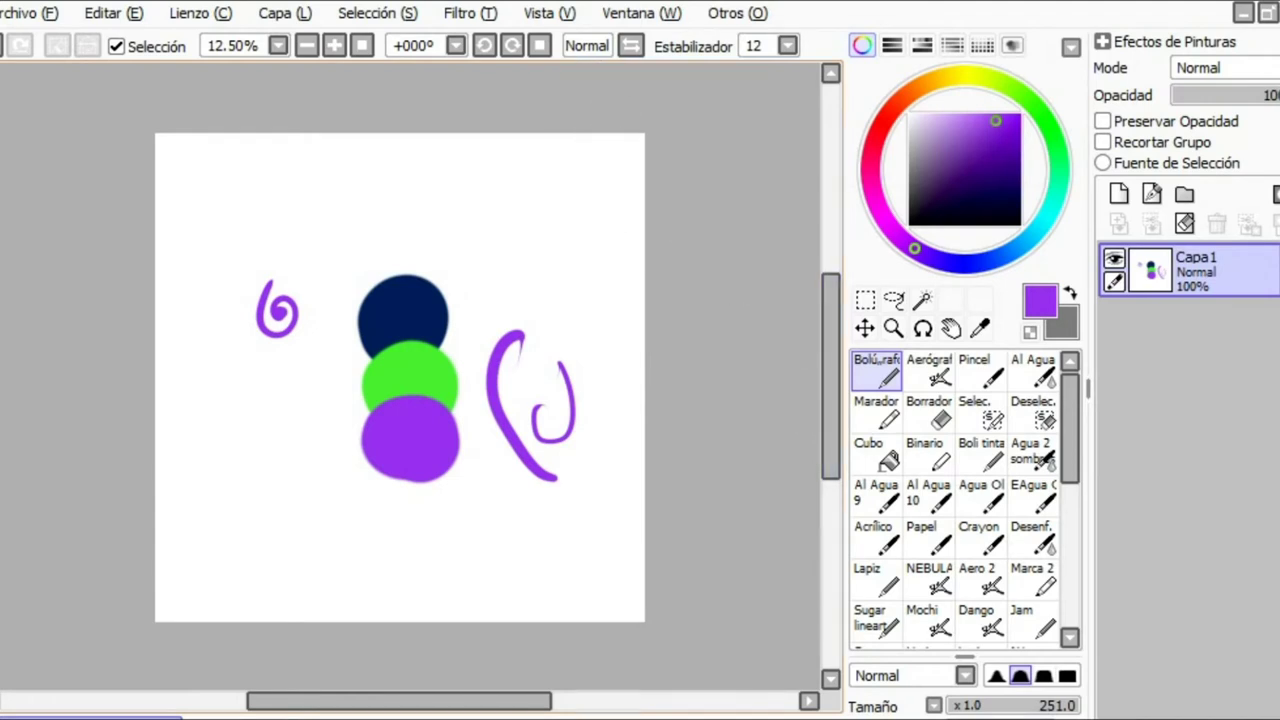
{"action": "left_click", "coordinate": [641, 13]}
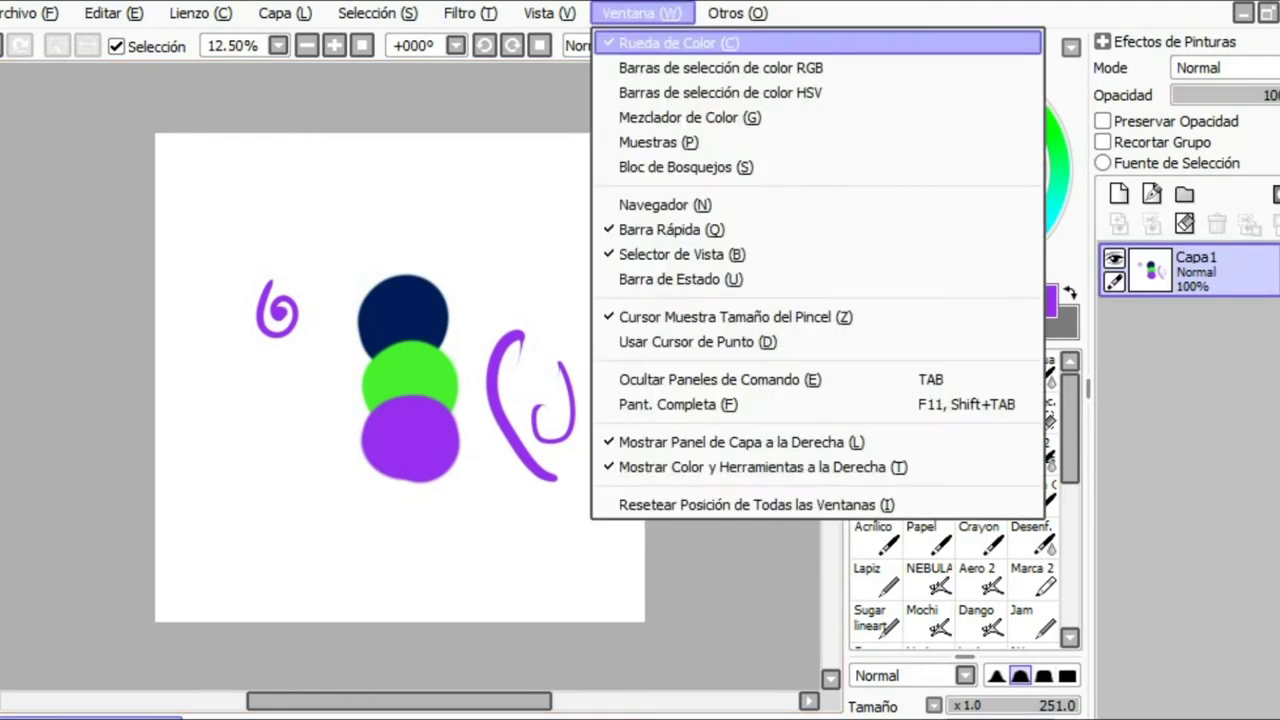
{"action": "left_click", "coordinate": [676, 279]}
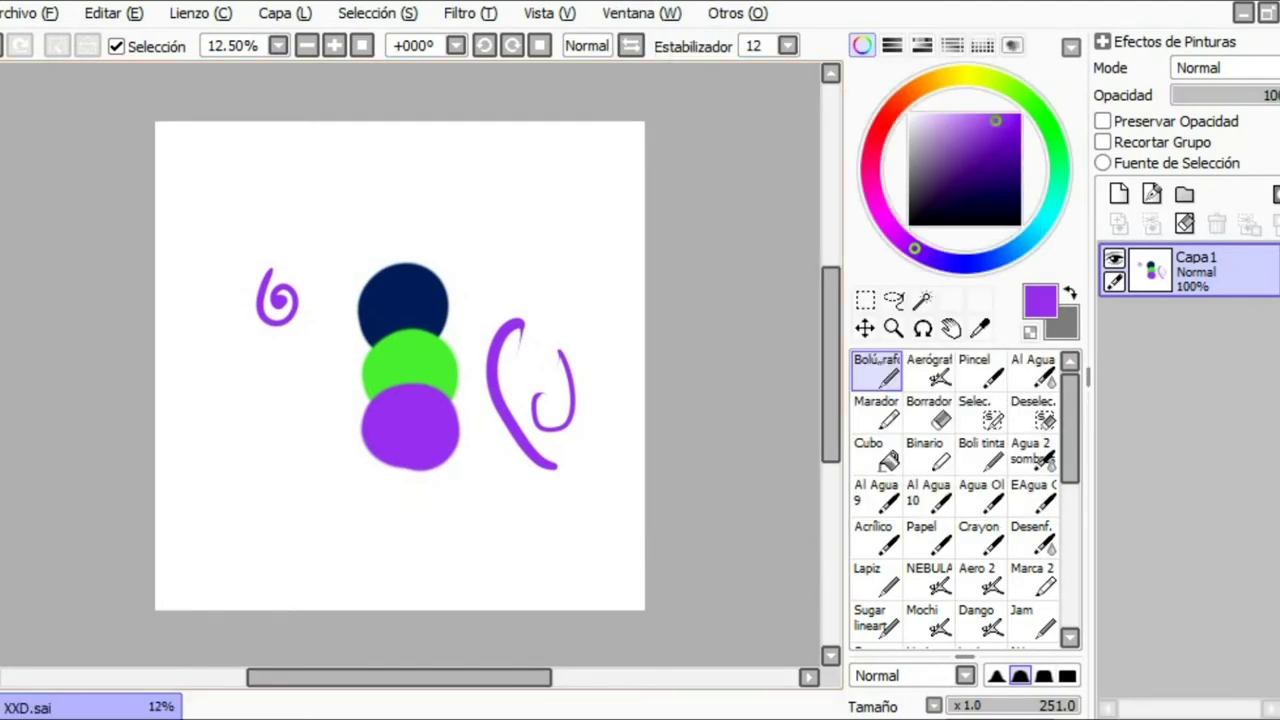
Reduce the pen brush size to 139 directly on the canvas
{"action": "left_click", "coordinate": [641, 13]}
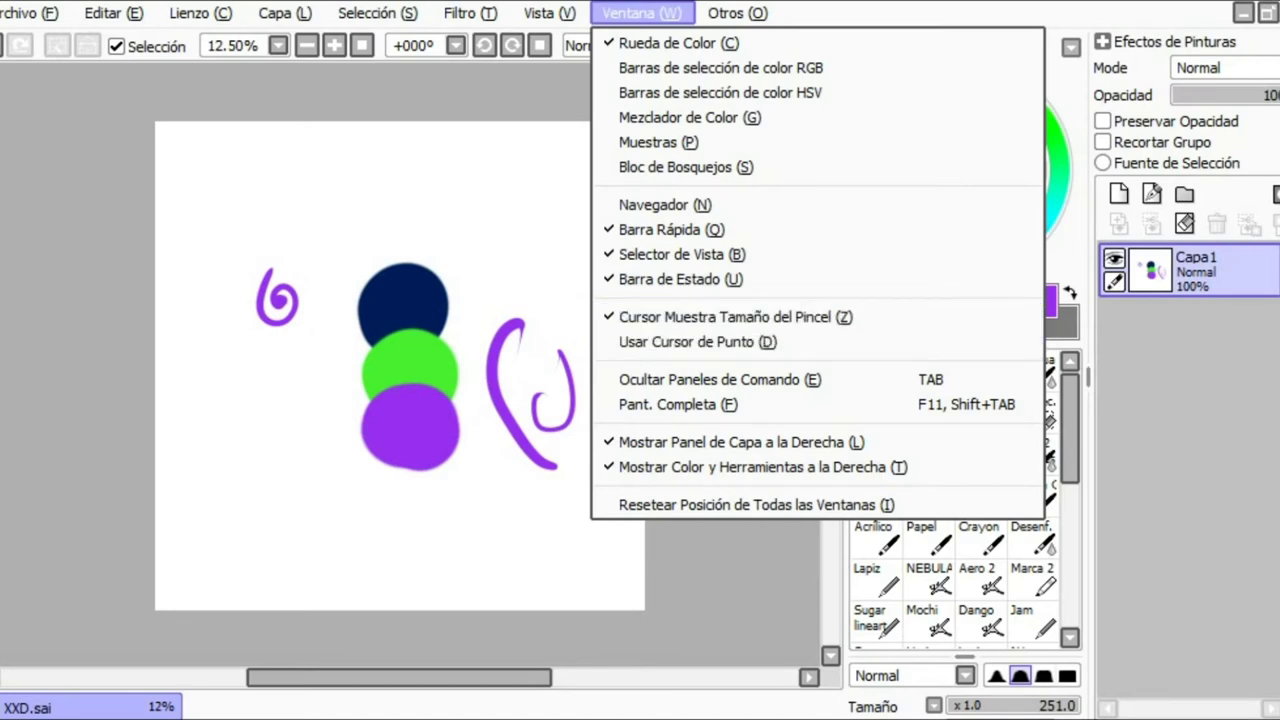
{"action": "left_click", "coordinate": [541, 313]}
{"action": "left_click", "coordinate": [541, 313], "text": "ctrl+alt"}
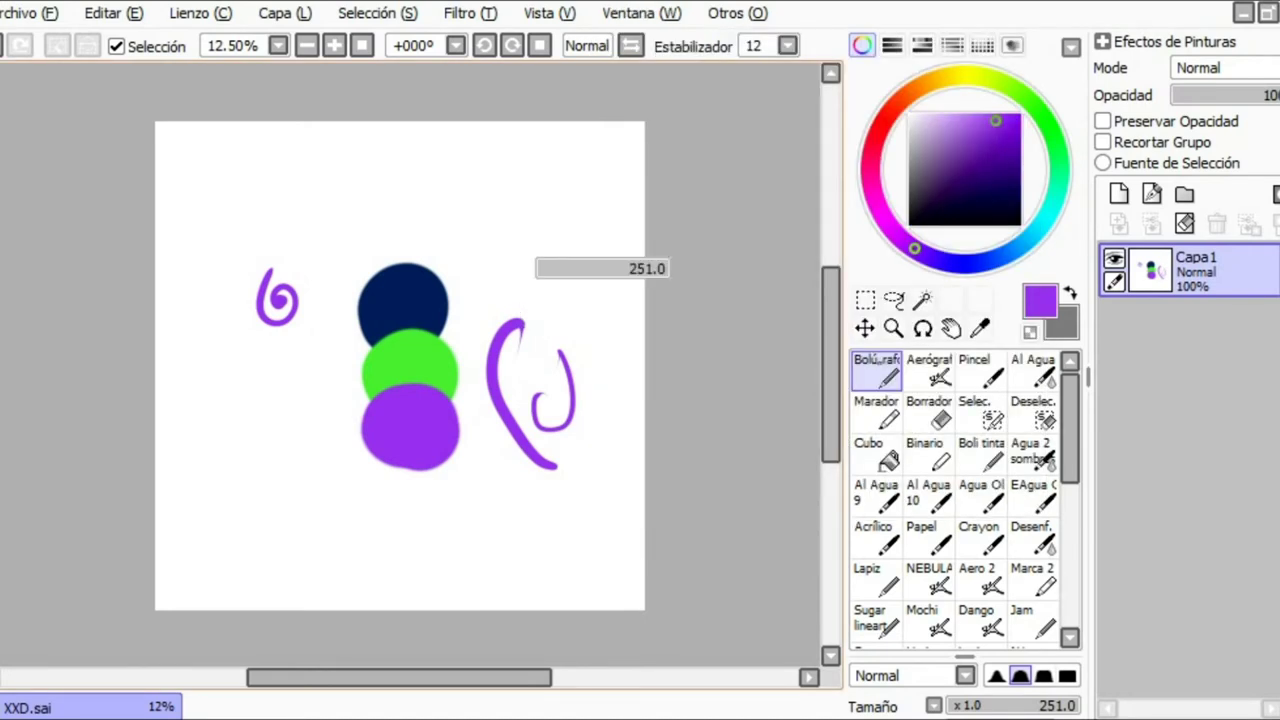
{"action": "mouse_move", "coordinate": [515, 299]}
{"action": "left_mouse_down"}
{"action": "mouse_move", "coordinate": [490, 258]}
{"action": "mouse_move", "coordinate": [509, 255]}
{"action": "left_mouse_up"}
Turn the brush-size cursor off and back on, enlarging the pen to 167 directly on the canvas in between
{"action": "left_click", "coordinate": [641, 13]}
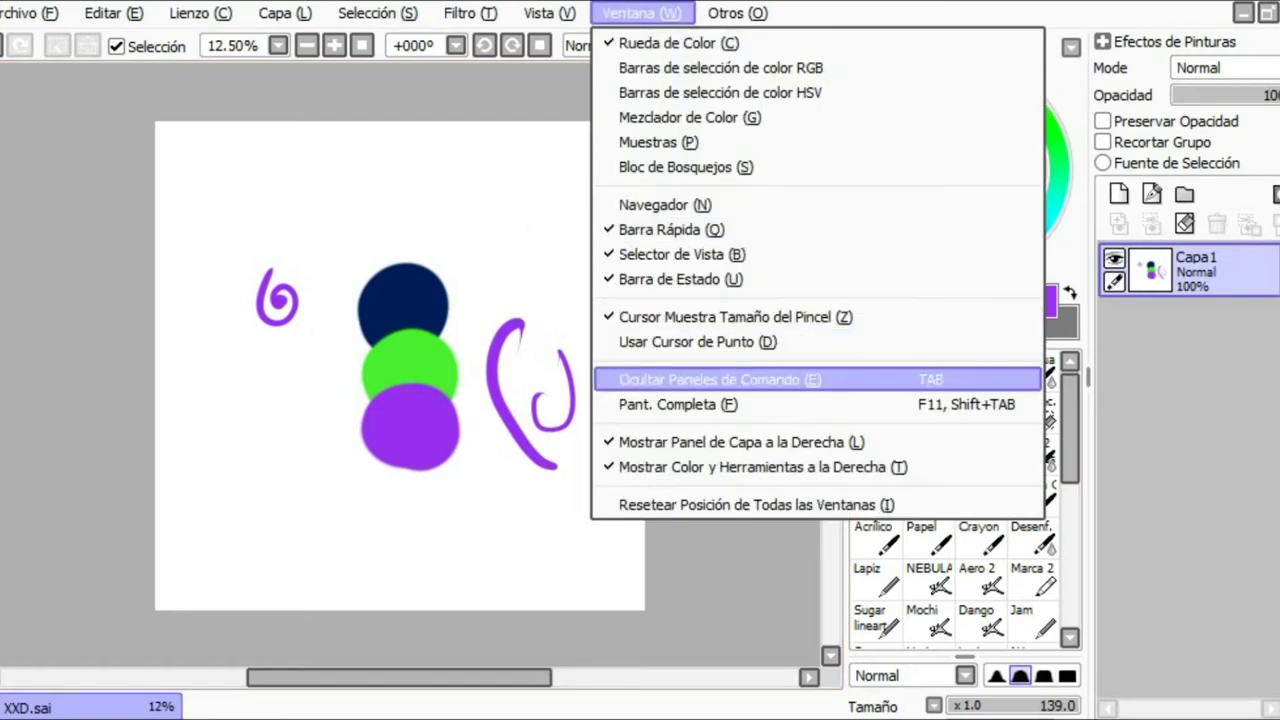
{"action": "left_click", "coordinate": [735, 317]}
{"action": "left_click_drag", "start_coordinate": [530, 249], "coordinate": [517, 248]}
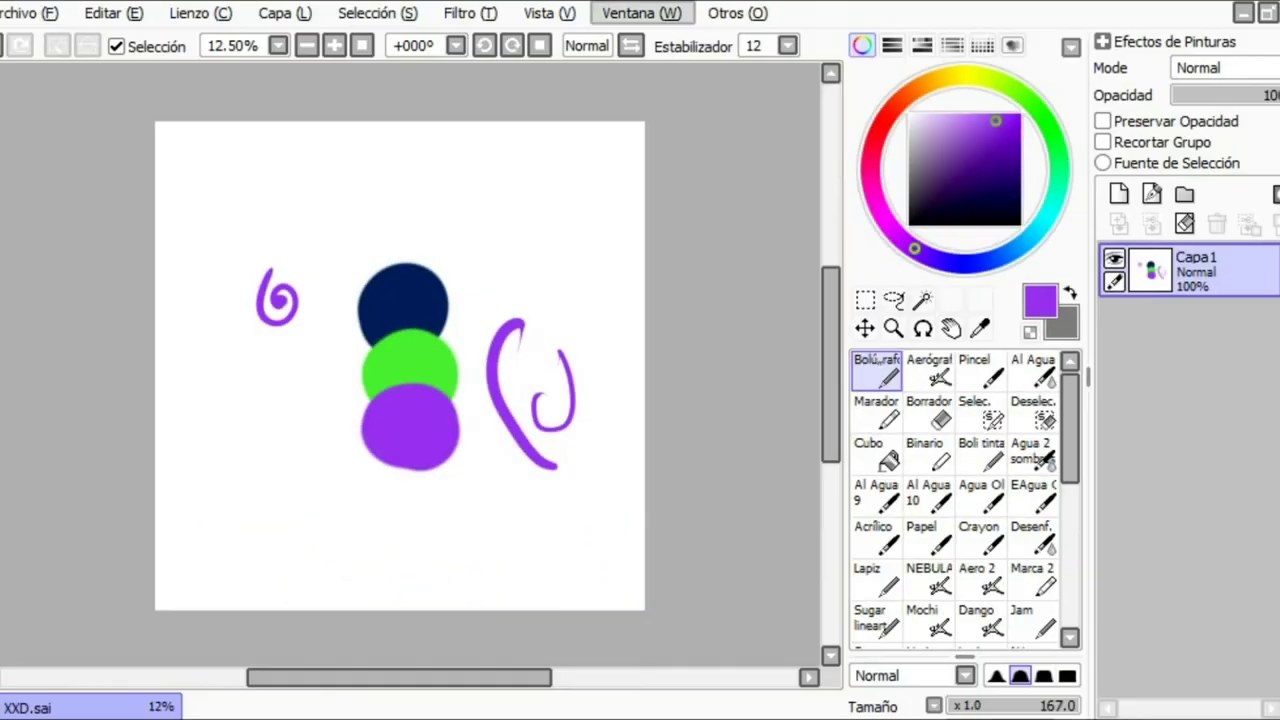
{"action": "left_click", "coordinate": [641, 13]}
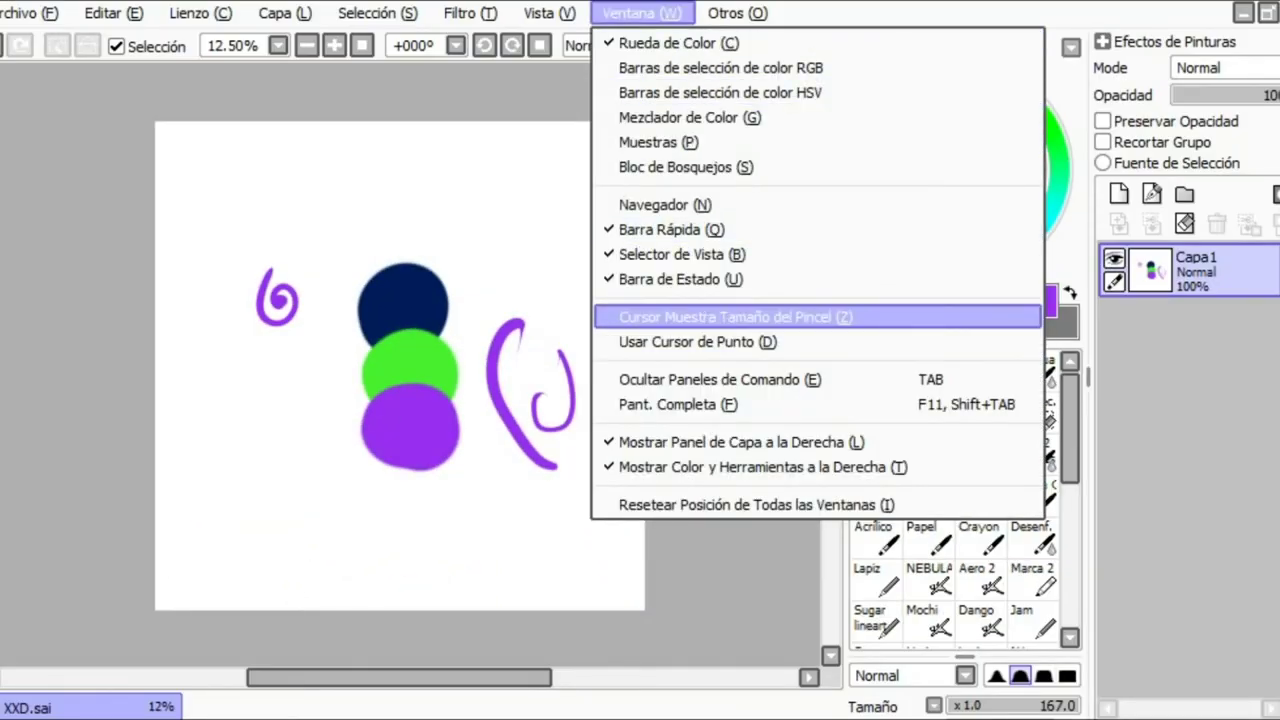
{"action": "left_click", "coordinate": [748, 318]}
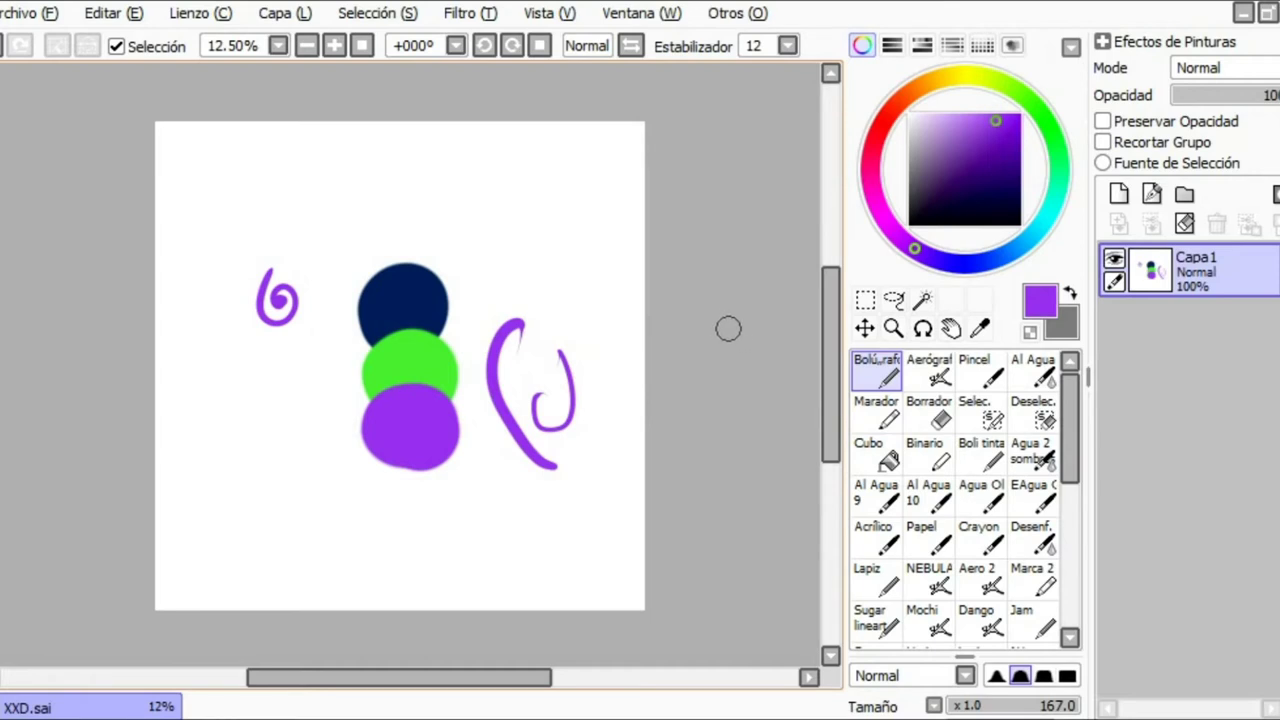
{"action": "key", "text": "End"}
{"action": "key", "text": "End"}
{"action": "key", "text": "Delete"}
{"action": "key", "text": "Delete"}
Enable the dot cursor and draw freehand purple spirals and curves around the three coloured circles with the pen
{"action": "left_click", "coordinate": [640, 13]}
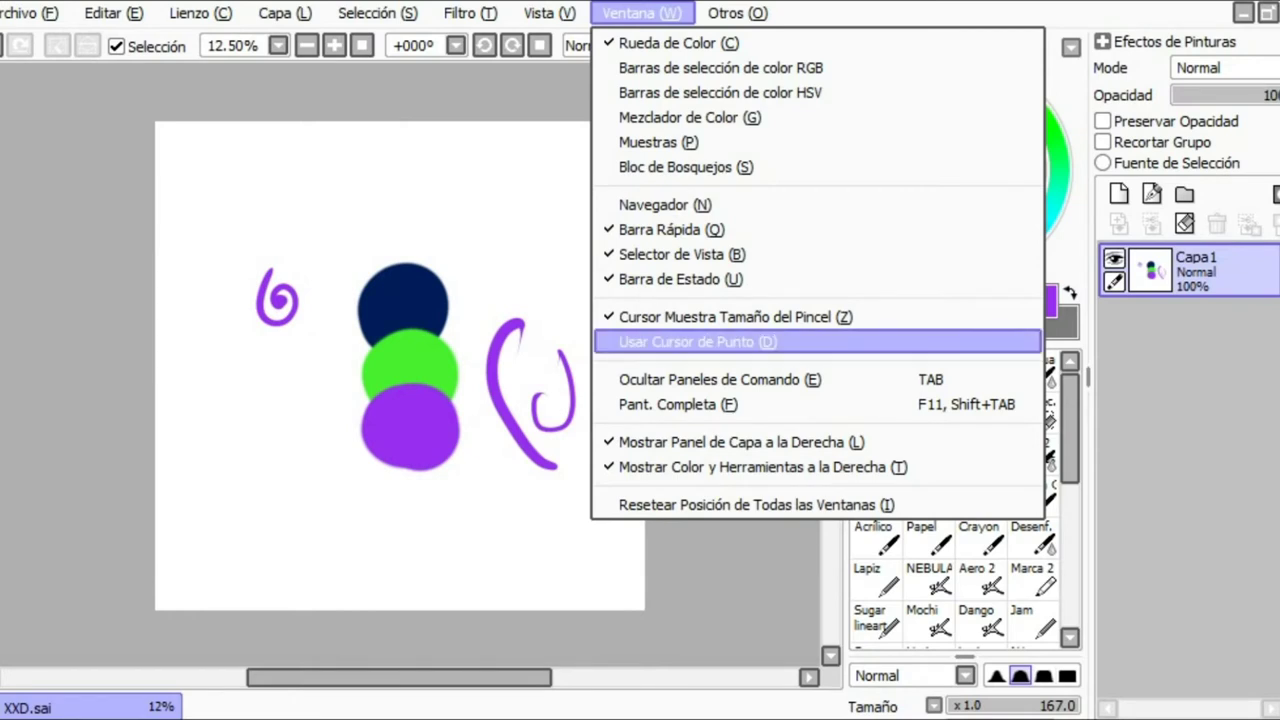
{"action": "left_click", "coordinate": [750, 342]}
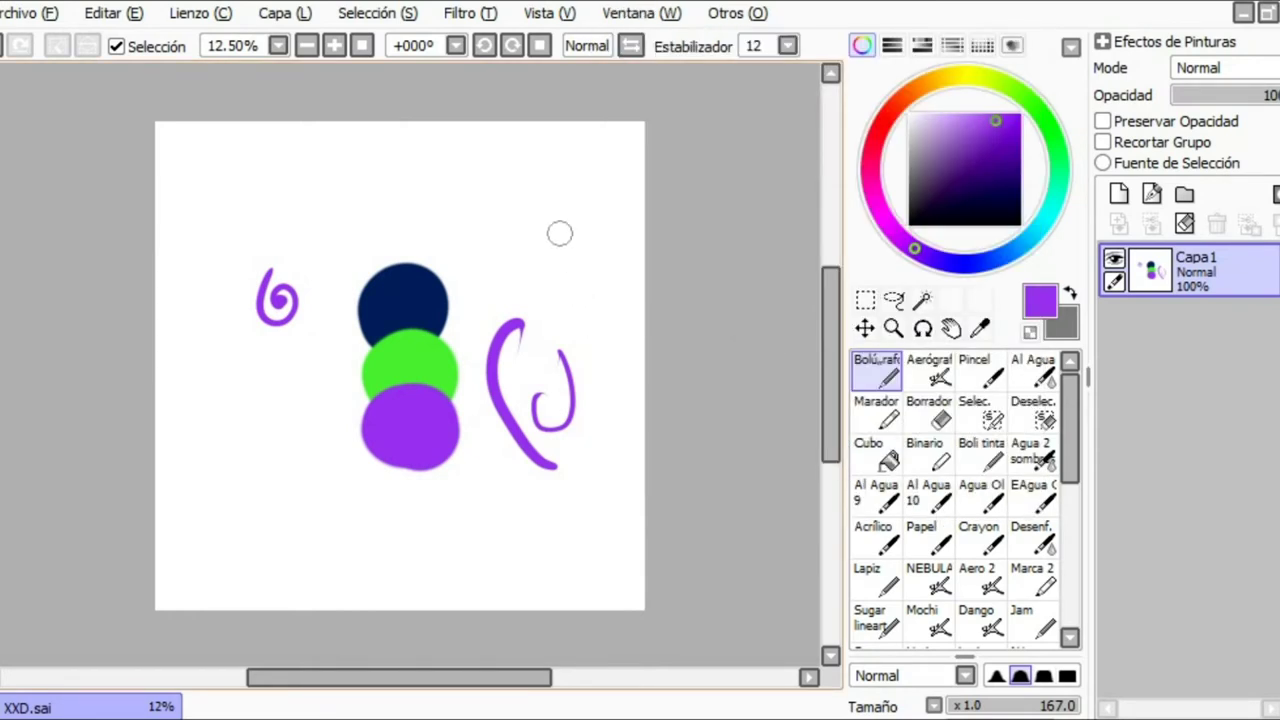
{"action": "mouse_move", "coordinate": [491, 162]}
{"action": "left_mouse_down"}
{"action": "mouse_move", "coordinate": [499, 263]}
{"action": "mouse_move", "coordinate": [584, 251]}
{"action": "mouse_move", "coordinate": [548, 168]}
{"action": "mouse_move", "coordinate": [509, 242]}
{"action": "mouse_move", "coordinate": [538, 214]}
{"action": "left_mouse_up"}
{"action": "mouse_move", "coordinate": [621, 279]}
{"action": "left_mouse_down"}
{"action": "mouse_move", "coordinate": [606, 383]}
{"action": "mouse_move", "coordinate": [558, 320]}
{"action": "left_mouse_up"}
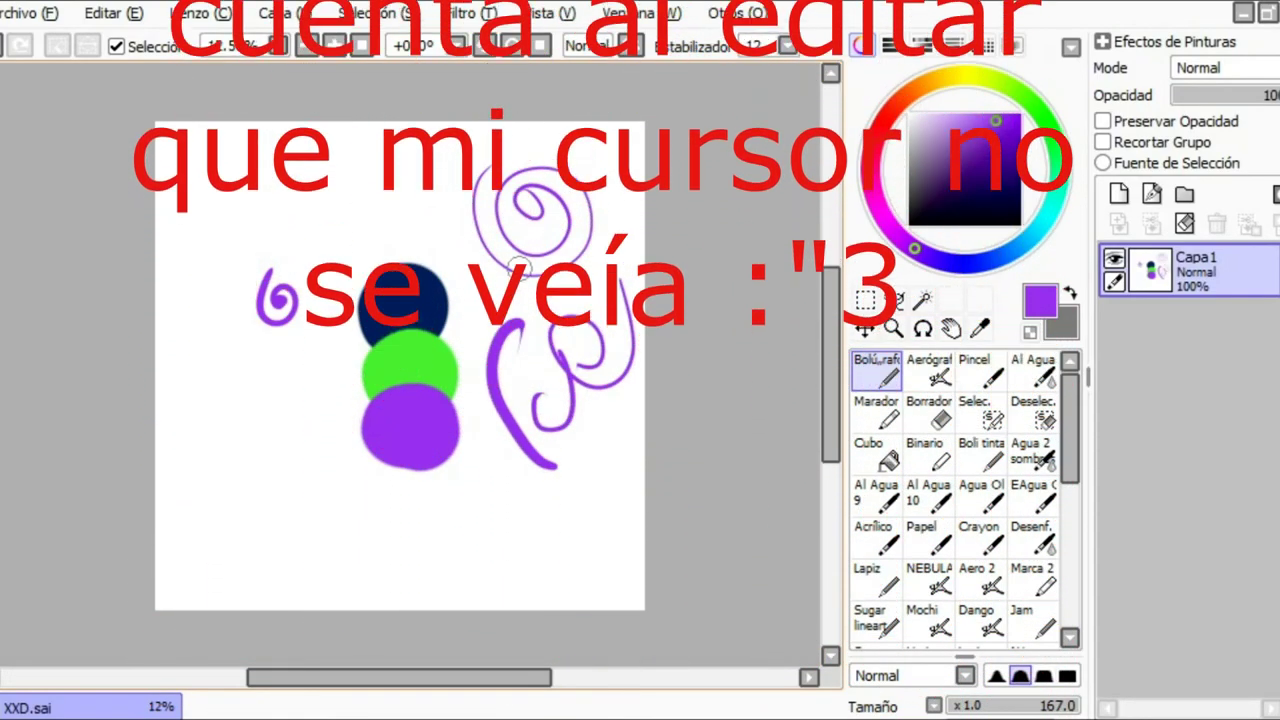
{"action": "mouse_move", "coordinate": [413, 159]}
{"action": "left_mouse_down"}
{"action": "mouse_move", "coordinate": [334, 254]}
{"action": "mouse_move", "coordinate": [415, 177]}
{"action": "mouse_move", "coordinate": [370, 215]}
{"action": "left_mouse_up"}
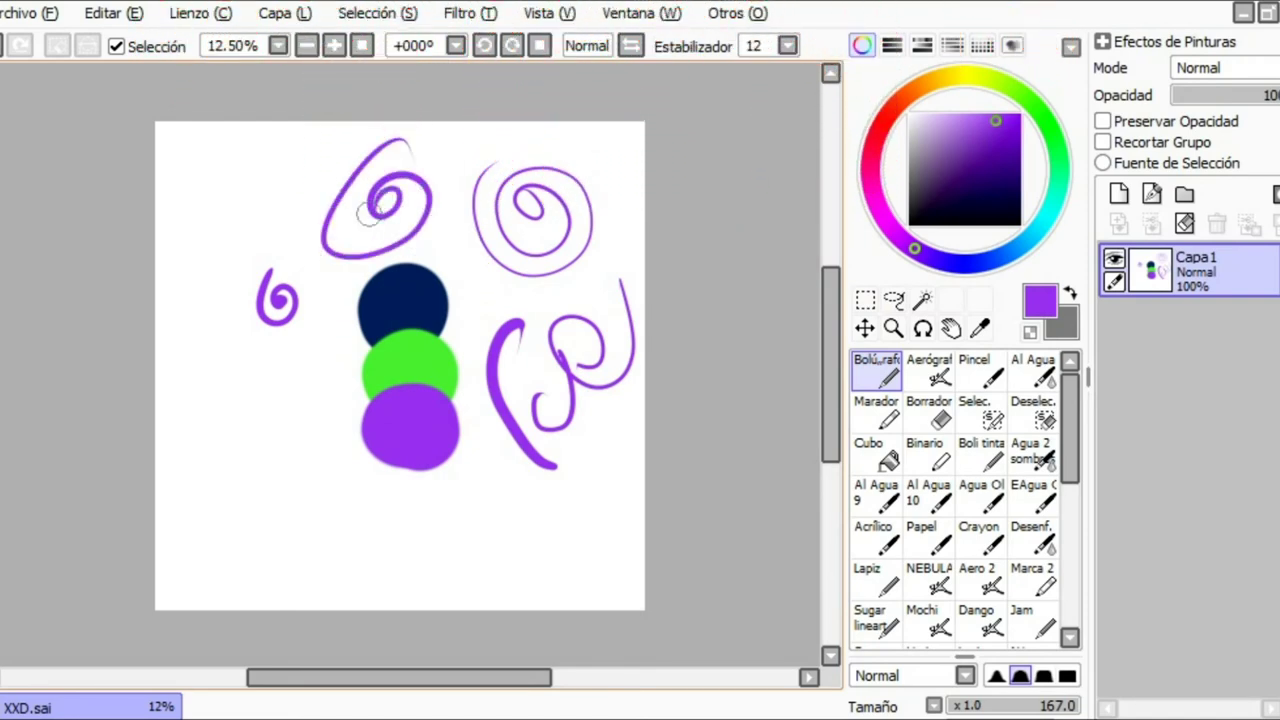
{"action": "mouse_move", "coordinate": [298, 320]}
{"action": "left_mouse_down"}
{"action": "mouse_move", "coordinate": [295, 538]}
{"action": "mouse_move", "coordinate": [353, 593]}
{"action": "mouse_move", "coordinate": [456, 500]}
{"action": "mouse_move", "coordinate": [369, 504]}
{"action": "mouse_move", "coordinate": [410, 542]}
{"action": "mouse_move", "coordinate": [348, 540]}
{"action": "mouse_move", "coordinate": [346, 419]}
{"action": "mouse_move", "coordinate": [547, 599]}
{"action": "mouse_move", "coordinate": [545, 410]}
{"action": "left_mouse_up"}
{"action": "mouse_move", "coordinate": [463, 188]}
{"action": "left_mouse_down"}
{"action": "mouse_move", "coordinate": [460, 243]}
{"action": "mouse_move", "coordinate": [505, 307]}
{"action": "mouse_move", "coordinate": [529, 318]}
{"action": "mouse_move", "coordinate": [560, 307]}
{"action": "mouse_move", "coordinate": [546, 311]}
{"action": "mouse_move", "coordinate": [585, 265]}
{"action": "left_mouse_up"}
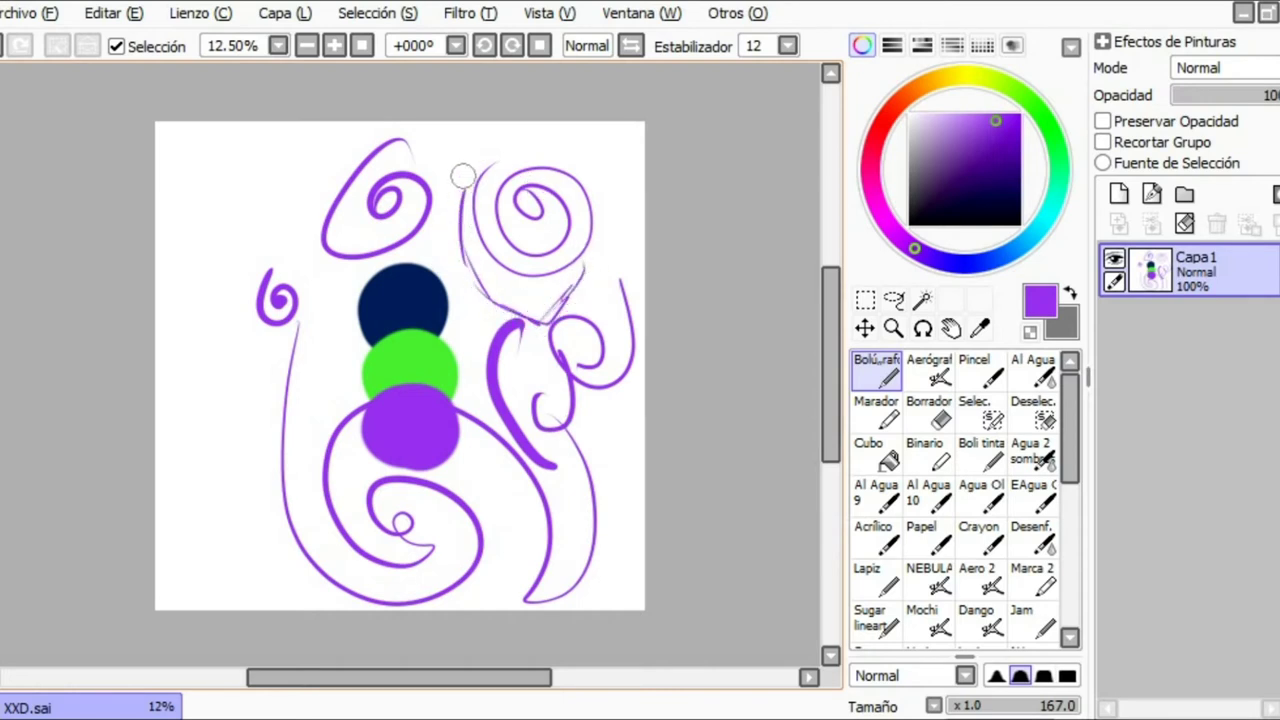
{"action": "mouse_move", "coordinate": [463, 175]}
{"action": "left_mouse_down"}
{"action": "mouse_move", "coordinate": [533, 137]}
{"action": "mouse_move", "coordinate": [508, 141]}
{"action": "mouse_move", "coordinate": [581, 164]}
{"action": "mouse_move", "coordinate": [605, 222]}
{"action": "left_mouse_up"}
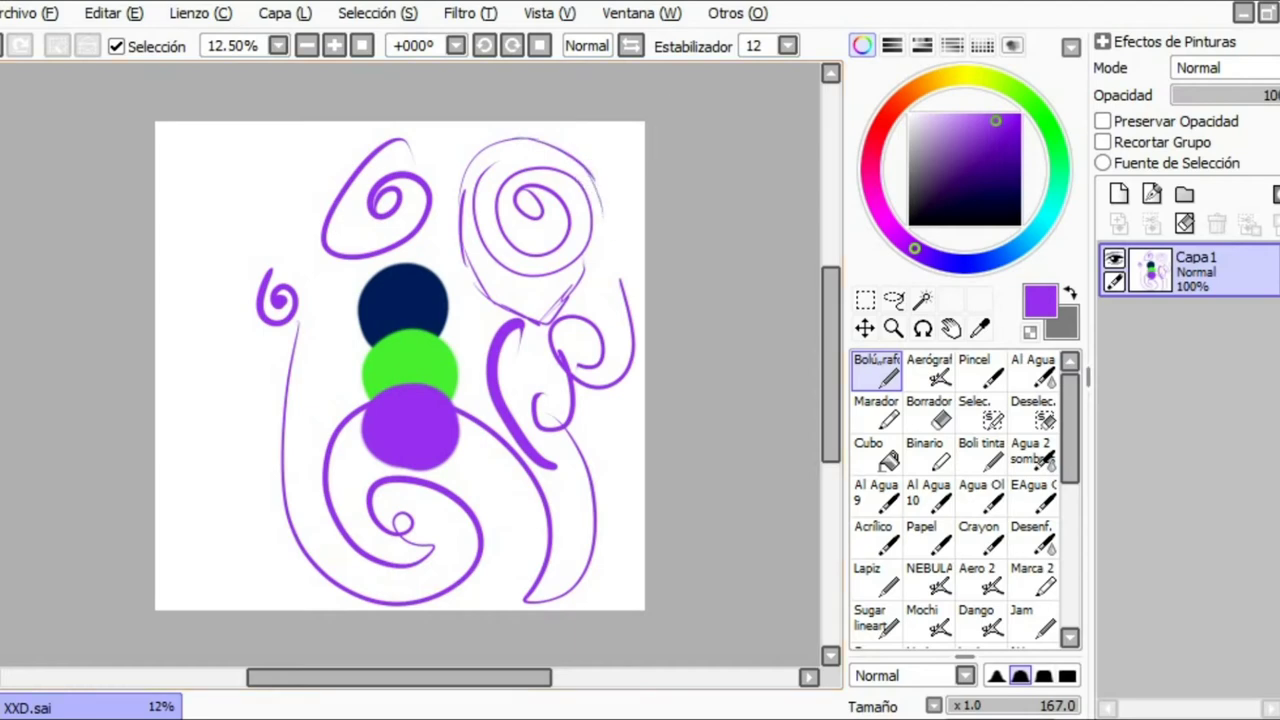
Disable the dot cursor, and switch the workspace to full screen and back to the normal view
{"action": "left_click", "coordinate": [641, 13]}
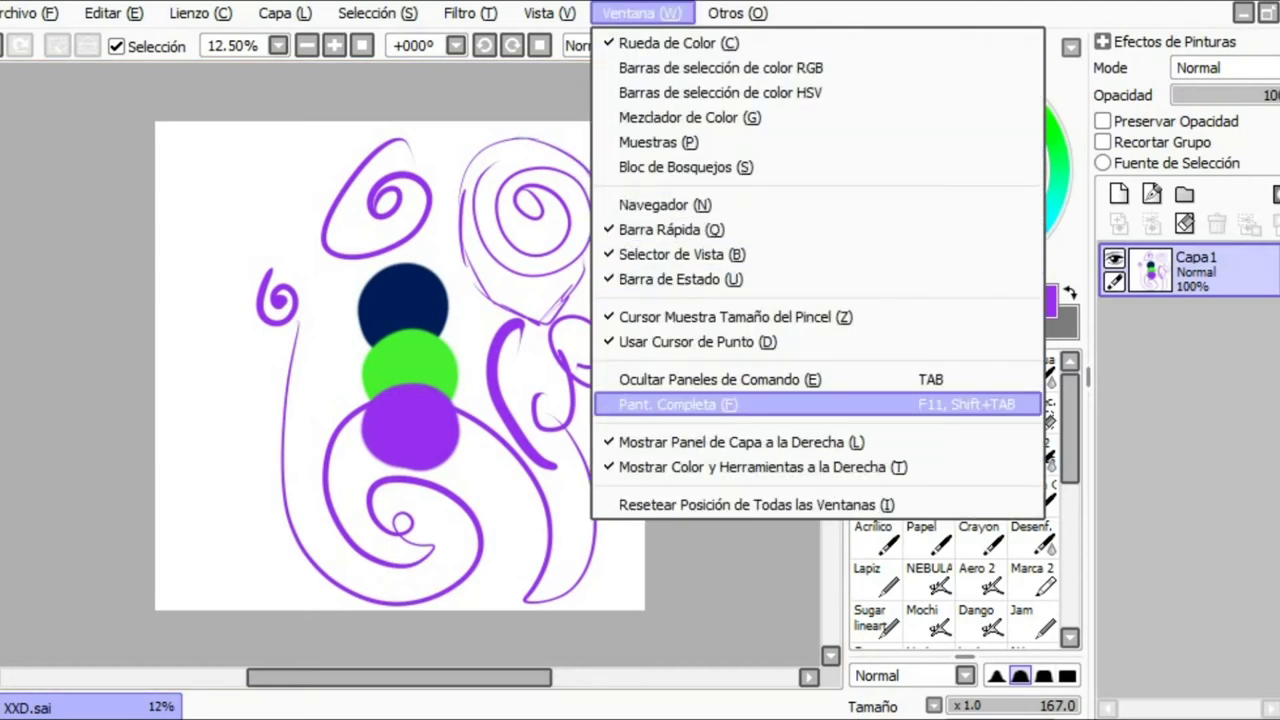
{"action": "left_click", "coordinate": [766, 341]}
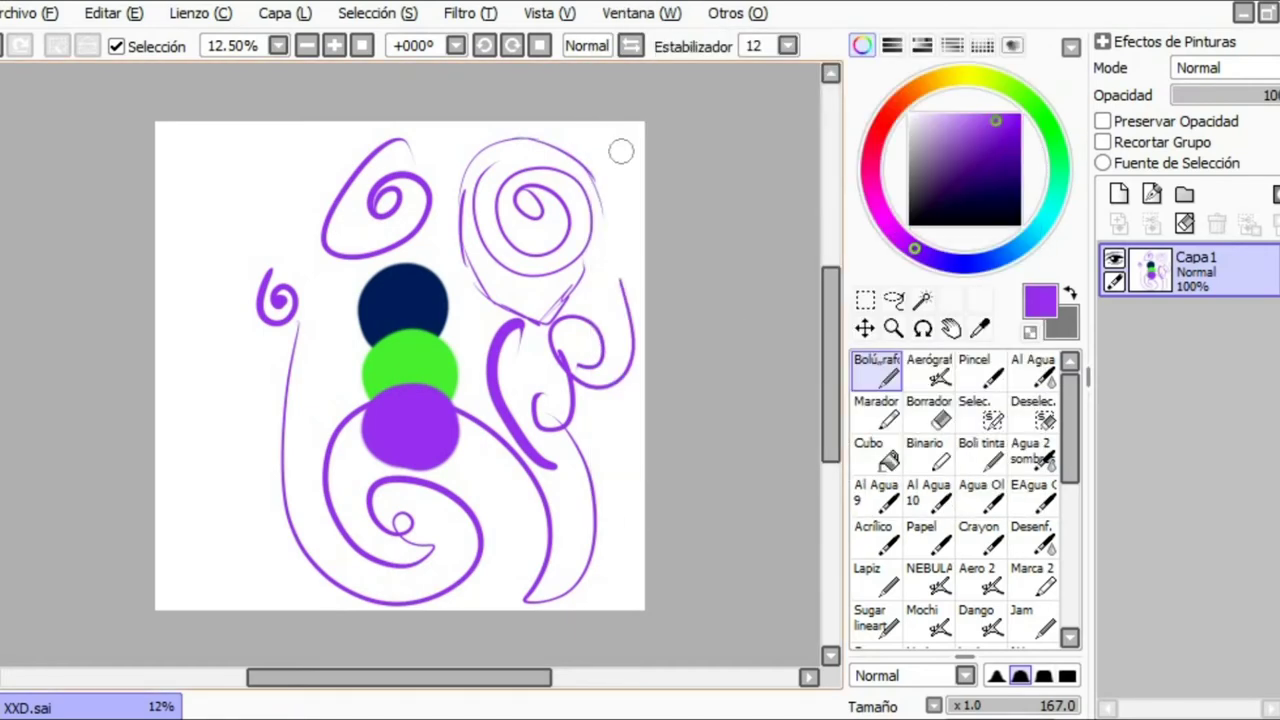
{"action": "left_click", "coordinate": [641, 13]}
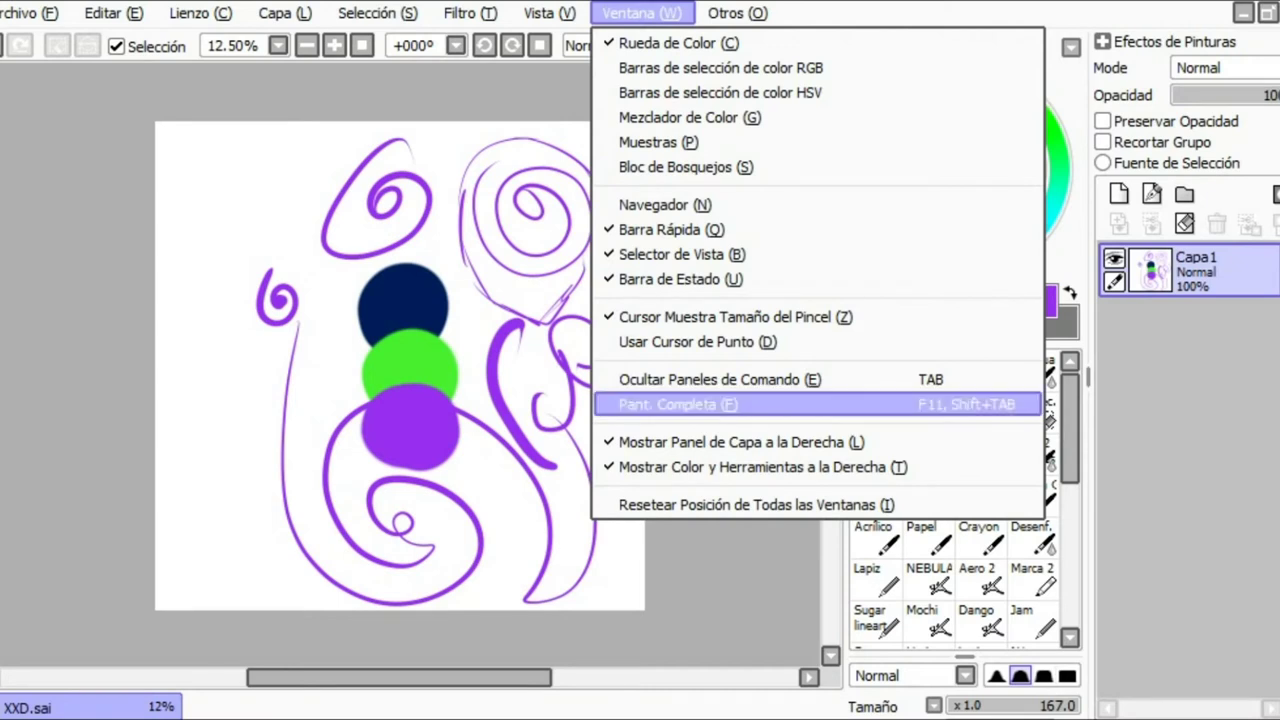
{"action": "left_click", "coordinate": [680, 404]}
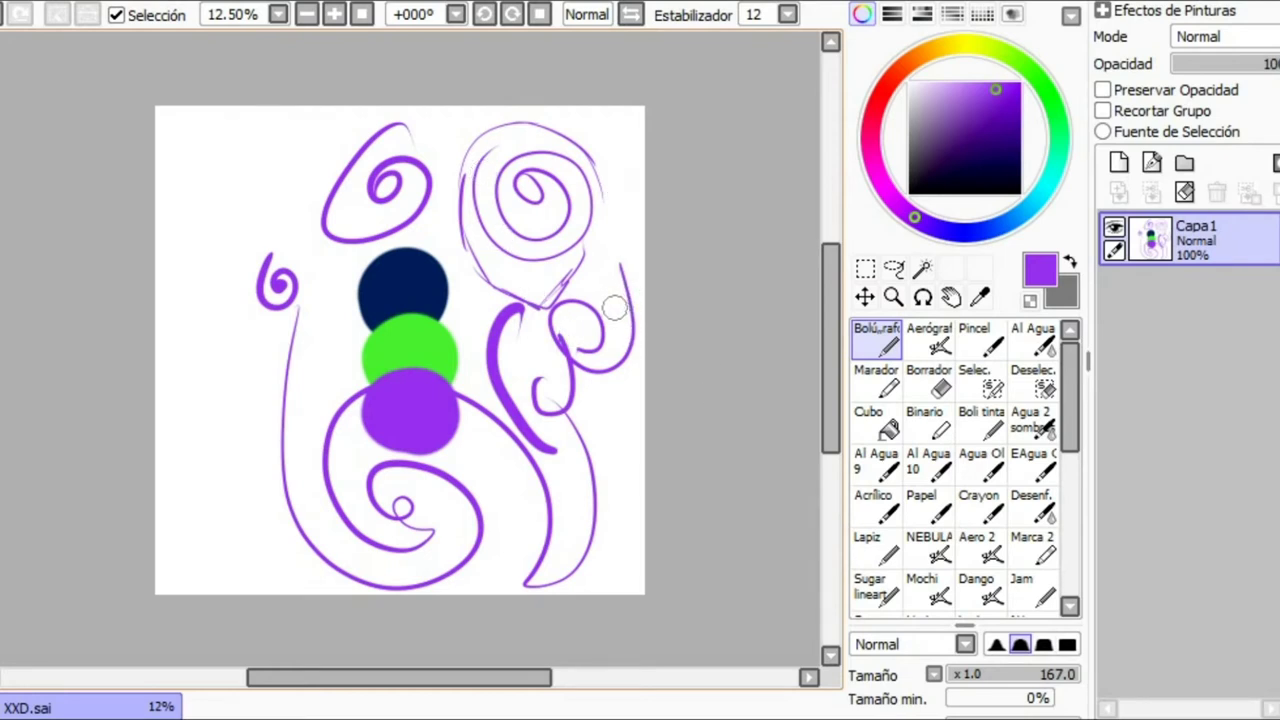
{"action": "key", "text": "F11"}
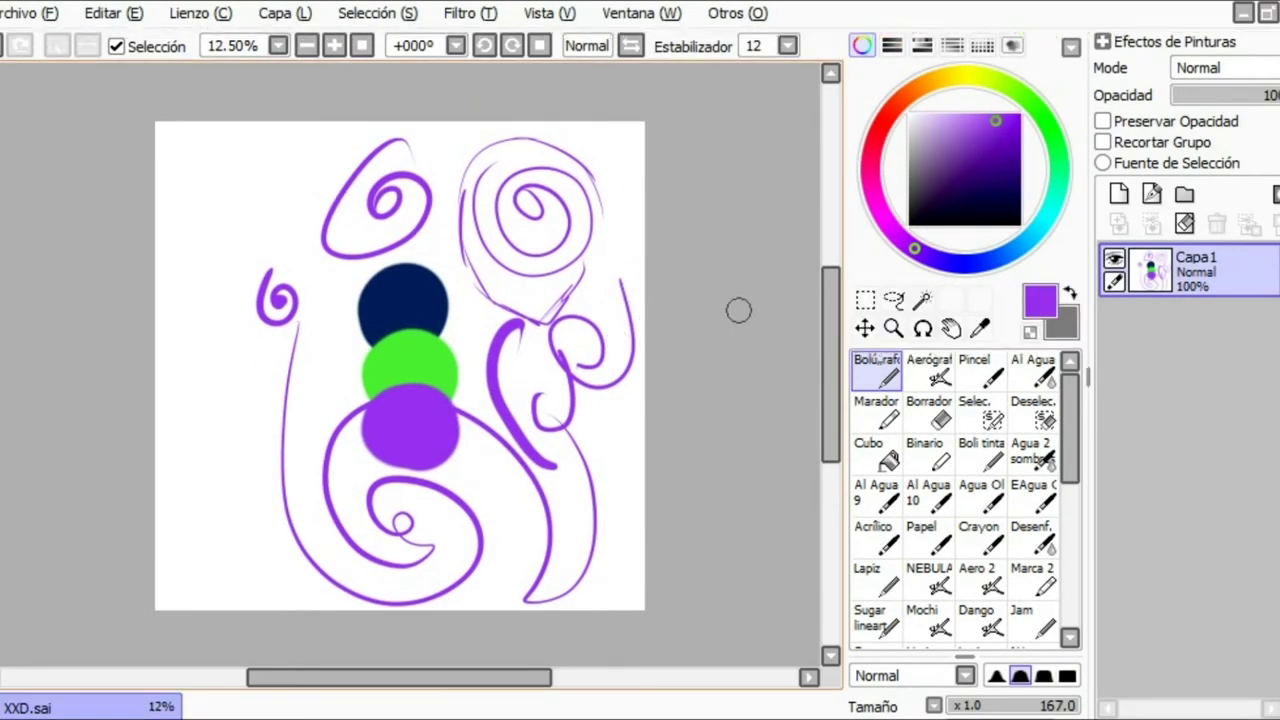
Hide all command panels and restore them, then reset the position of all windows
{"action": "left_click", "coordinate": [641, 13]}
{"action": "left_click", "coordinate": [641, 13]}
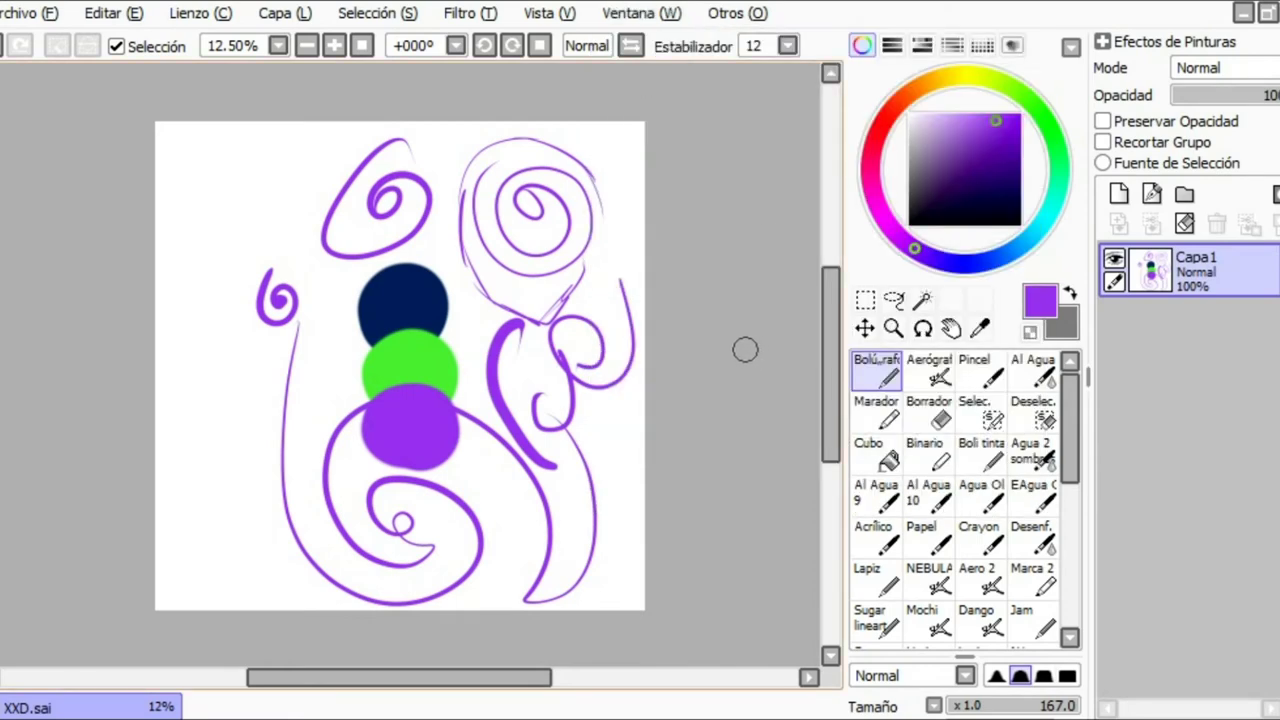
{"action": "key", "text": "Tab"}
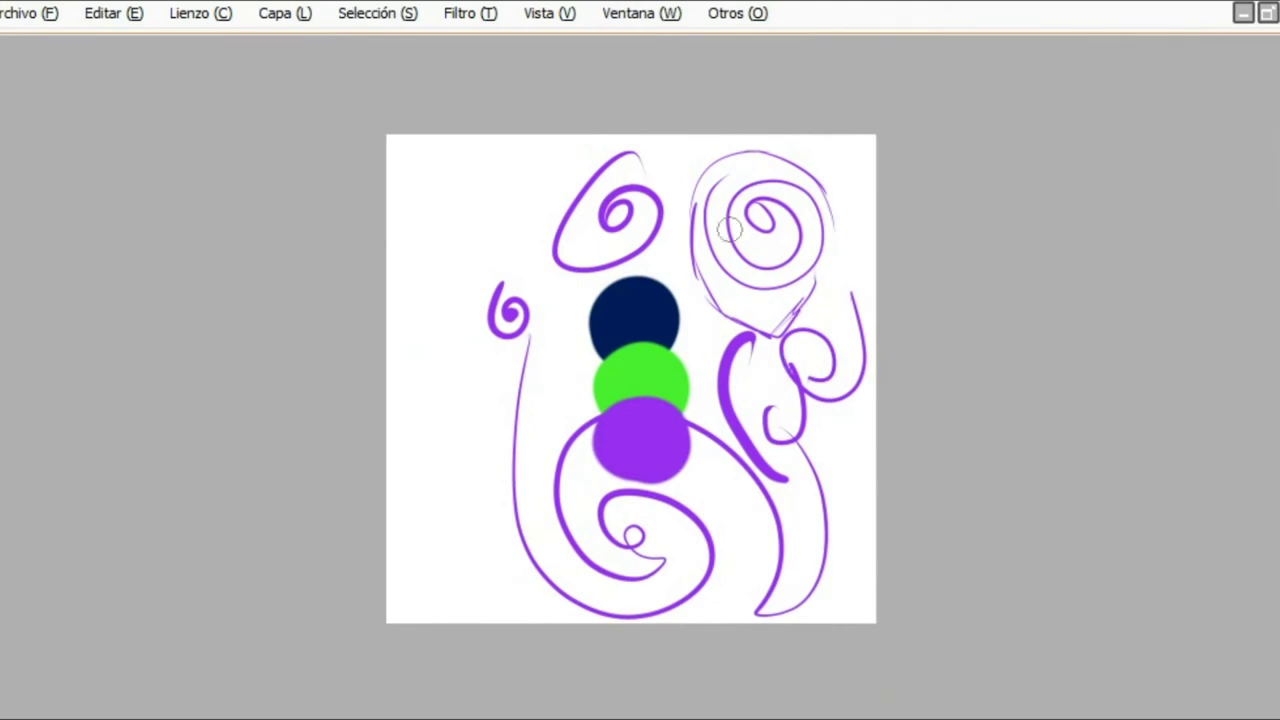
{"action": "key", "text": "Tab"}
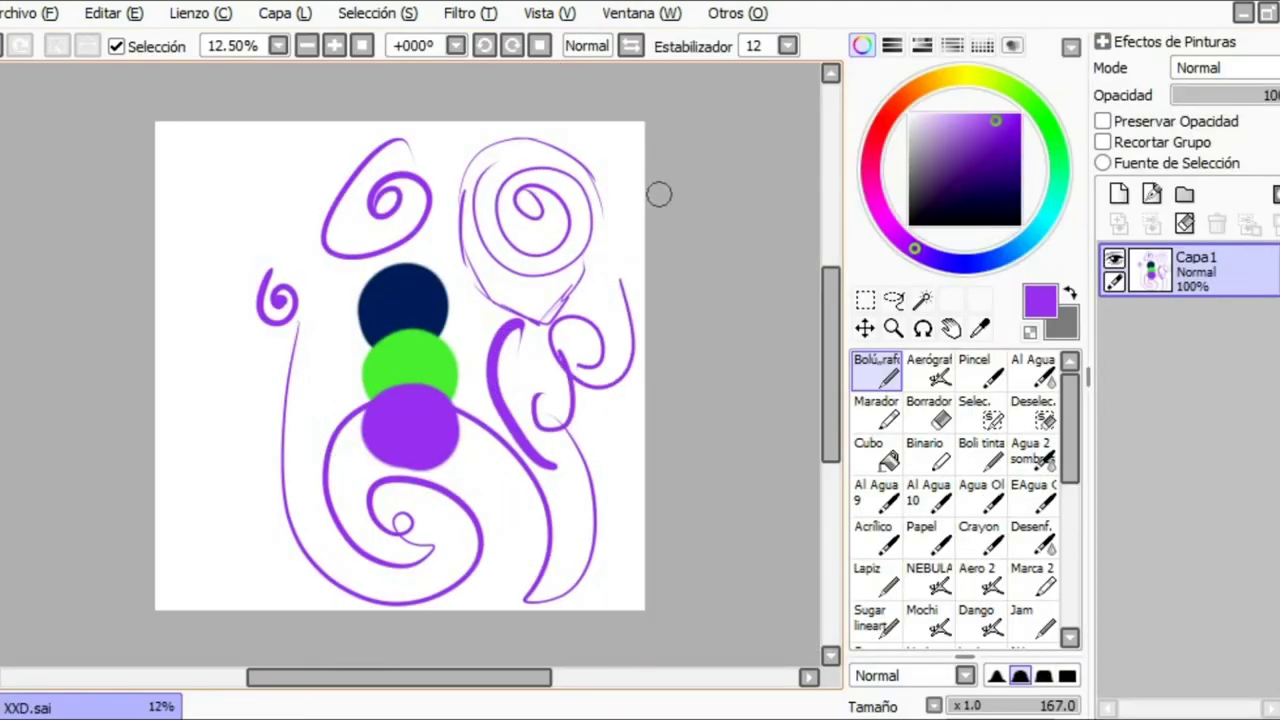
{"action": "left_click", "coordinate": [641, 13]}
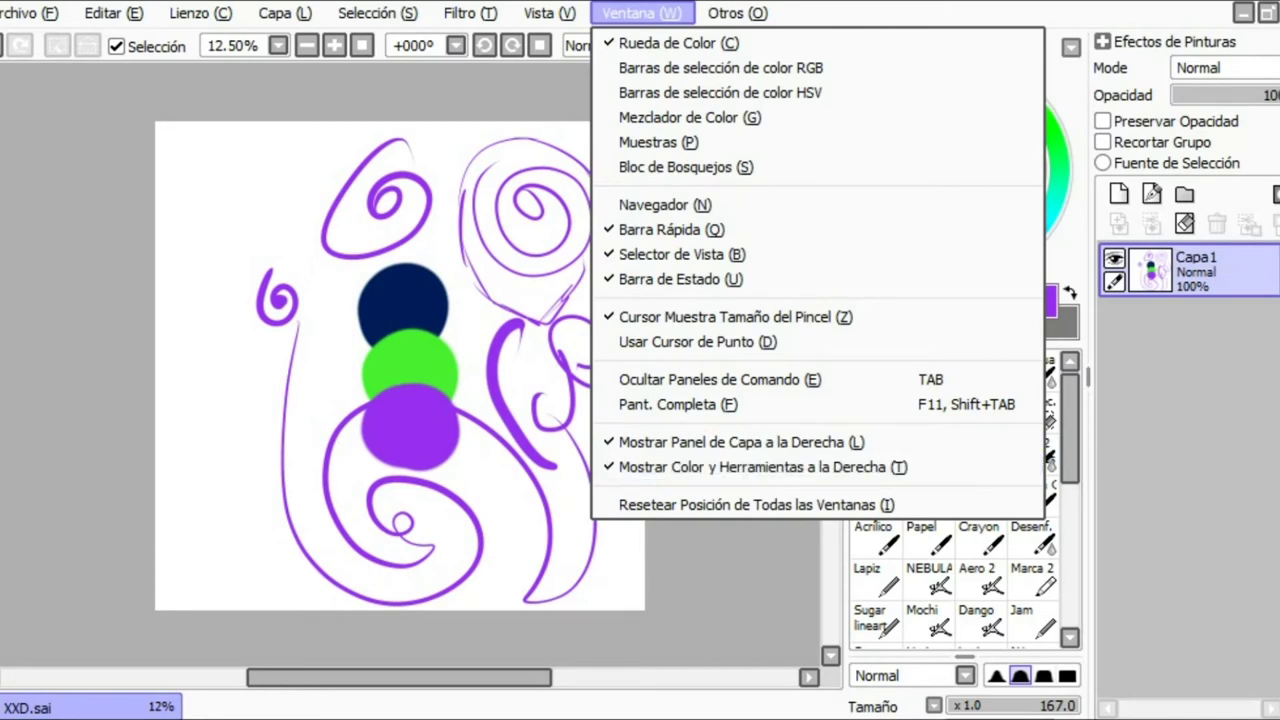
{"action": "key", "text": "Return"}
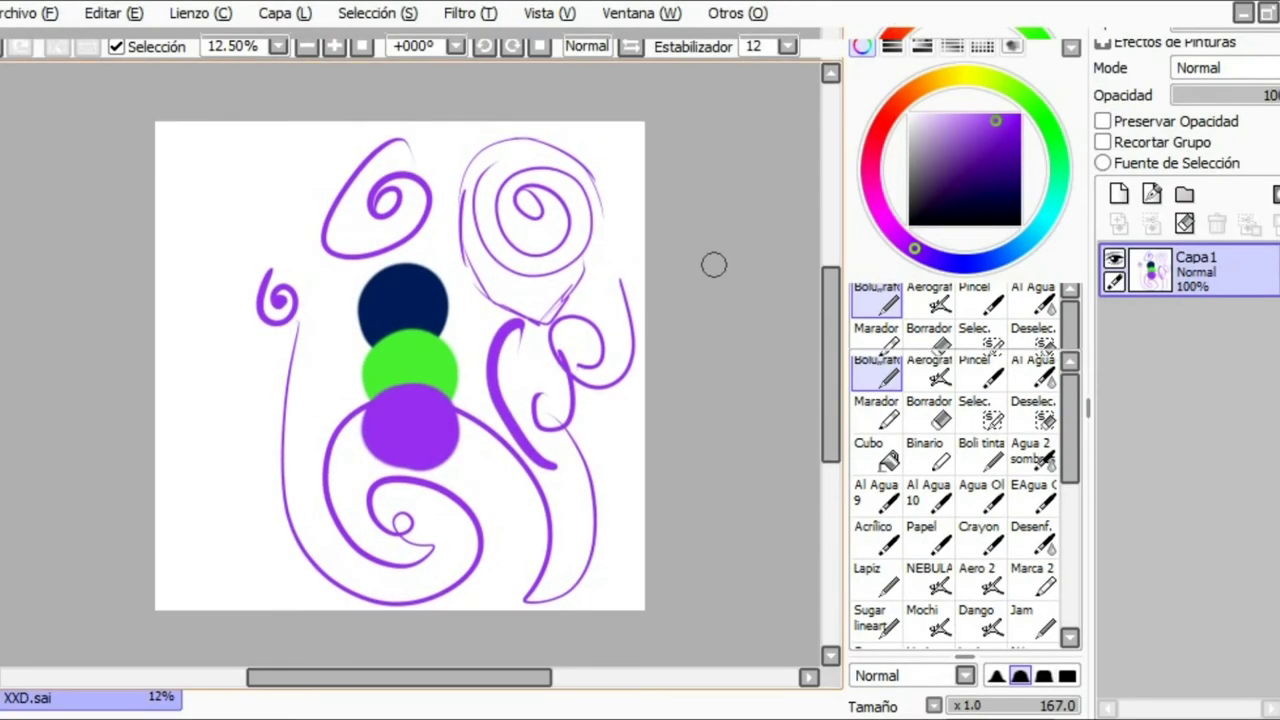
Open the keyboard shortcut settings and examine the assigned keys, including the view-rotation commands on X and Z
{"action": "left_click", "coordinate": [738, 13]}
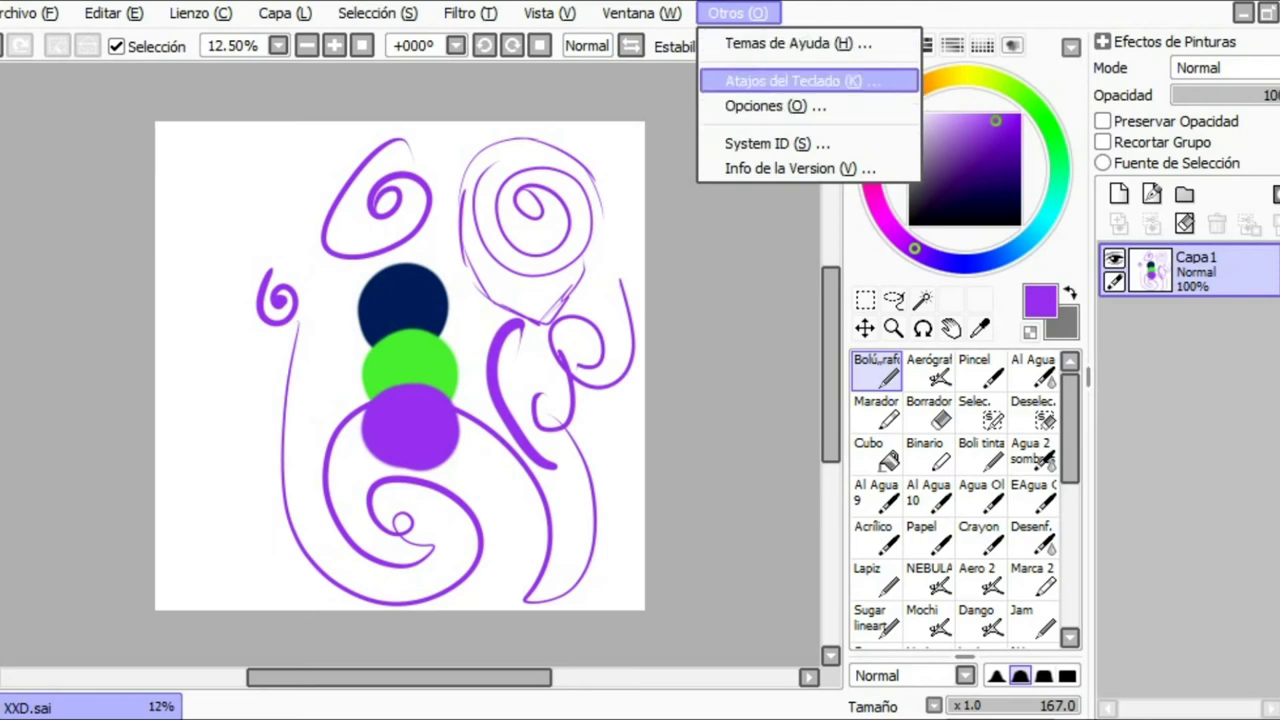
{"action": "left_click", "coordinate": [803, 81]}
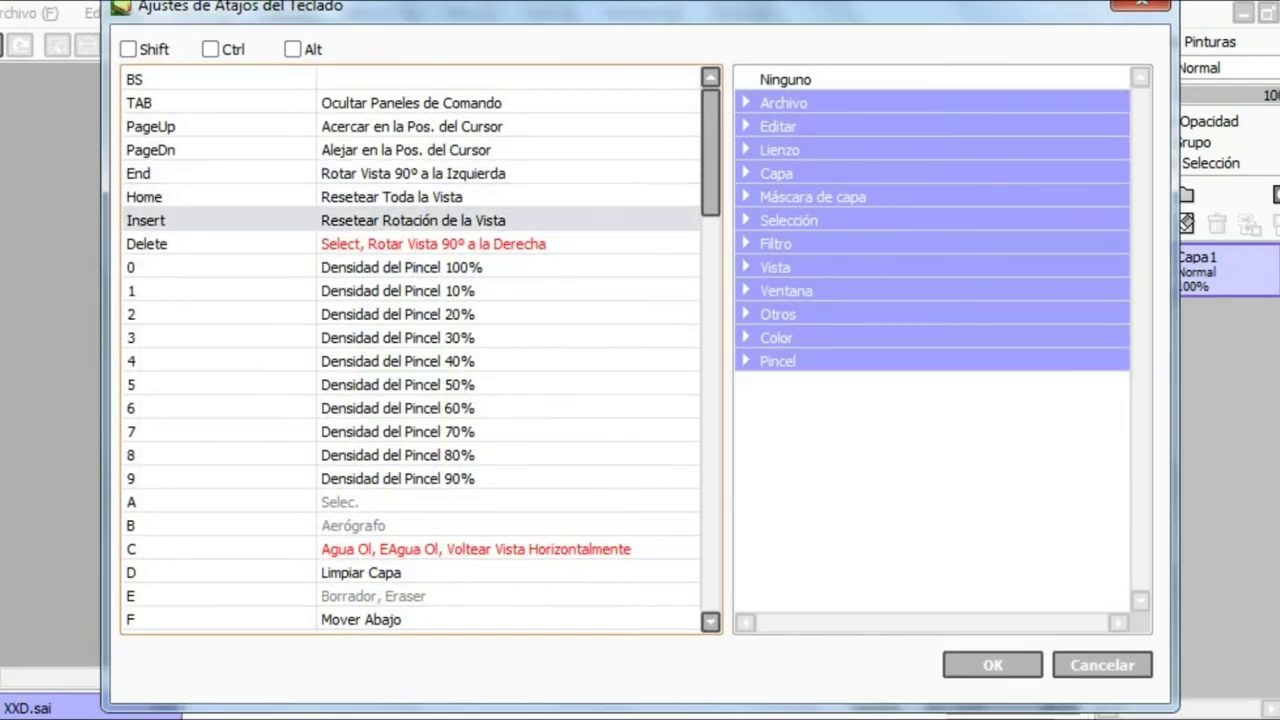
{"action": "mouse_move", "coordinate": [710, 170]}
{"action": "left_mouse_down"}
{"action": "mouse_move", "coordinate": [710, 564]}
{"action": "mouse_move", "coordinate": [710, 152]}
{"action": "left_mouse_up"}
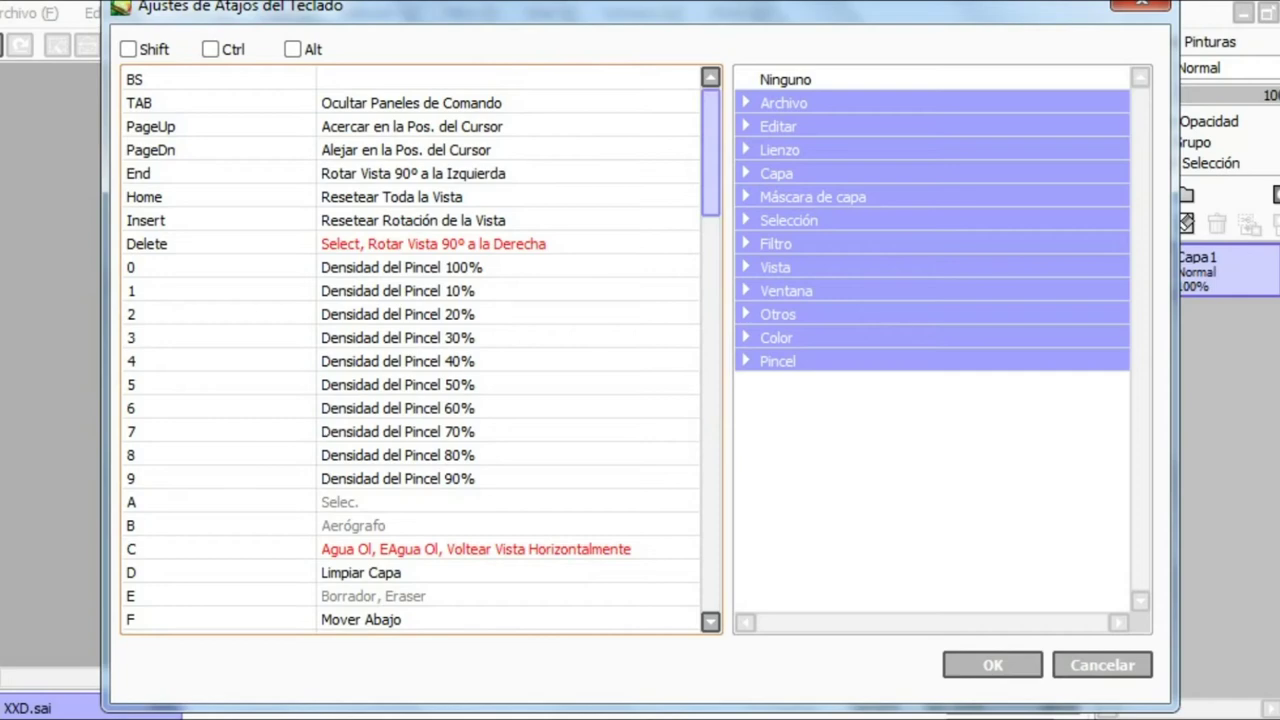
{"action": "left_click_drag", "start_coordinate": [710, 152], "coordinate": [710, 314]}
{"action": "scroll", "coordinate": [420, 350], "scroll_direction": "down", "scroll_amount": 6}
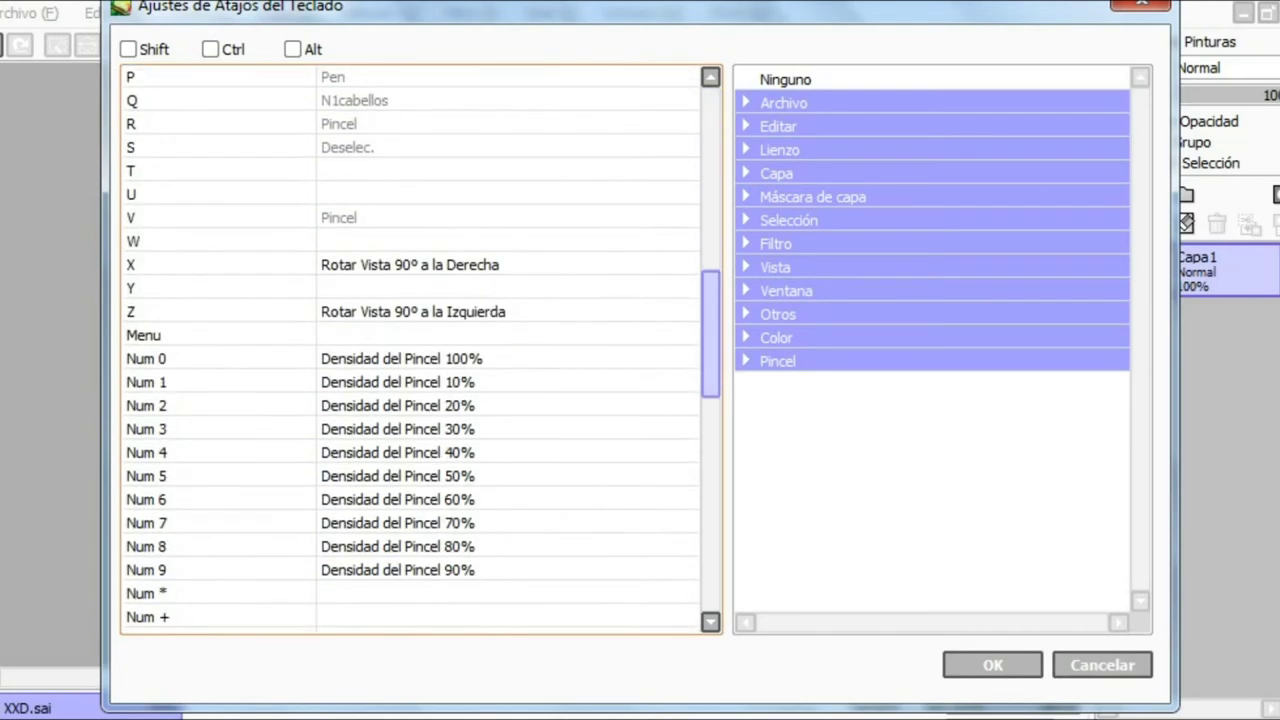
{"action": "scroll", "coordinate": [420, 350], "scroll_direction": "down", "scroll_amount": 1}
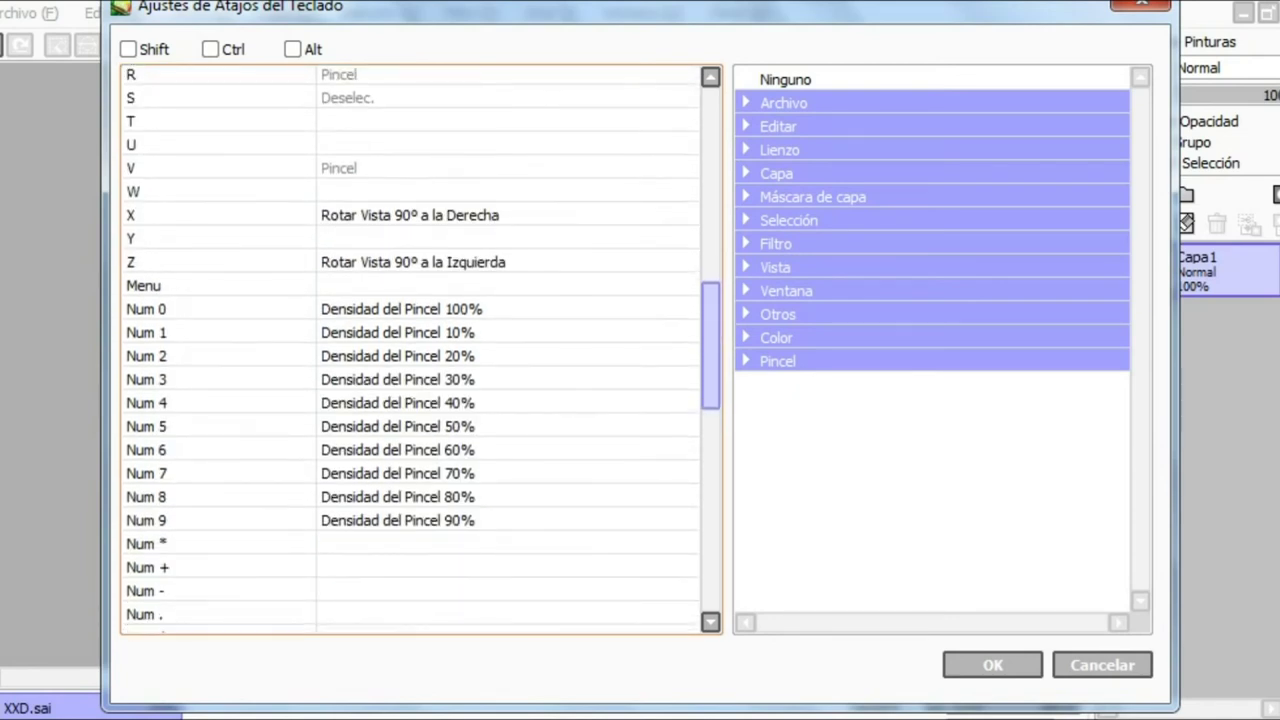
{"action": "scroll", "coordinate": [420, 350], "scroll_direction": "up", "scroll_amount": 2}
{"action": "left_click_drag", "start_coordinate": [711, 328], "coordinate": [711, 330]}
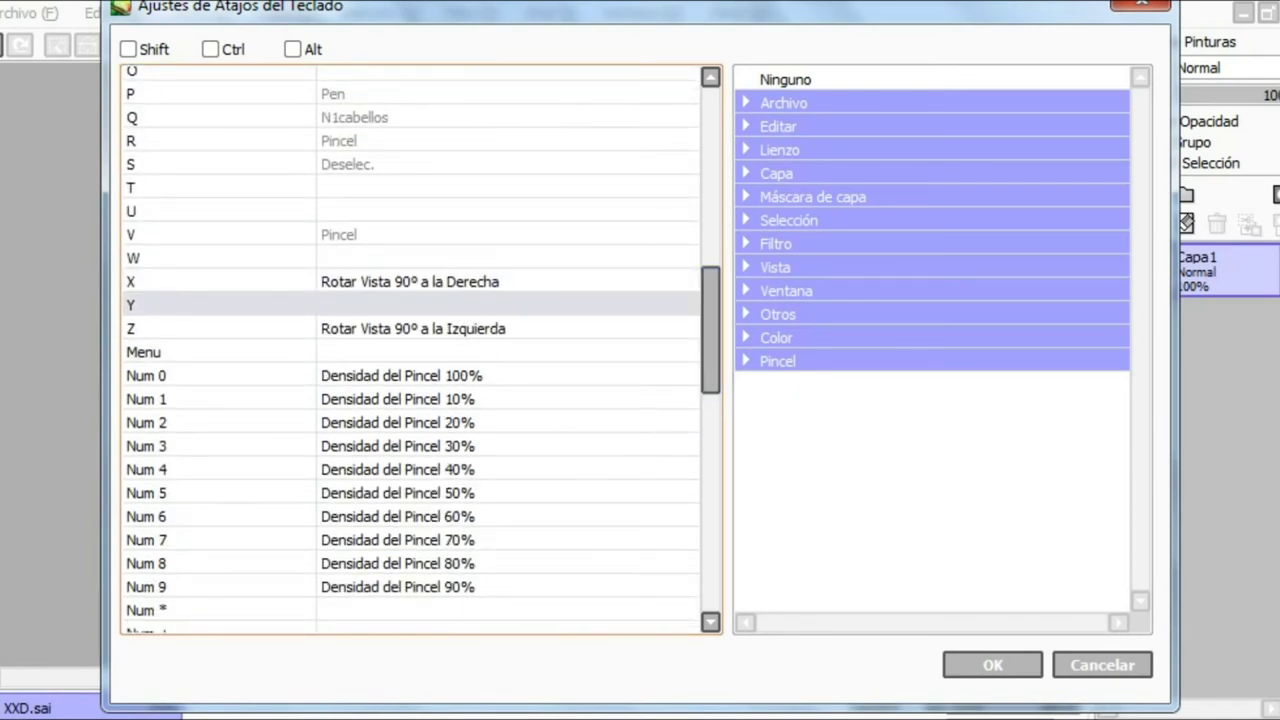
{"action": "left_click", "coordinate": [410, 282]}
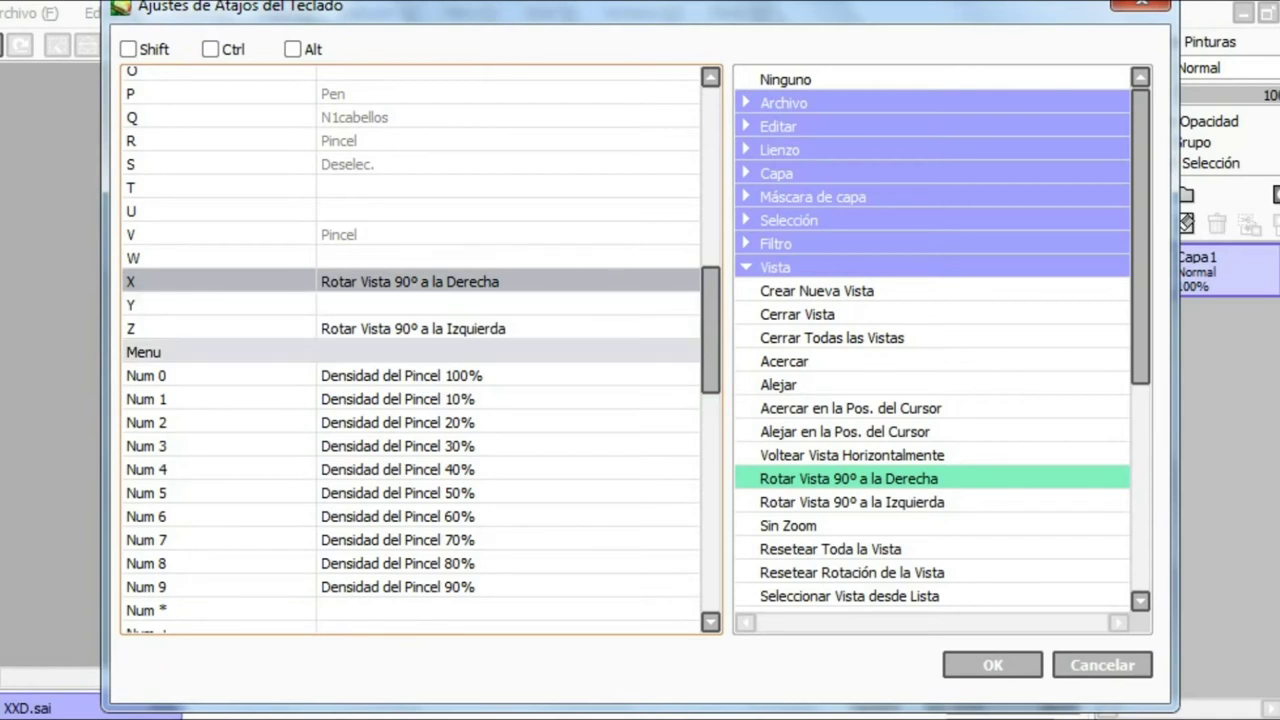
{"action": "left_click", "coordinate": [410, 329]}
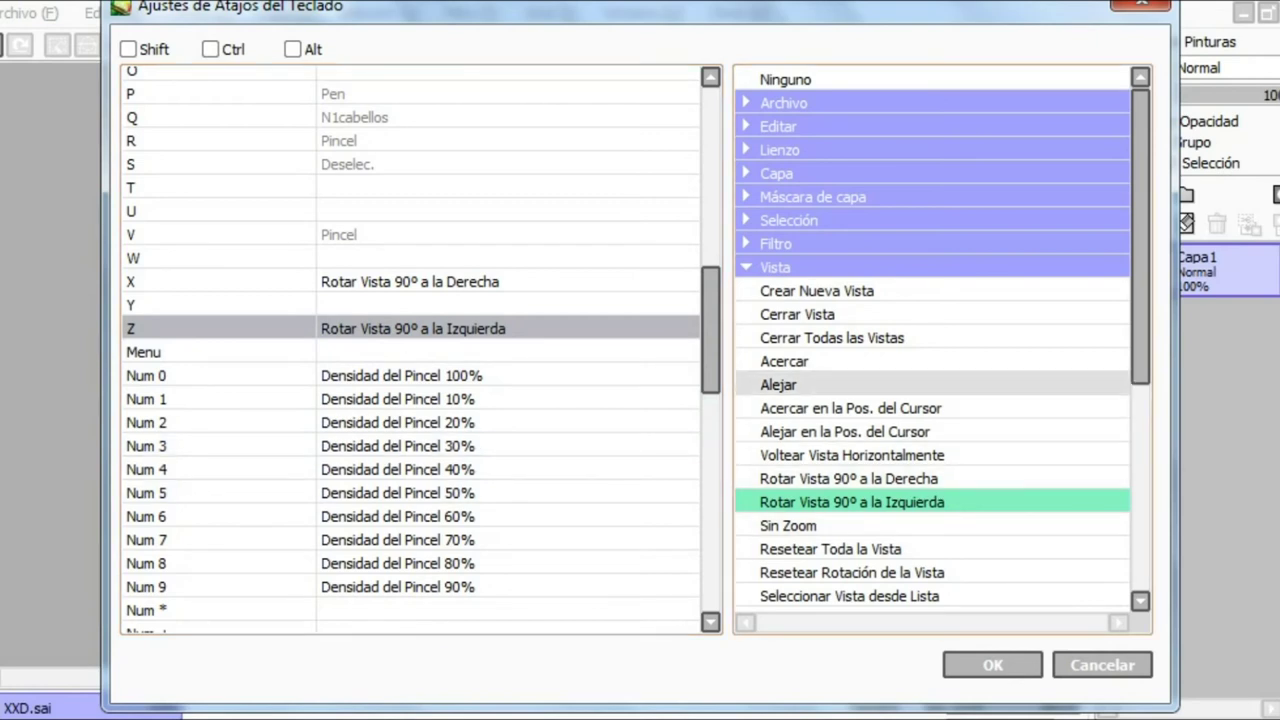
Assign the zoom-out command (Alejar) to the Y key and save the shortcut settings
{"action": "left_click", "coordinate": [410, 305]}
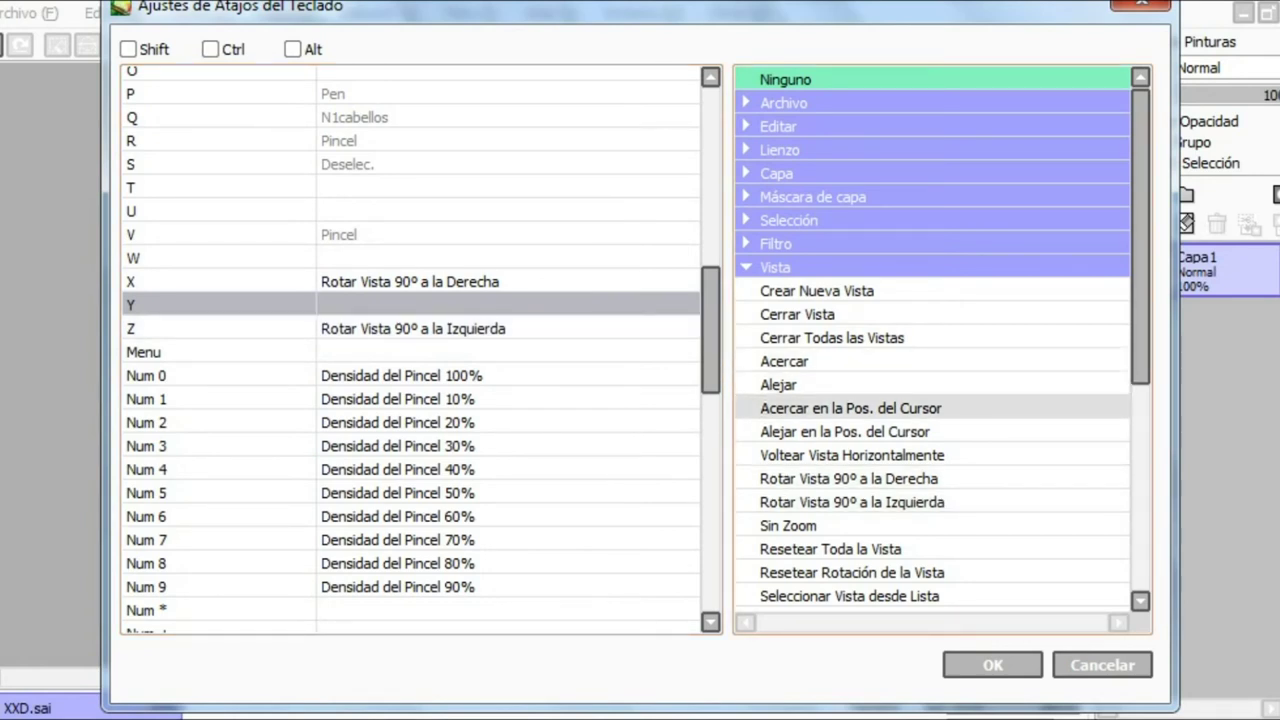
{"action": "left_click", "coordinate": [790, 384]}
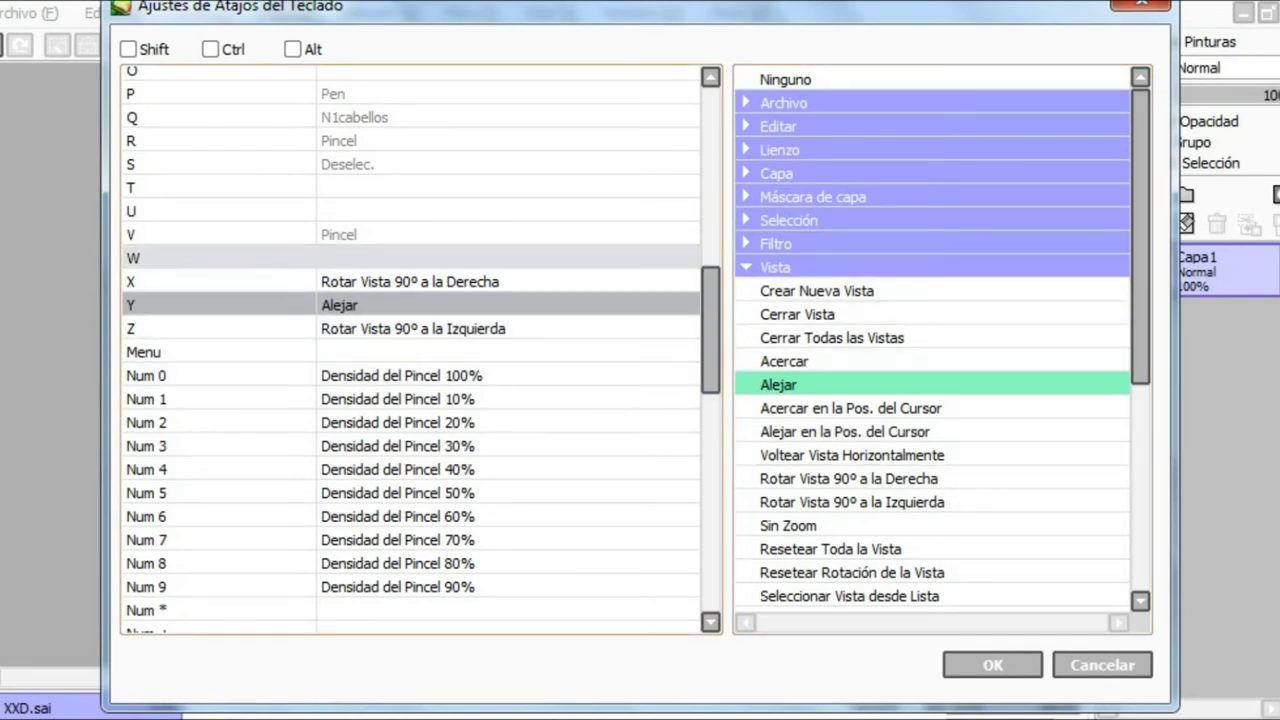
{"action": "left_click", "coordinate": [410, 258]}
{"action": "left_click", "coordinate": [200, 305]}
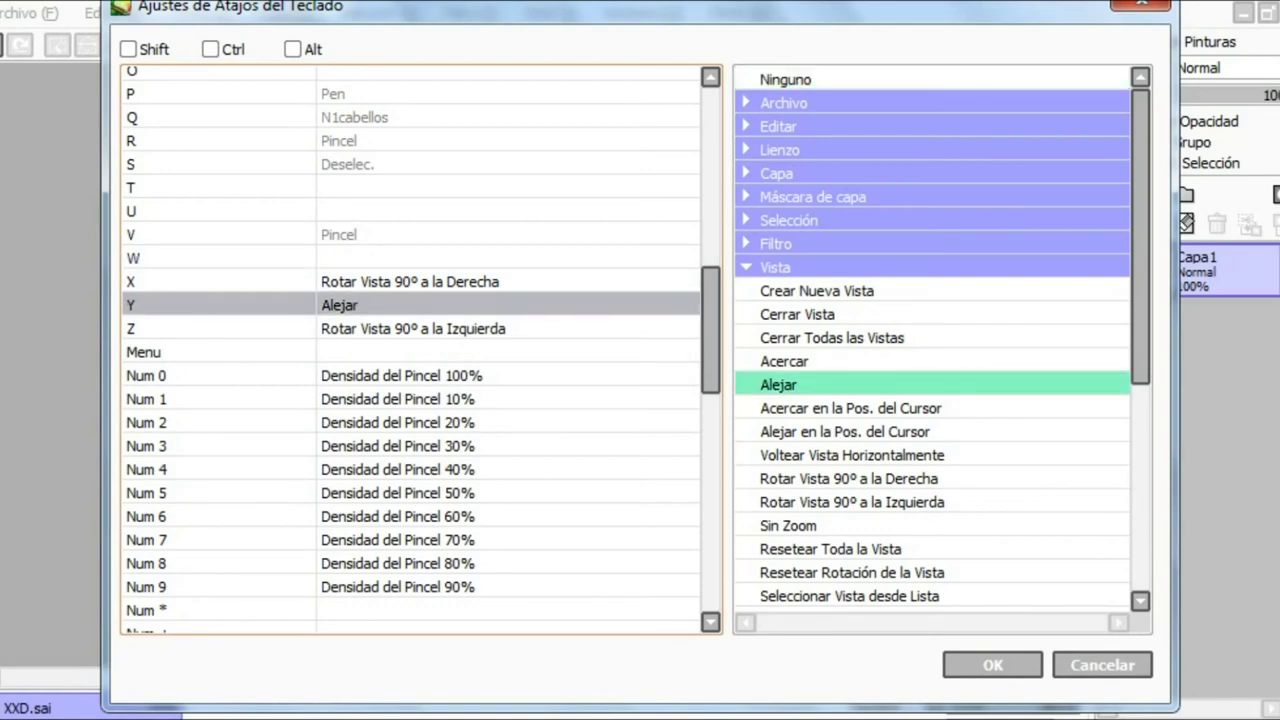
{"action": "left_click", "coordinate": [992, 665]}
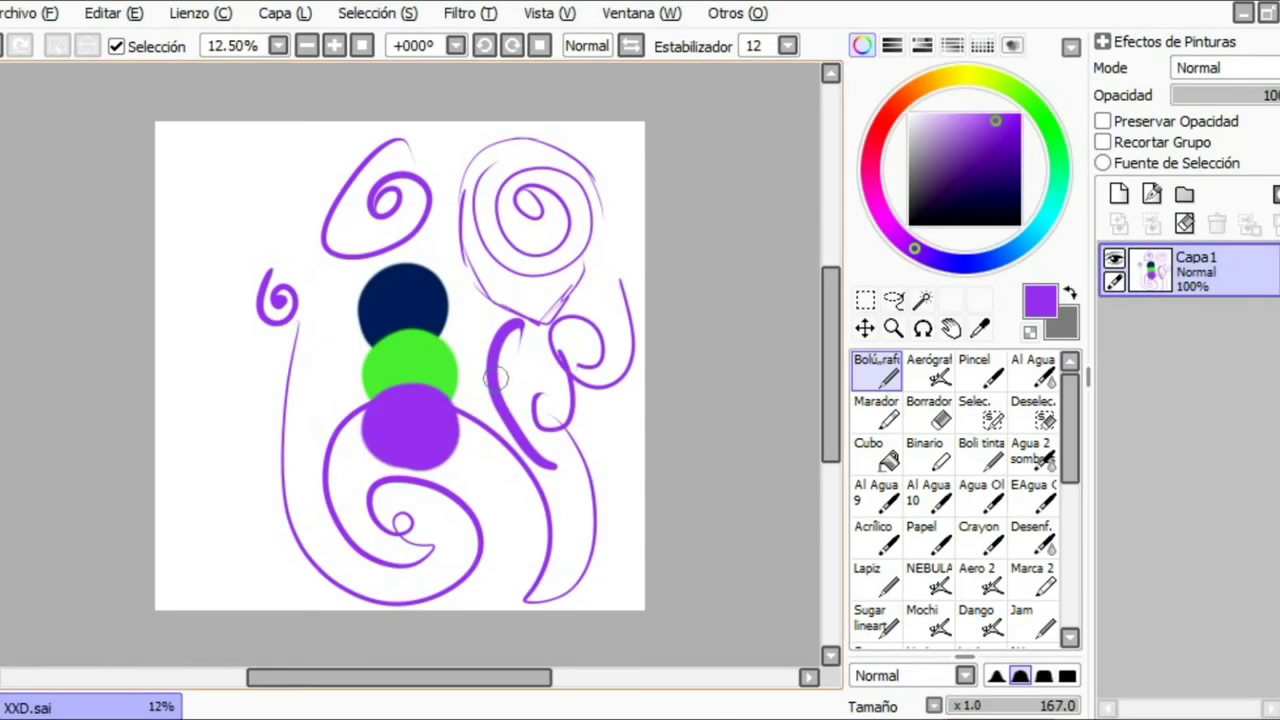
Test the new Y shortcut by zooming the canvas out to 3.12%
{"action": "key", "text": "y"}
{"action": "key", "text": "y"}
{"action": "key", "text": "y"}
{"action": "key", "text": "y"}
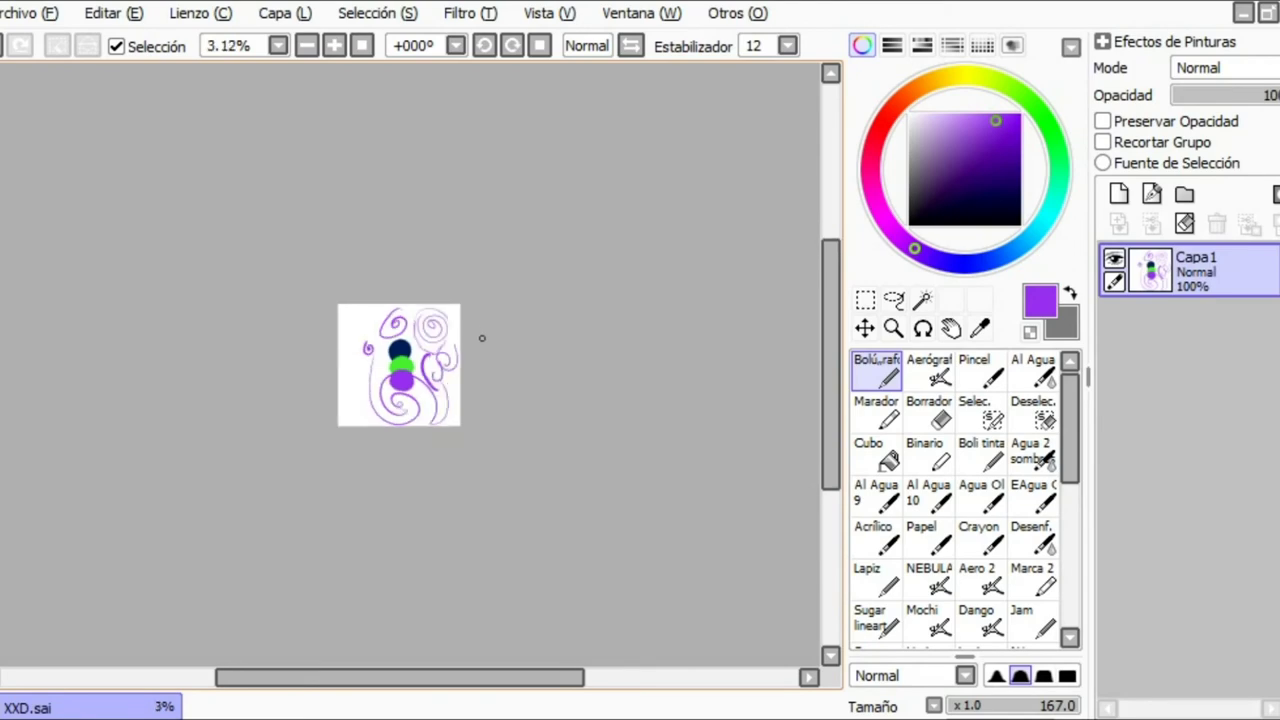
Zoom in to 400% on the boundary between the navy and green circles
{"action": "key", "text": "t"}
{"action": "key", "text": "t"}
{"action": "key", "text": "t"}
{"action": "key", "text": "t"}
{"action": "key", "text": "t"}
{"action": "key", "text": "t"}
{"action": "left_click_drag", "start_coordinate": [446, 351], "coordinate": [868, 251]}
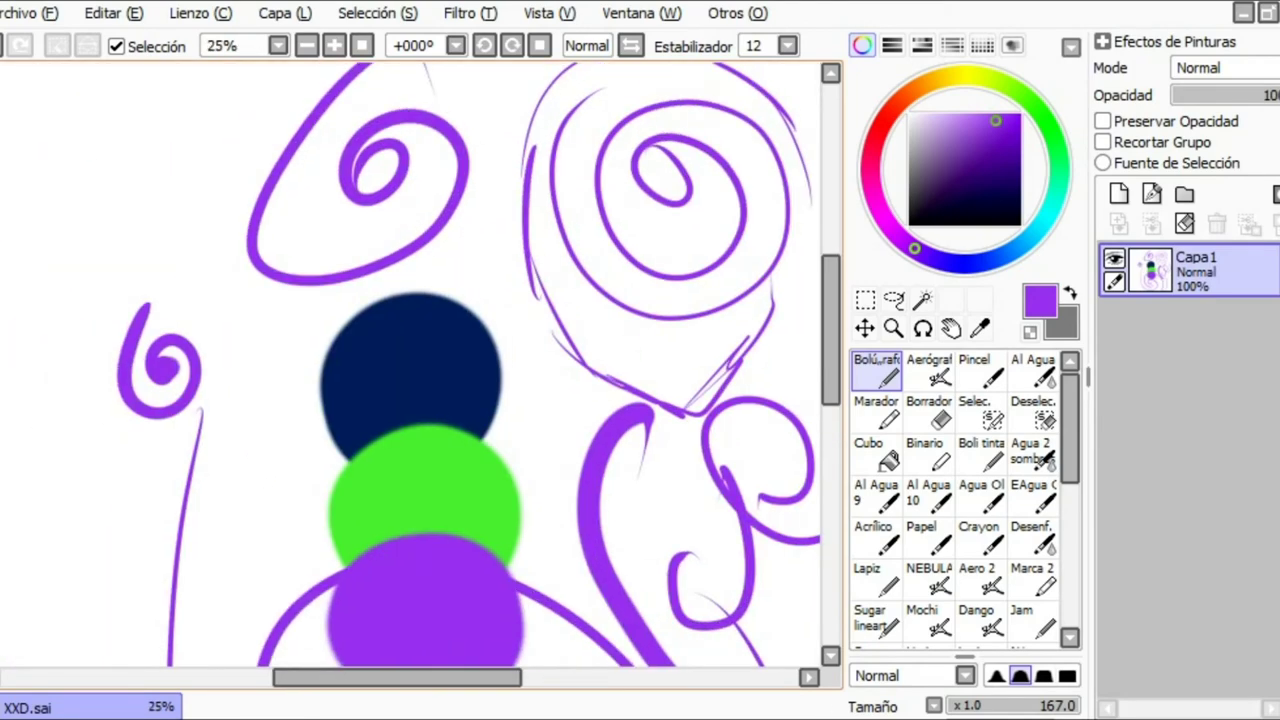
{"action": "left_click_drag", "start_coordinate": [479, 395], "coordinate": [506, 286]}
{"action": "key", "text": "t"}
{"action": "key", "text": "t"}
{"action": "key", "text": "t"}
{"action": "key", "text": "t"}
{"action": "key", "text": "t"}
{"action": "key", "text": "t"}
{"action": "key", "text": "t"}
{"action": "key", "text": "t"}
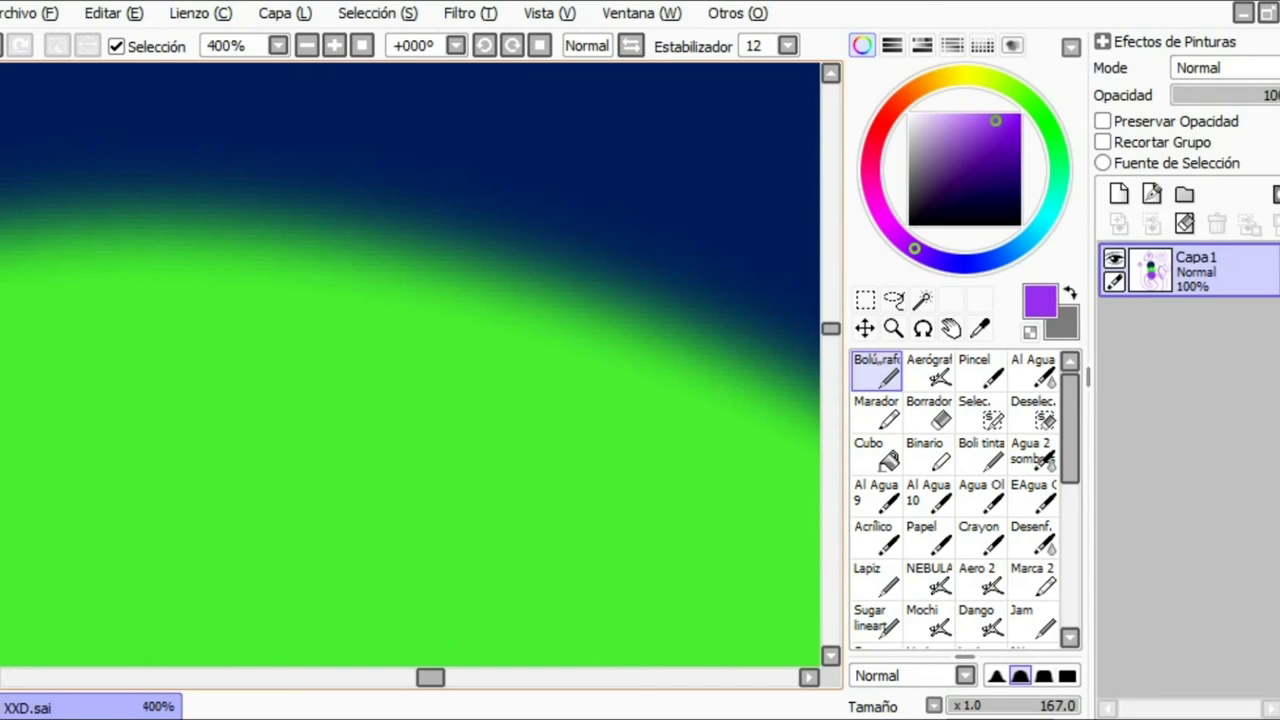
Paint a small purple oval on the green circle just below its navy boundary, working at 1600% zoom
{"action": "key", "text": "t"}
{"action": "key", "text": "t"}
{"action": "key", "text": "t"}
{"action": "key", "text": "t"}
{"action": "key", "text": "t"}
{"action": "key", "text": "t"}
{"action": "key", "text": "t"}
{"action": "key", "text": "t"}
{"action": "left_click_drag", "start_coordinate": [537, 262], "coordinate": [514, 460]}
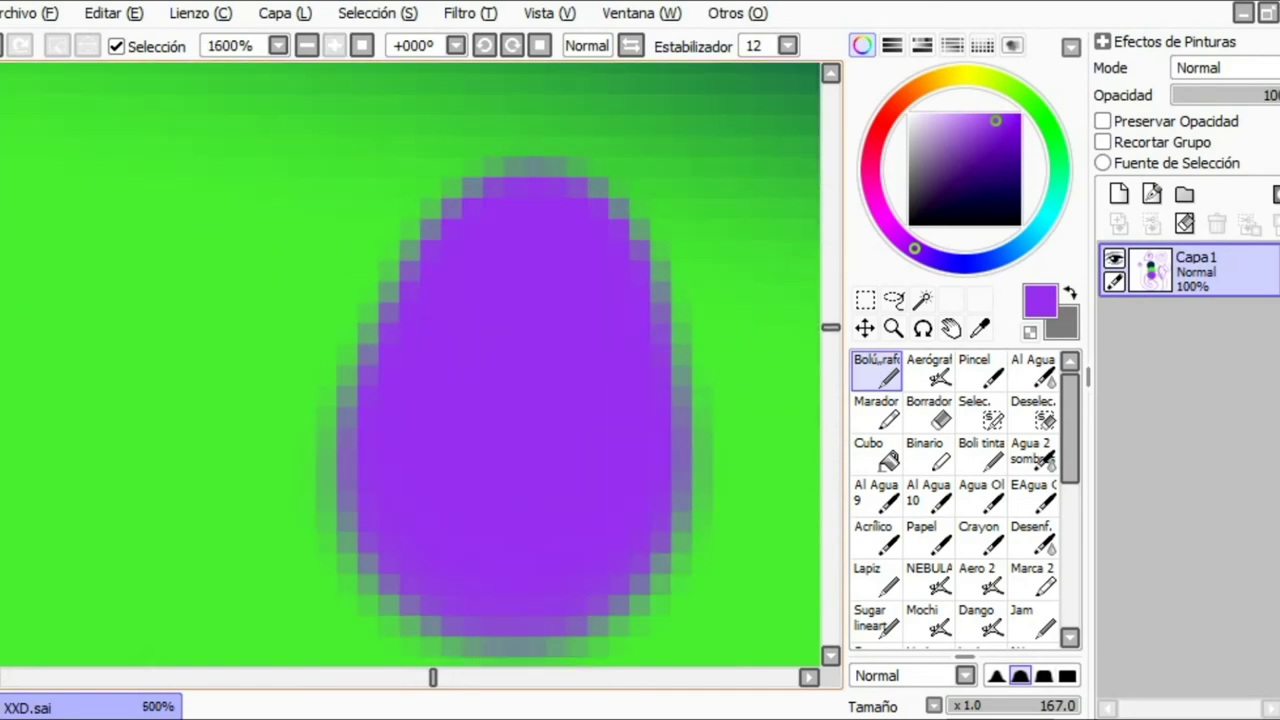
Zoom back out to 12.50% and centre the whole drawing in the view
{"action": "scroll", "coordinate": [505, 285], "scroll_direction": "down", "scroll_amount": 8}
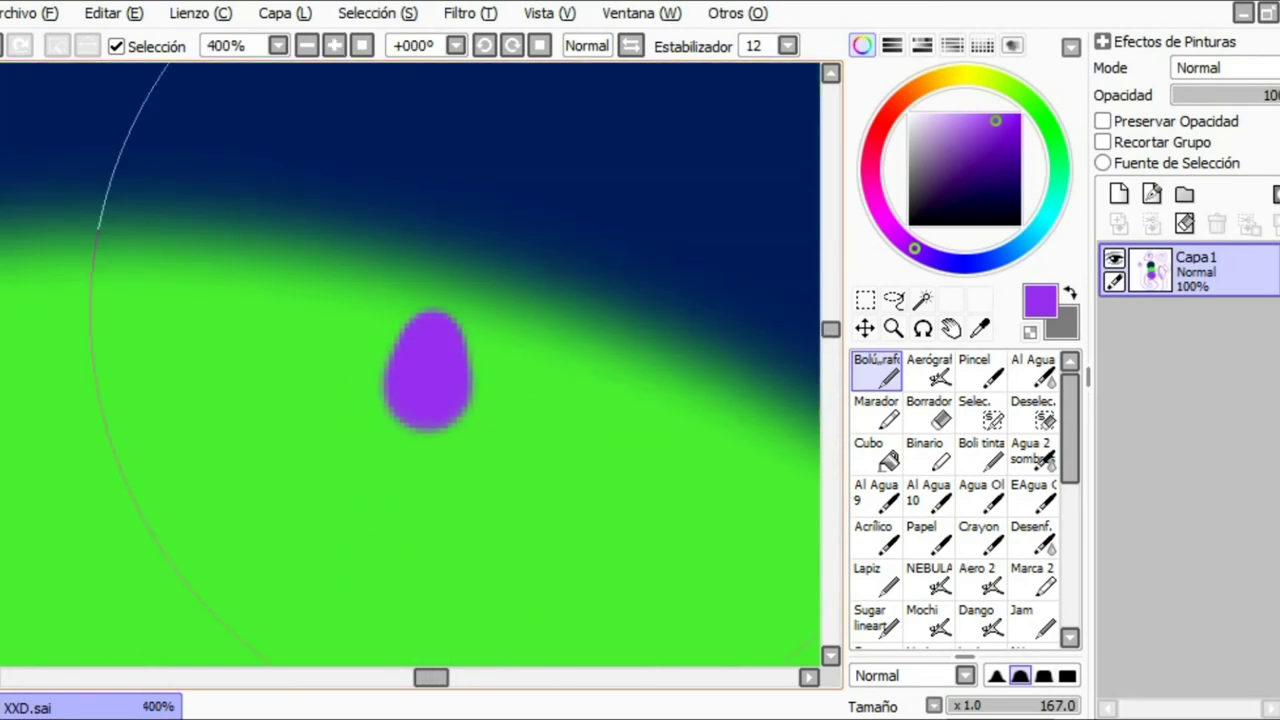
{"action": "scroll", "coordinate": [505, 285], "scroll_direction": "down", "scroll_amount": 4}
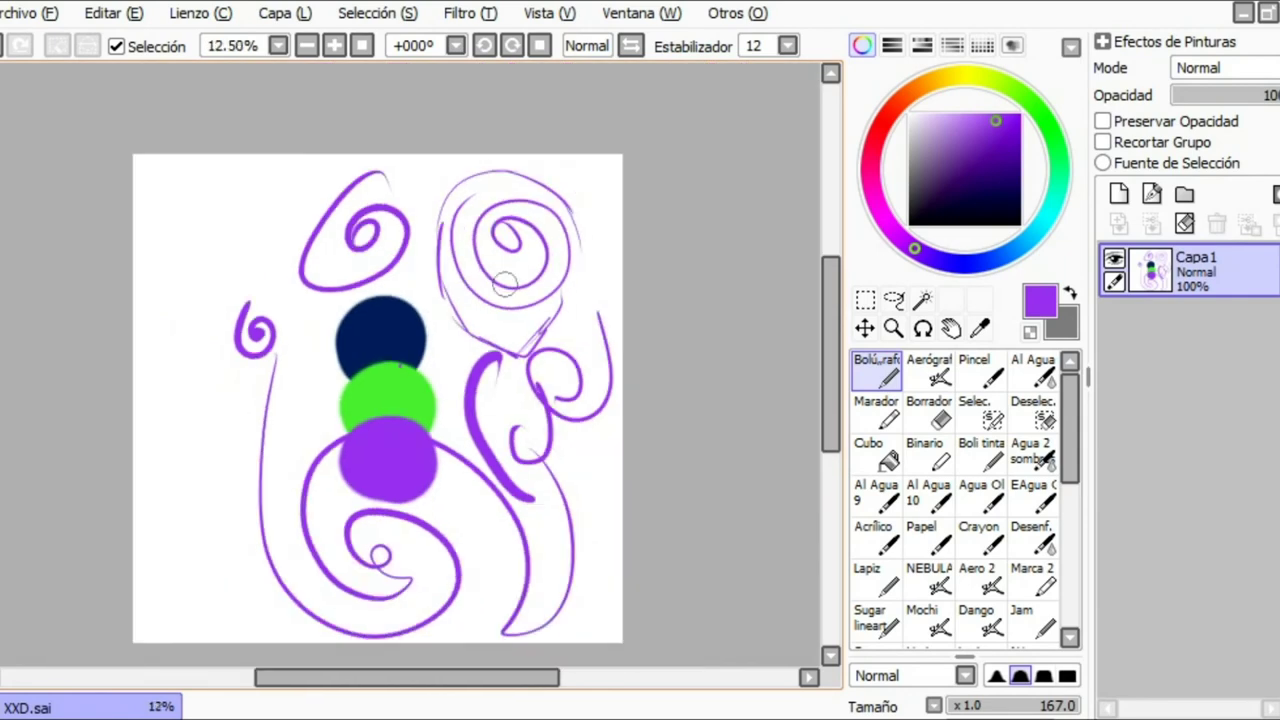
{"action": "mouse_move", "coordinate": [504, 295]}
{"action": "left_mouse_down"}
{"action": "mouse_move", "coordinate": [585, 260]}
{"action": "mouse_move", "coordinate": [514, 262]}
{"action": "left_mouse_up"}
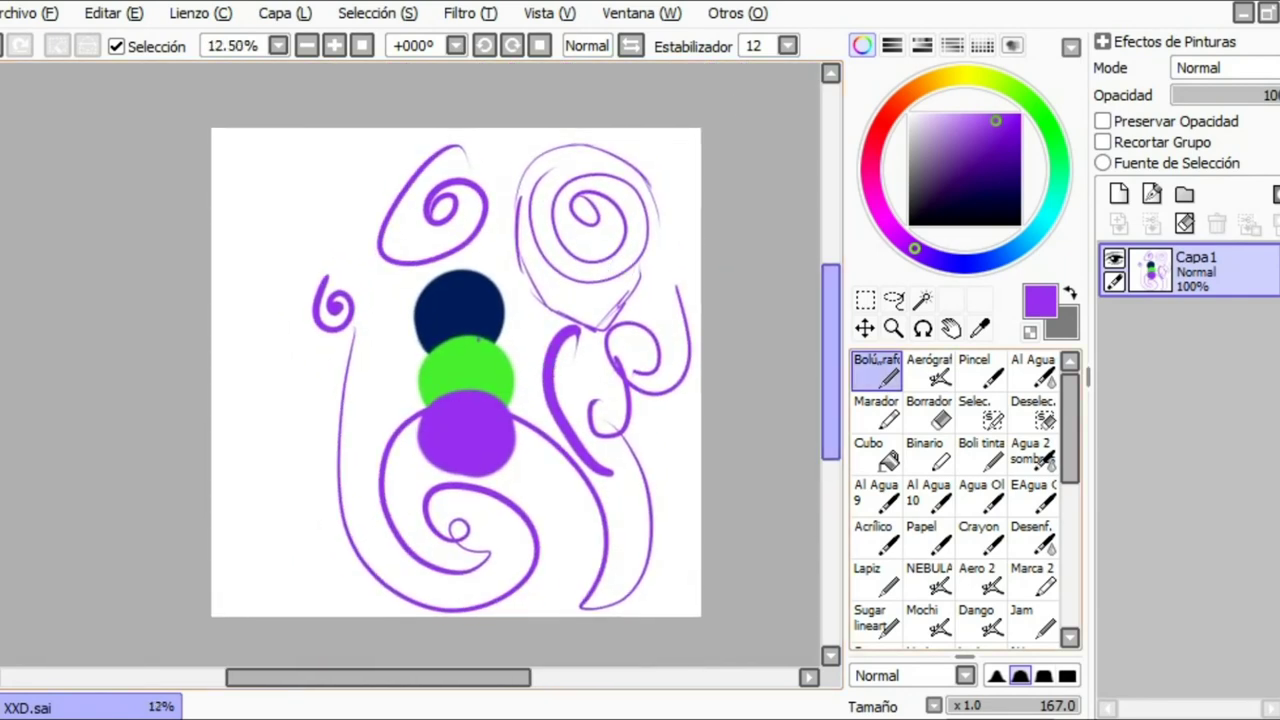
{"action": "left_click", "coordinate": [642, 13]}
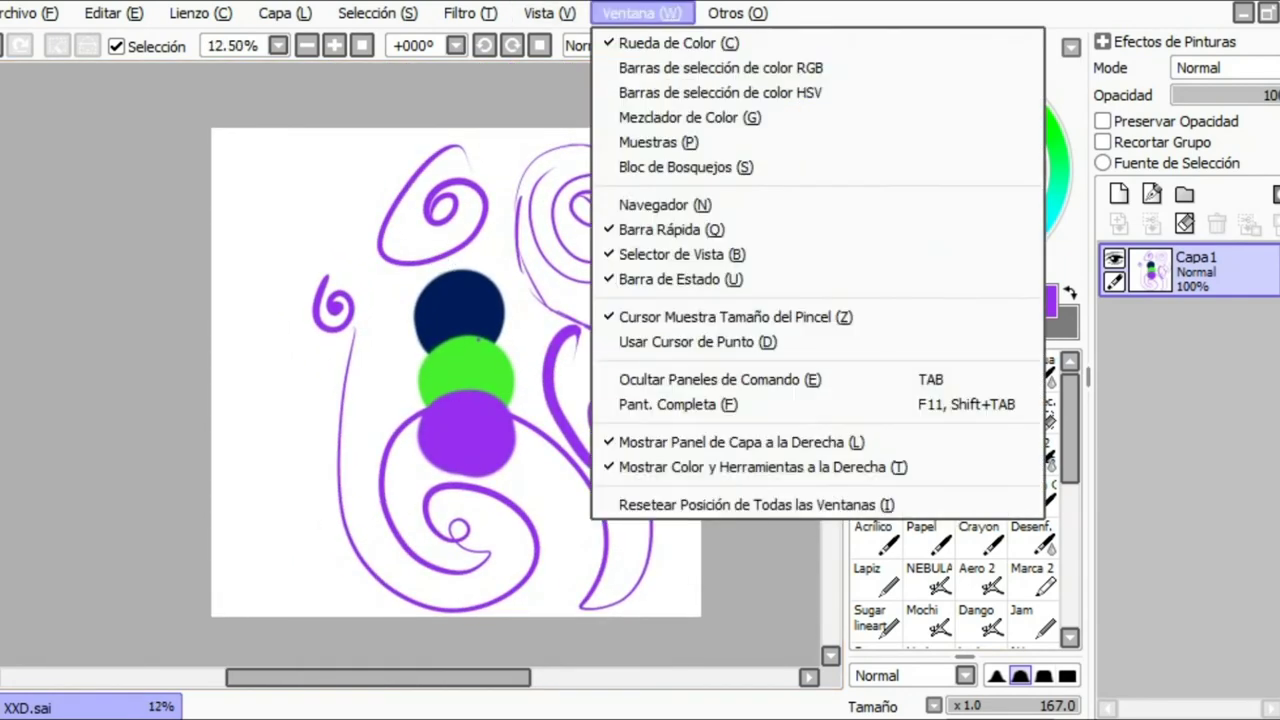
{"action": "mouse_move", "coordinate": [737, 13]}
{"action": "left_click", "coordinate": [775, 105]}
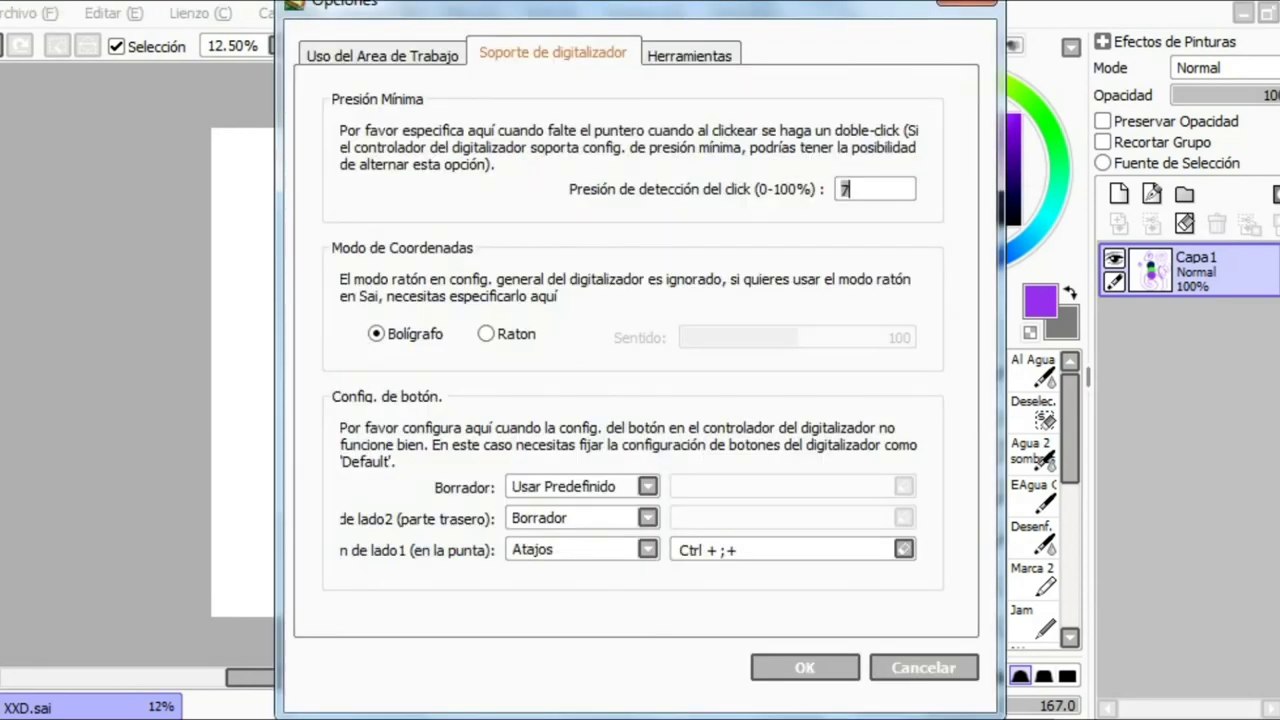
{"action": "left_click", "coordinate": [923, 667]}
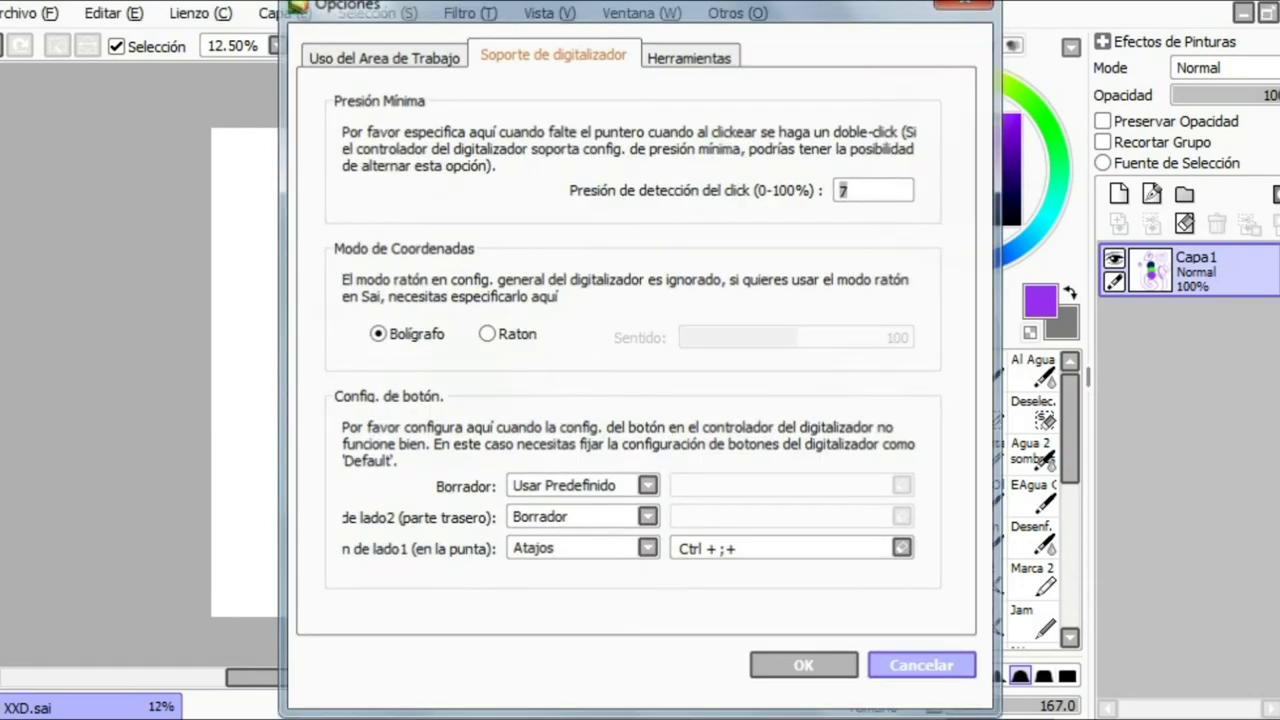
Open the keyboard shortcut settings and examine the assignments on the last function keys and the symbol keys
{"action": "left_click", "coordinate": [738, 13]}
{"action": "left_click", "coordinate": [738, 13]}
{"action": "left_click", "coordinate": [738, 13]}
{"action": "key", "text": "Return"}
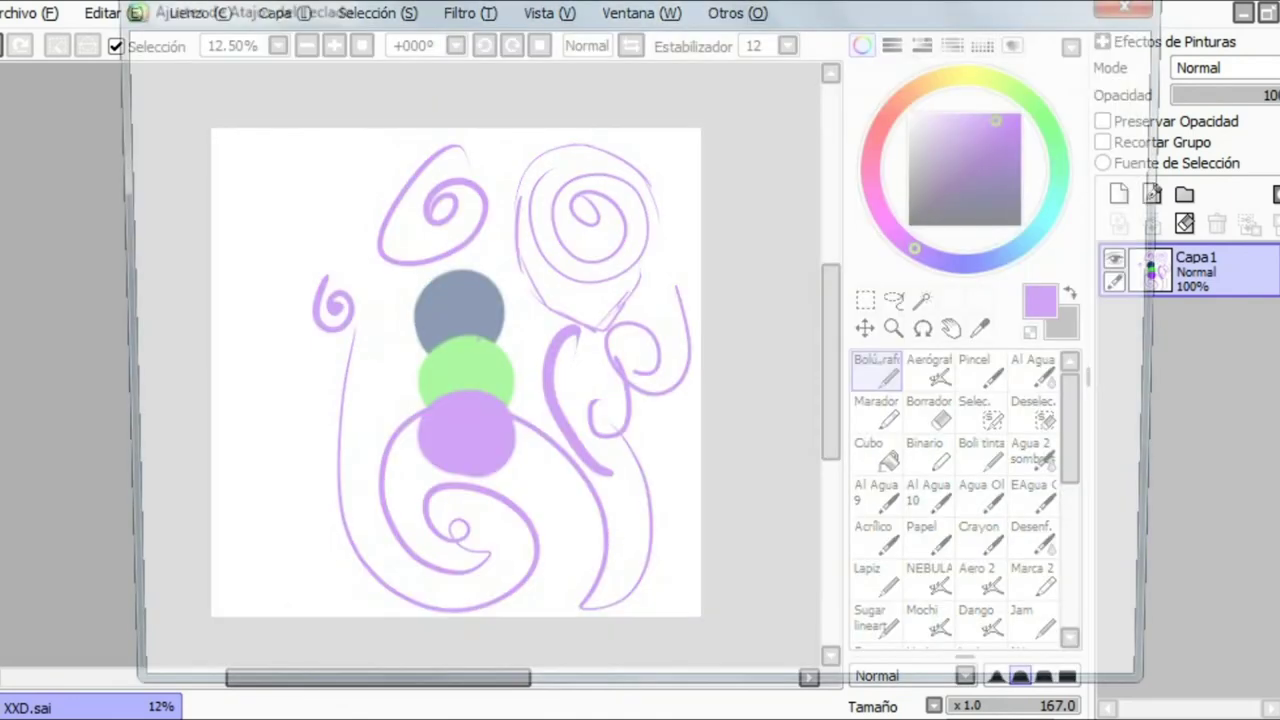
{"action": "scroll", "coordinate": [420, 350], "scroll_direction": "down", "scroll_amount": 1}
{"action": "left_click_drag", "start_coordinate": [711, 165], "coordinate": [711, 201]}
{"action": "scroll", "coordinate": [420, 270], "scroll_direction": "down", "scroll_amount": 20}
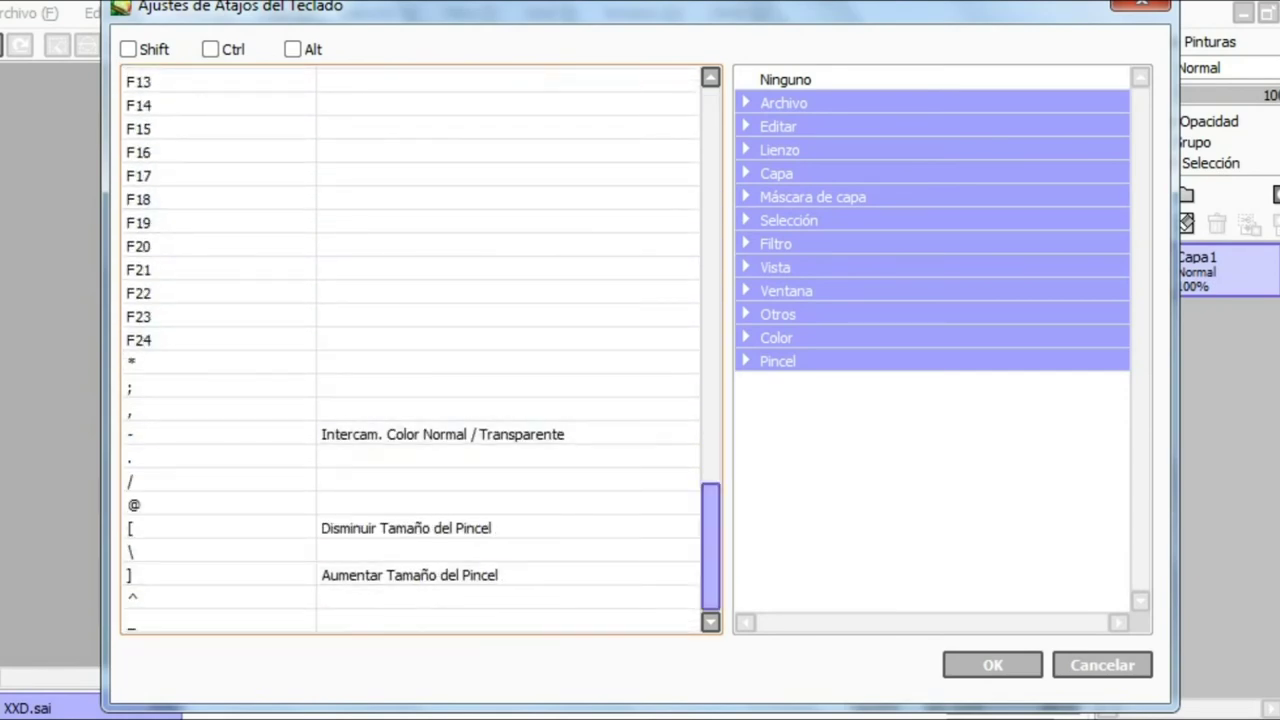
{"action": "scroll", "coordinate": [420, 300], "scroll_direction": "up", "scroll_amount": 11}
{"action": "scroll", "coordinate": [420, 300], "scroll_direction": "down", "scroll_amount": 2}
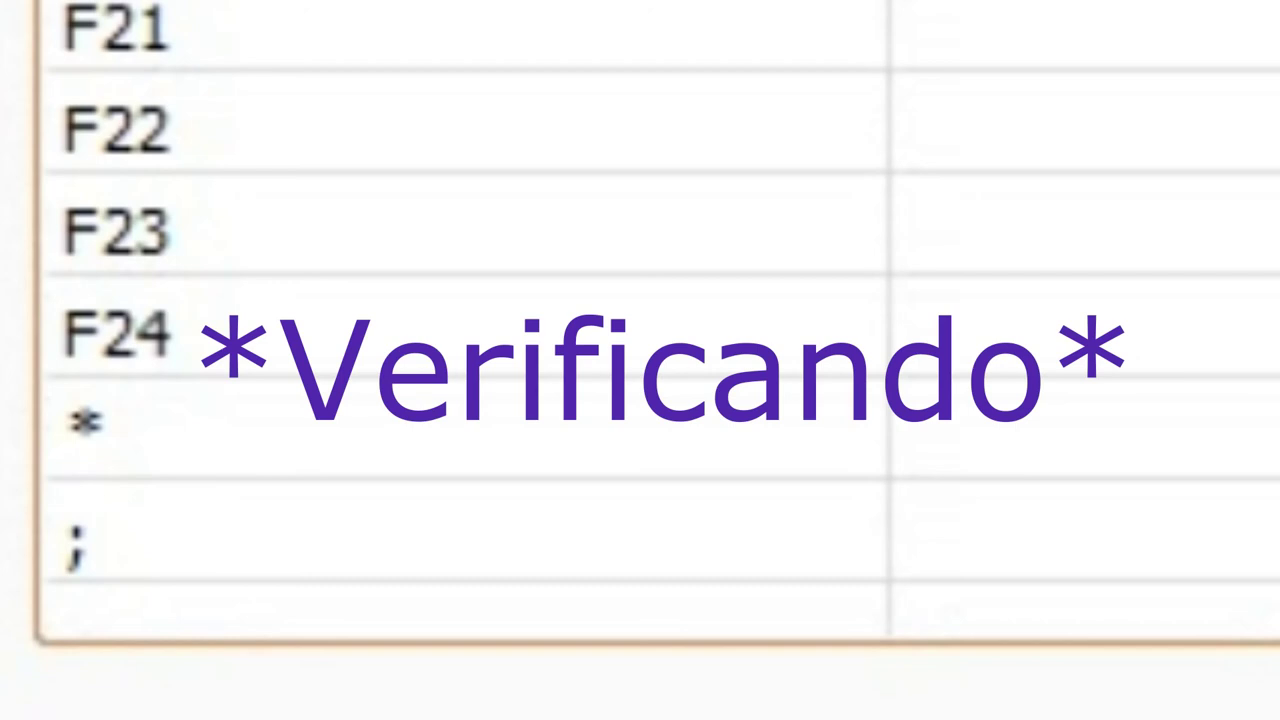
{"action": "scroll", "coordinate": [460, 320], "scroll_direction": "down", "scroll_amount": 2}
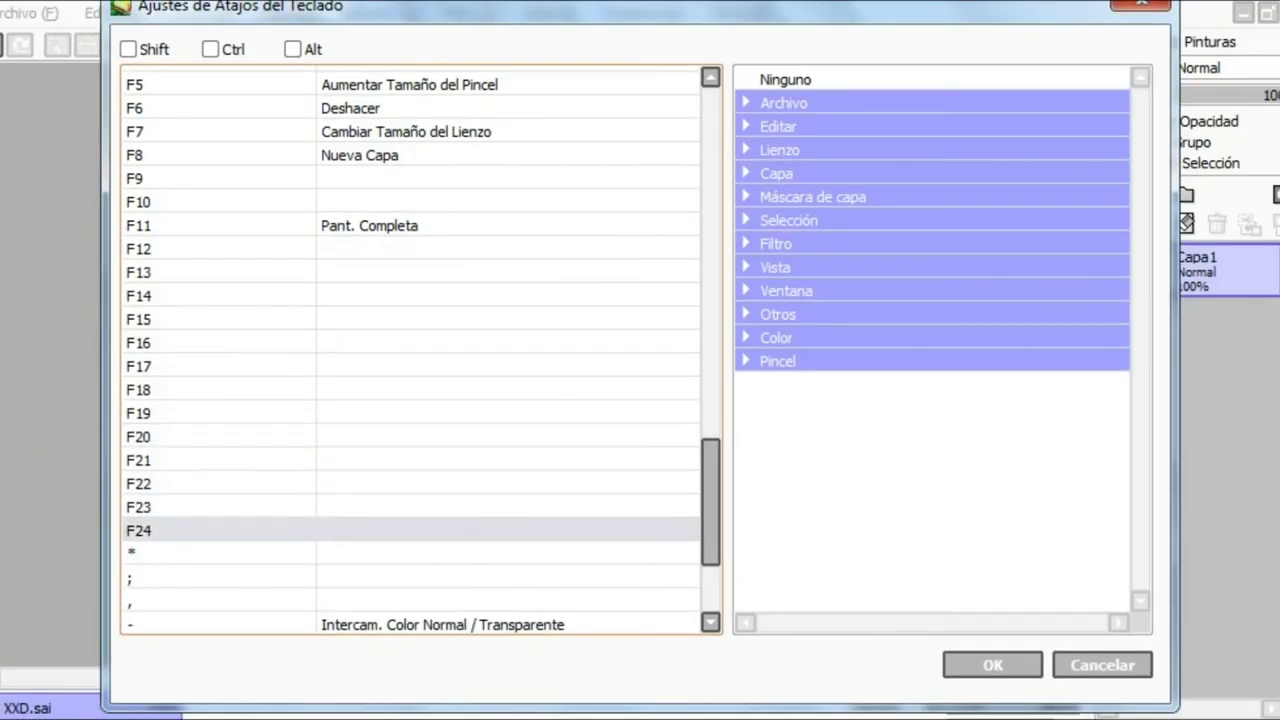
Examine the shortcuts assigned to the F1 to F11 keys and compare them with the letter and numpad keys
{"action": "left_click_drag", "start_coordinate": [1086, 340], "coordinate": [1086, 309]}
{"action": "scroll", "coordinate": [410, 350], "scroll_direction": "up", "scroll_amount": 3}
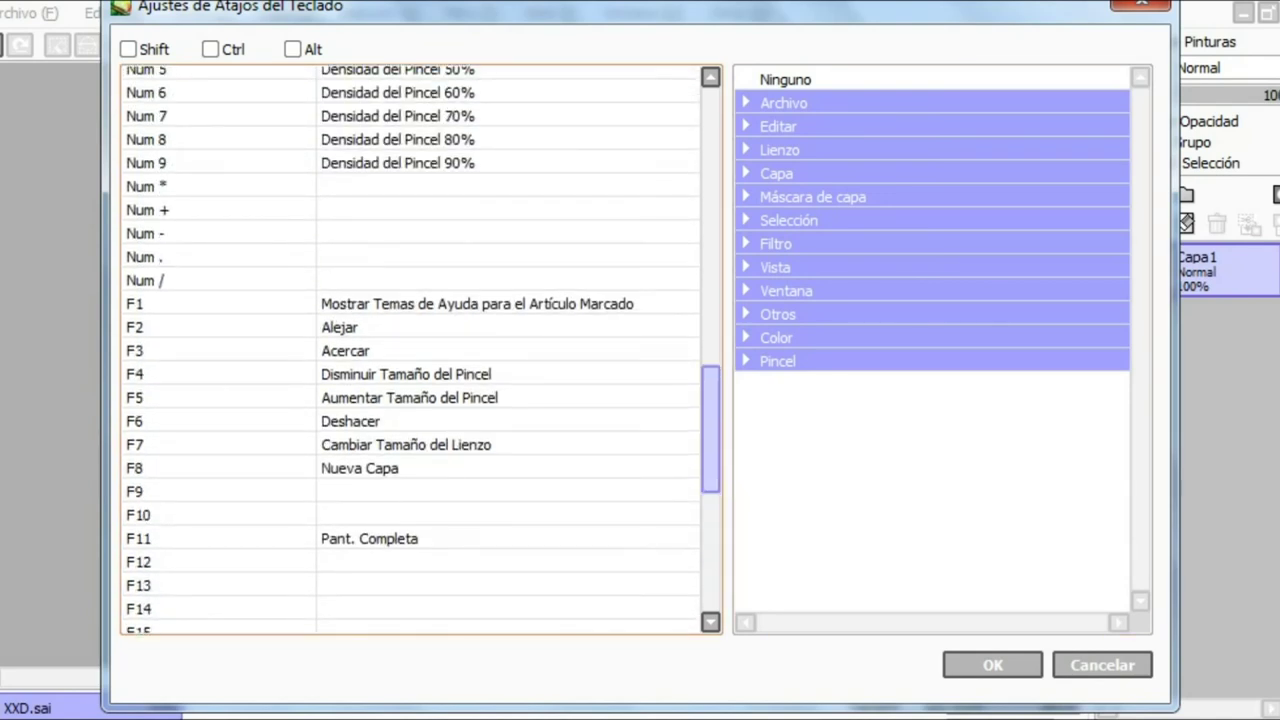
{"action": "left_click_drag", "start_coordinate": [710, 429], "coordinate": [710, 431]}
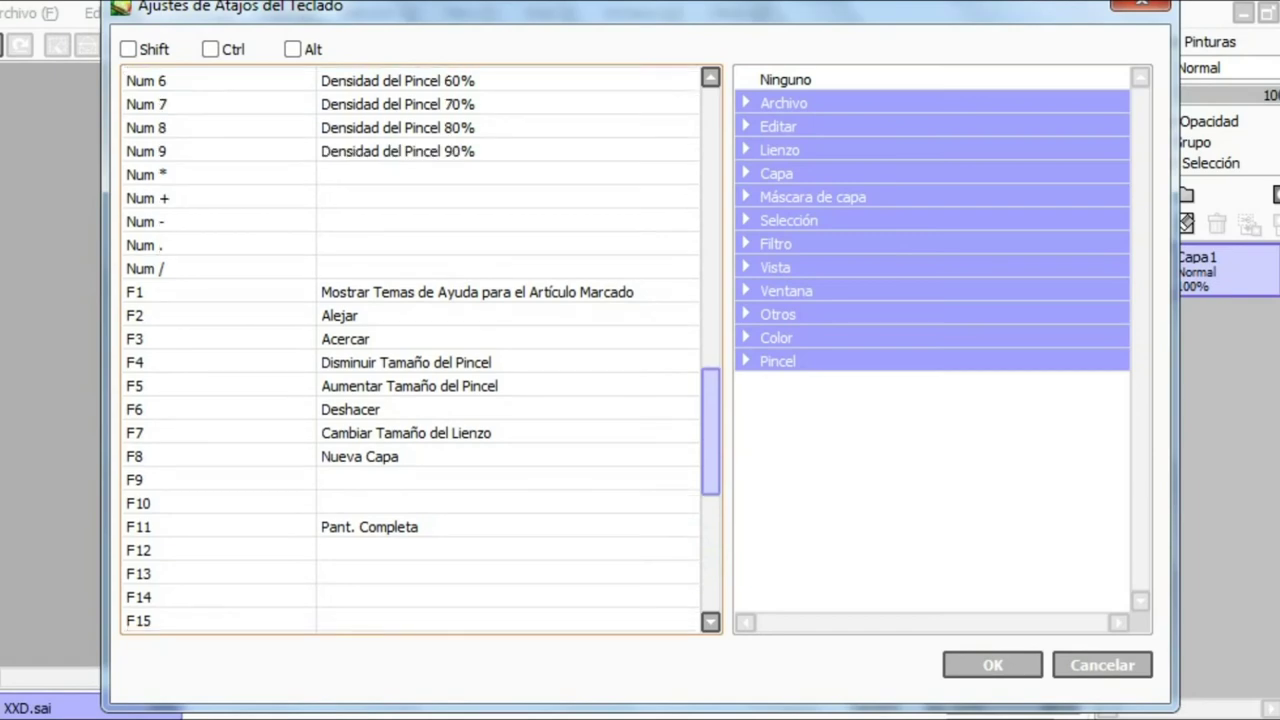
{"action": "scroll", "coordinate": [410, 350], "scroll_direction": "down", "scroll_amount": 3}
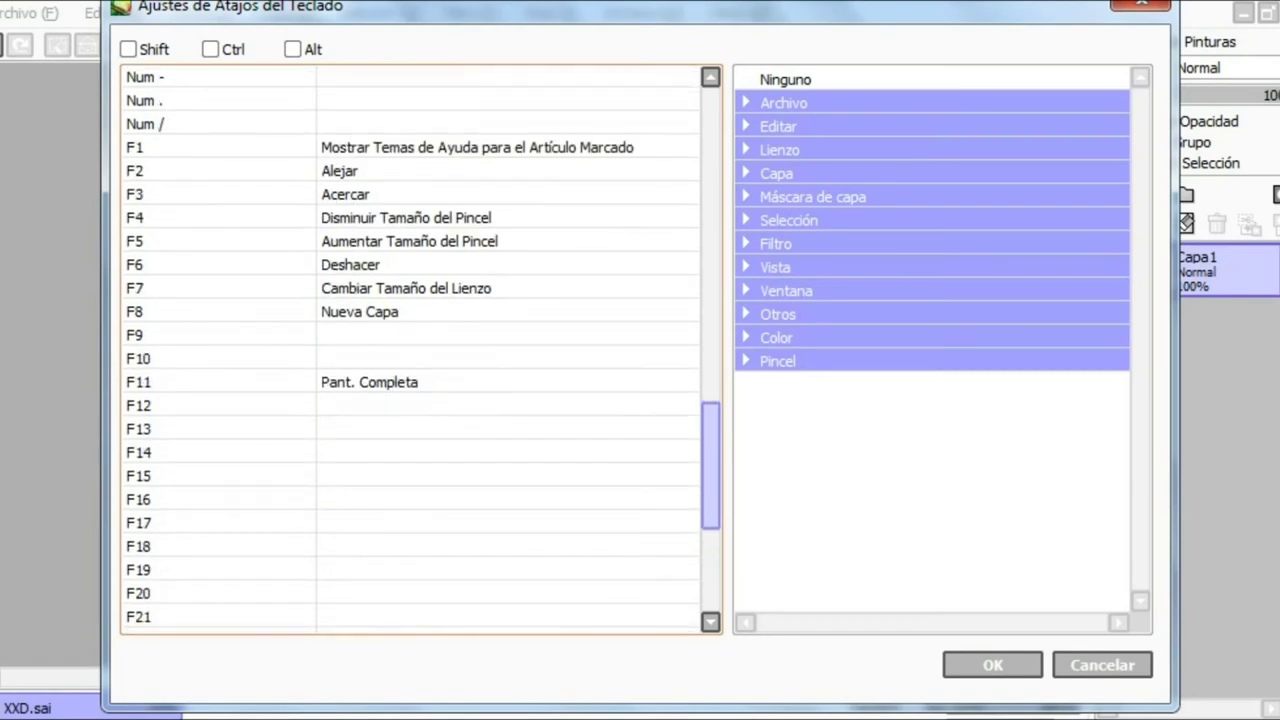
{"action": "scroll", "coordinate": [410, 350], "scroll_direction": "down", "scroll_amount": 2}
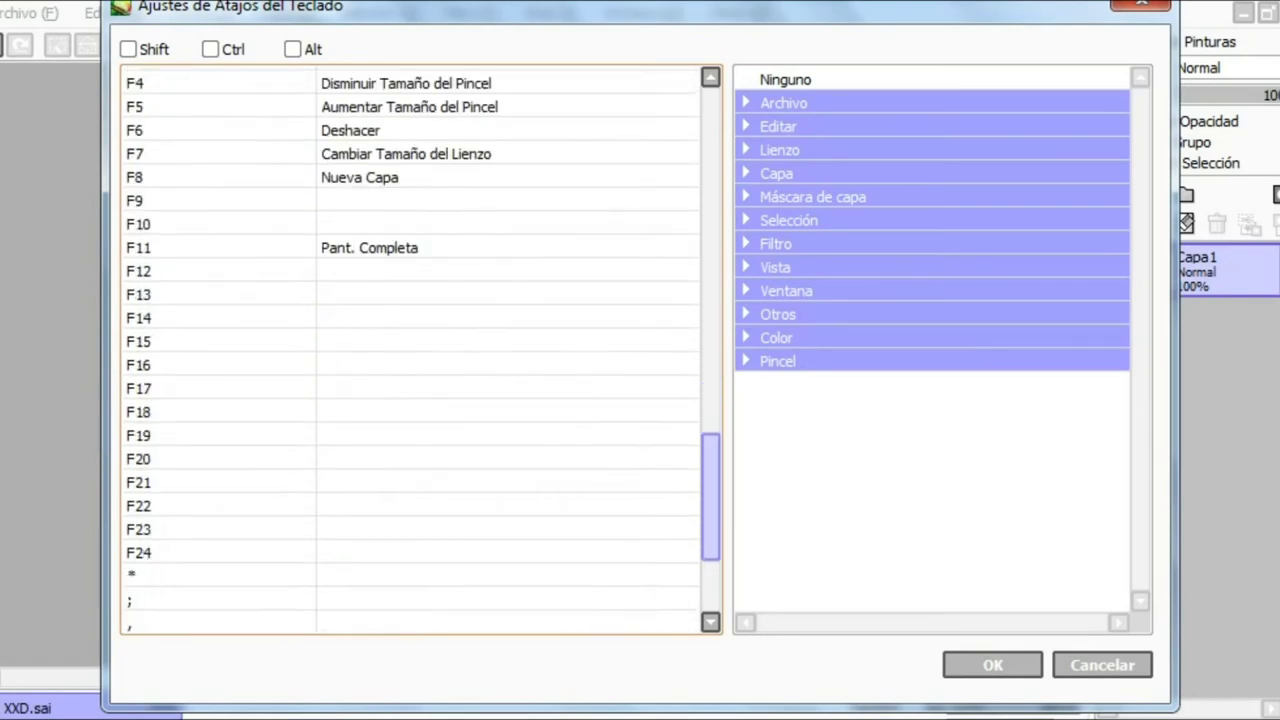
{"action": "scroll", "coordinate": [410, 350], "scroll_direction": "up", "scroll_amount": 15}
{"action": "scroll", "coordinate": [410, 350], "scroll_direction": "up", "scroll_amount": 6}
{"action": "scroll", "coordinate": [410, 350], "scroll_direction": "down", "scroll_amount": 15}
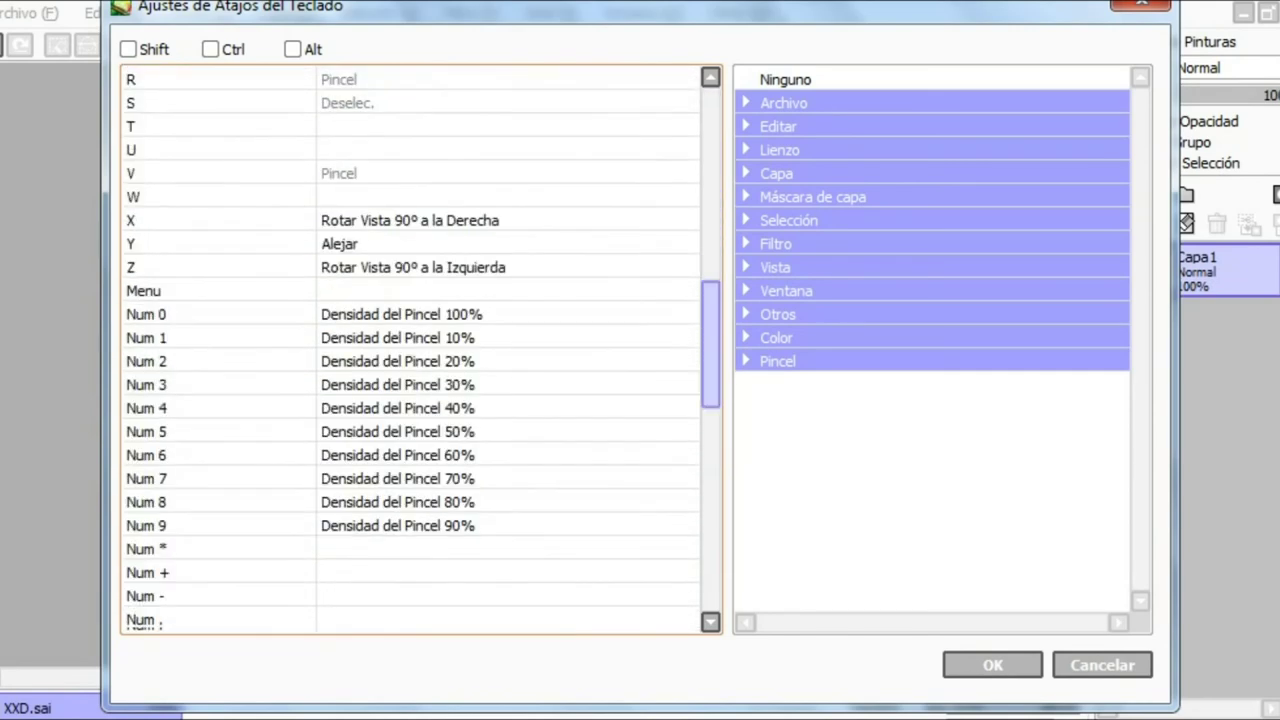
{"action": "scroll", "coordinate": [410, 350], "scroll_direction": "down", "scroll_amount": 1}
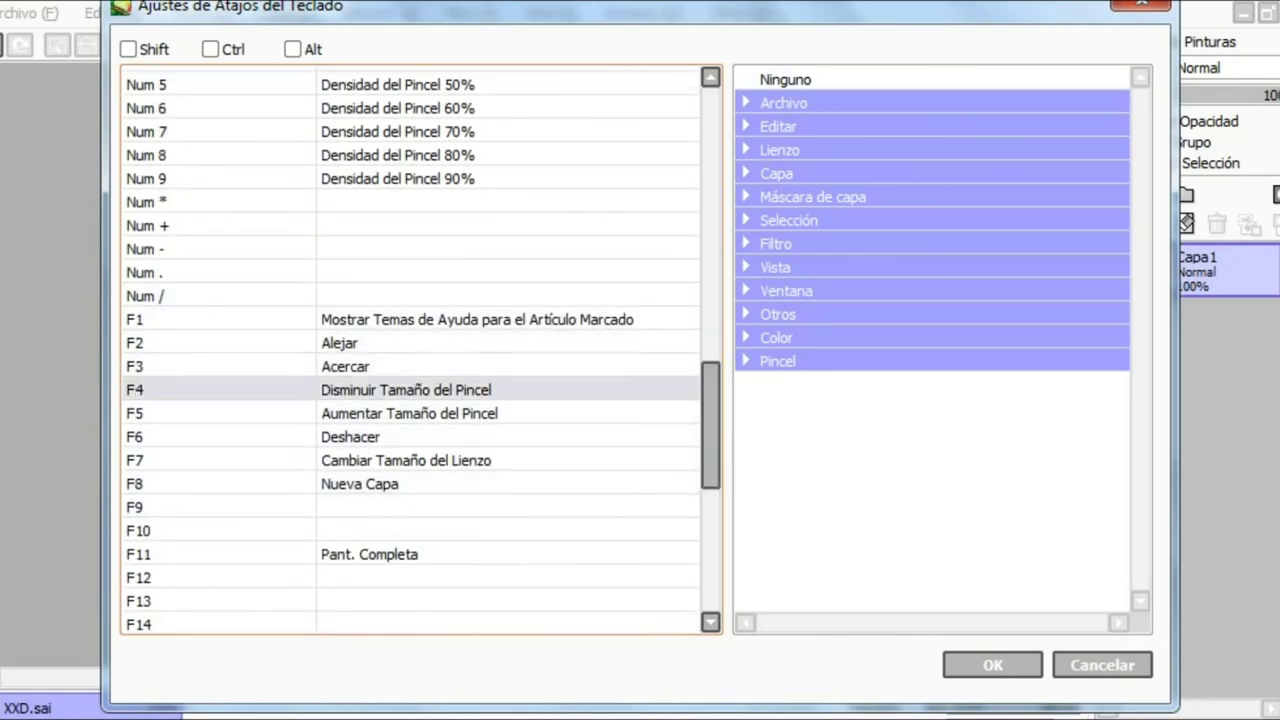
Check which view commands the F2 and F3 keys use, and leave the shortcut settings without saving
{"action": "left_click", "coordinate": [410, 342]}
{"action": "left_click", "coordinate": [410, 366]}
{"action": "left_click", "coordinate": [410, 343]}
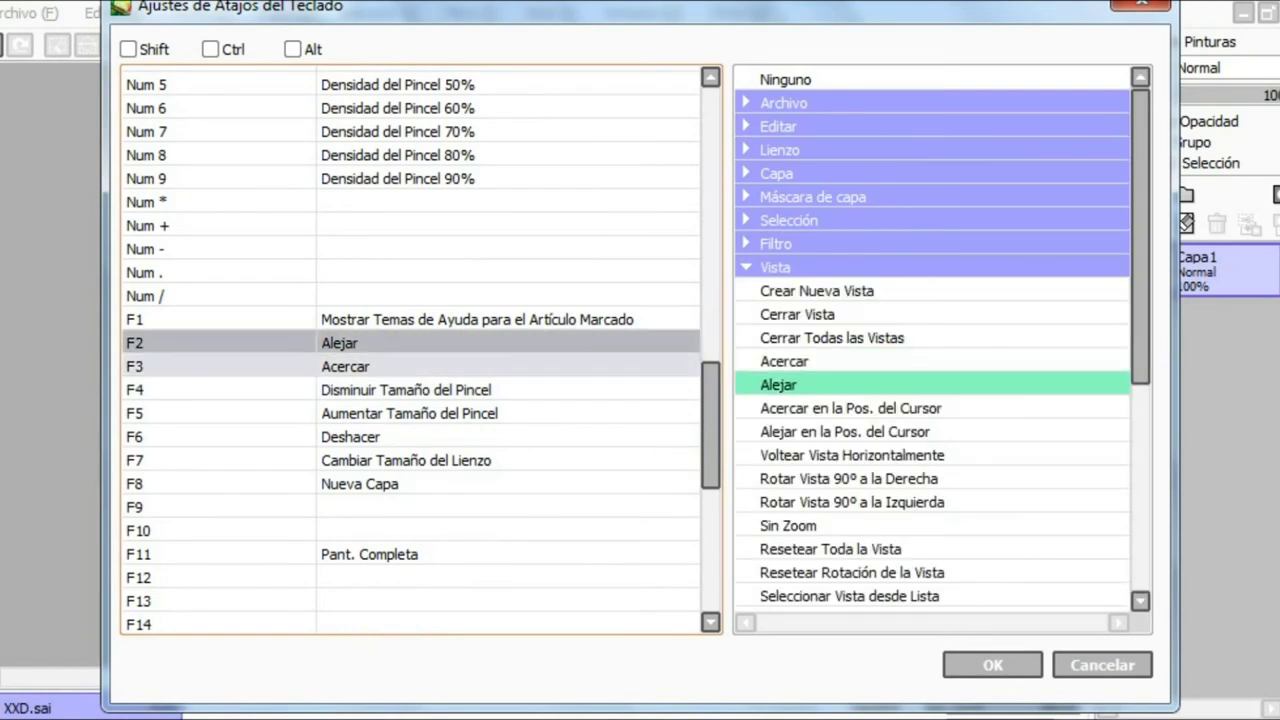
{"action": "left_click", "coordinate": [1101, 665]}
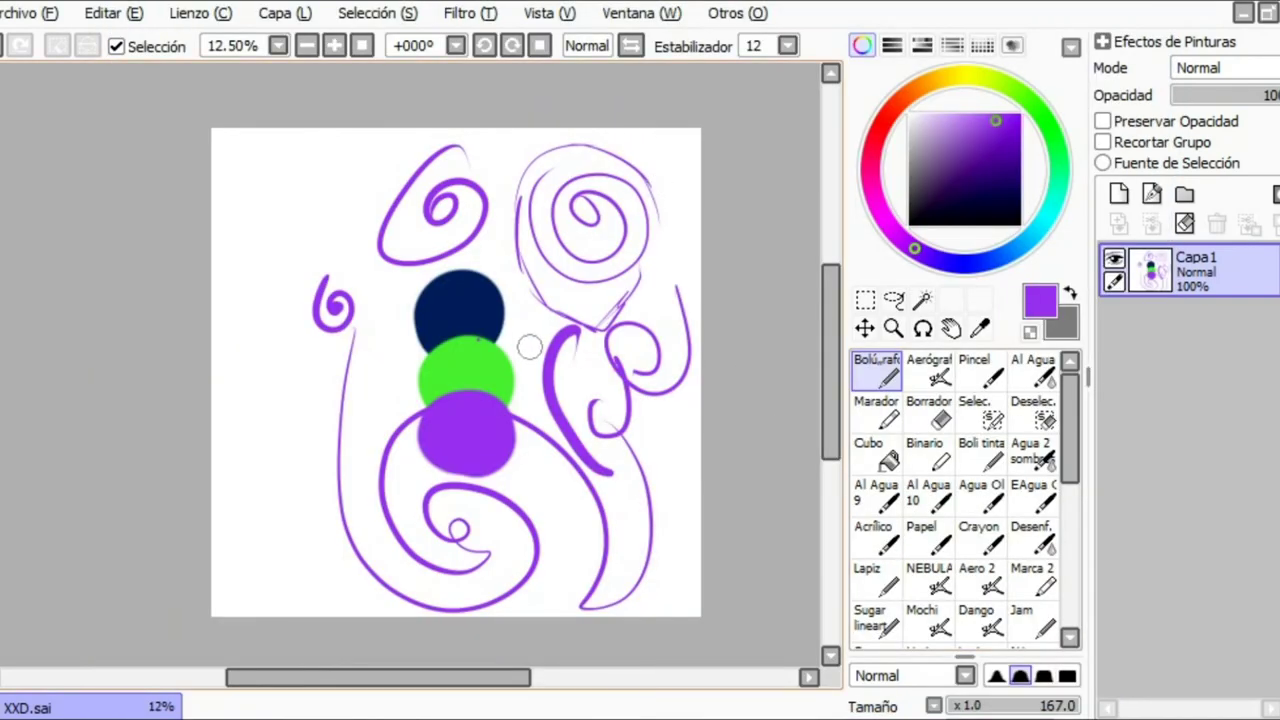
Test the view-rotation shortcuts in both directions, leaving the canvas view rotated to -22°
{"action": "key", "text": "End"}
{"action": "key", "text": "End"}
{"action": "key", "text": "End"}
{"action": "key", "text": "End"}
{"action": "key", "text": "Delete"}
{"action": "key", "text": "Delete"}
{"action": "key", "text": "Delete"}
{"action": "key", "text": "Delete"}
{"action": "left_click_drag", "start_coordinate": [556, 393], "coordinate": [549, 395]}
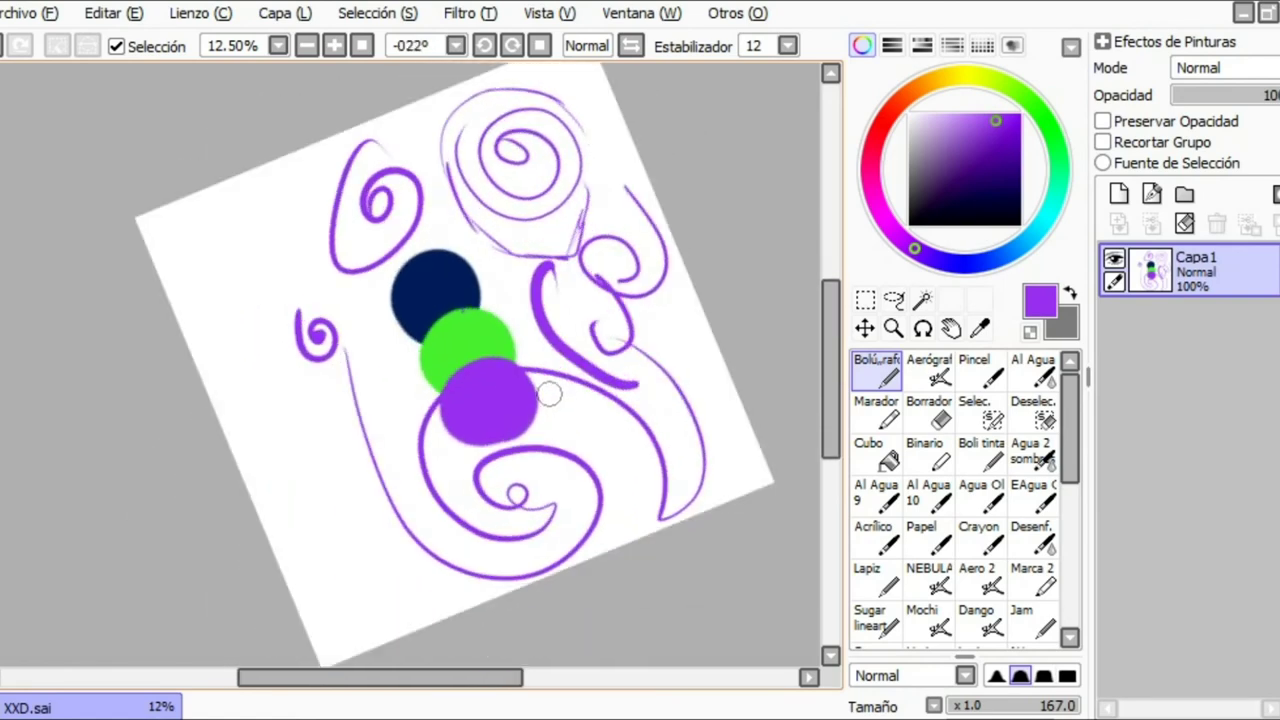
Test the shortcut that flips the view horizontally several times, ending in the unflipped orientation
{"action": "key", "text": "h"}
{"action": "key", "text": "h"}
{"action": "key", "text": "h"}
{"action": "key", "text": "h"}
{"action": "key", "text": "h"}
{"action": "key", "text": "h"}
Try selecting the Boli tinta brush, return to the pen (Bolígrafo), and draw purple loops beside the navy circle
{"action": "left_click", "coordinate": [981, 452]}
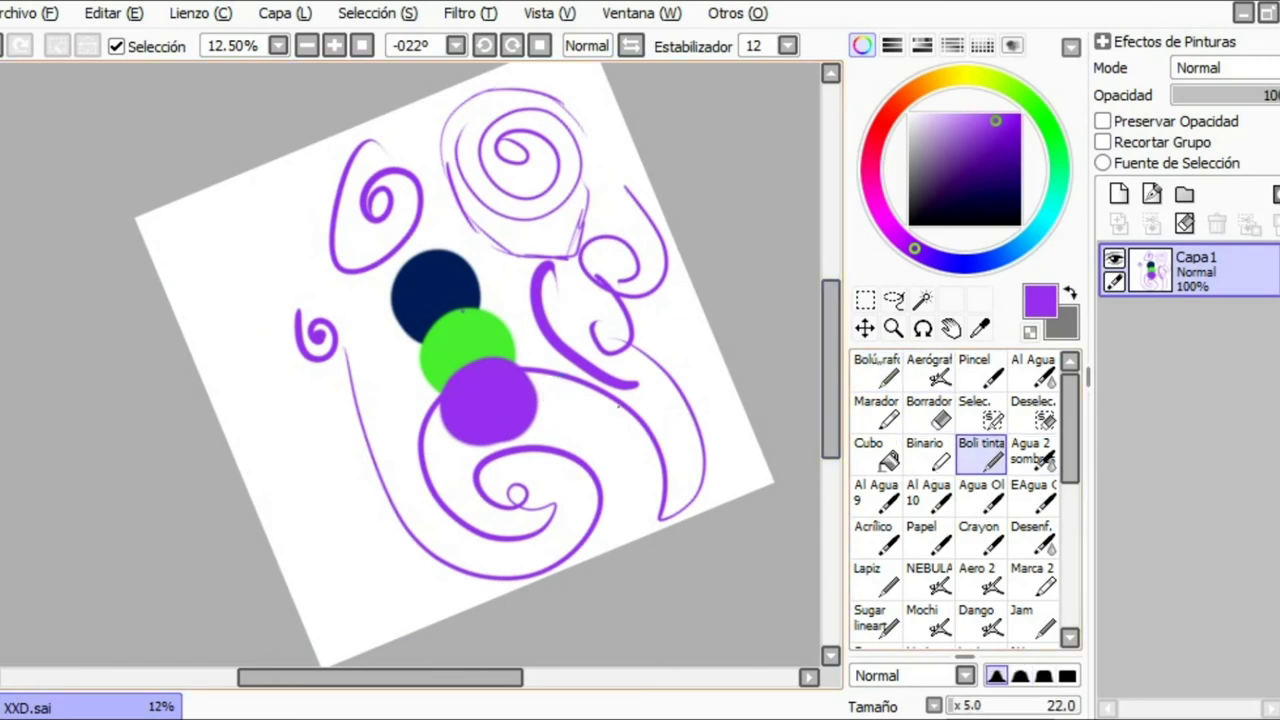
{"action": "left_click", "coordinate": [877, 372]}
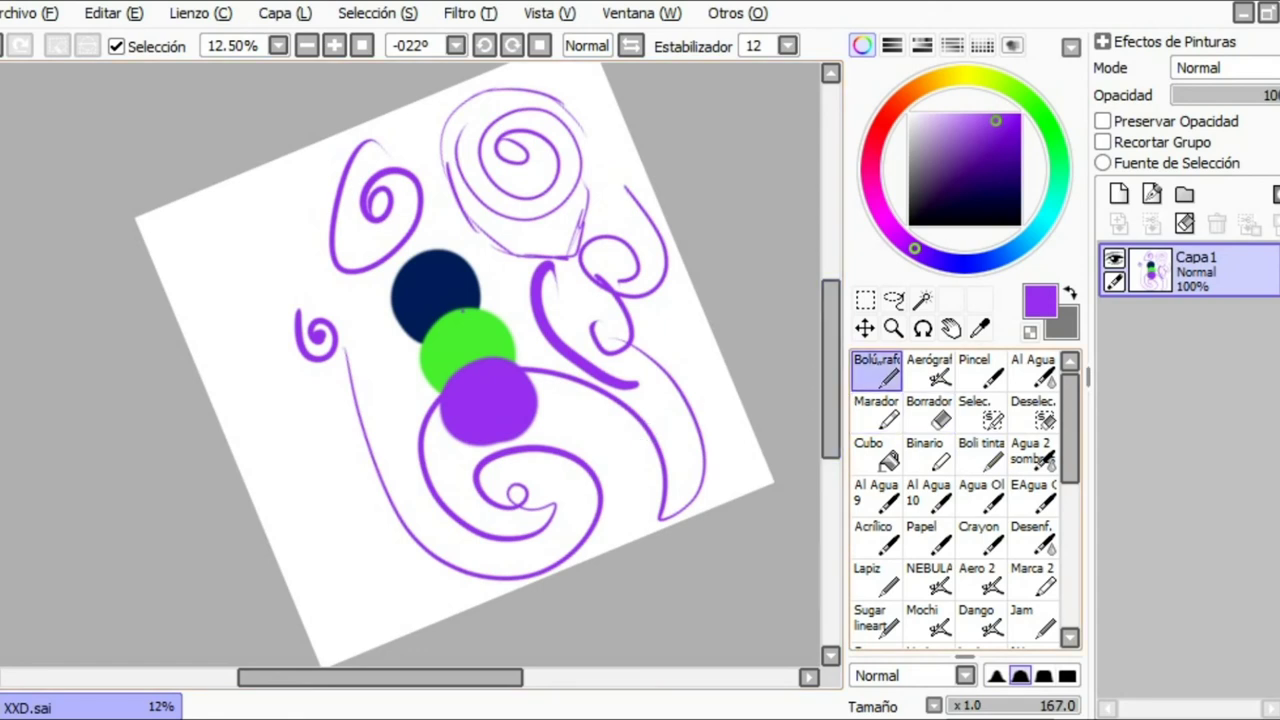
{"action": "left_click_drag", "start_coordinate": [370, 268], "coordinate": [395, 345]}
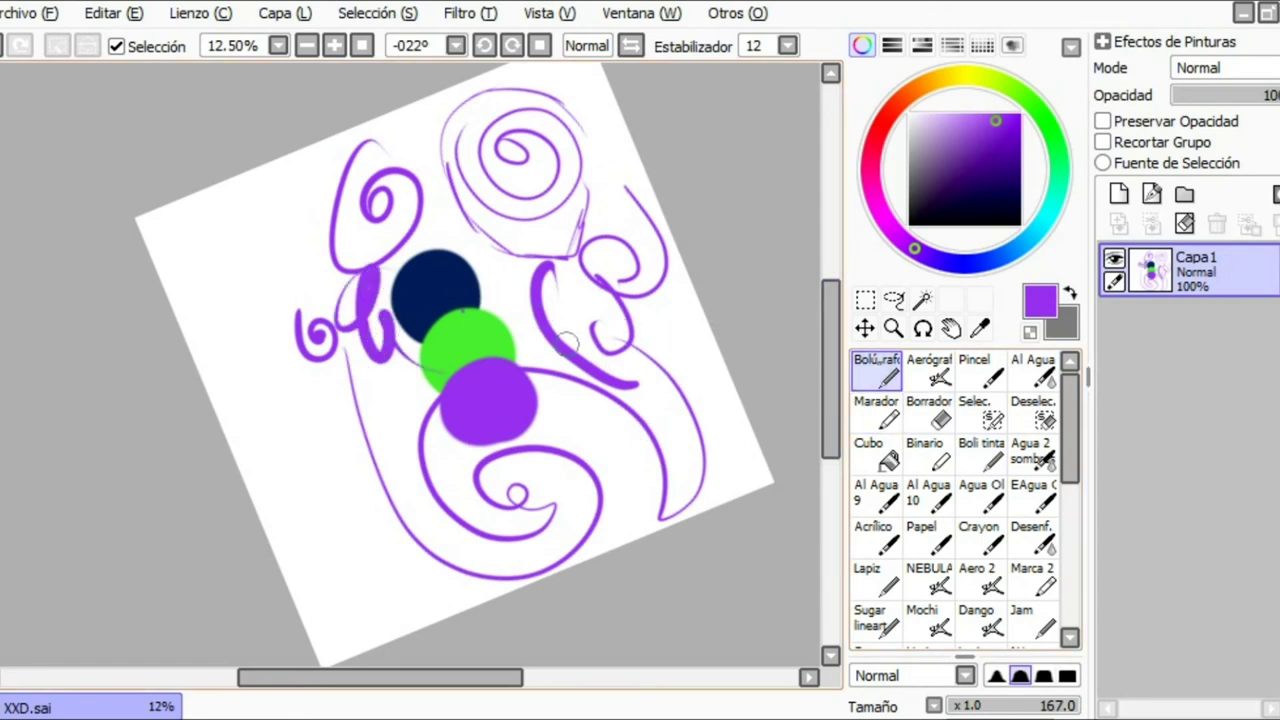
Erase a wide diagonal band through the three coloured circles and the lower spiral, using eraser (Borrador) sizes 261 and 342
{"action": "key", "text": "e"}
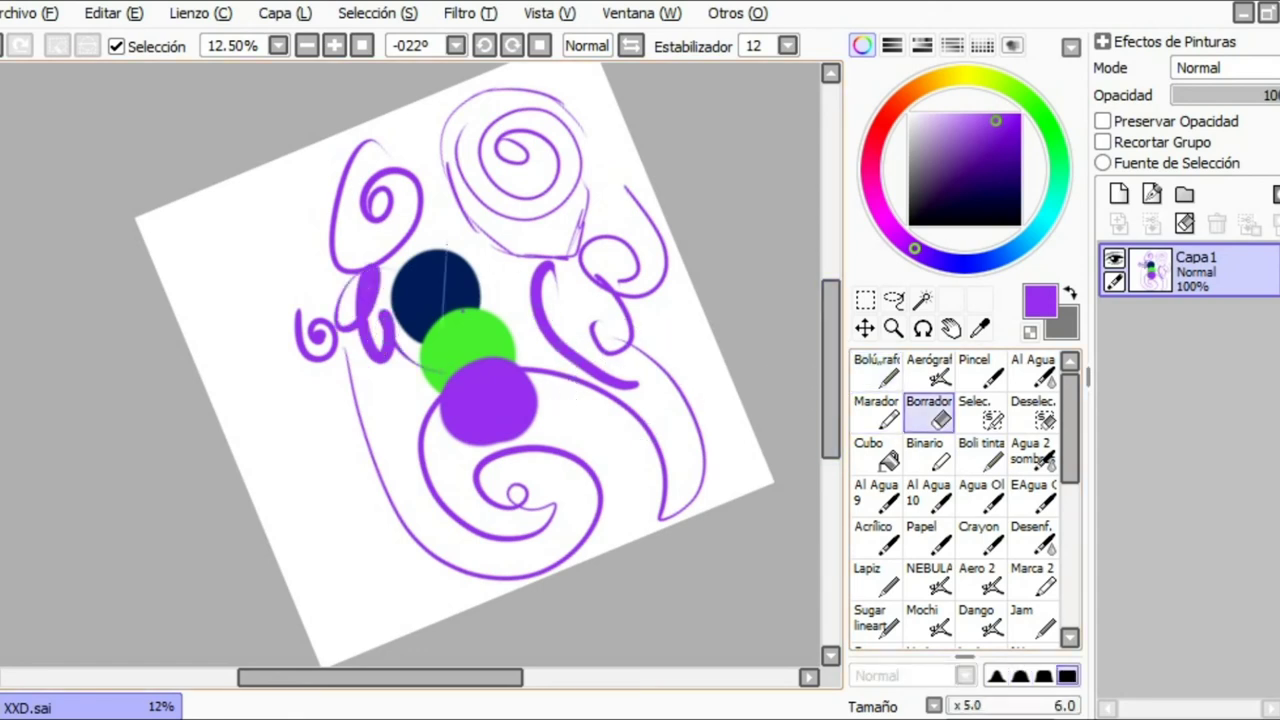
{"action": "mouse_move", "coordinate": [441, 248]}
{"action": "left_mouse_down"}
{"action": "mouse_move", "coordinate": [460, 246]}
{"action": "mouse_move", "coordinate": [440, 237]}
{"action": "mouse_move", "coordinate": [471, 439]}
{"action": "left_mouse_up"}
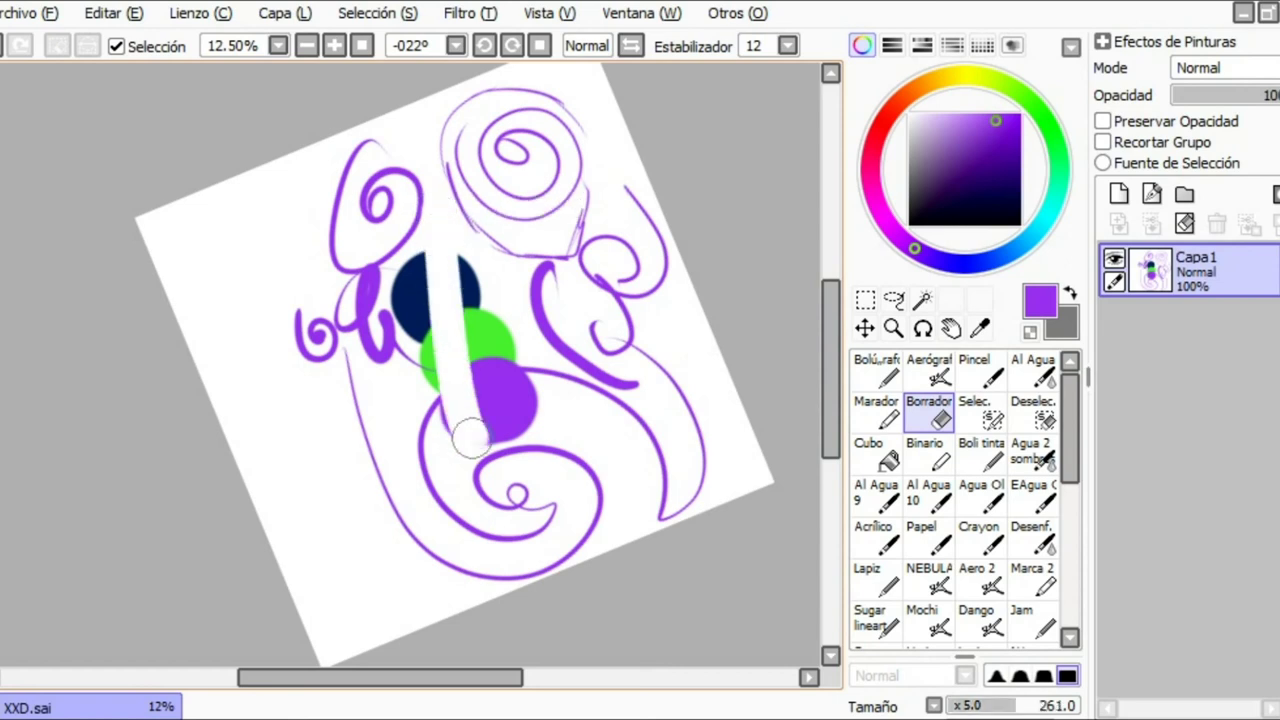
{"action": "mouse_move", "coordinate": [447, 294]}
{"action": "left_mouse_down"}
{"action": "mouse_move", "coordinate": [463, 297]}
{"action": "mouse_move", "coordinate": [445, 295]}
{"action": "left_mouse_up"}
{"action": "mouse_move", "coordinate": [442, 232]}
{"action": "left_mouse_down"}
{"action": "mouse_move", "coordinate": [524, 495]}
{"action": "mouse_move", "coordinate": [555, 550]}
{"action": "left_mouse_up"}
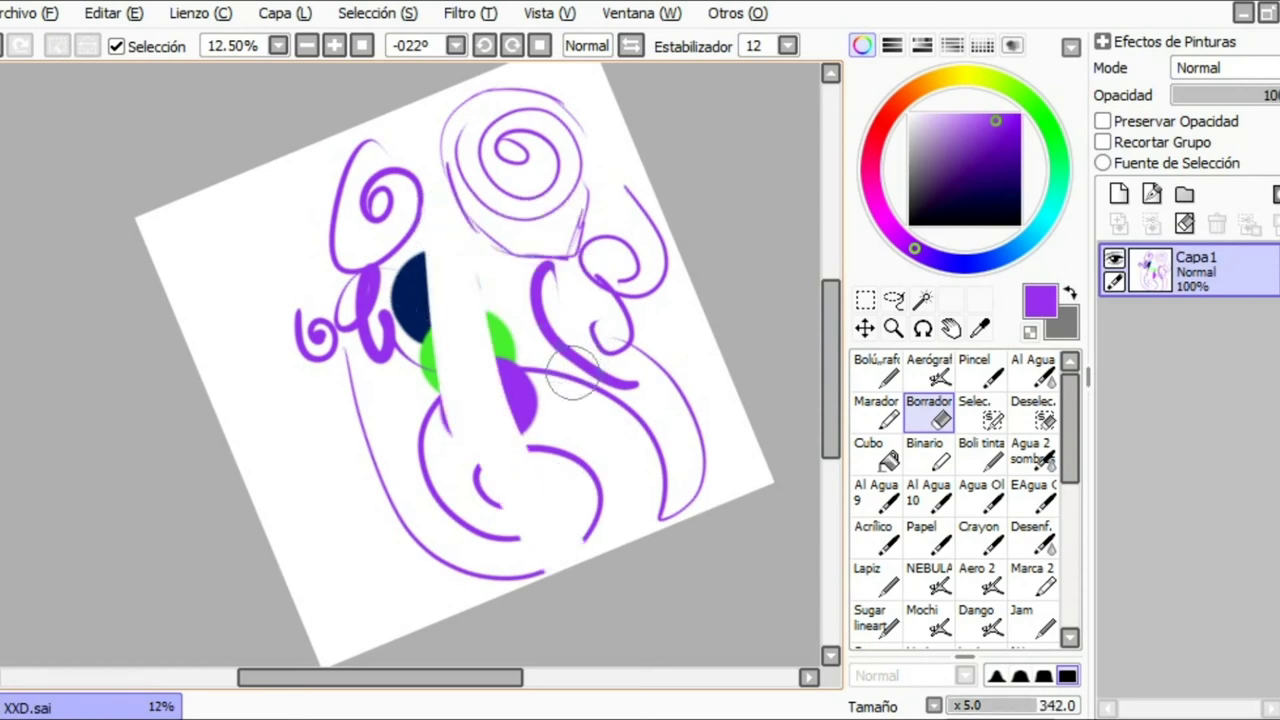
Return the view rotation to 0°, clear everything drawn on Capa1, and centre the blank canvas
{"action": "key", "text": "Delete"}
{"action": "key", "text": "End"}
{"action": "key", "text": "End"}
{"action": "key", "text": "End"}
{"action": "left_click_drag", "start_coordinate": [590, 367], "coordinate": [584, 399]}
{"action": "key", "text": "Delete"}
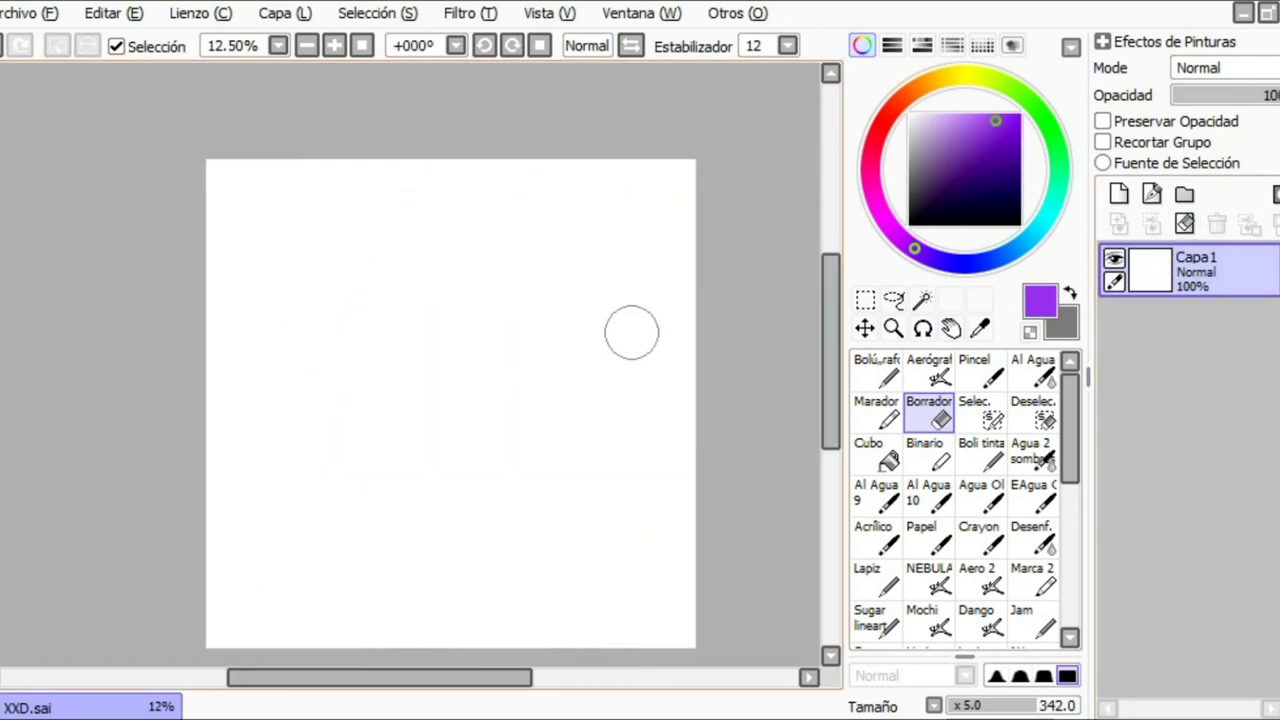
{"action": "left_click_drag", "start_coordinate": [679, 378], "coordinate": [682, 365]}
{"action": "mouse_move", "coordinate": [831, 346]}
{"action": "left_mouse_down"}
{"action": "mouse_move", "coordinate": [831, 387]}
{"action": "mouse_move", "coordinate": [831, 341]}
{"action": "mouse_move", "coordinate": [831, 352]}
{"action": "left_mouse_up"}
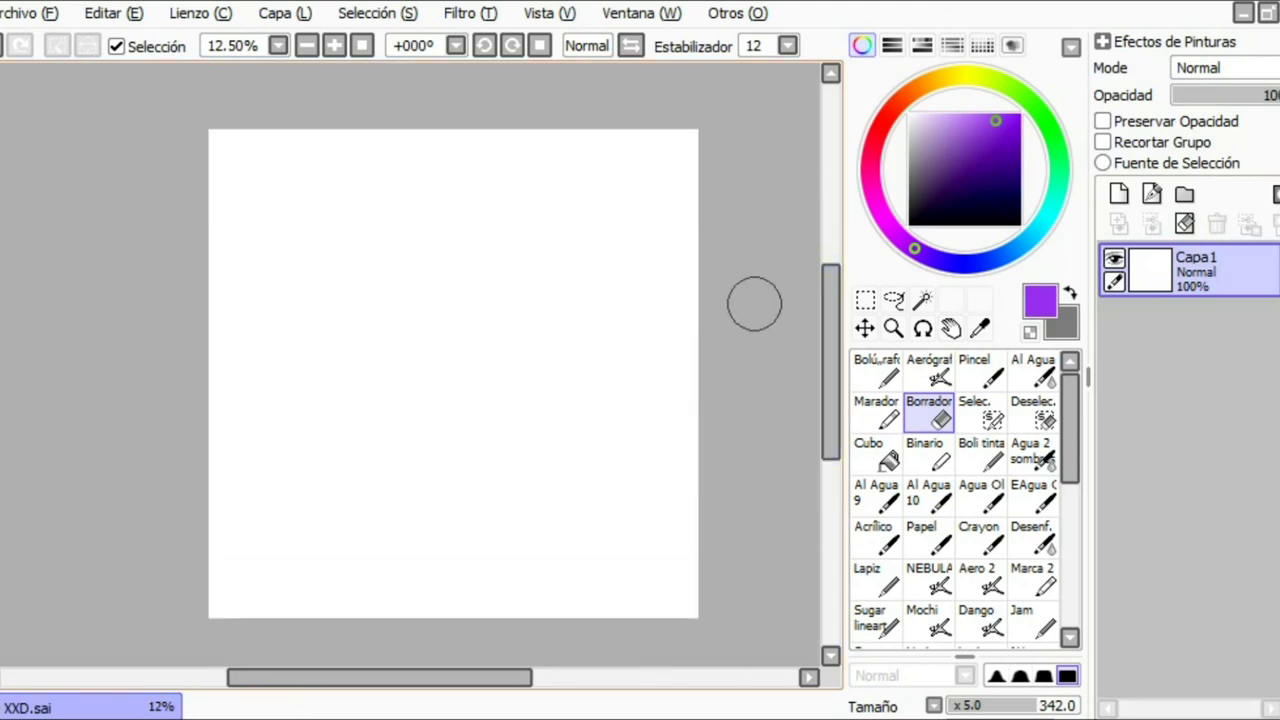